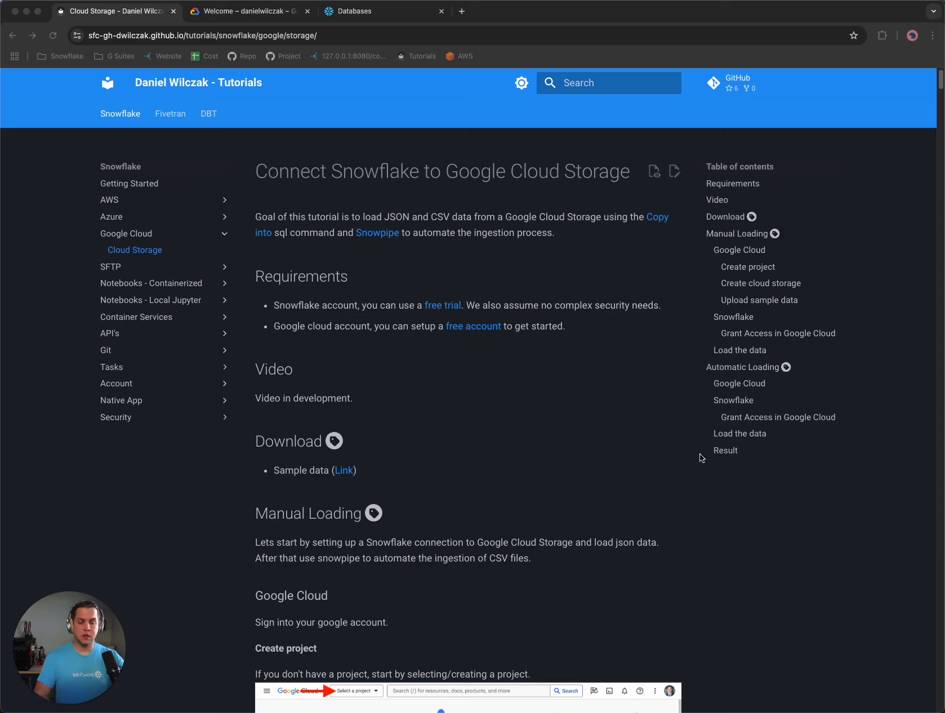
Download the sample data archive linked in the tutorial's Download section.
left_click(382, 470)
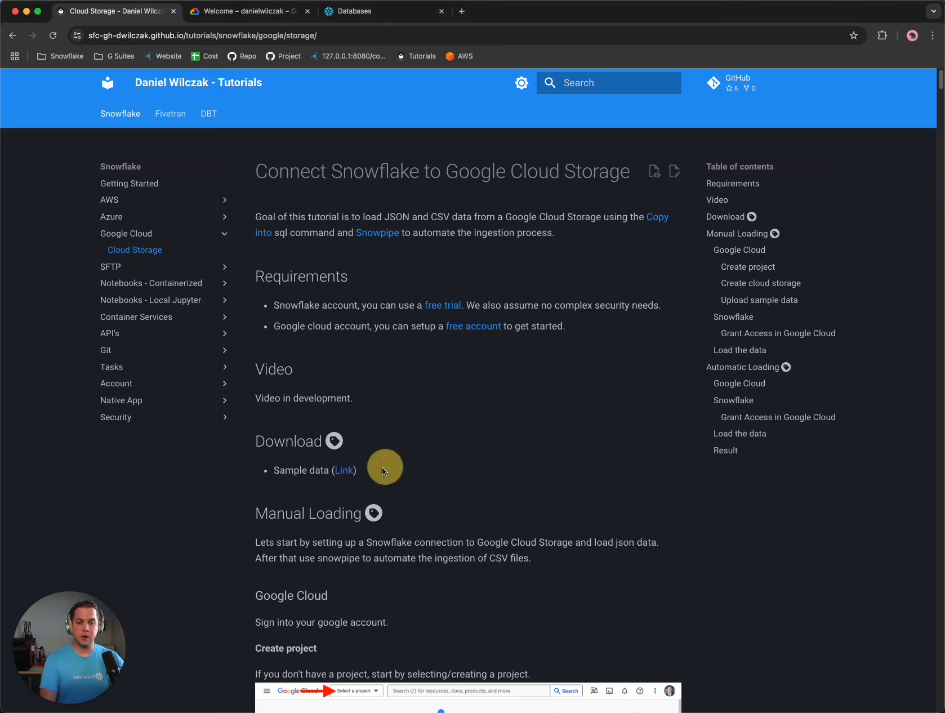
left_click(344, 471)
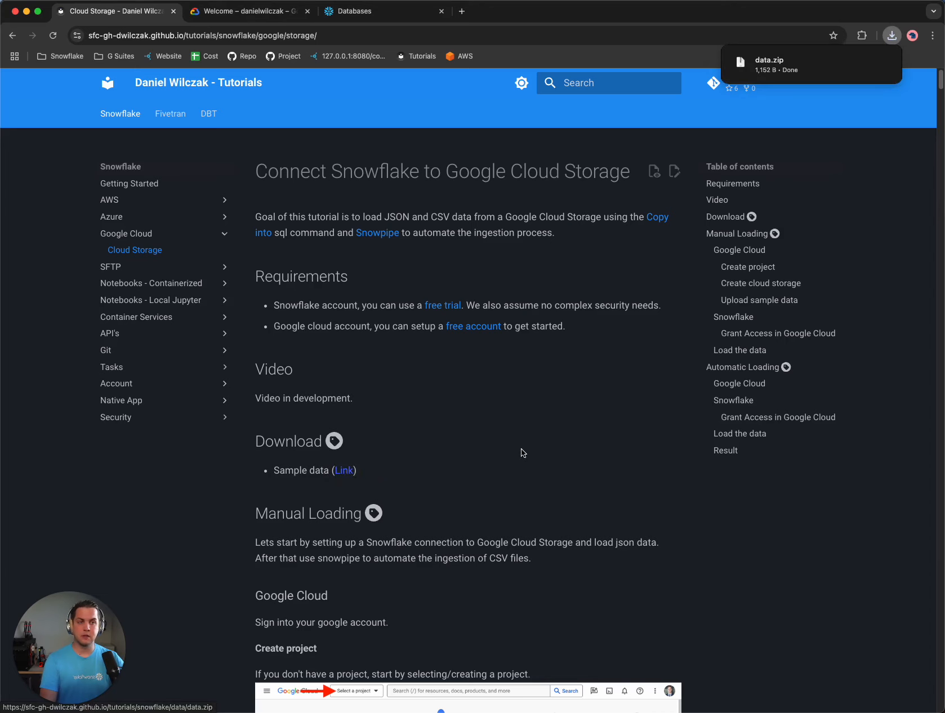
Read the tutorial's Google Cloud instructions for creating a project and a cloud storage bucket.
scroll(502, 392, "down", 7)
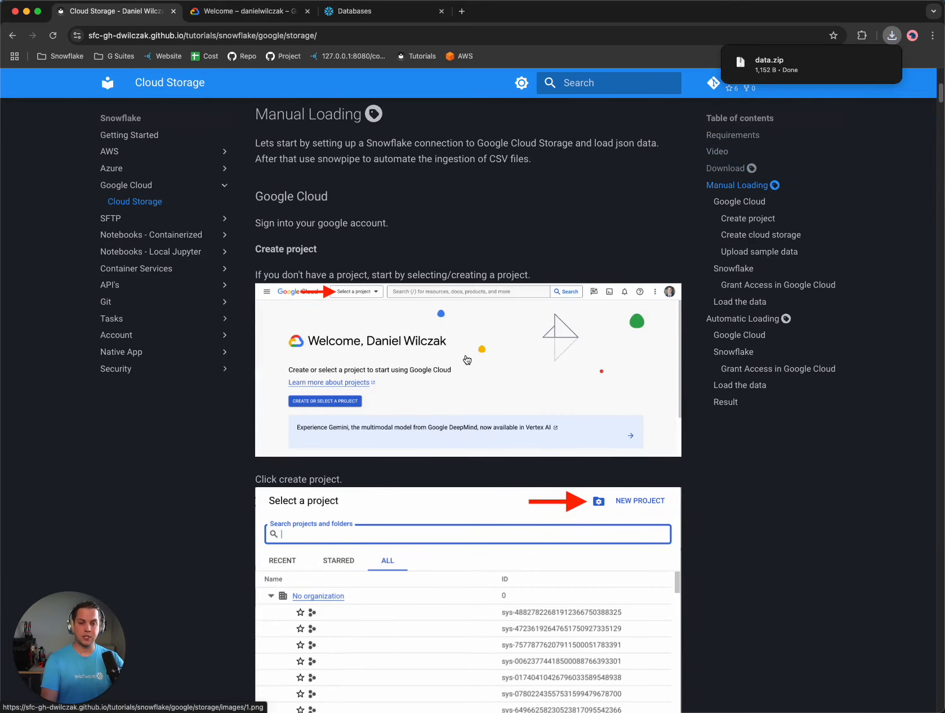
scroll(467, 360, "down", 2)
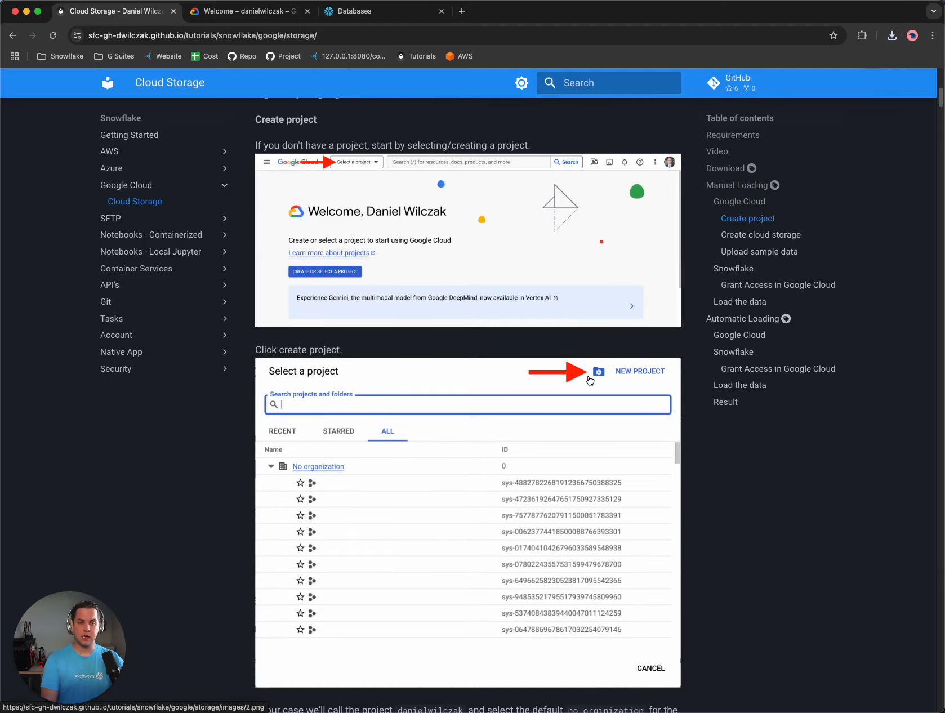
scroll(451, 372, "down", 8)
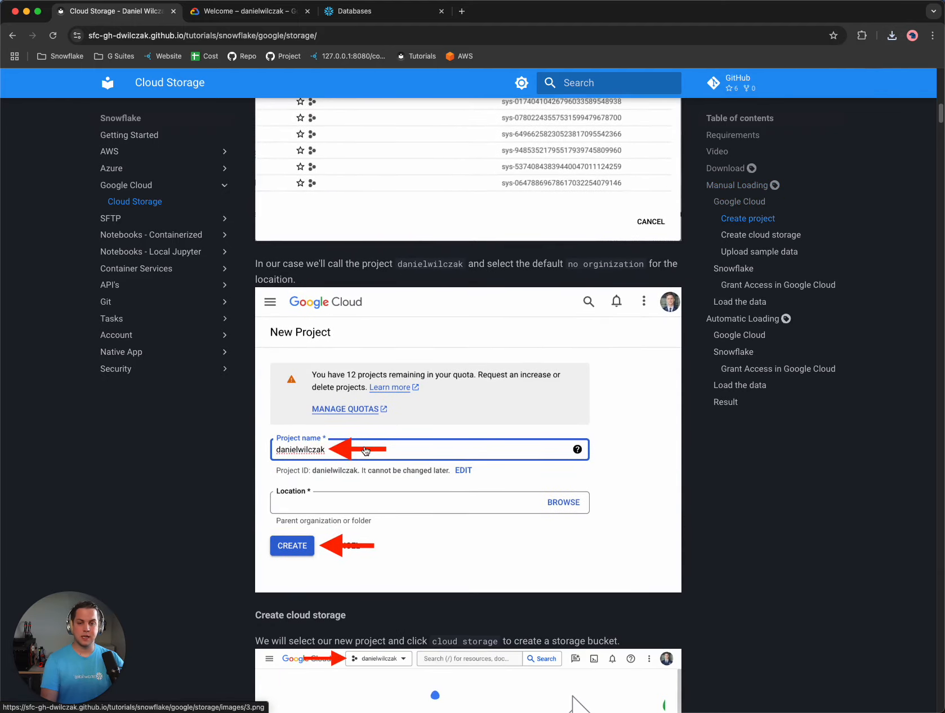
scroll(369, 445, "down", 6)
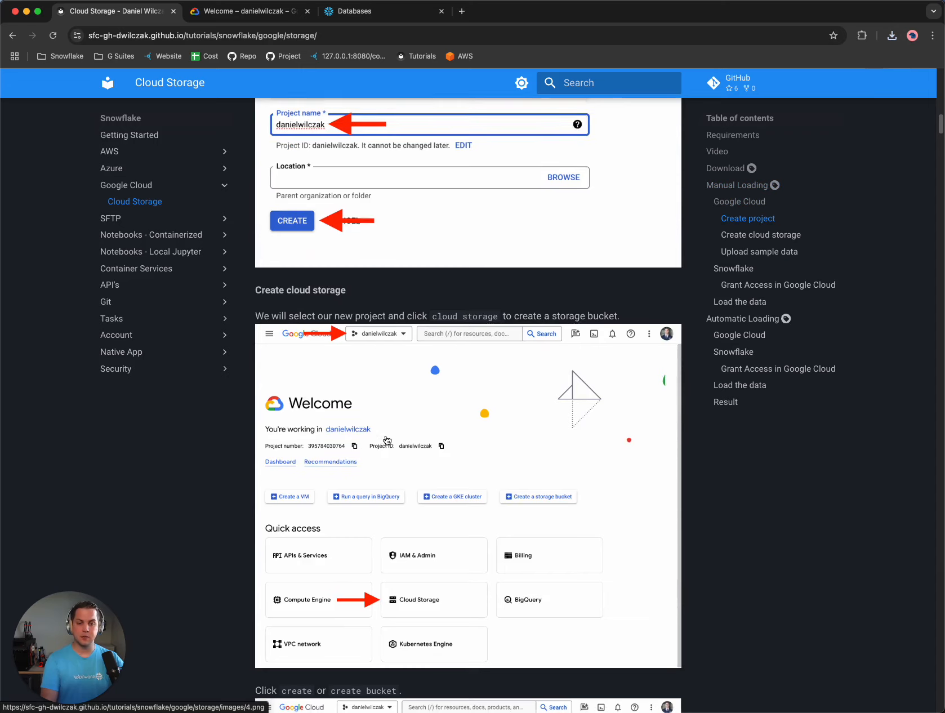
scroll(387, 440, "down", 1)
scroll(393, 425, "down", 1)
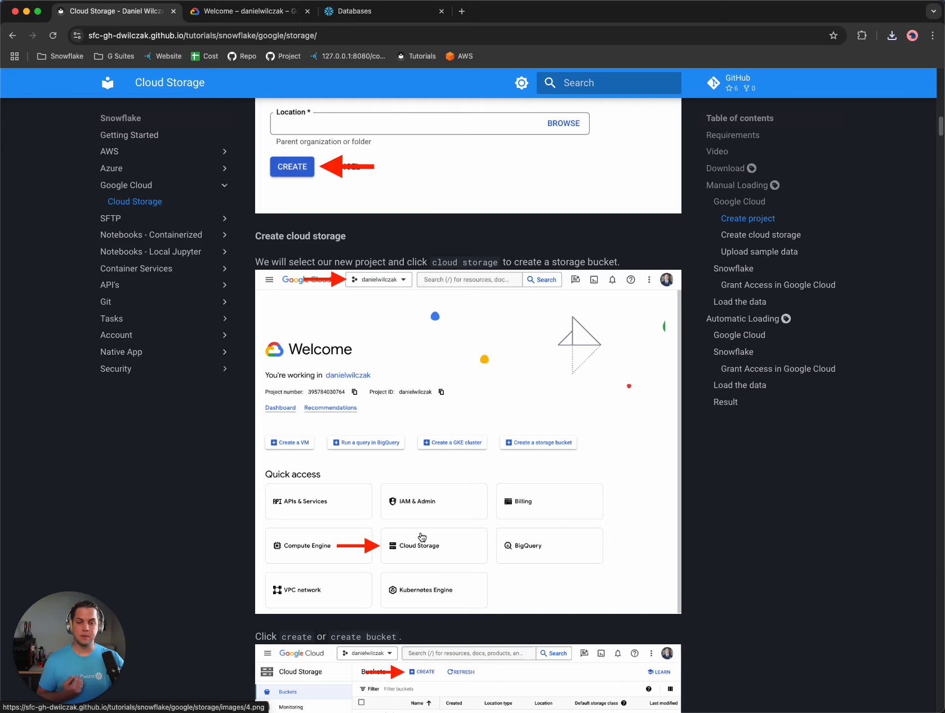
scroll(420, 535, "down", 3)
scroll(422, 535, "down", 3)
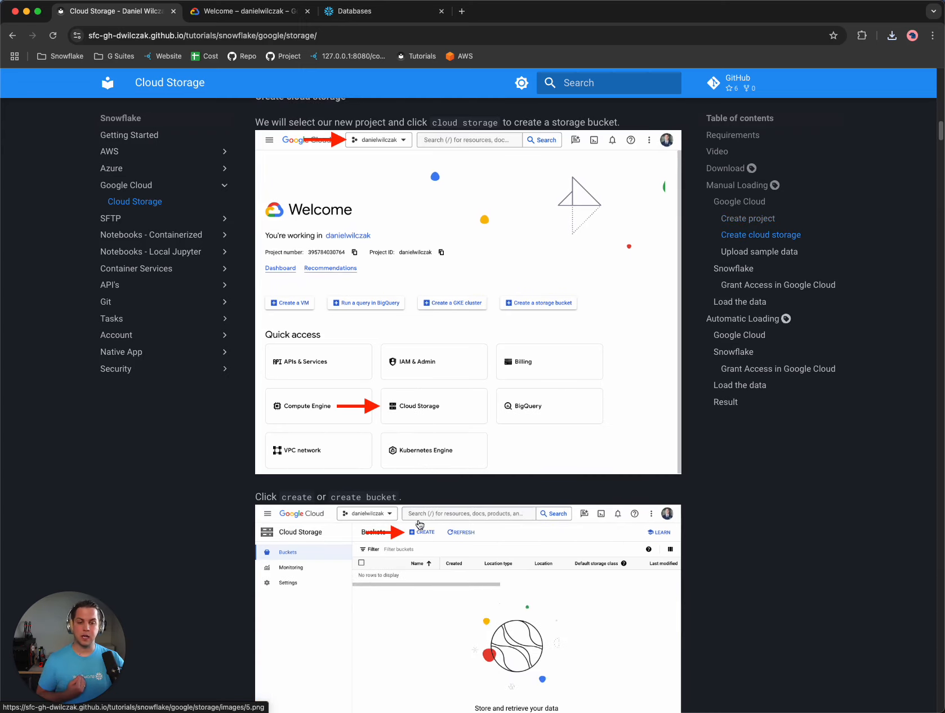
Switch to the Google Cloud console, search for "bucket" and open the Cloud Storage Buckets page.
left_click(228, 12)
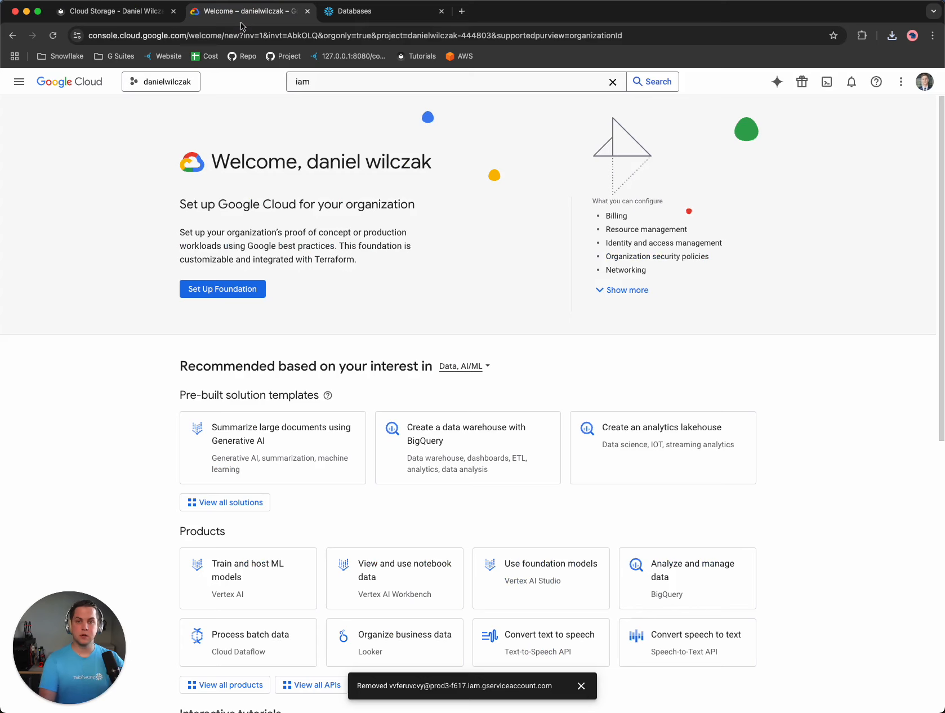
left_click(297, 84)
double_click(284, 84)
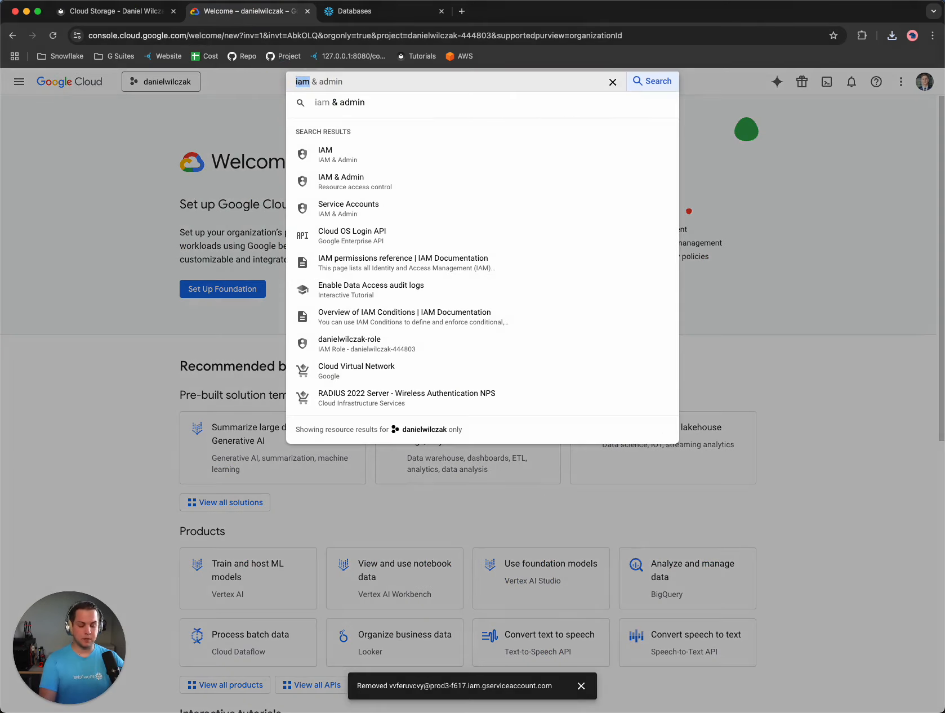
type("buckets")
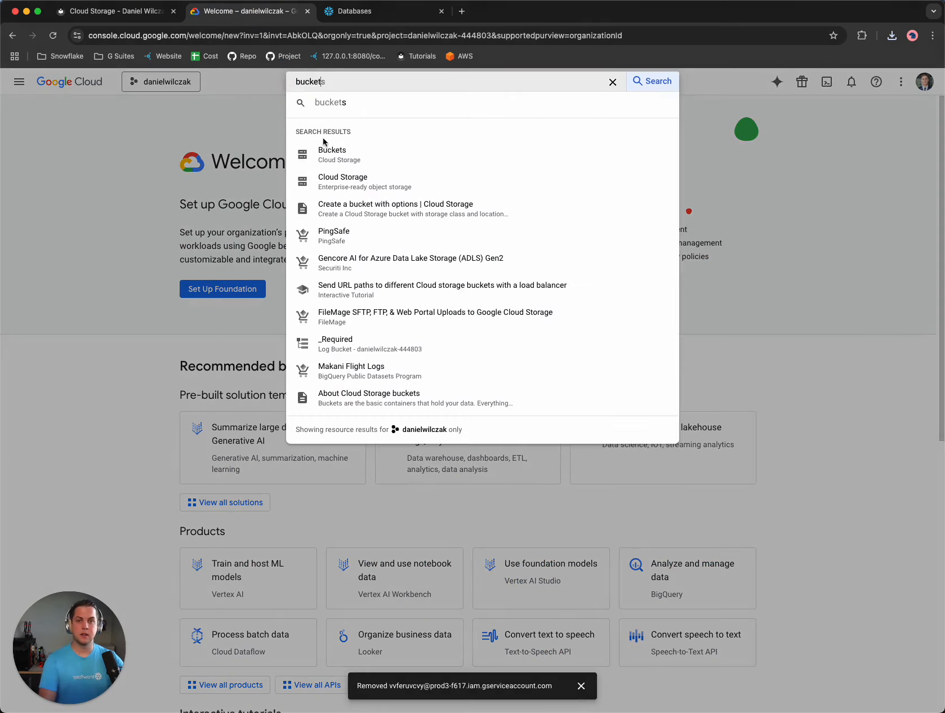
left_click(333, 151)
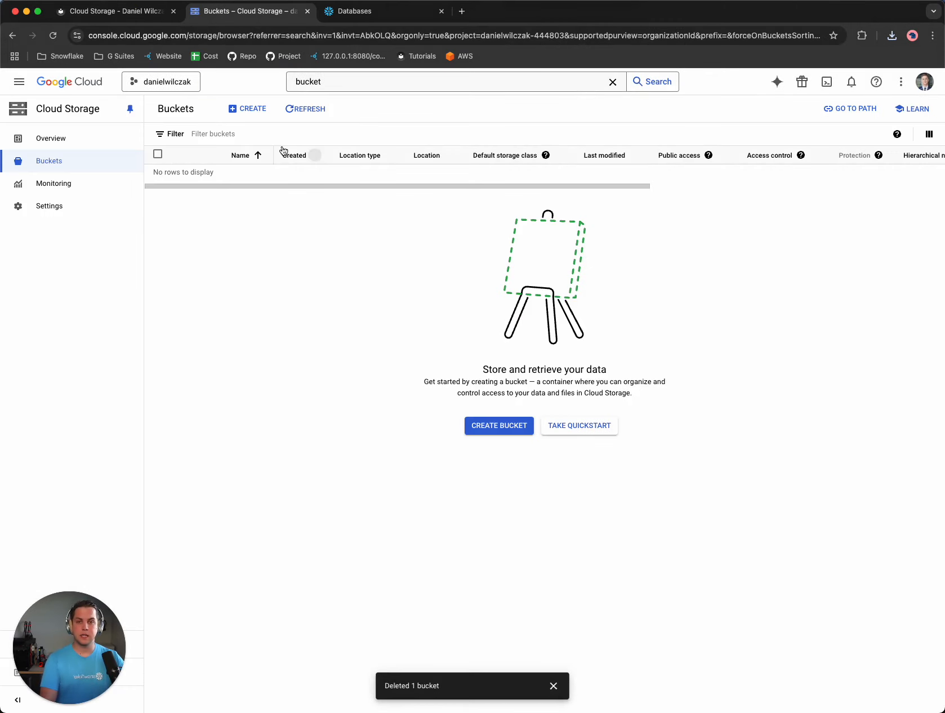
Create a storage bucket named with the account owner's name, using the default settings and enforcing public access prevention.
left_click(249, 113)
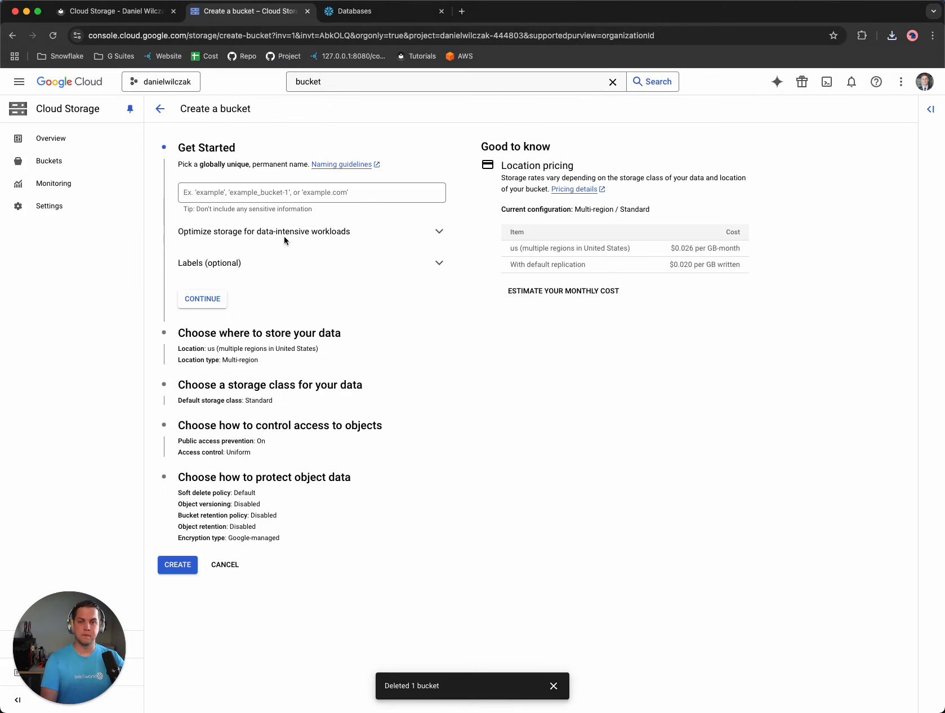
left_click(237, 194)
type("danielwilczak")
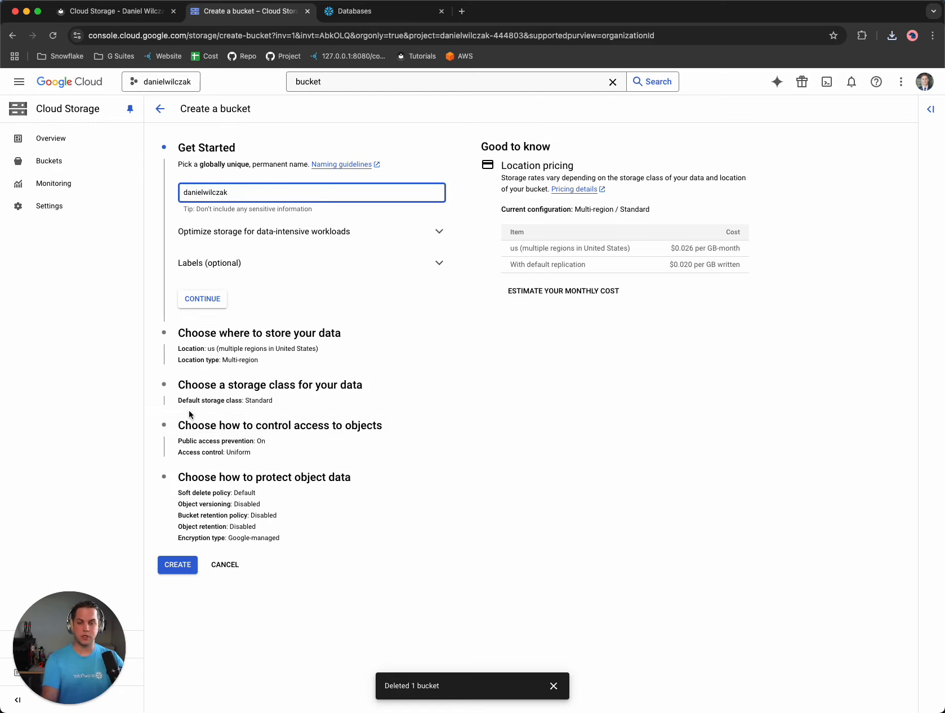
left_click(170, 566)
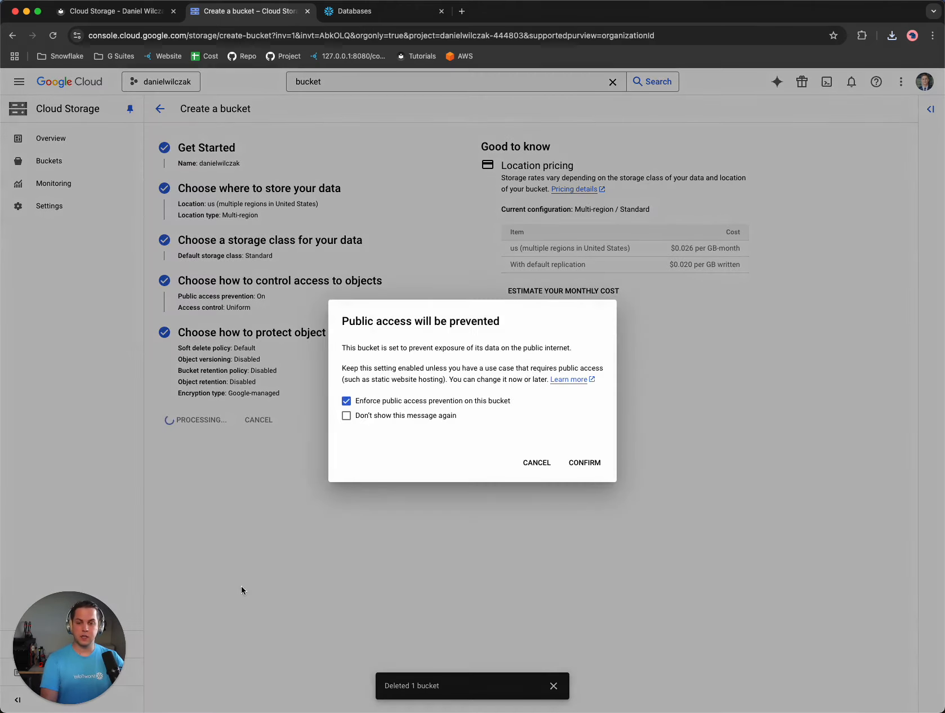
left_click(586, 464)
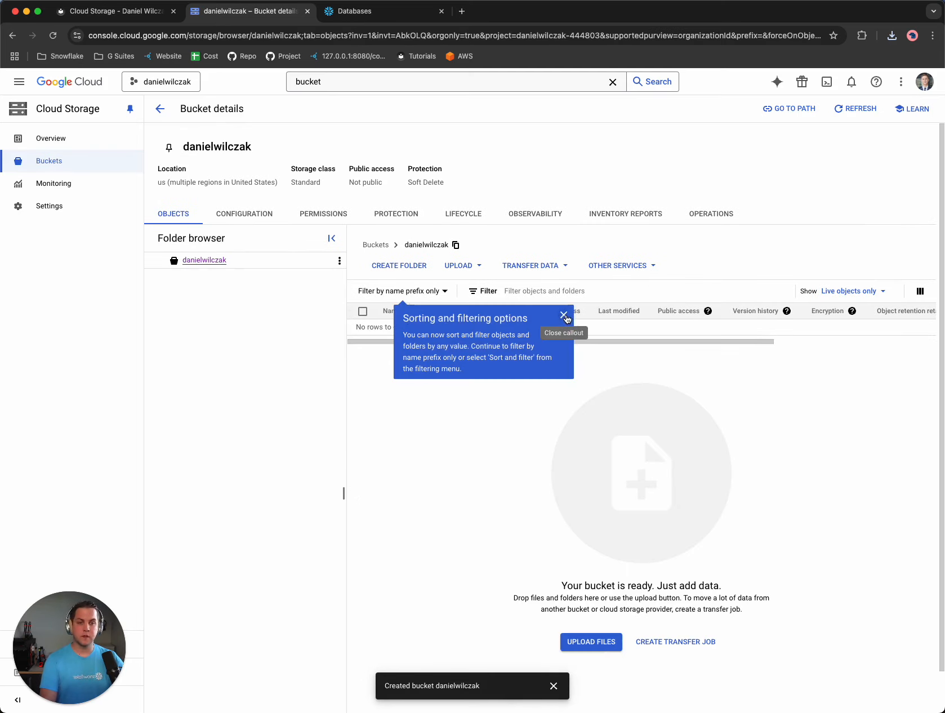
left_click(563, 316)
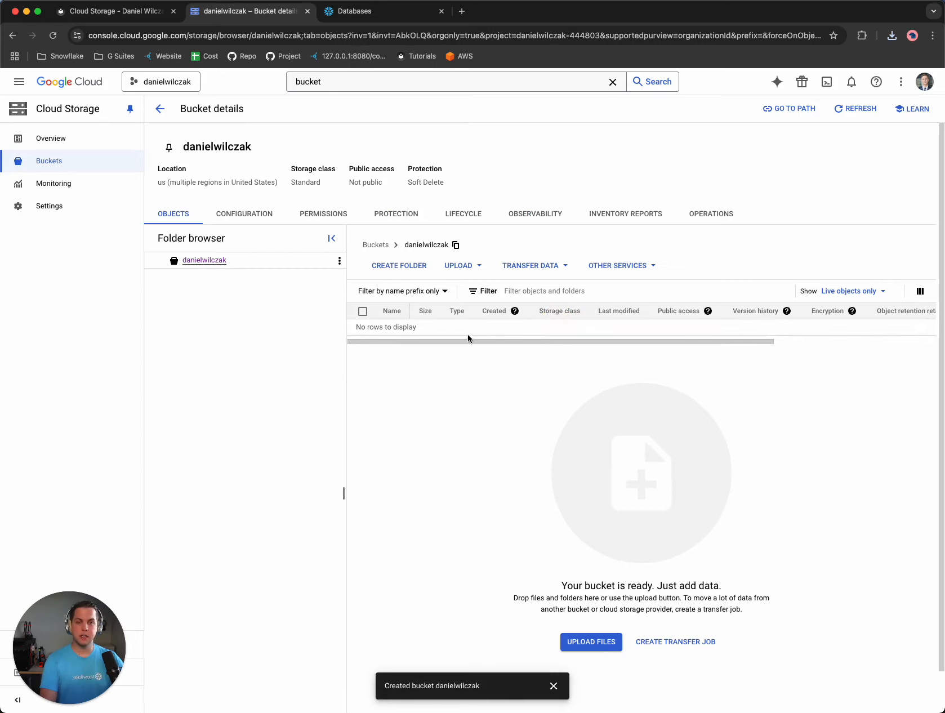
left_click(467, 266)
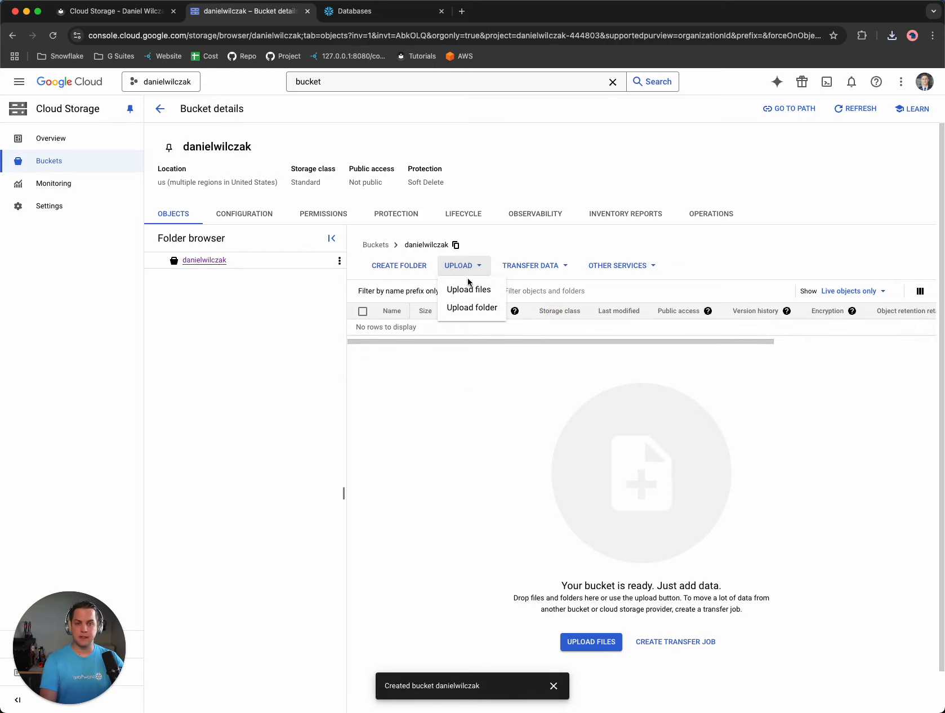
left_click(463, 290)
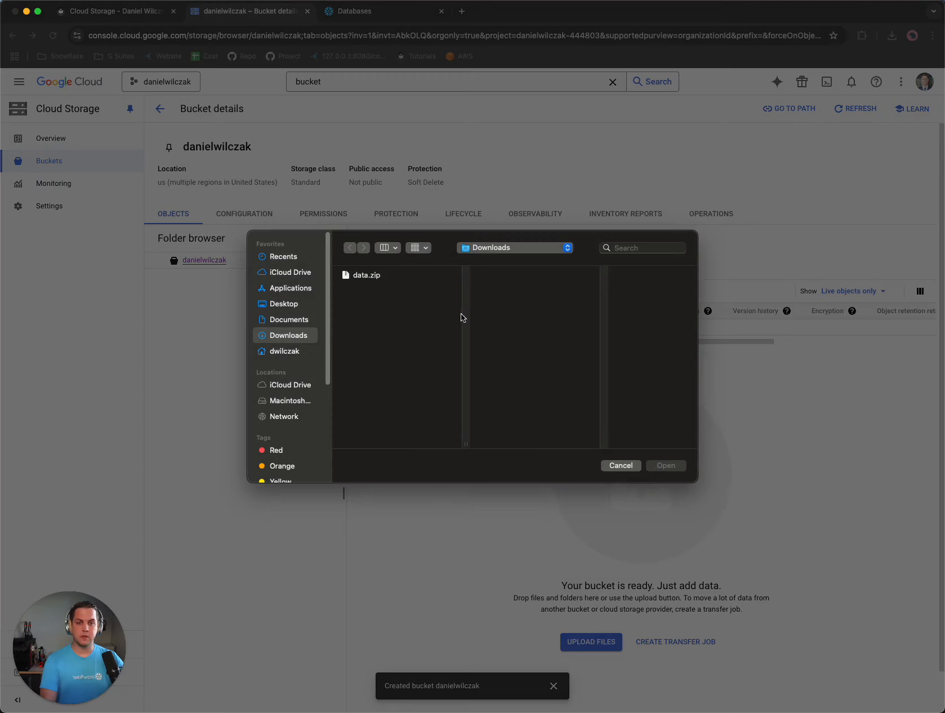
left_click(612, 465)
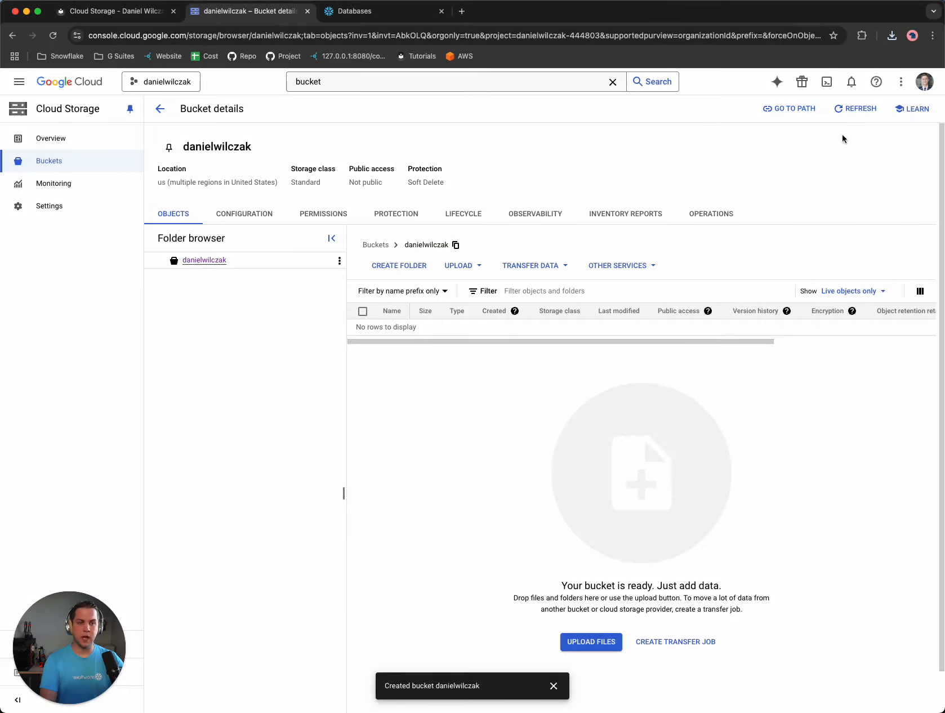
Show the downloaded data.zip in the Downloads folder and extract it there.
left_click(892, 35)
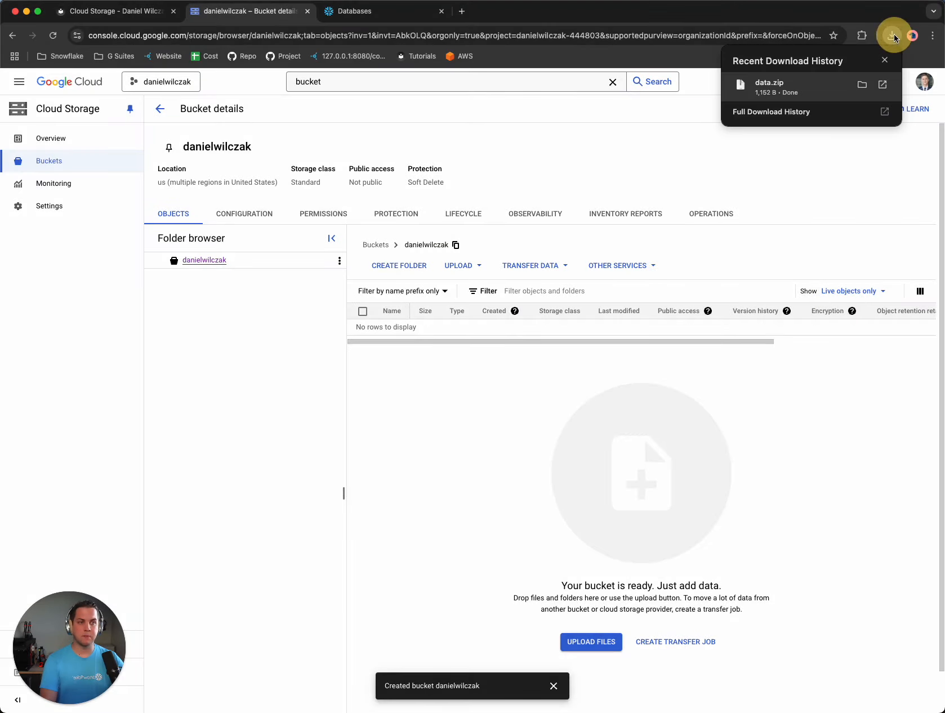
left_click(860, 85)
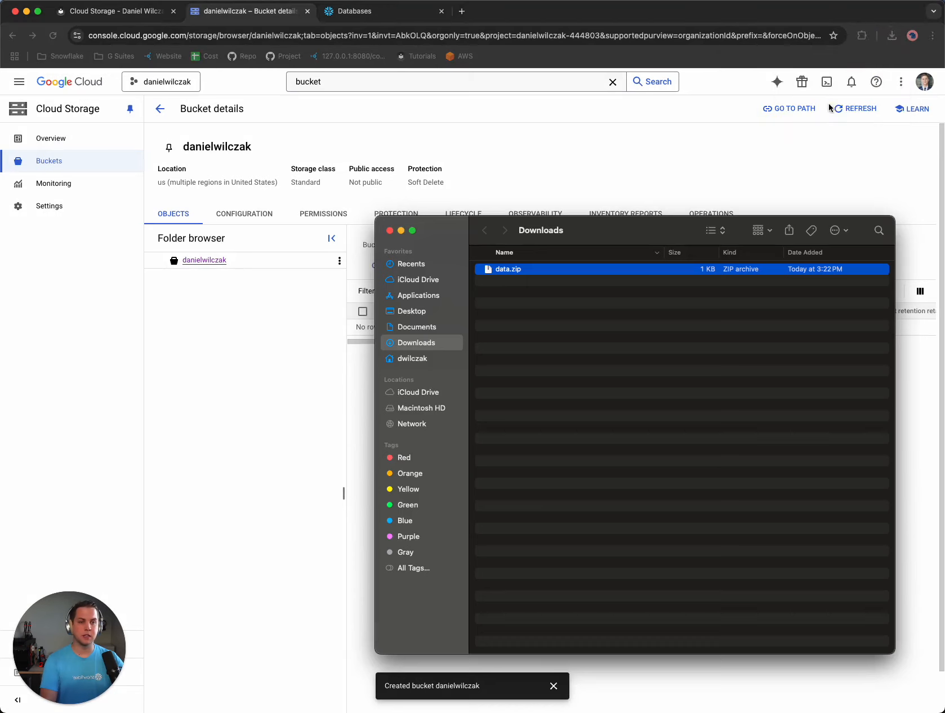
double_click(513, 269)
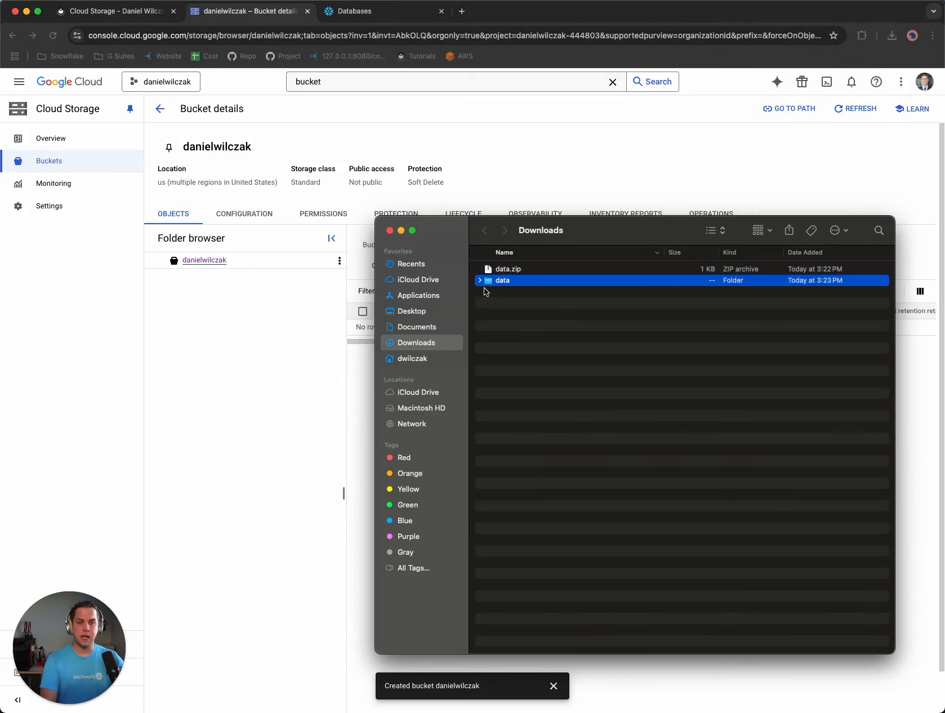
Upload the json and csv folders from the extracted data folder into the new bucket.
left_click(480, 280)
left_click(499, 292)
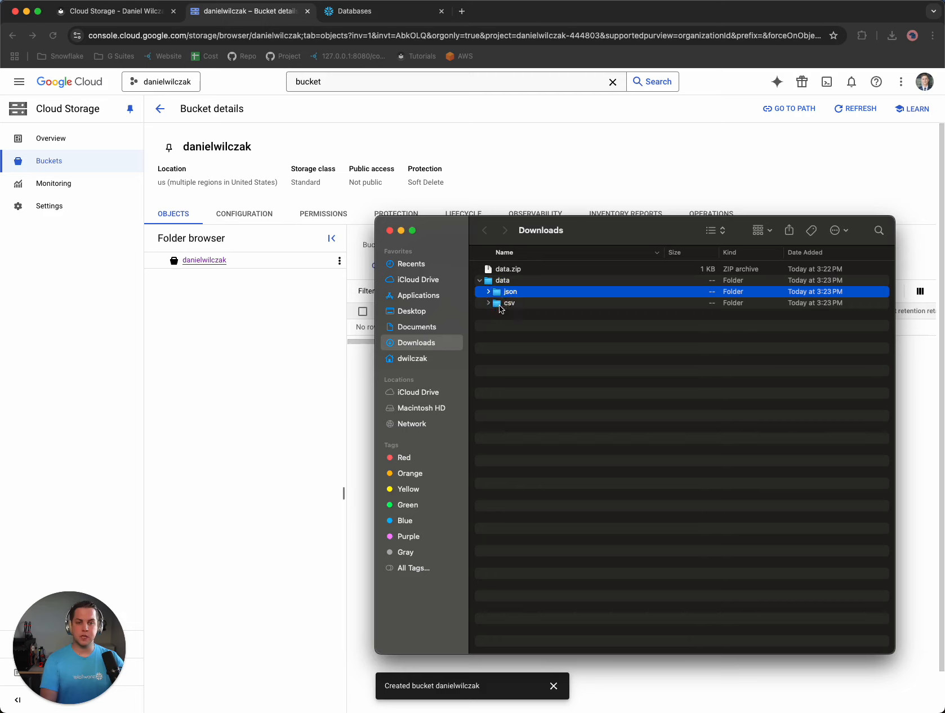
left_click(501, 304, "shift")
left_click_drag(594, 232, 259, 211)
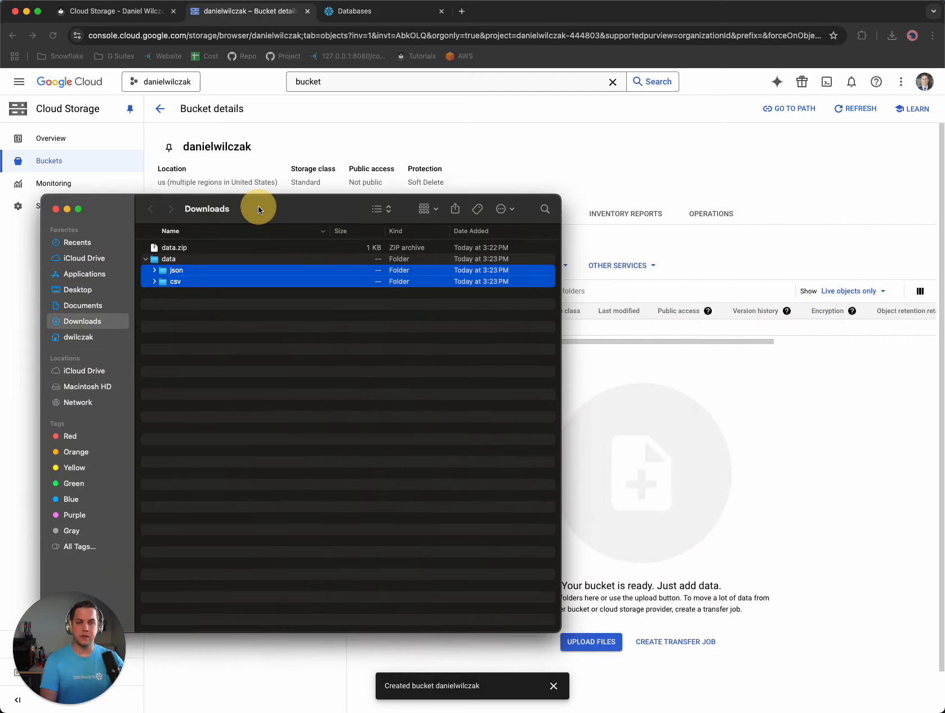
left_click_drag(161, 272, 727, 417)
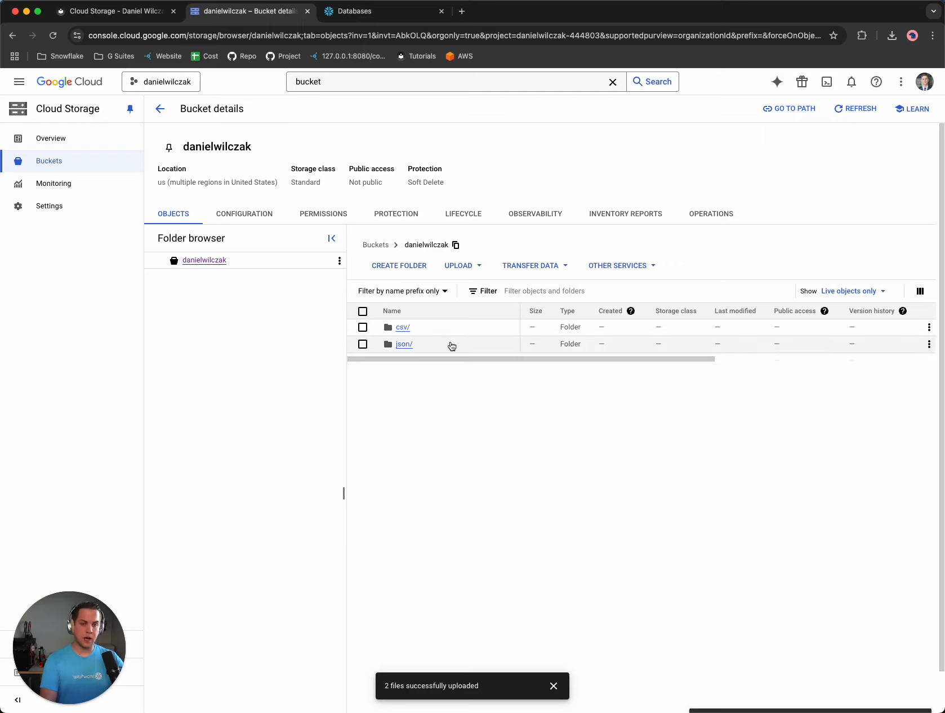
Check the files inside the bucket's csv and json folders, and return to the bucket's root.
left_click(401, 328)
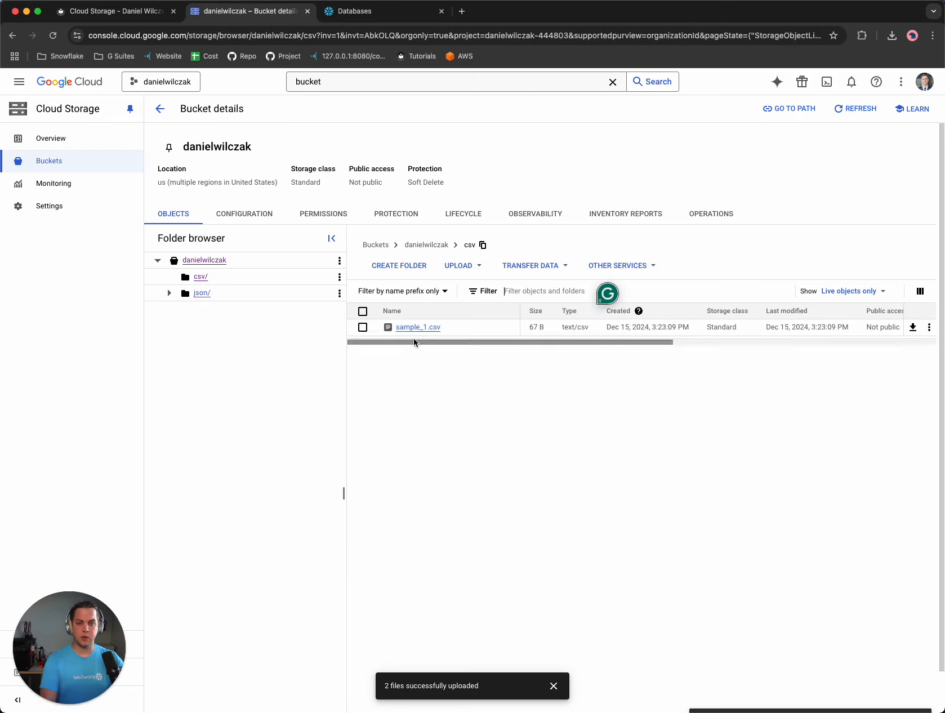
left_click(425, 246)
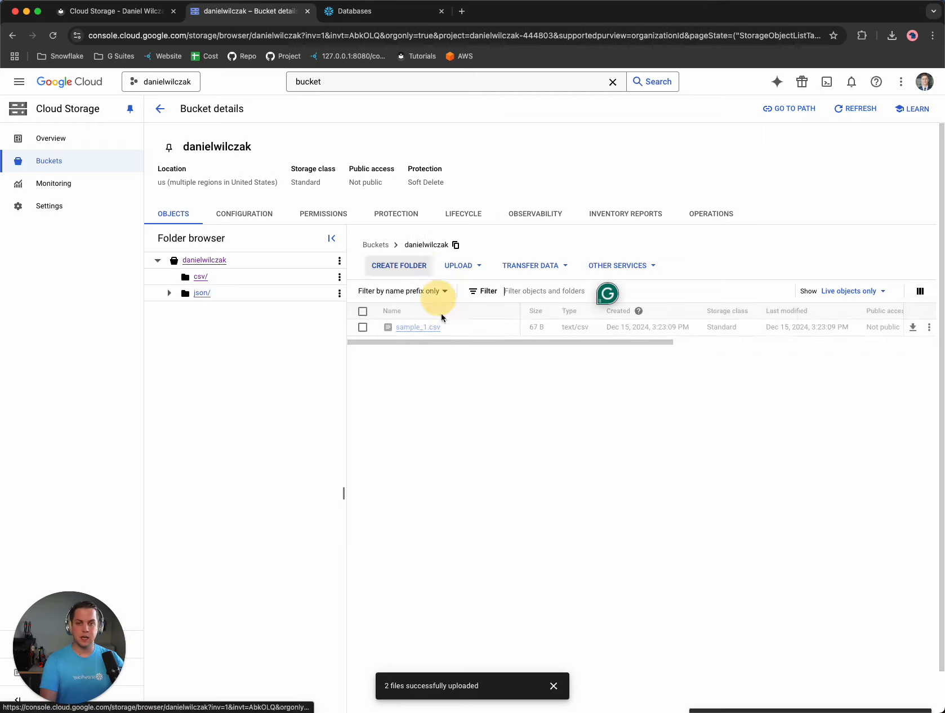
left_click(403, 344)
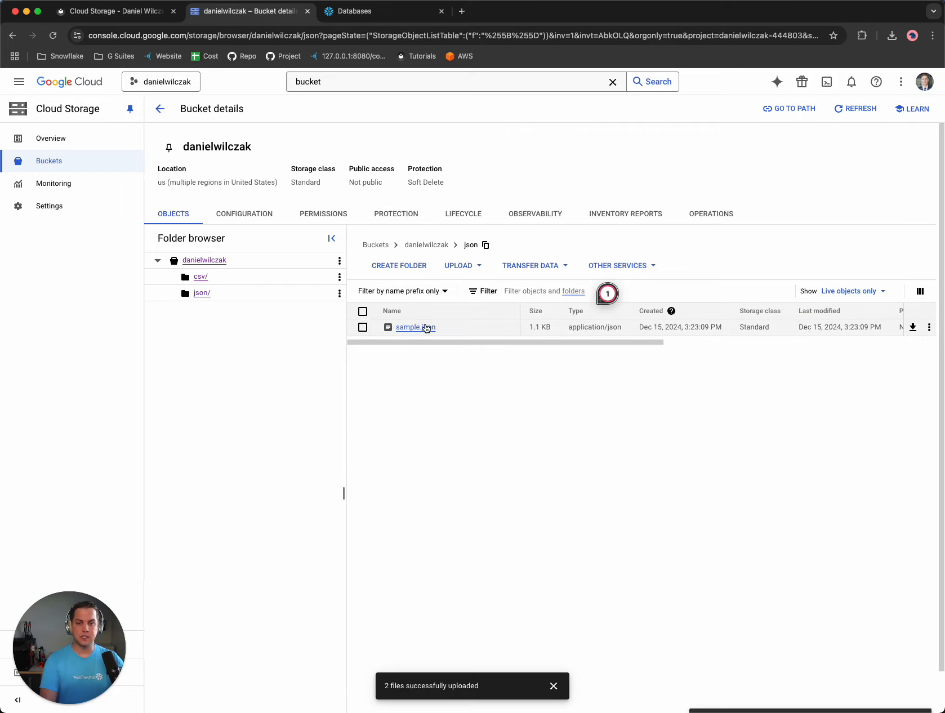
left_click(429, 245)
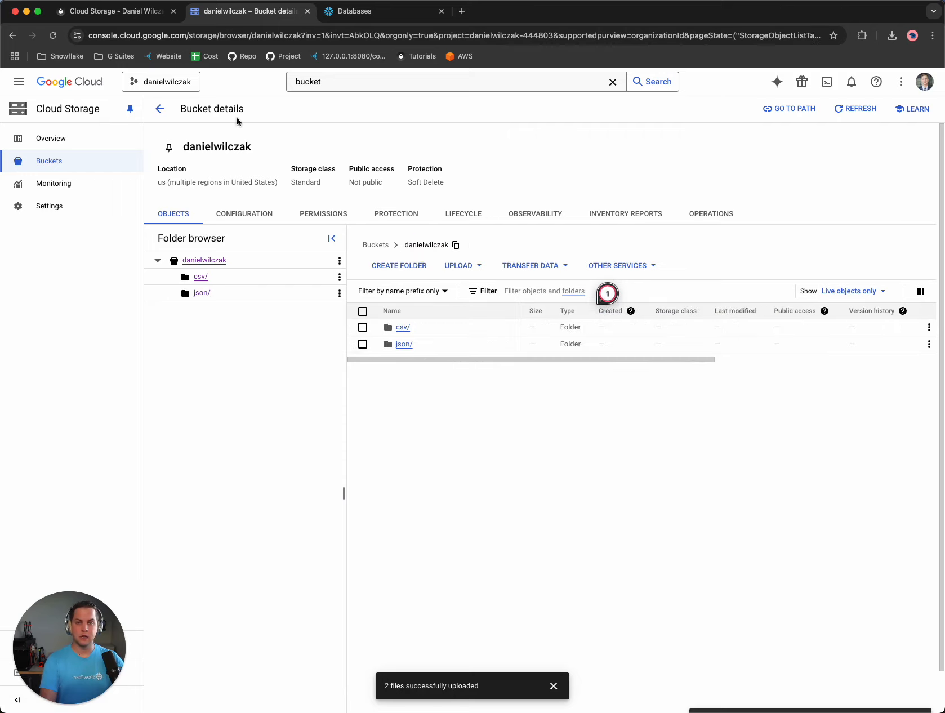
Copy the template setup code from the tutorial's Snowflake section under Manual Loading and switch to Snowflake.
left_click(136, 11)
scroll(368, 414, "down", 18)
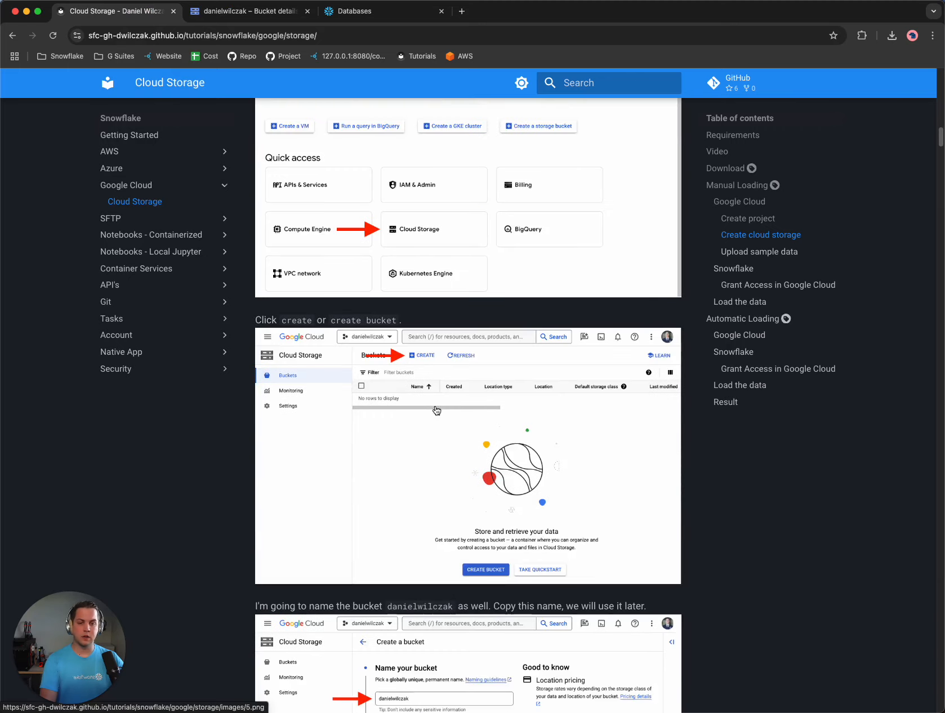
scroll(455, 369, "down", 7)
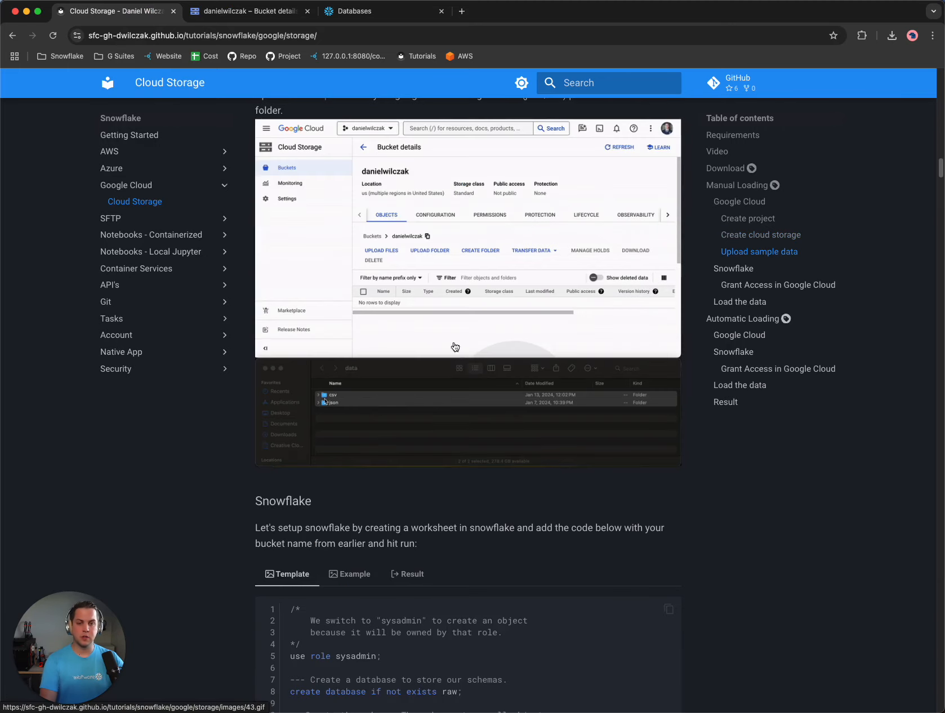
scroll(418, 290, "down", 3)
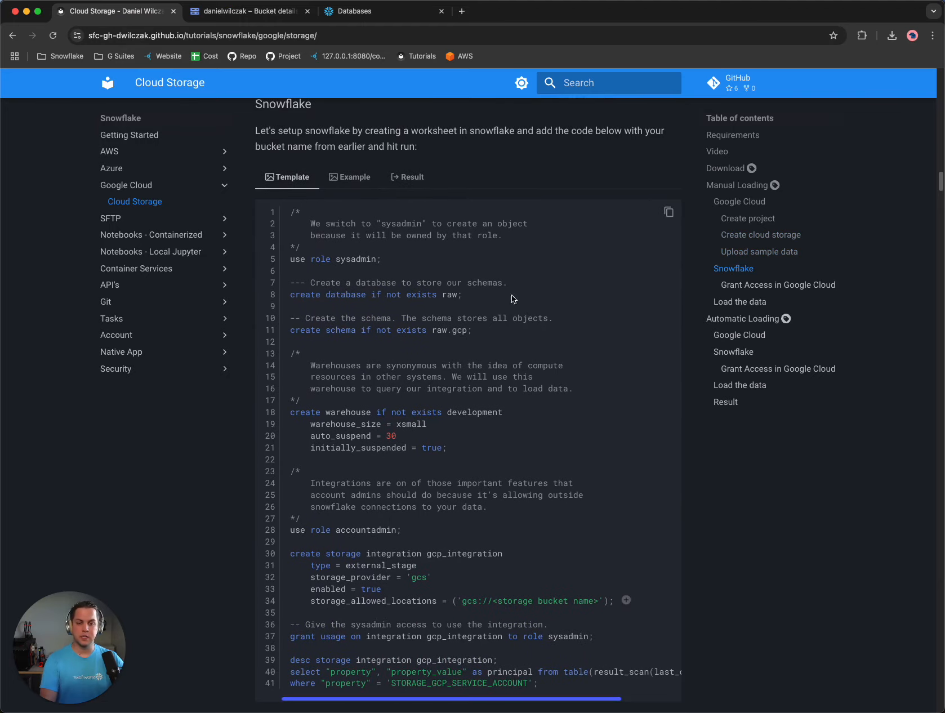
left_click(669, 213)
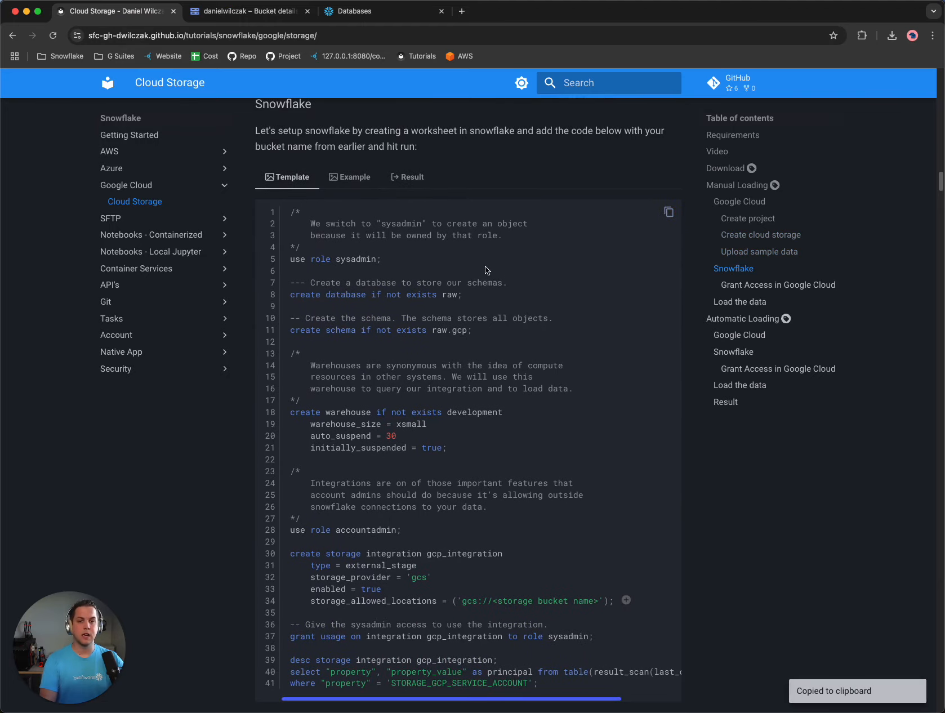
left_click(377, 19)
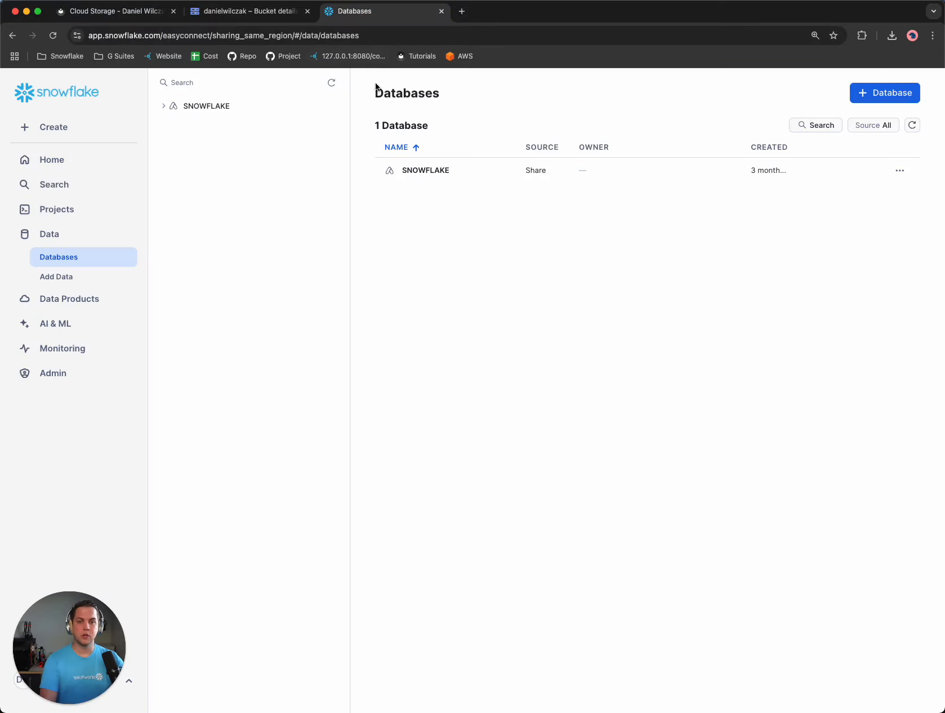
Create a new SQL worksheet under Projects and paste the copied setup code into it.
left_click(97, 211)
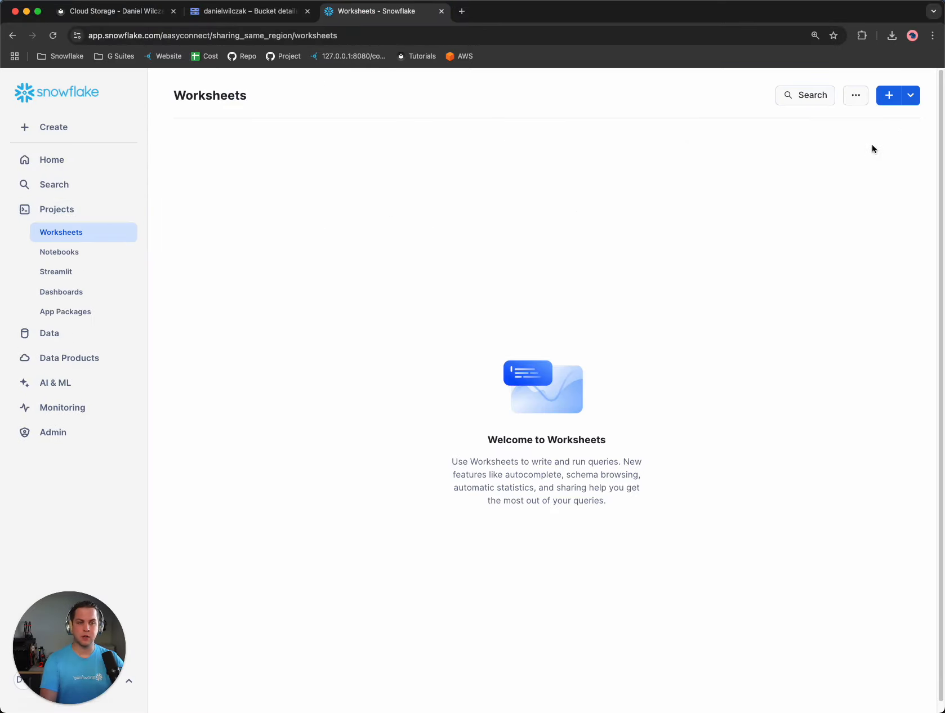
left_click(889, 106)
left_click(853, 143)
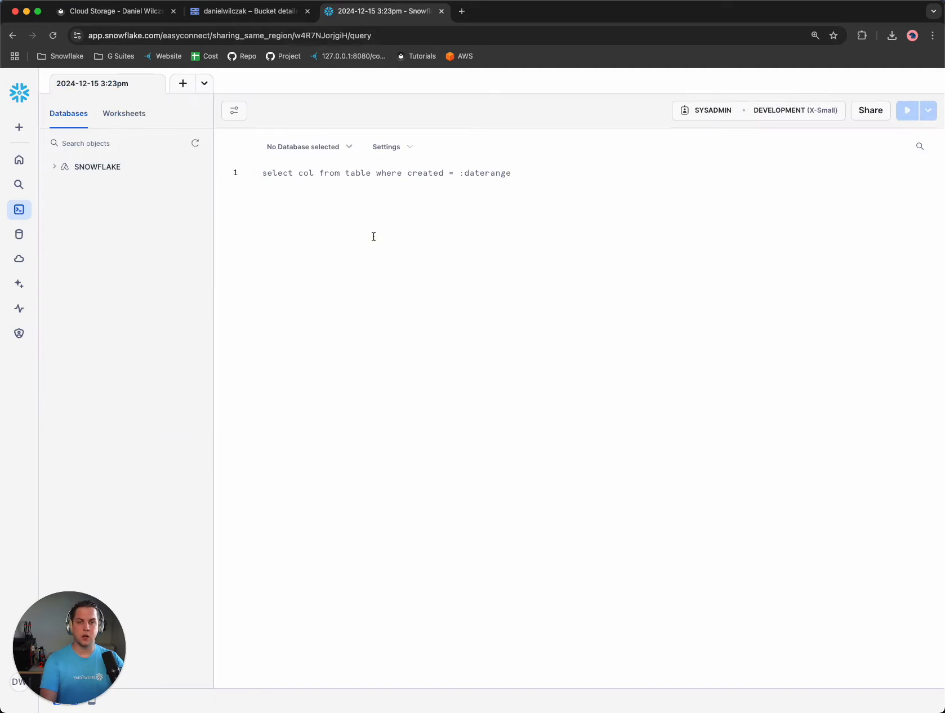
left_click(374, 237)
key("super+v")
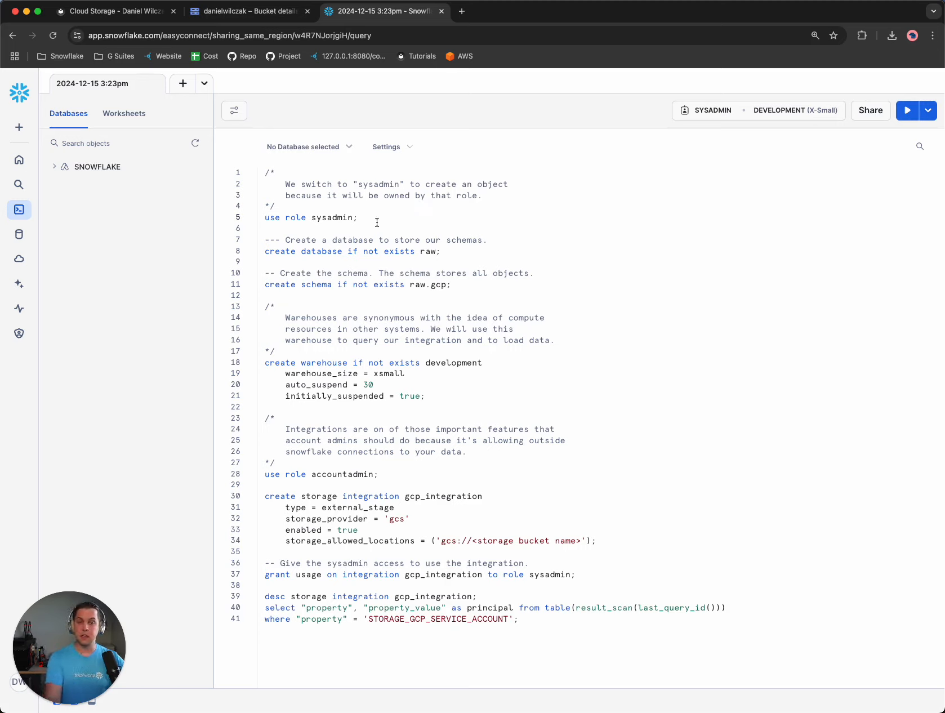
Review the setup statements and replace the <storage bucket name> placeholder in storage_allowed_locations with the name of the new bucket.
left_click(468, 249)
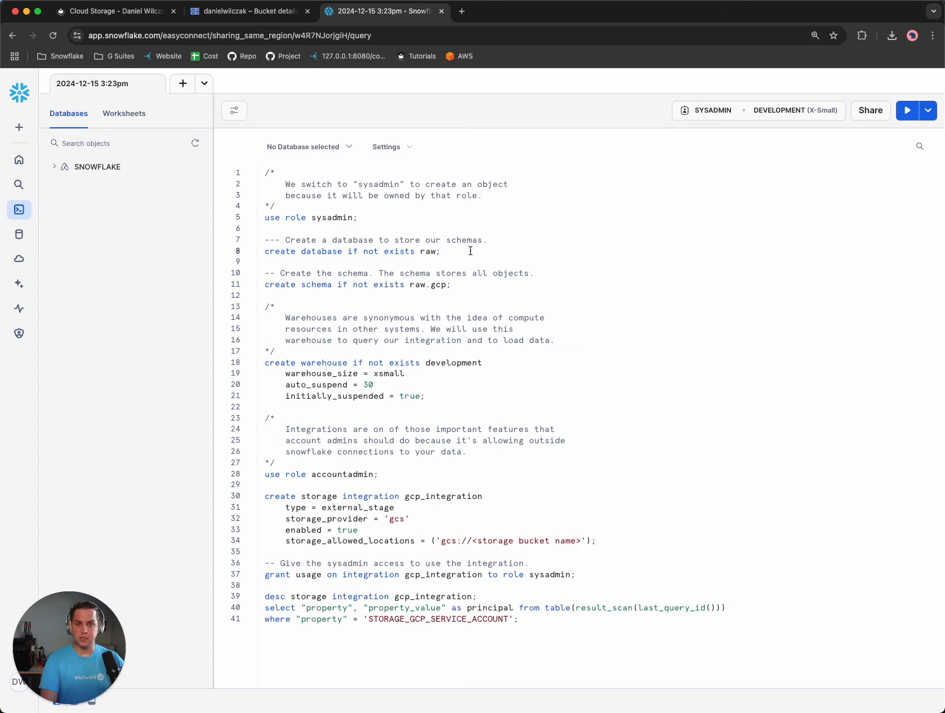
left_click(476, 285)
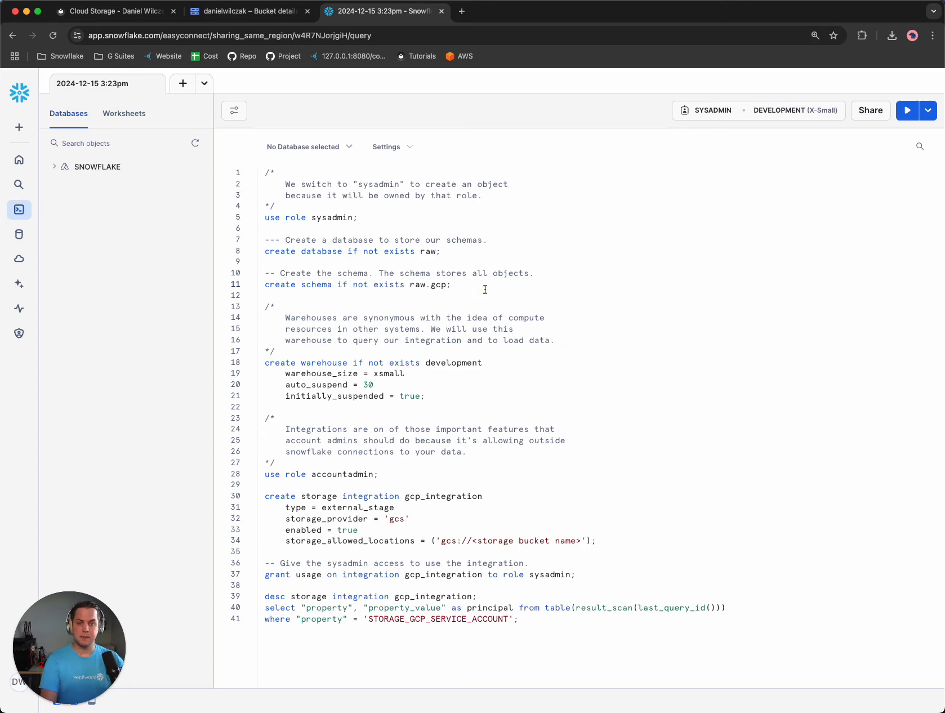
left_click(445, 398)
left_click(451, 478)
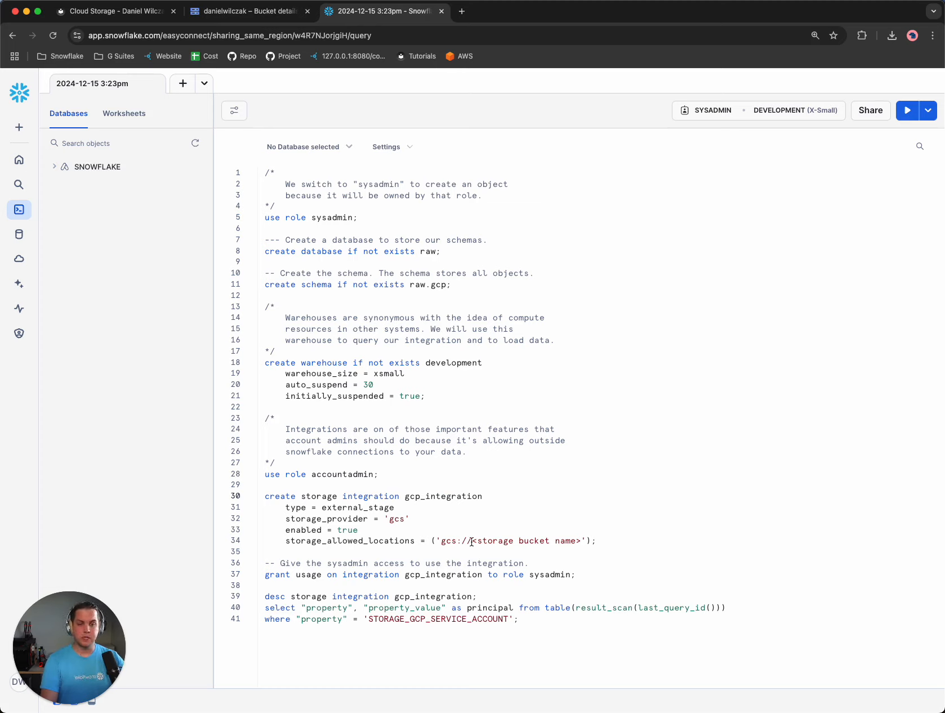
left_click_drag(472, 542, 580, 542)
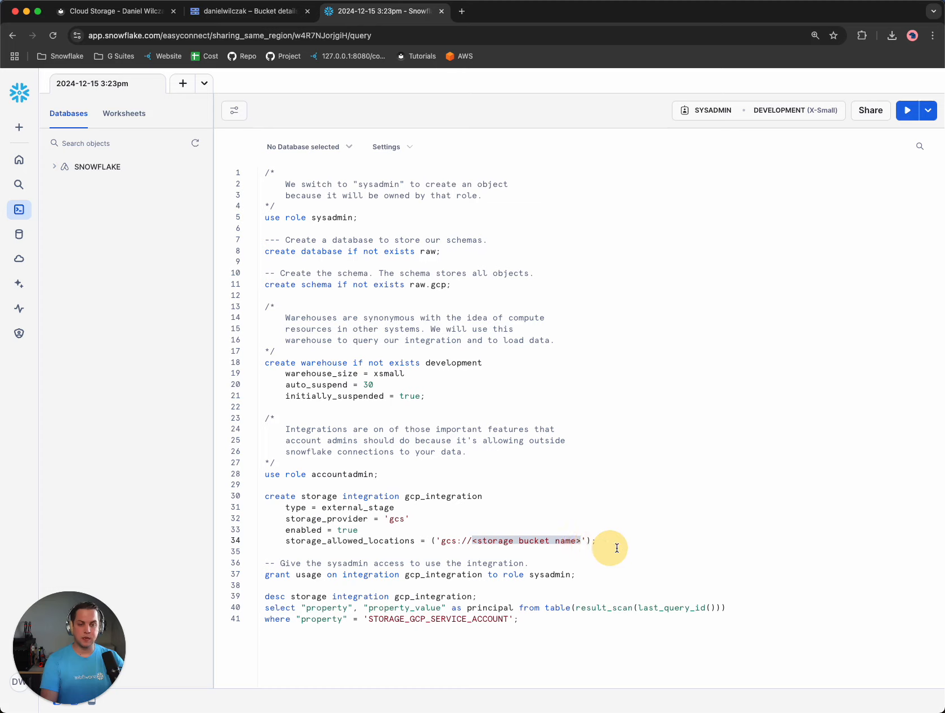
type("danielwilcza")
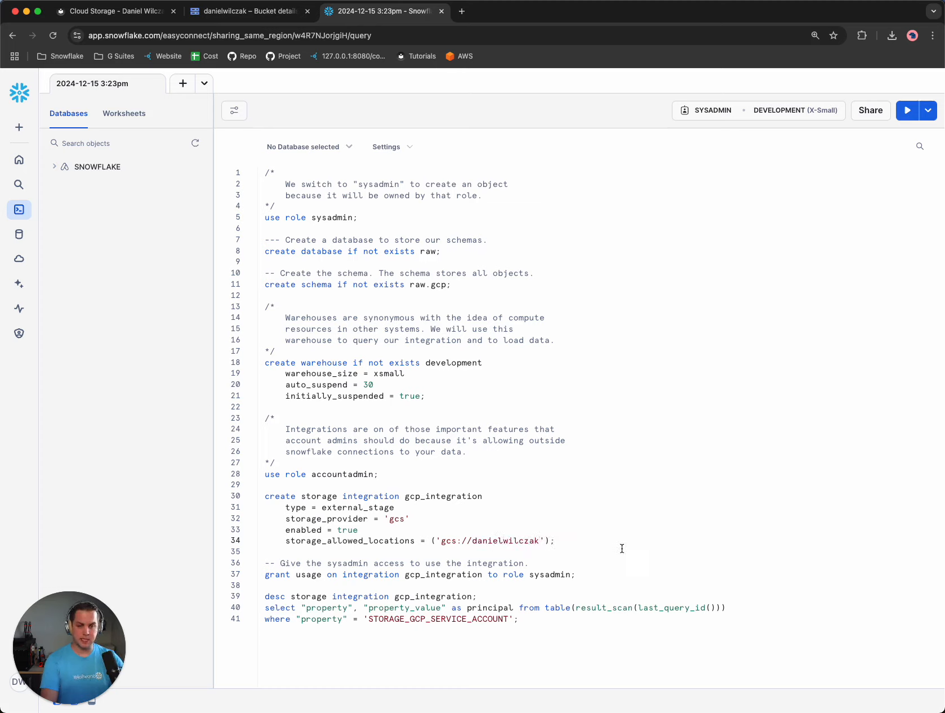
left_click(609, 572)
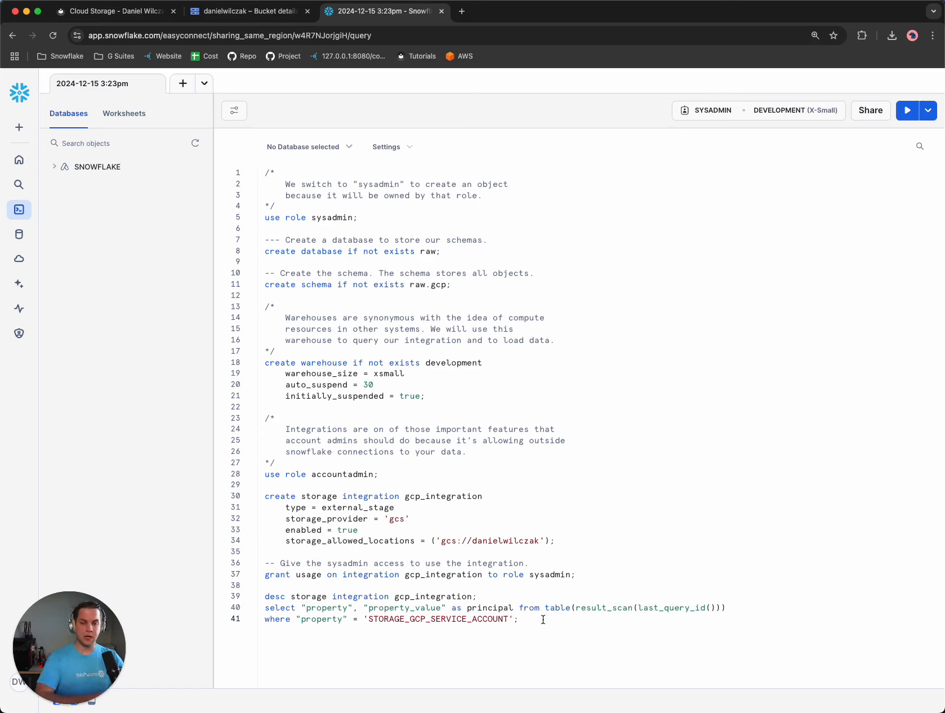
Run the entire setup script, from the sysadmin role statement through the final service account query.
left_click_drag(527, 619, 258, 176)
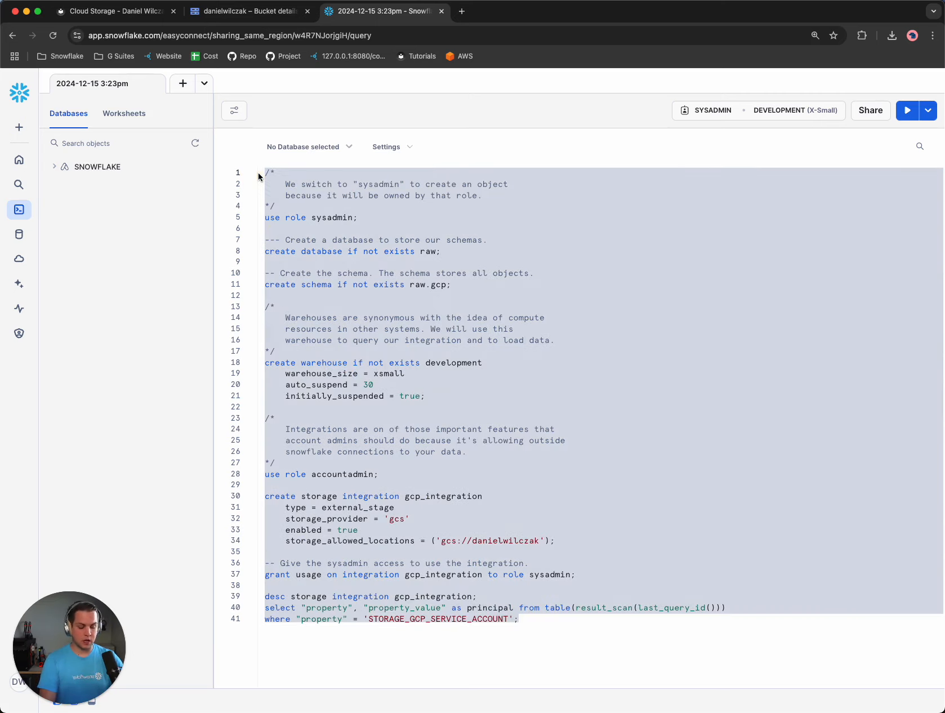
key("super+Return")
left_click_drag(403, 228, 424, 418)
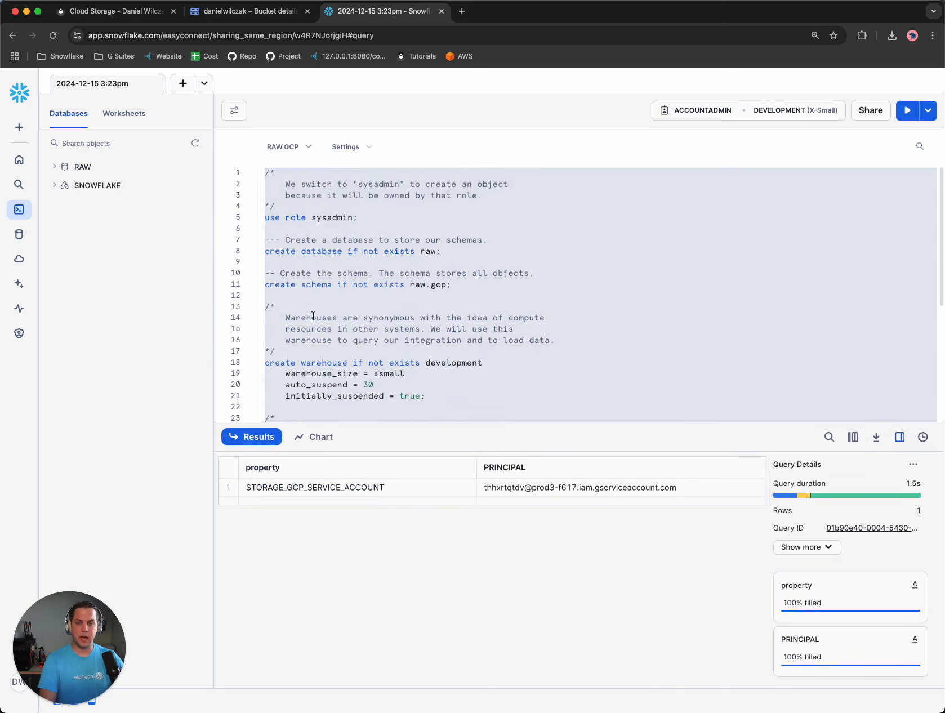
Expand the RAW database and its GCP schema to check what the script created.
mouse_move(131, 173)
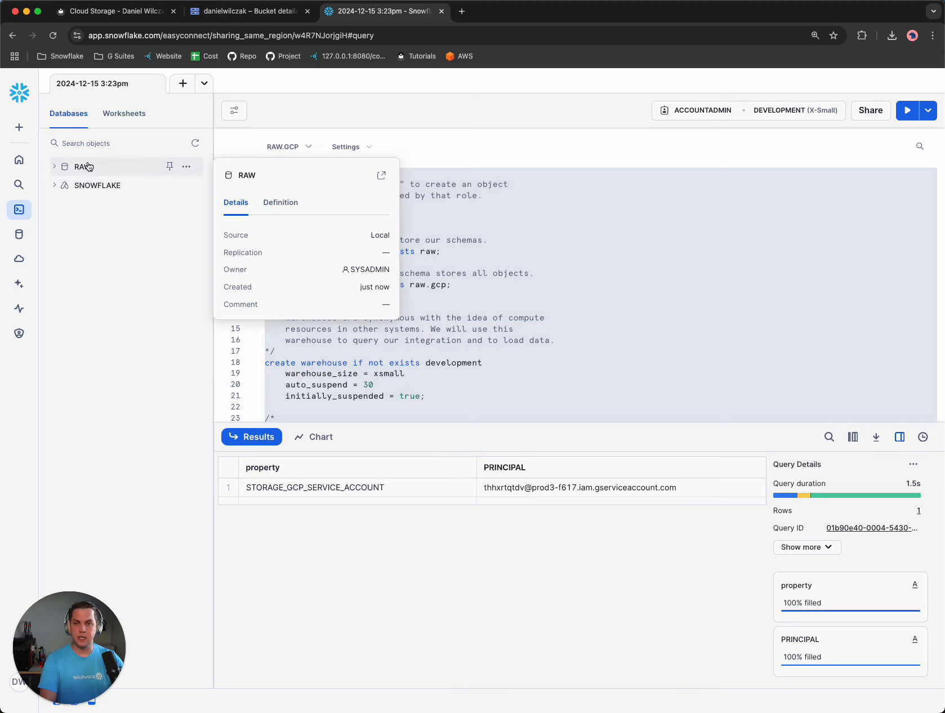
left_click(56, 168)
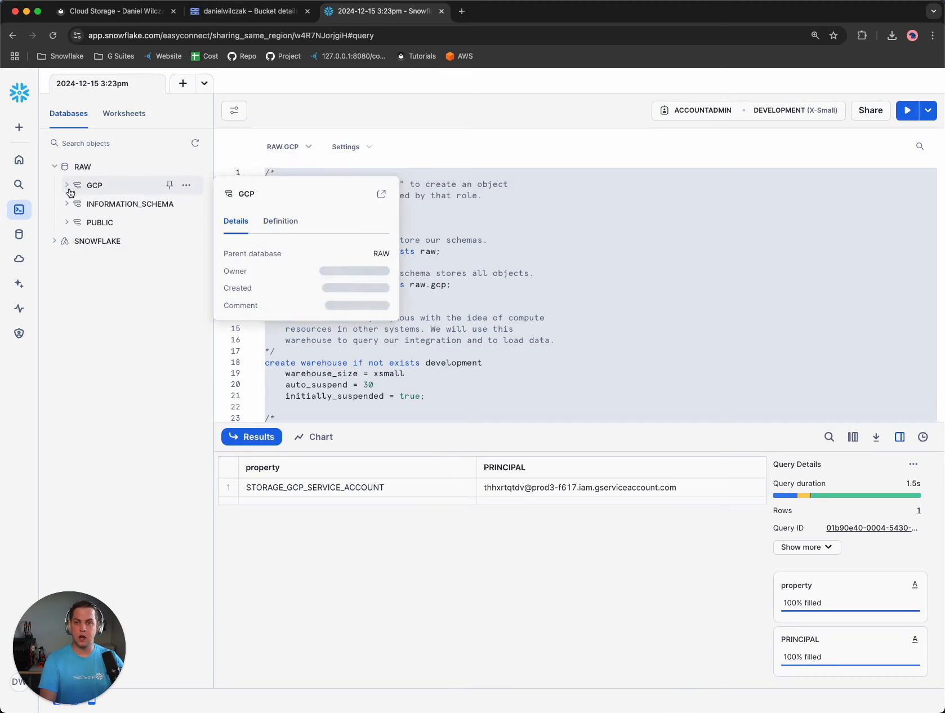
left_click(68, 185)
mouse_move(94, 175)
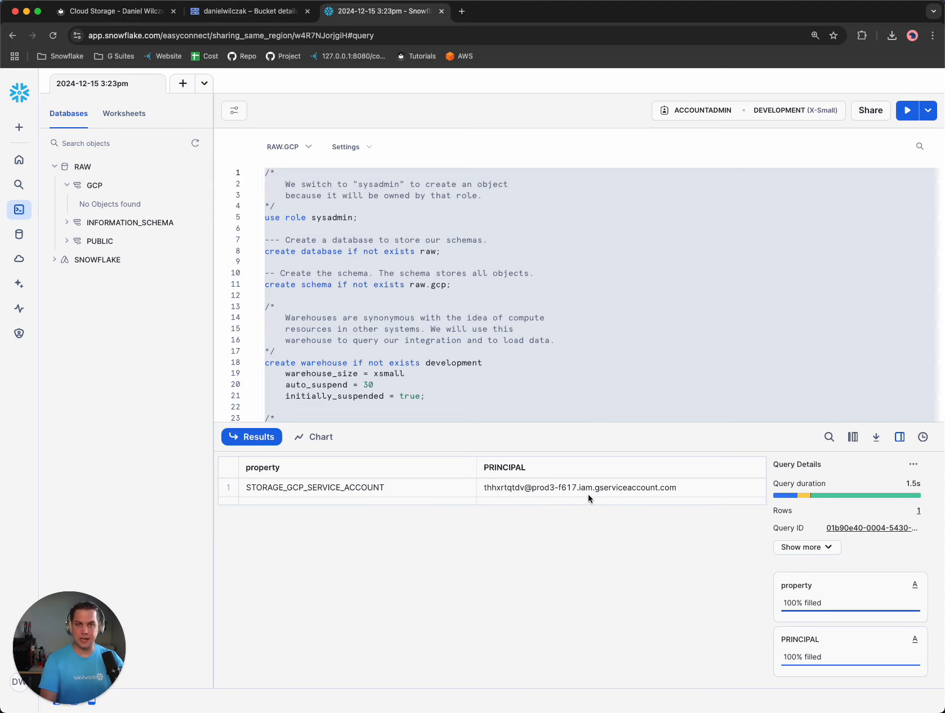
Return to the Cloud Storage tutorial and read the Grant Access in Google Cloud instructions for creating a role.
left_click(108, 10)
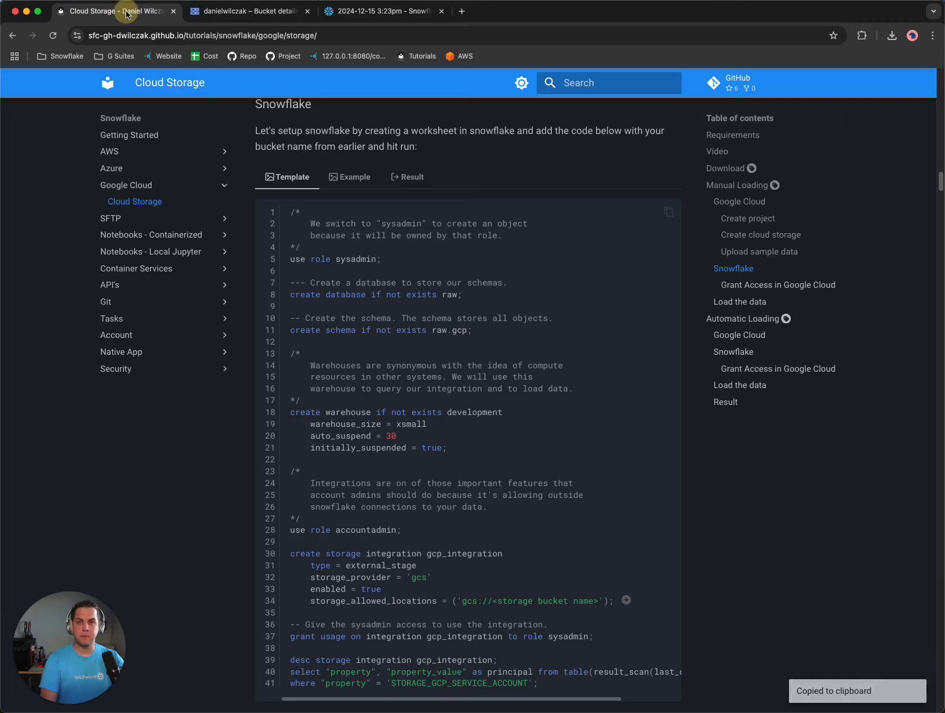
scroll(515, 363, "down", 5)
scroll(515, 364, "down", 7)
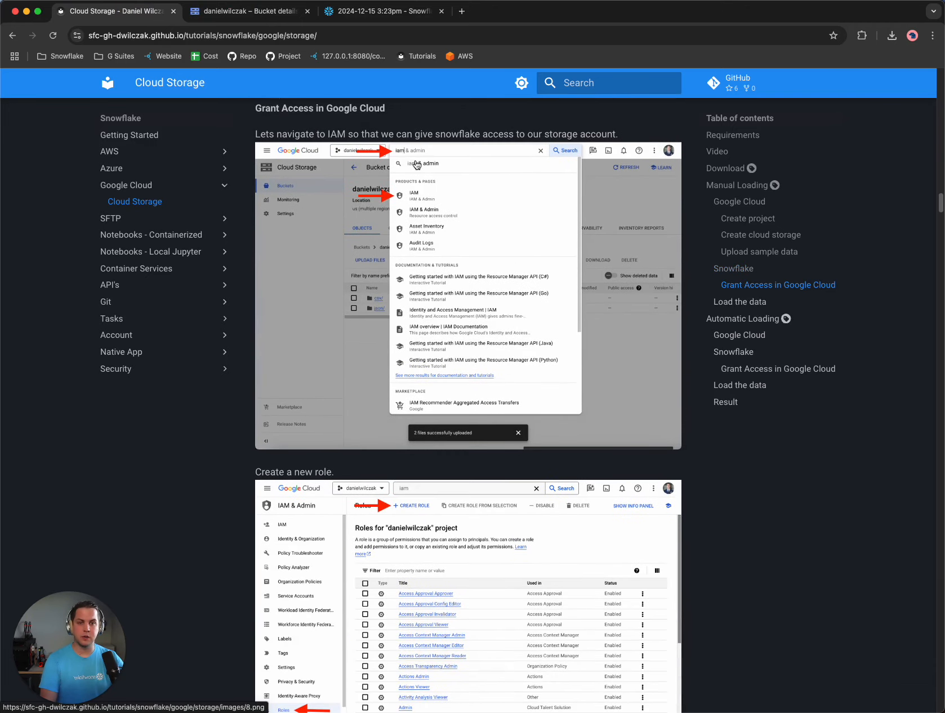
scroll(430, 392, "down", 3)
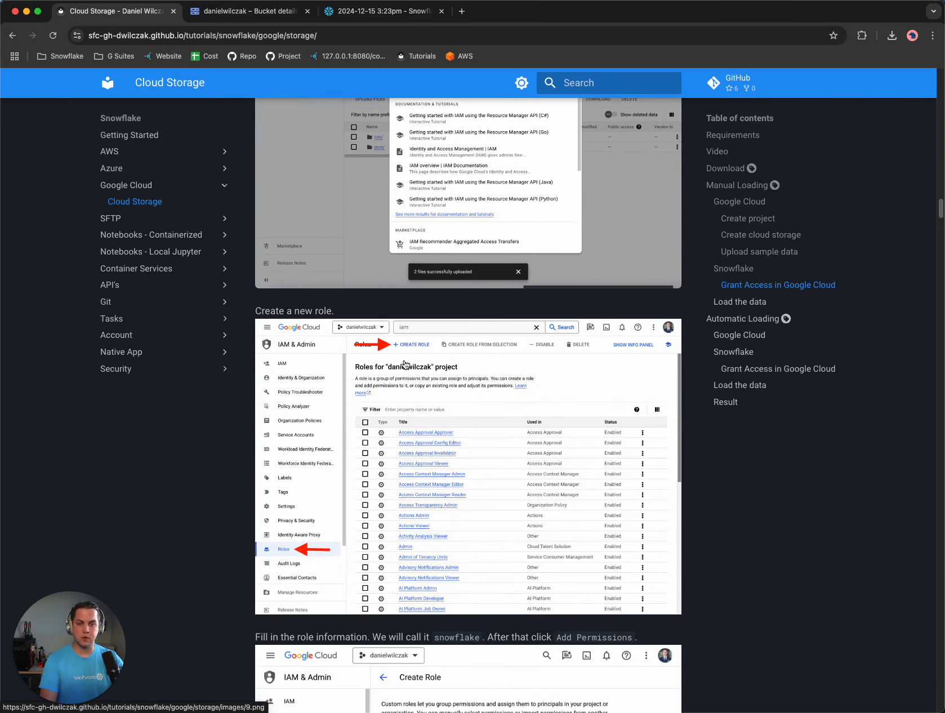
scroll(489, 408, "down", 5)
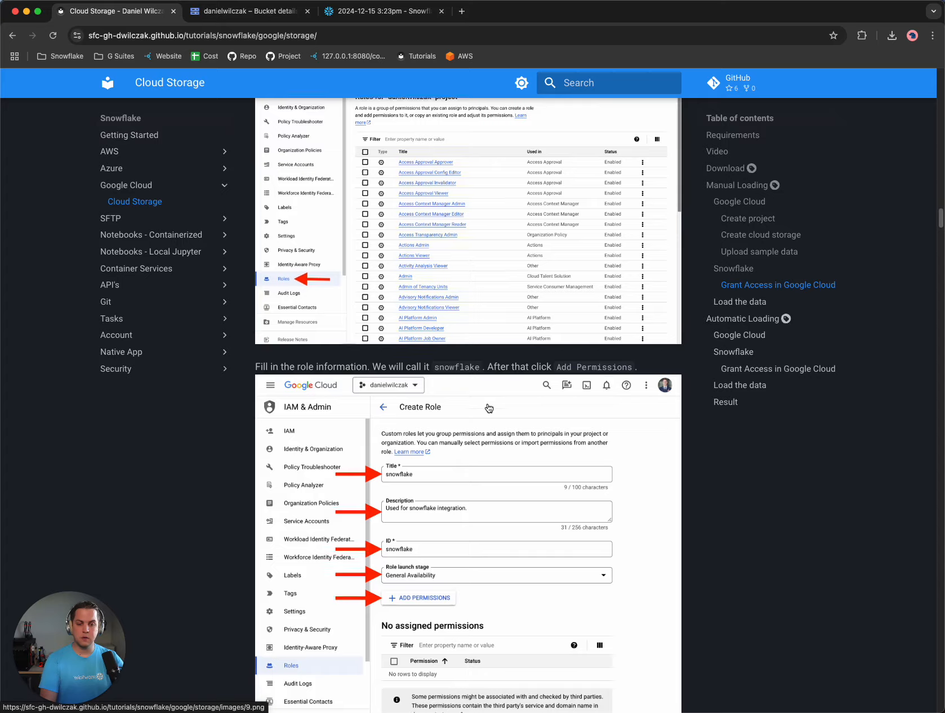
scroll(489, 408, "down", 1)
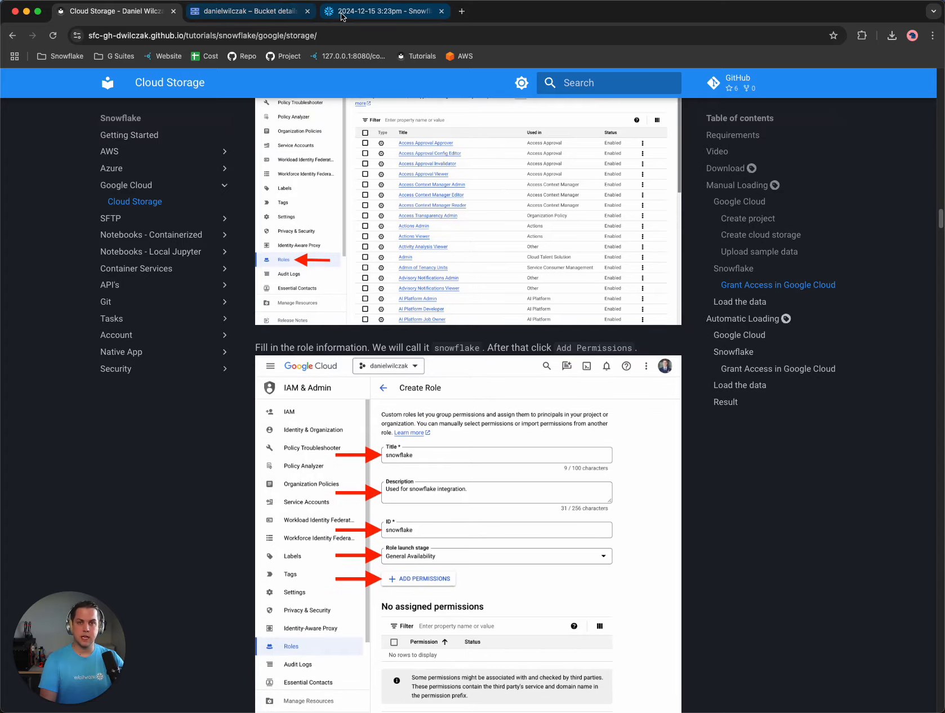
Switch to Google Cloud, search for iam to open the IAM page, and start creating a new role under Roles.
left_click(273, 13)
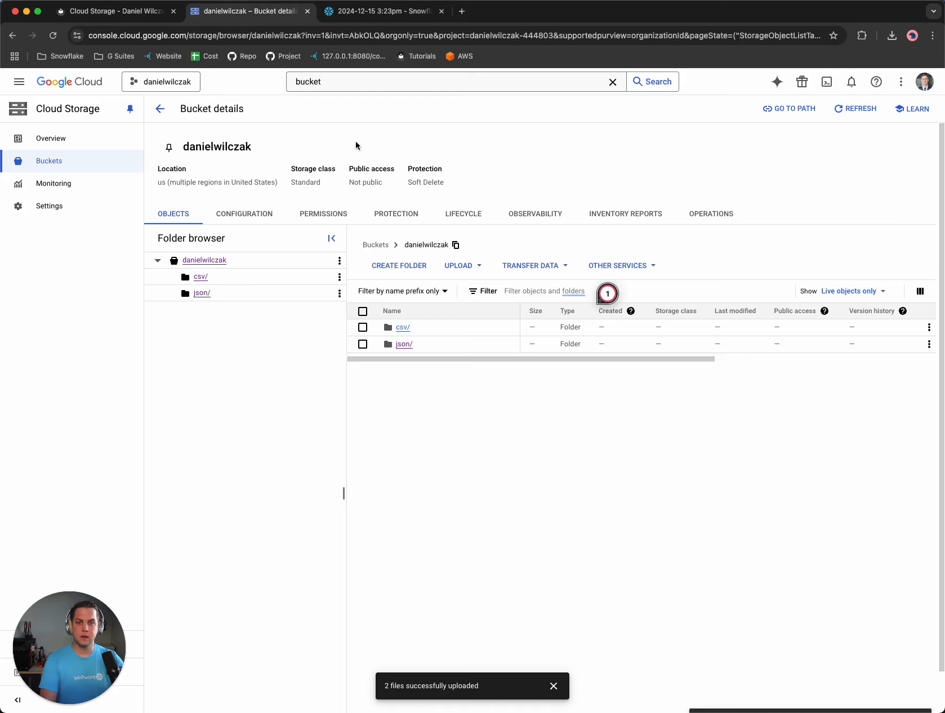
left_click(337, 82)
double_click(281, 80)
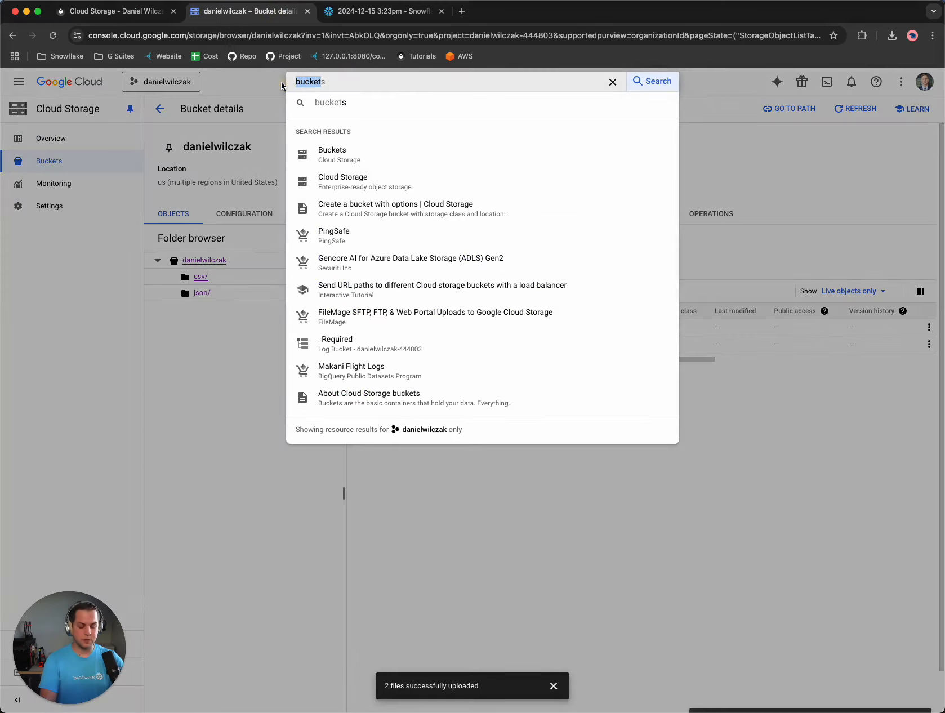
type("iam")
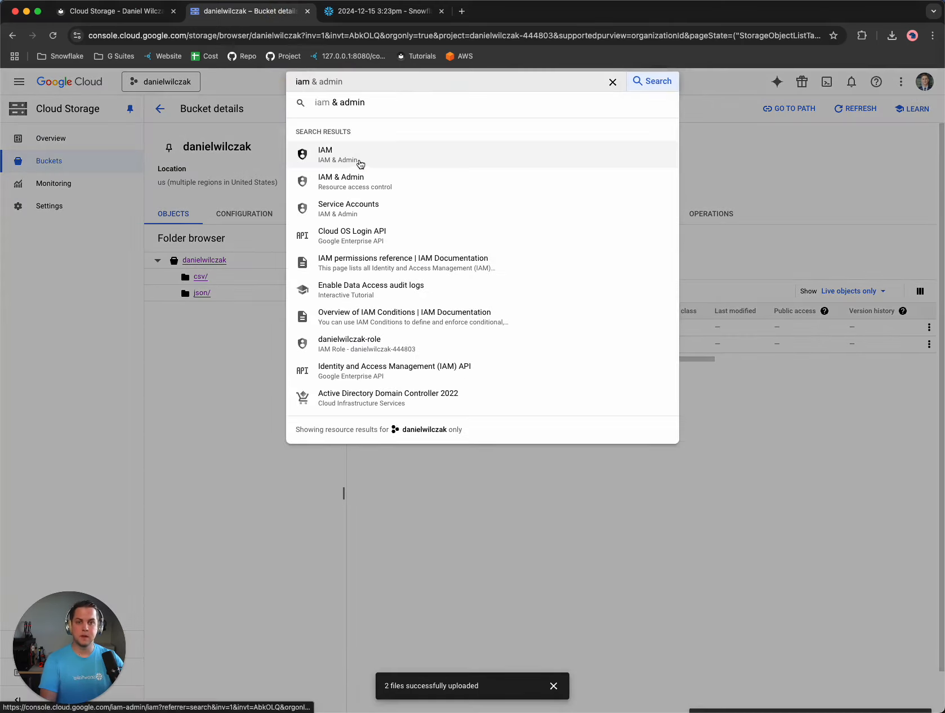
left_click(360, 162)
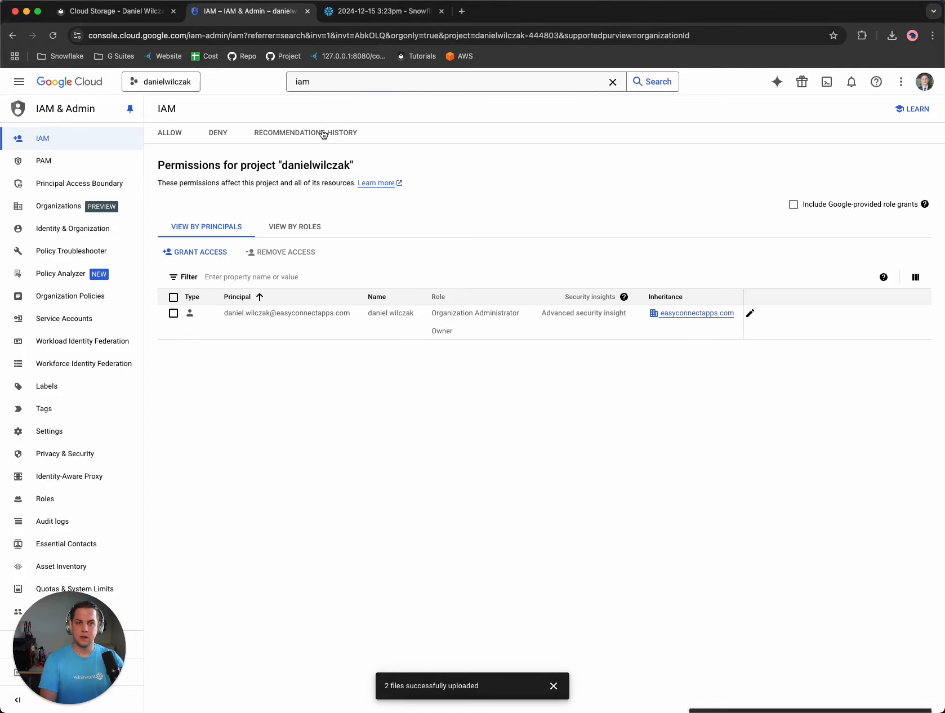
left_click(71, 505)
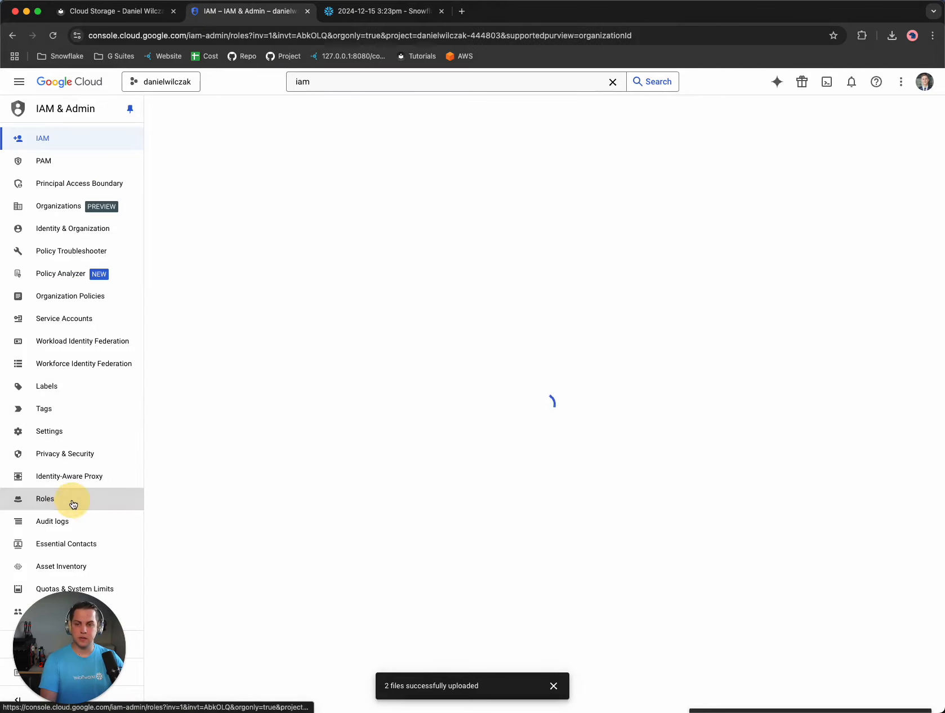
left_click(242, 115)
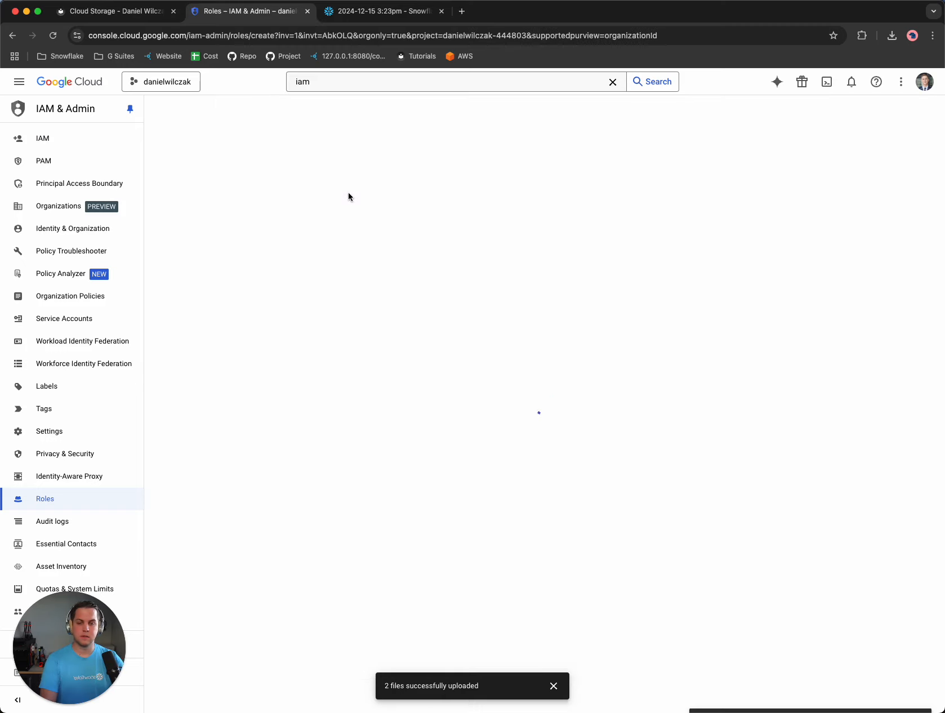
Title the role with the project name plus "-roles", and set its description to "Snowflake integration role." and its ID to "Snowflake".
left_click_drag(231, 192, 160, 192)
type("danielwilczak-roles")
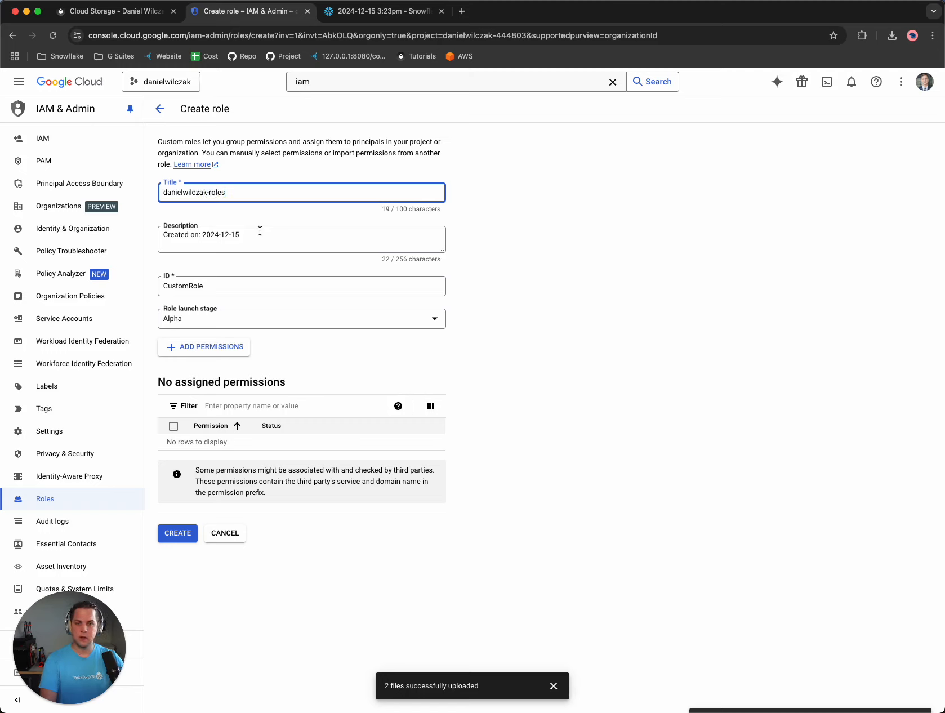
left_click_drag(260, 231, 144, 236)
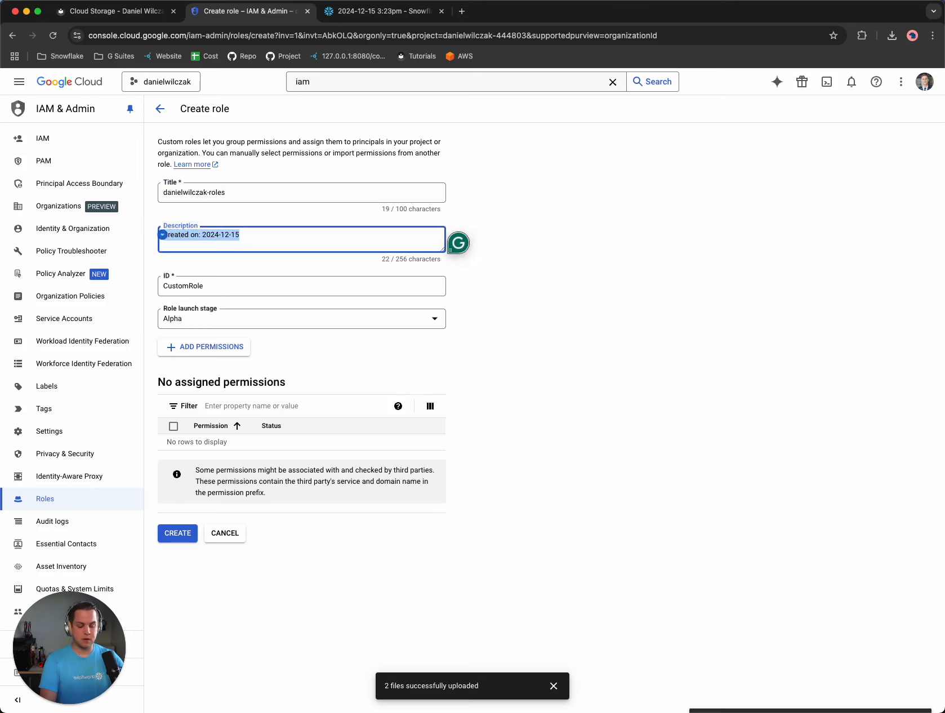
key("BackSpace")
type("Snowflake integration role.")
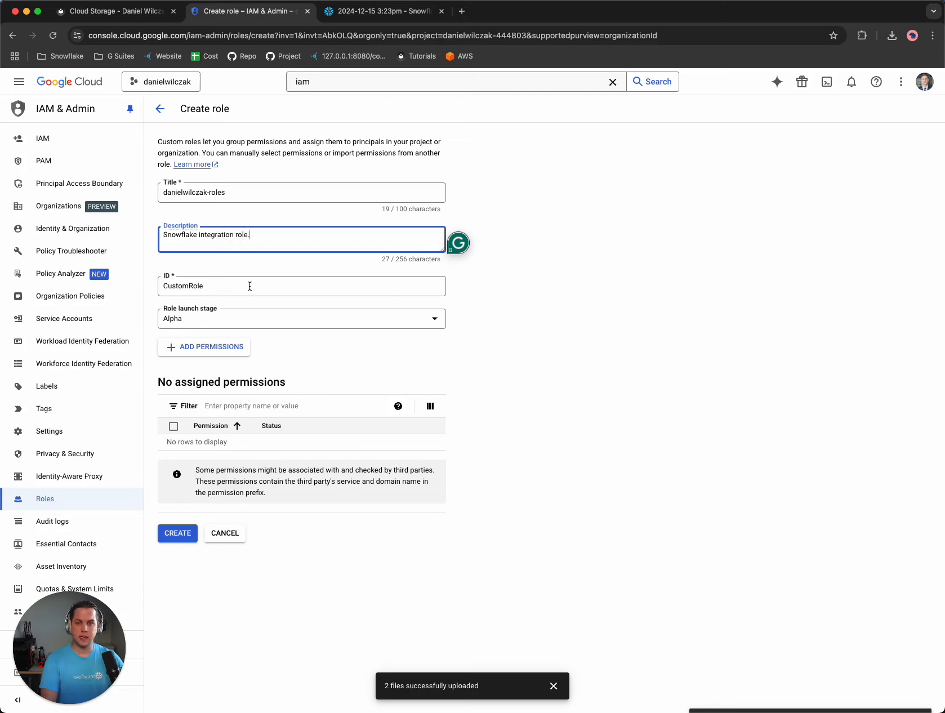
left_click_drag(250, 287, 161, 281)
type("Snowflake")
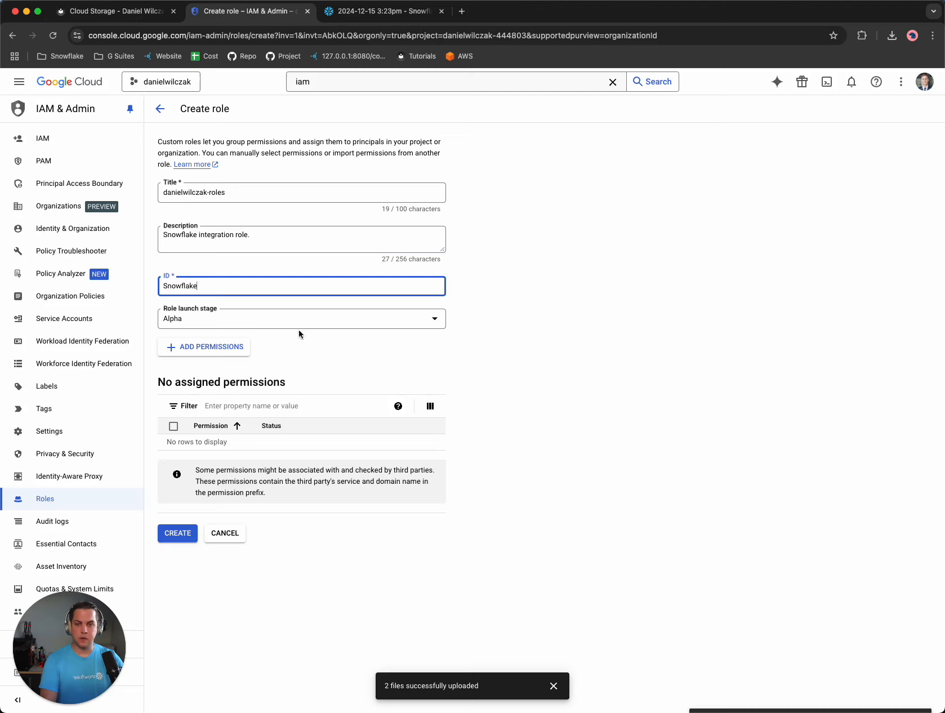
left_click(513, 348)
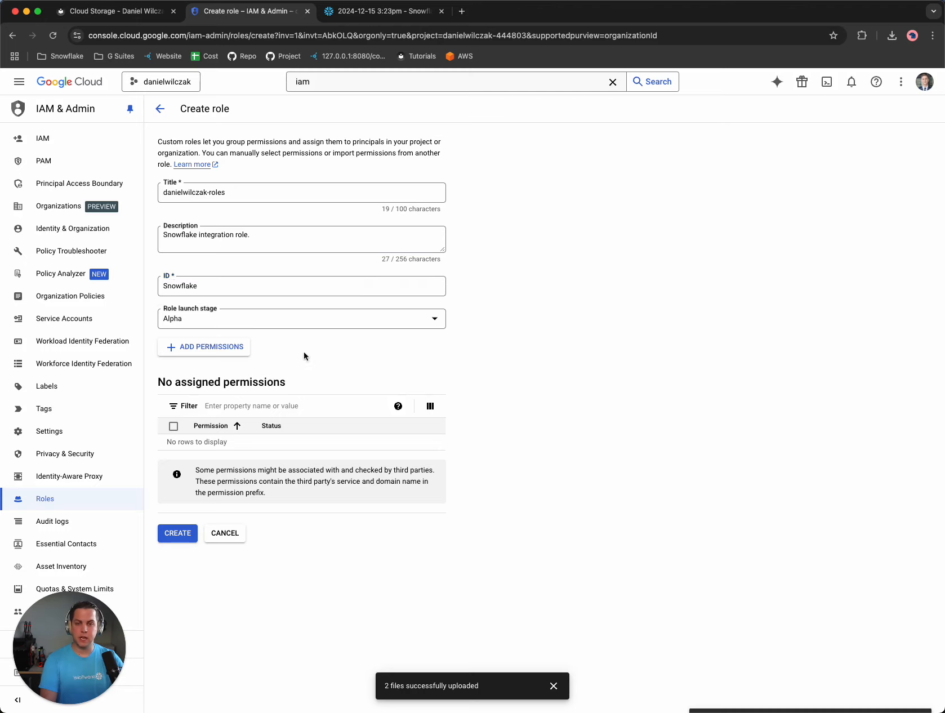
Go back to the tutorial and open the Snowflake's documentation link about the role permissions in a new tab.
left_click(121, 17)
scroll(427, 389, "down", 5)
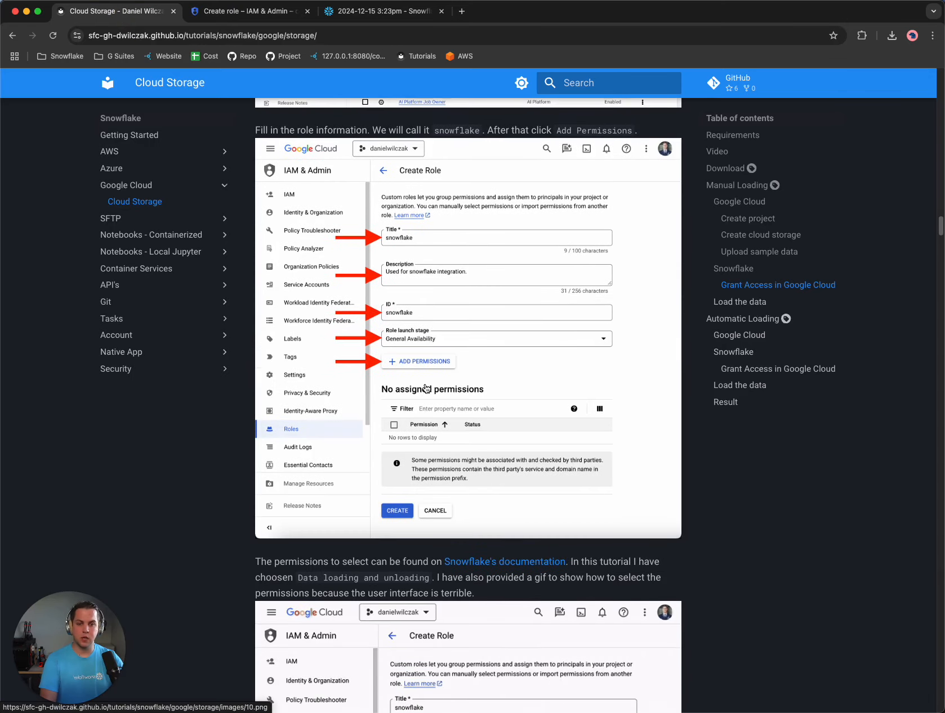
scroll(409, 376, "down", 5)
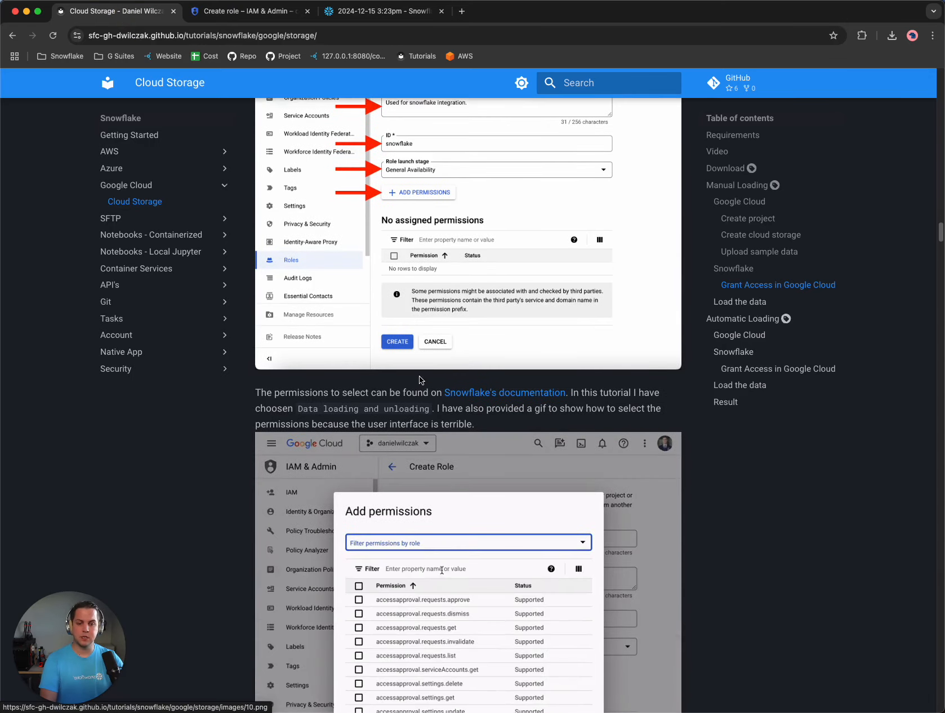
scroll(422, 379, "down", 1)
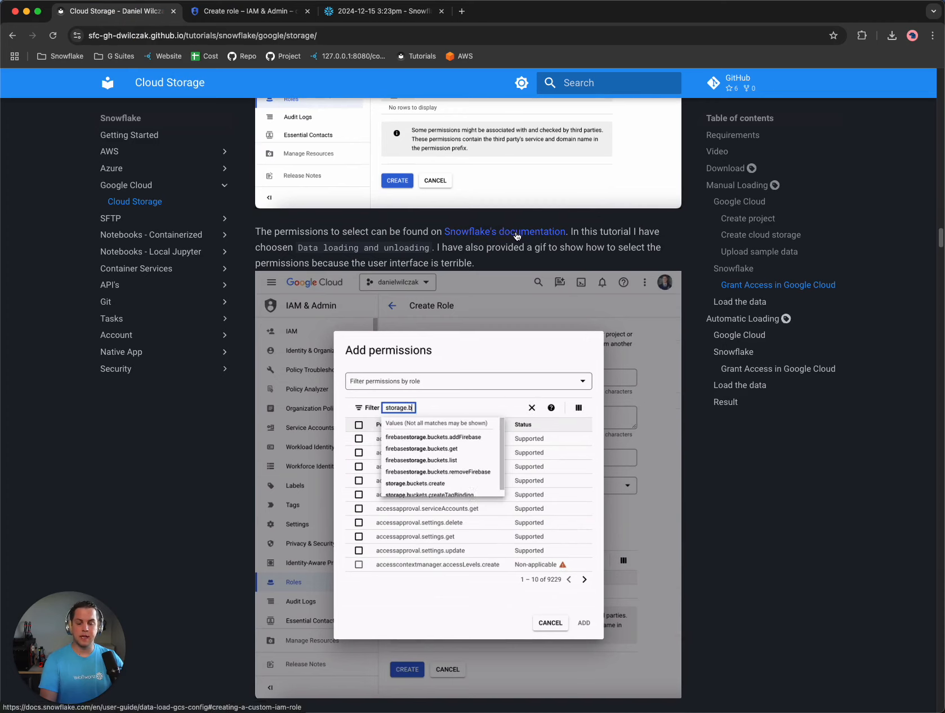
right_click(512, 237)
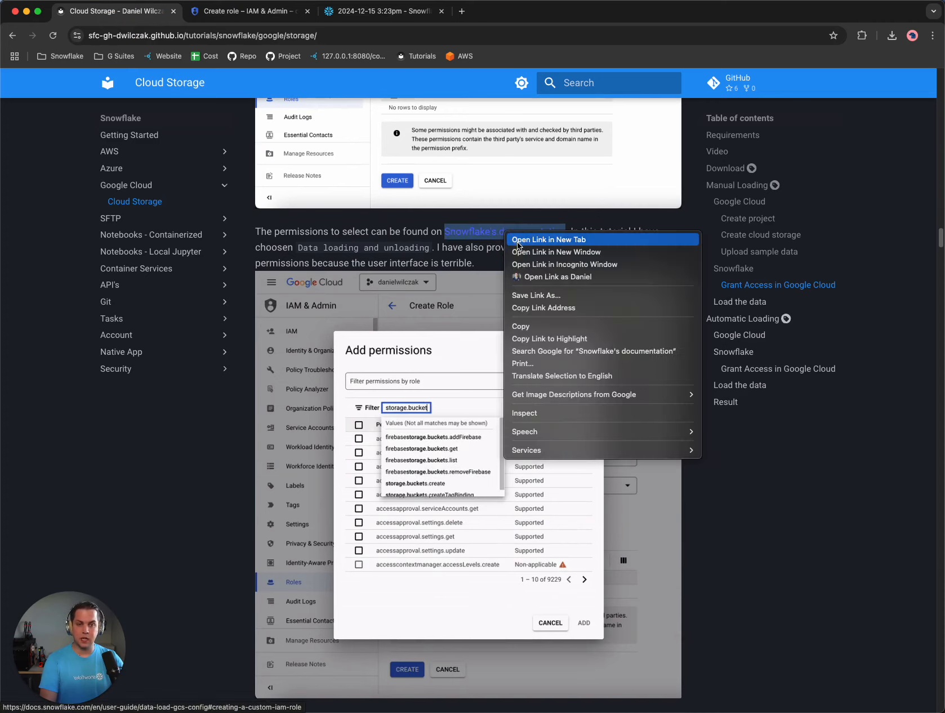
left_click(518, 244)
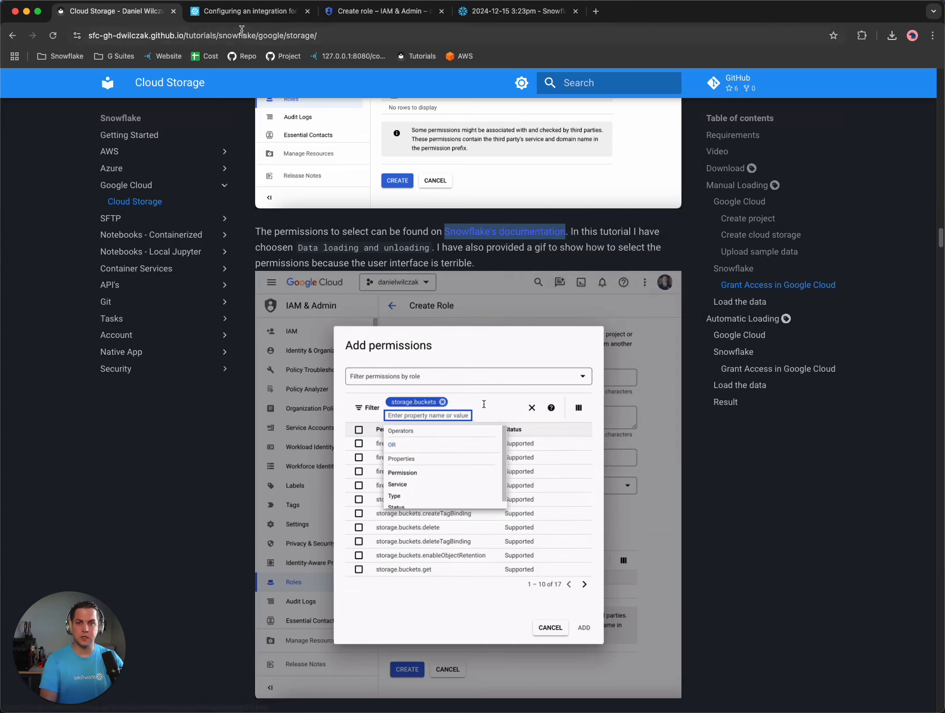
Switch to the Snowflake documentation and read the permissions required for each action in the custom IAM role table.
left_click(231, 17)
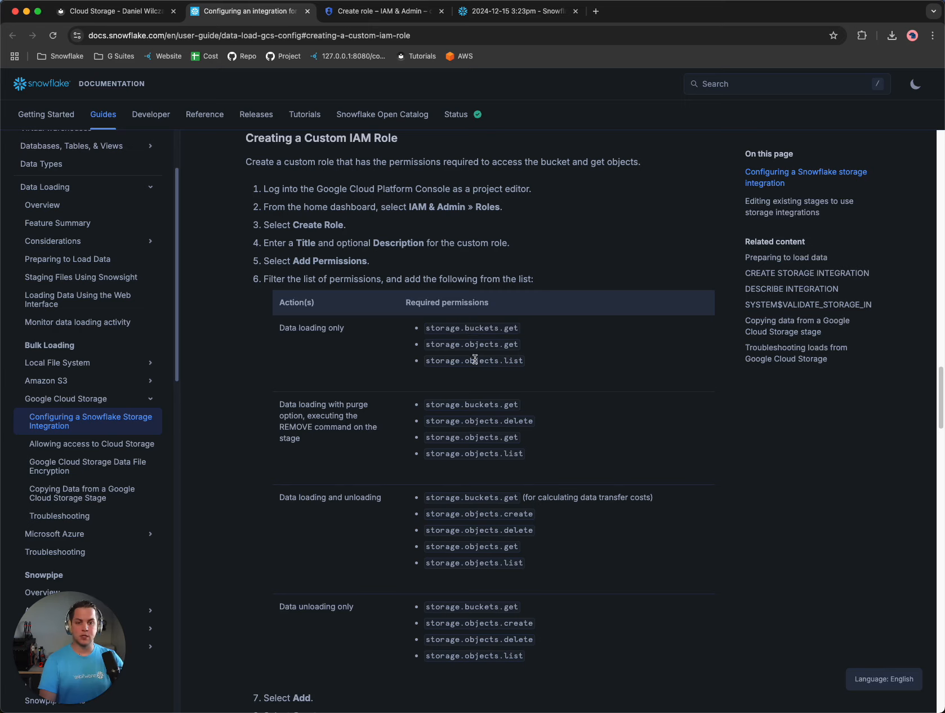
left_click(347, 13)
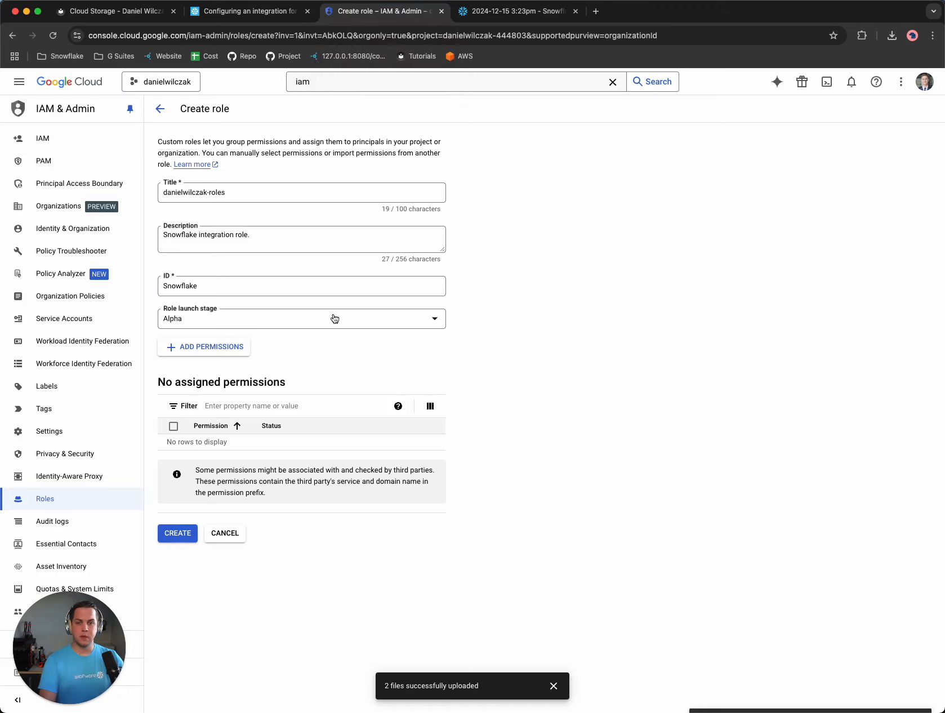
left_click(225, 405)
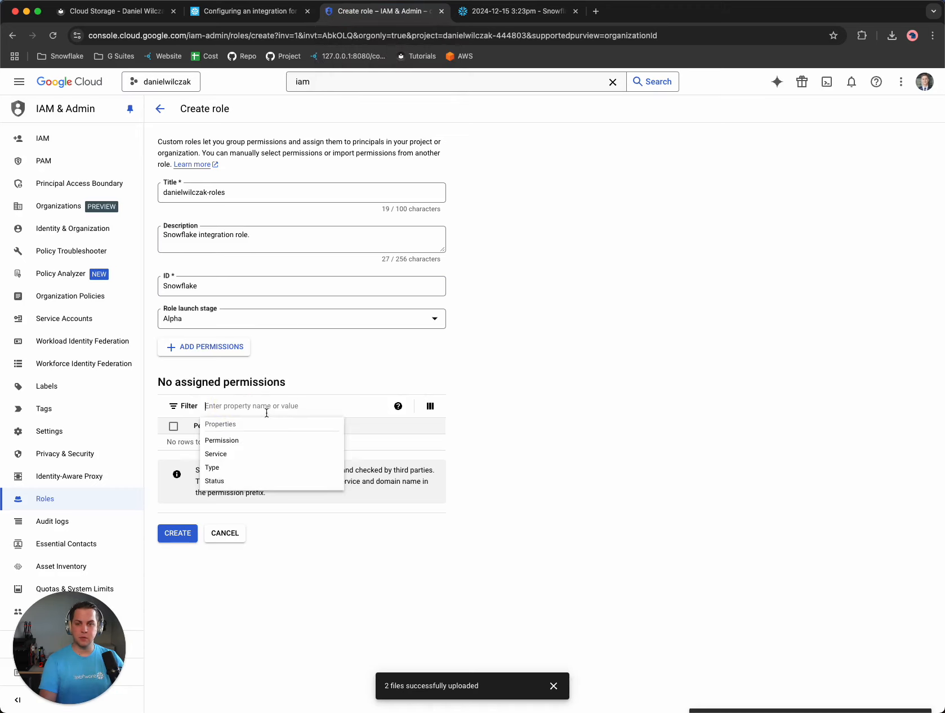
type("st")
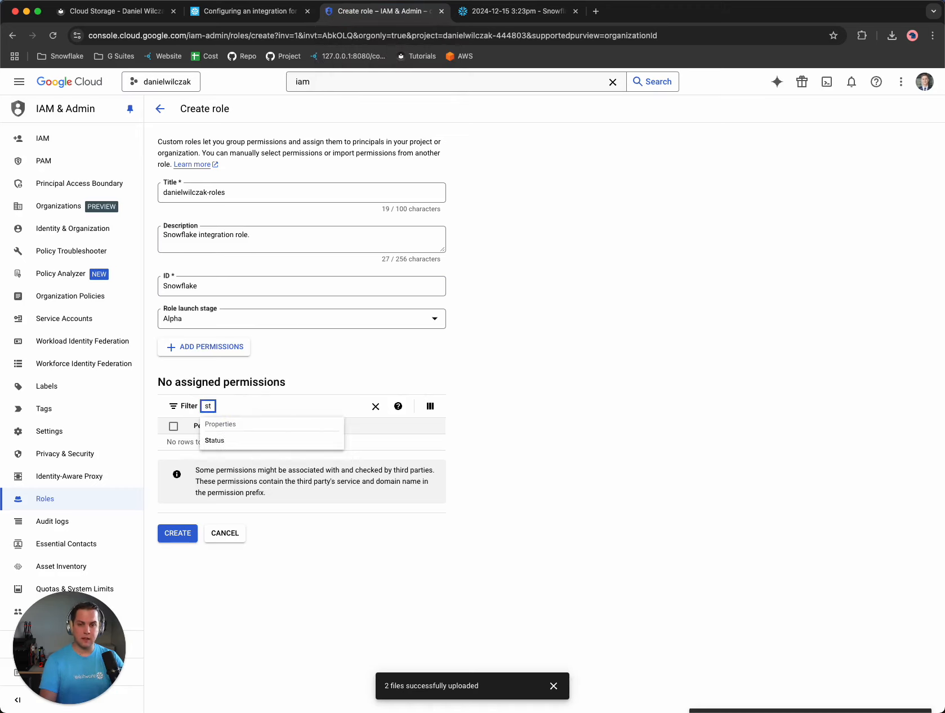
type("orage")
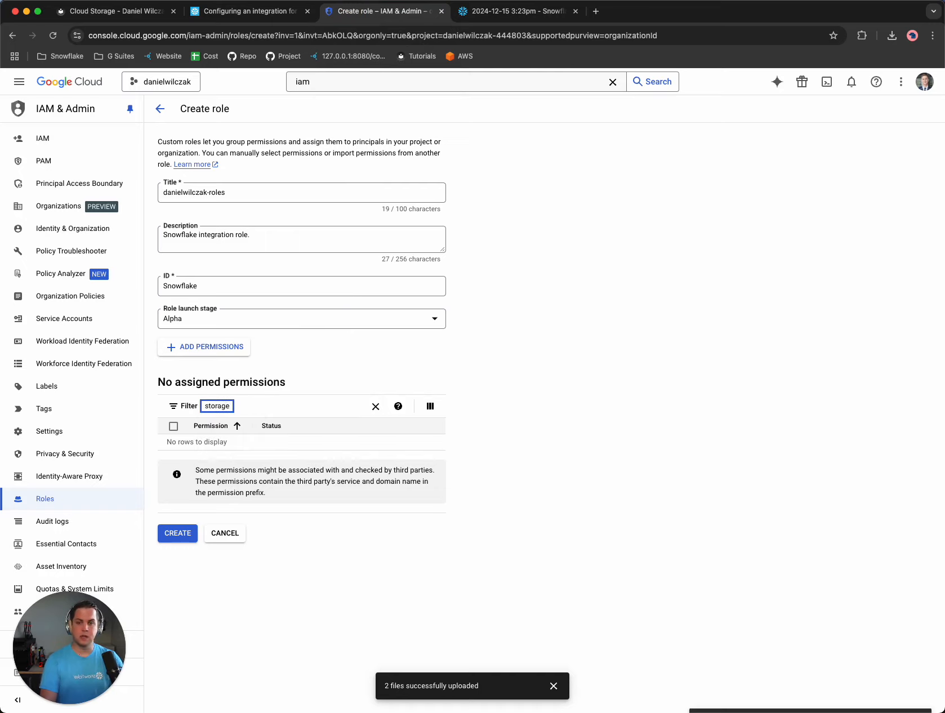
Copy the storage.buckets.get permission from the Data loading only row of the Snowflake documentation and return to the Google Cloud role form.
left_click(248, 11)
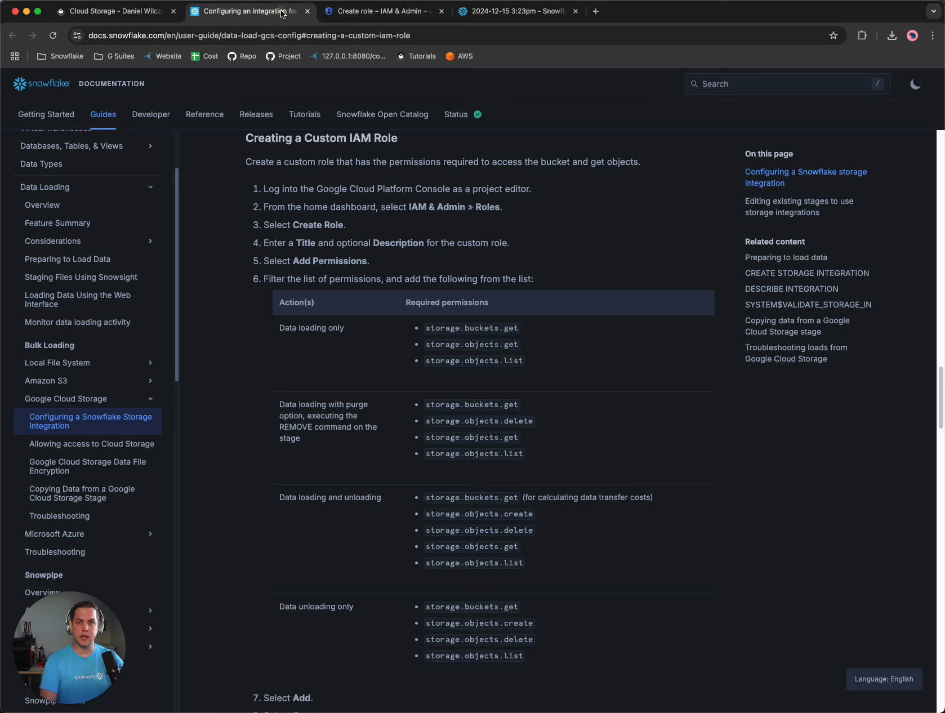
left_click_drag(428, 330, 519, 332)
key("ctrl+c")
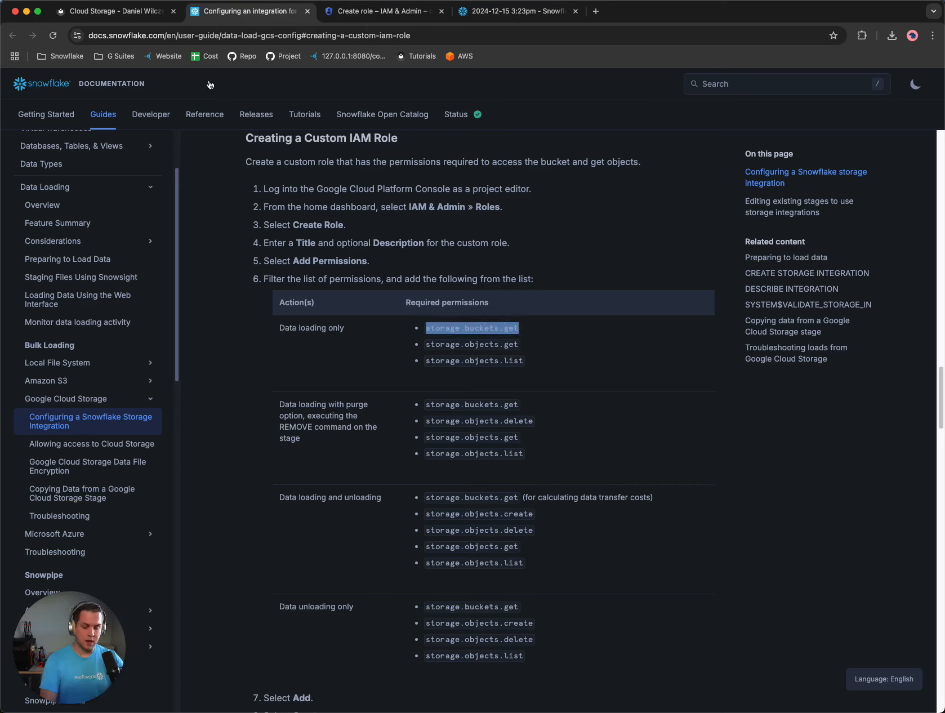
left_click(355, 11)
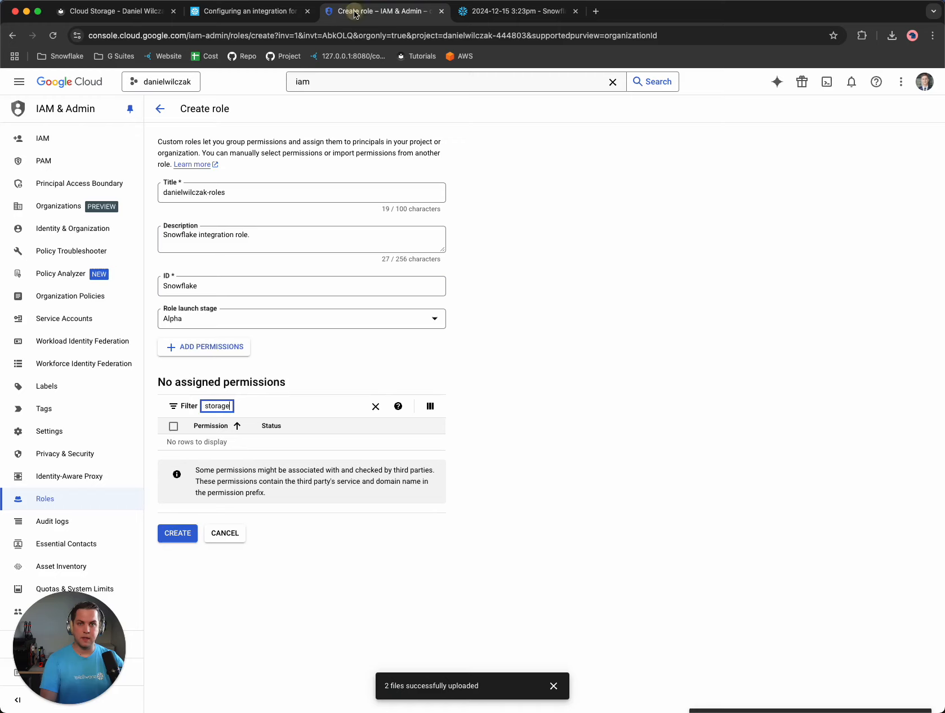
double_click(223, 407)
key("ctrl+v")
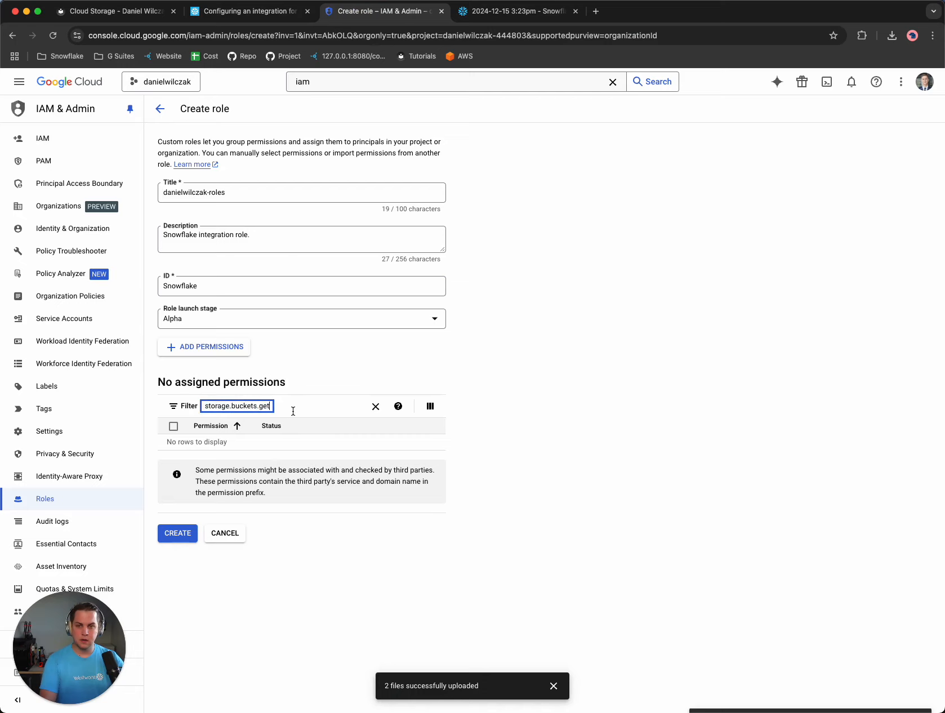
key("Return")
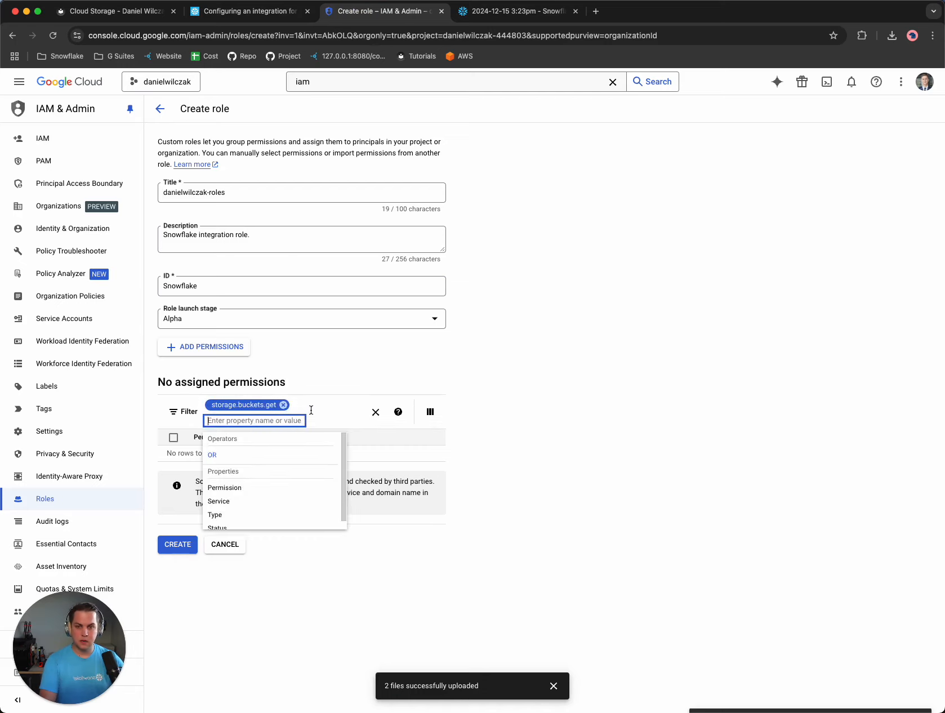
left_click(519, 389)
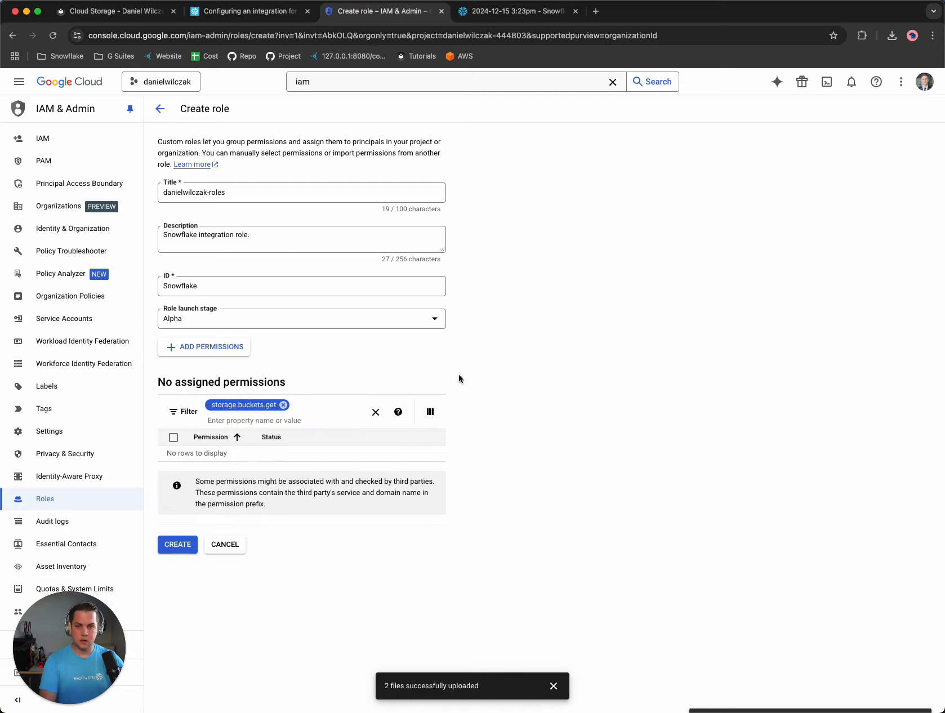
left_click(284, 405)
left_click(182, 408)
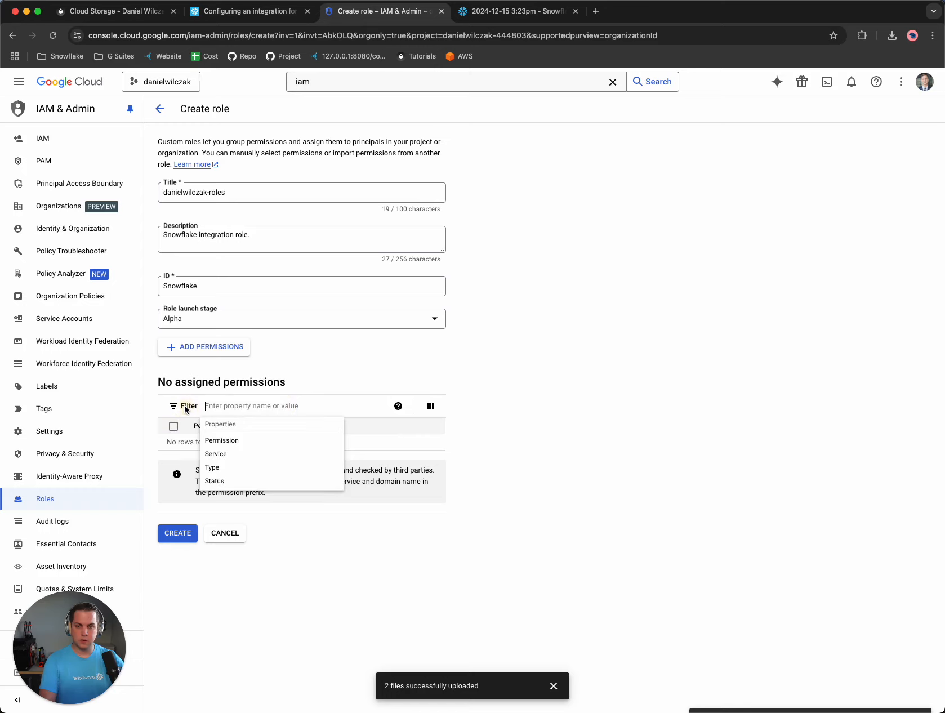
left_click(304, 355)
Add the storage.buckets.get permission to the role, filtering the available permissions by the copied name.
left_click(217, 352)
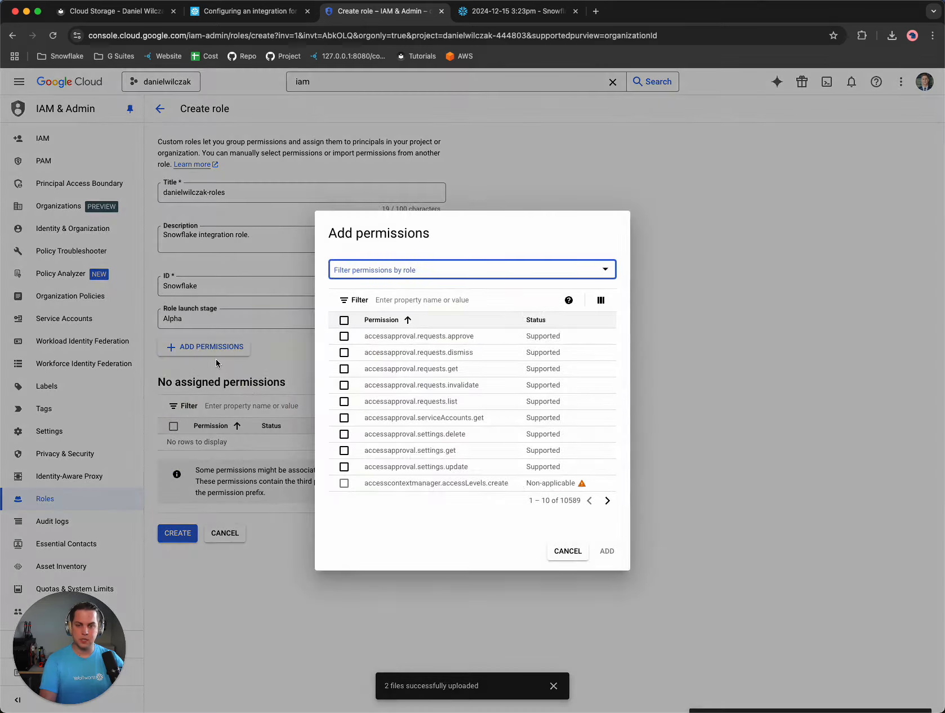
left_click(390, 299)
key("super+v")
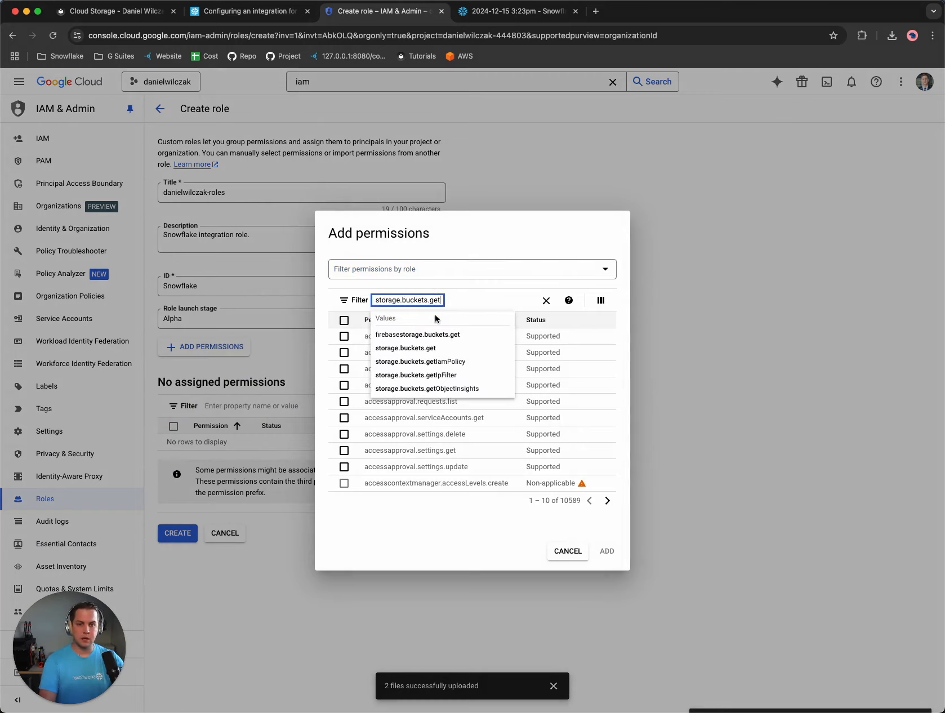
left_click(418, 348)
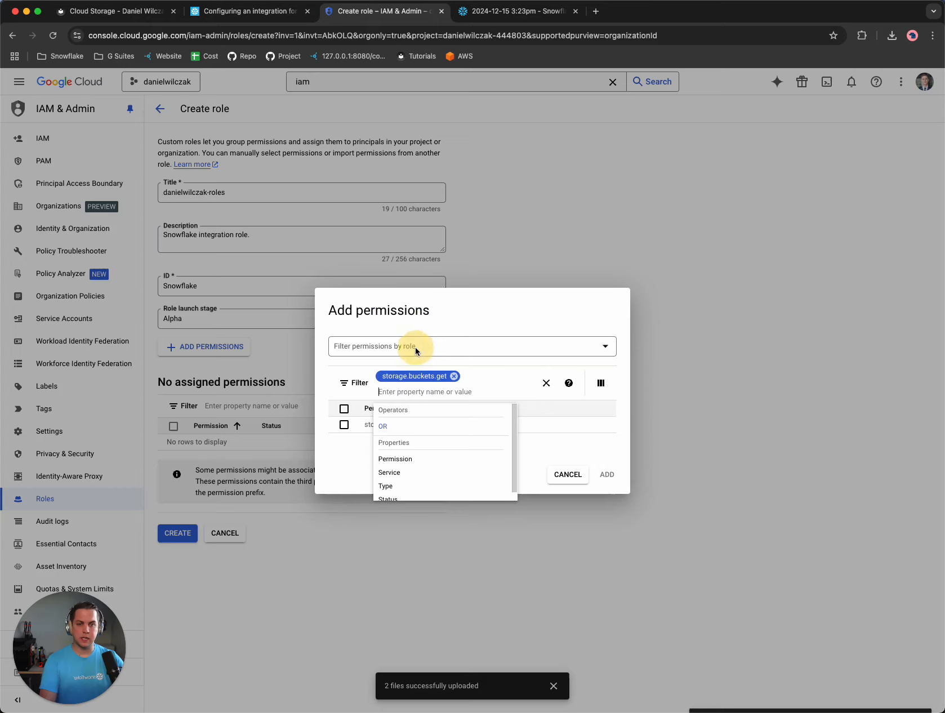
left_click(342, 482)
left_click(344, 425)
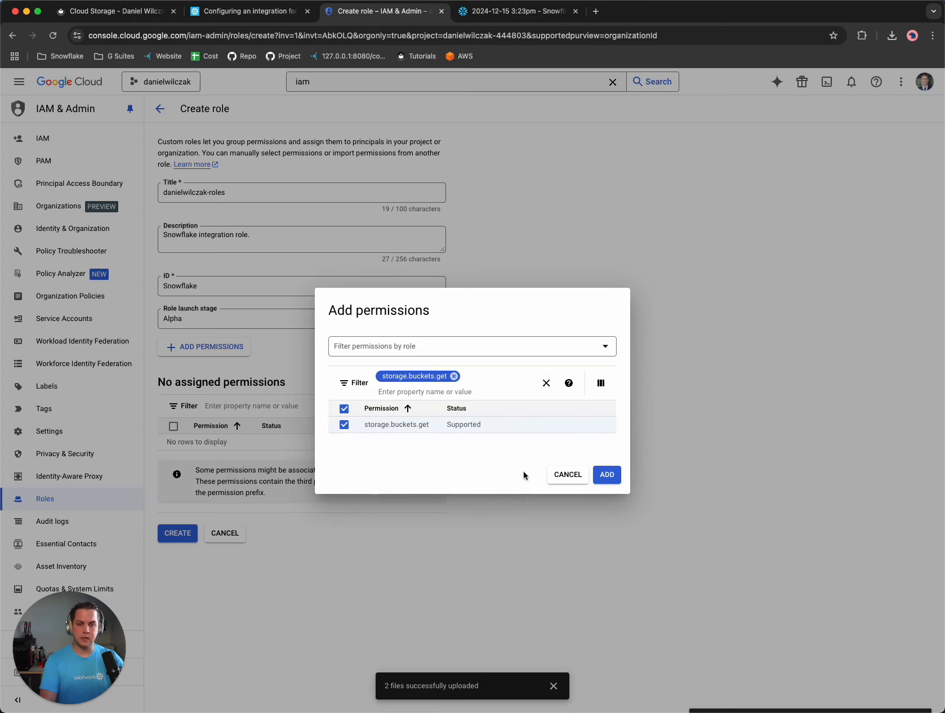
left_click(609, 475)
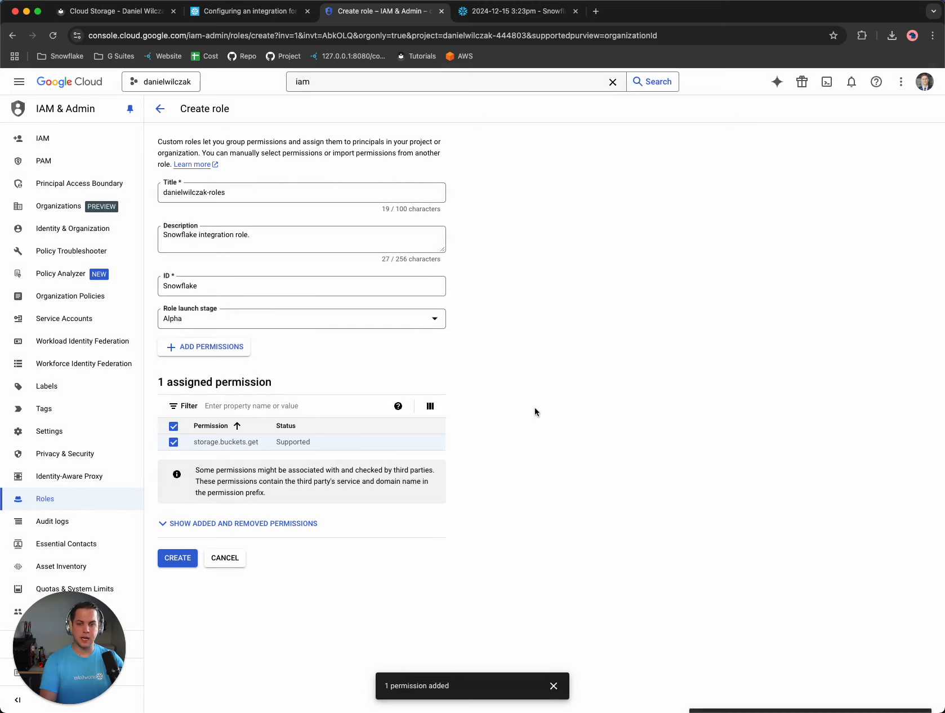
Copy storage.objects.get from the Snowflake documentation's Data loading only row and add that permission to the role in Google Cloud.
left_click(217, 350)
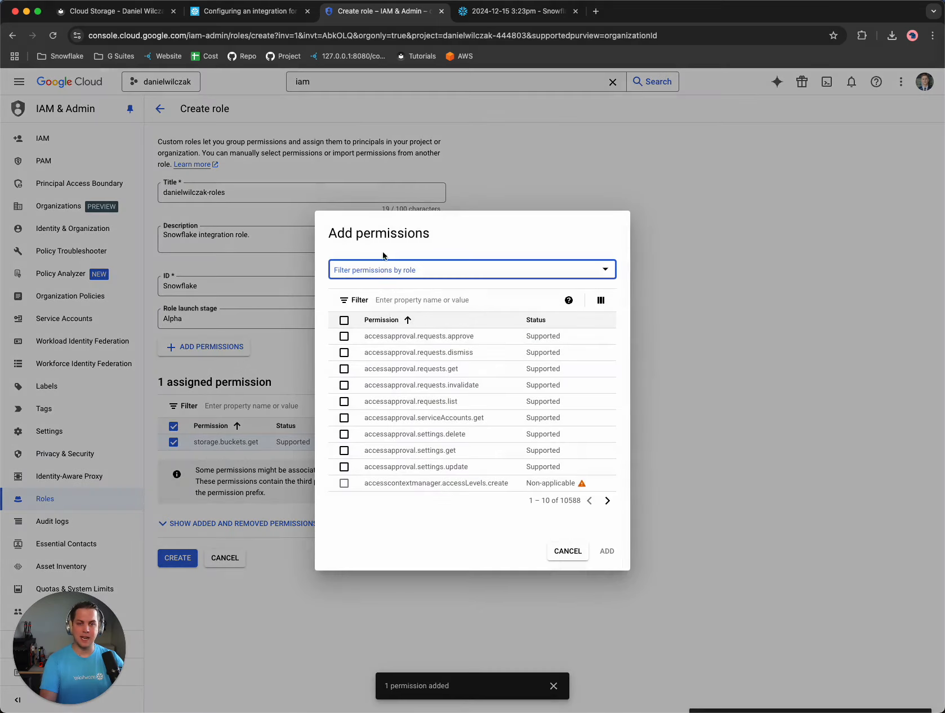
left_click(231, 12)
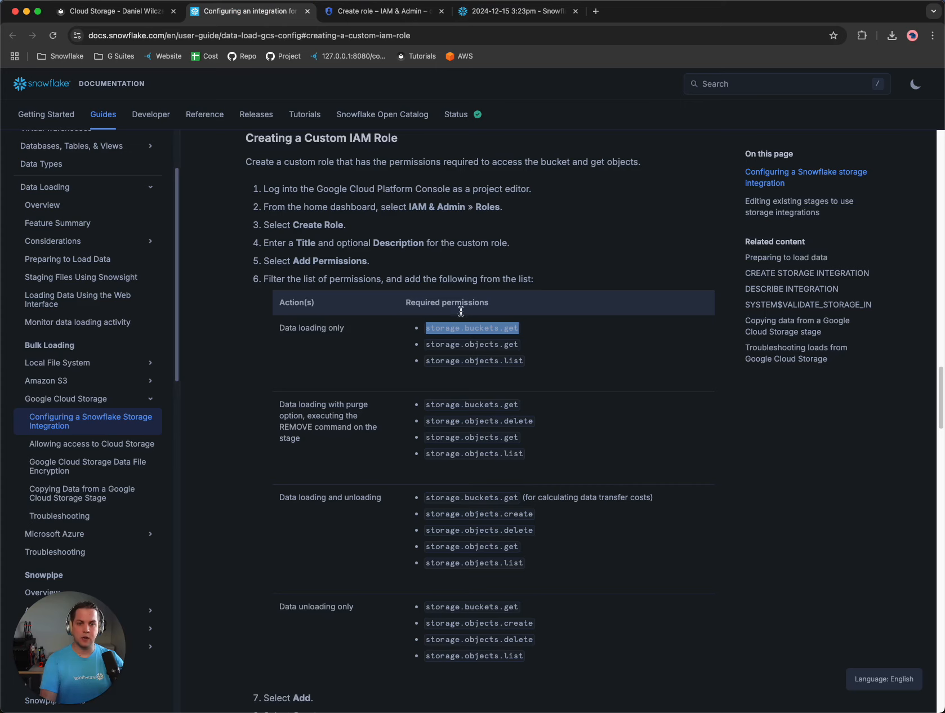
left_click_drag(428, 344, 518, 342)
key("super+c")
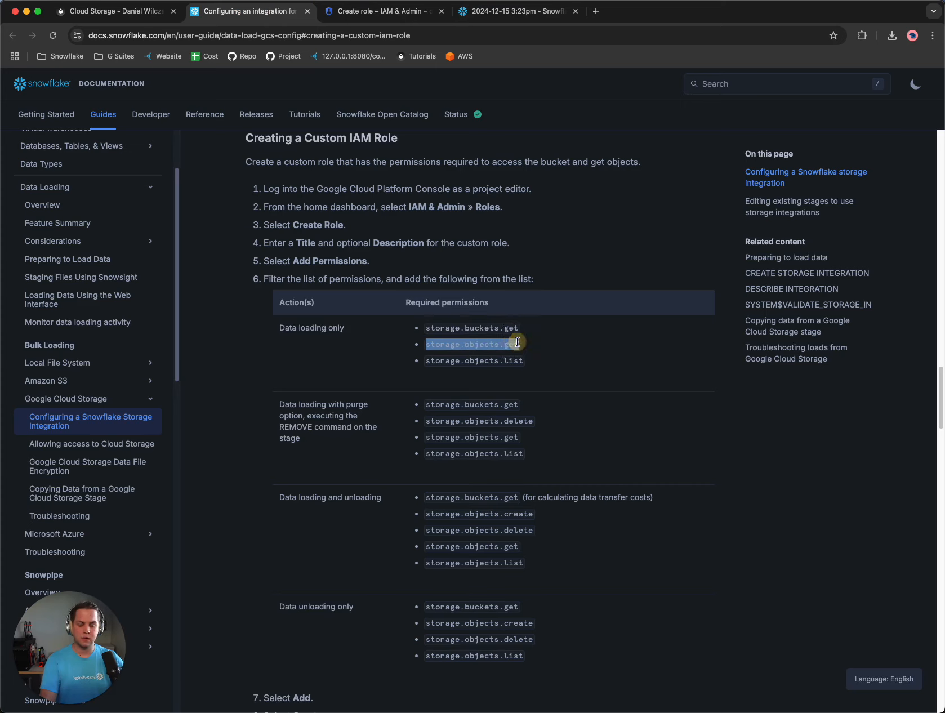
left_click(383, 11)
left_click(399, 304)
key("super+v")
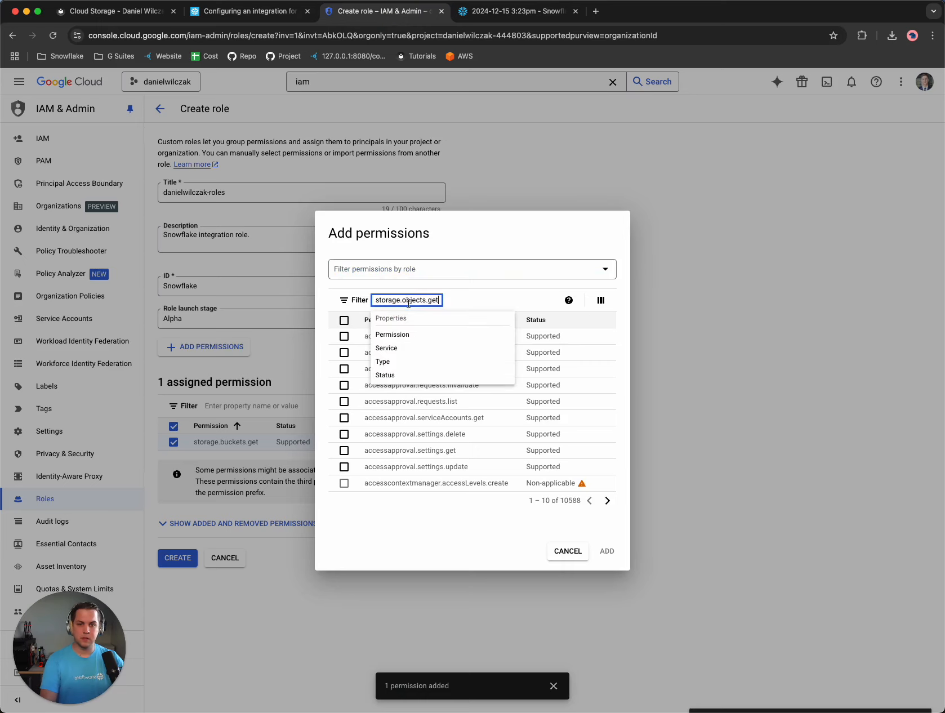
left_click(415, 337)
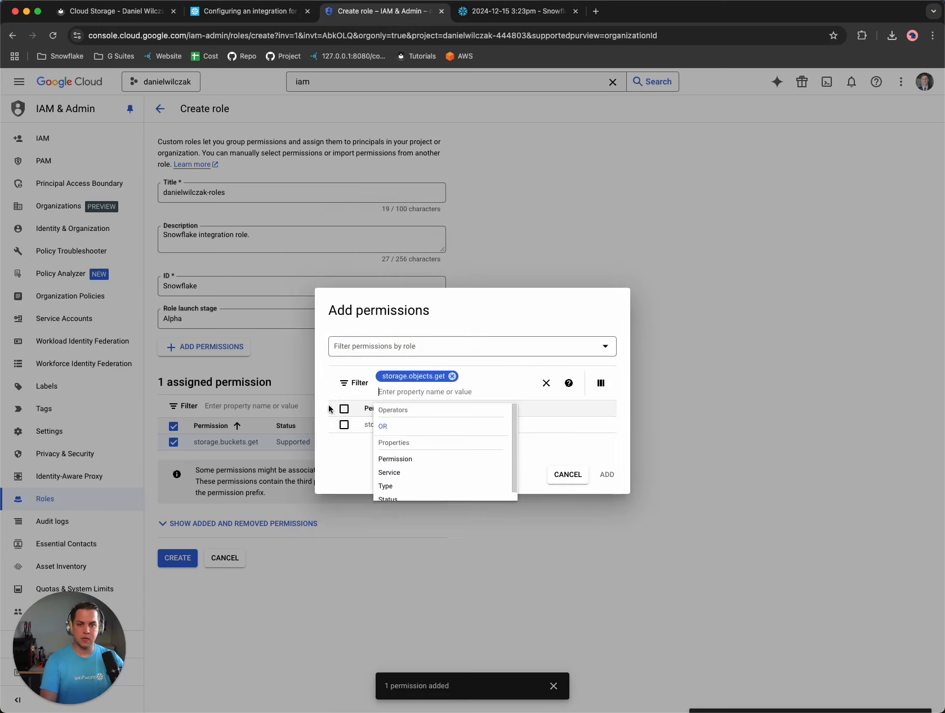
left_click(345, 426)
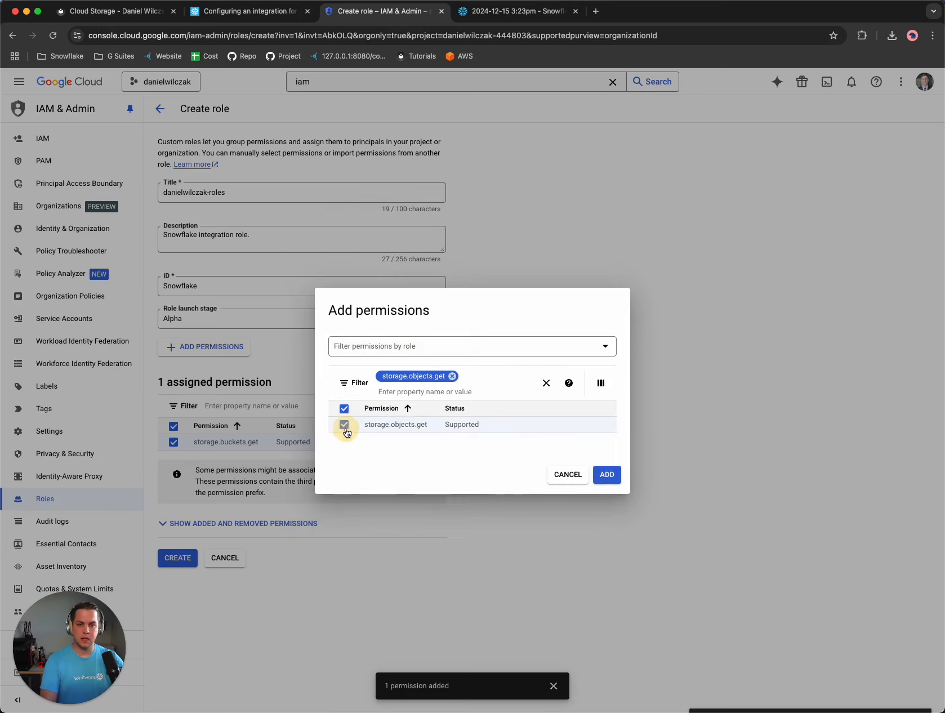
left_click(606, 477)
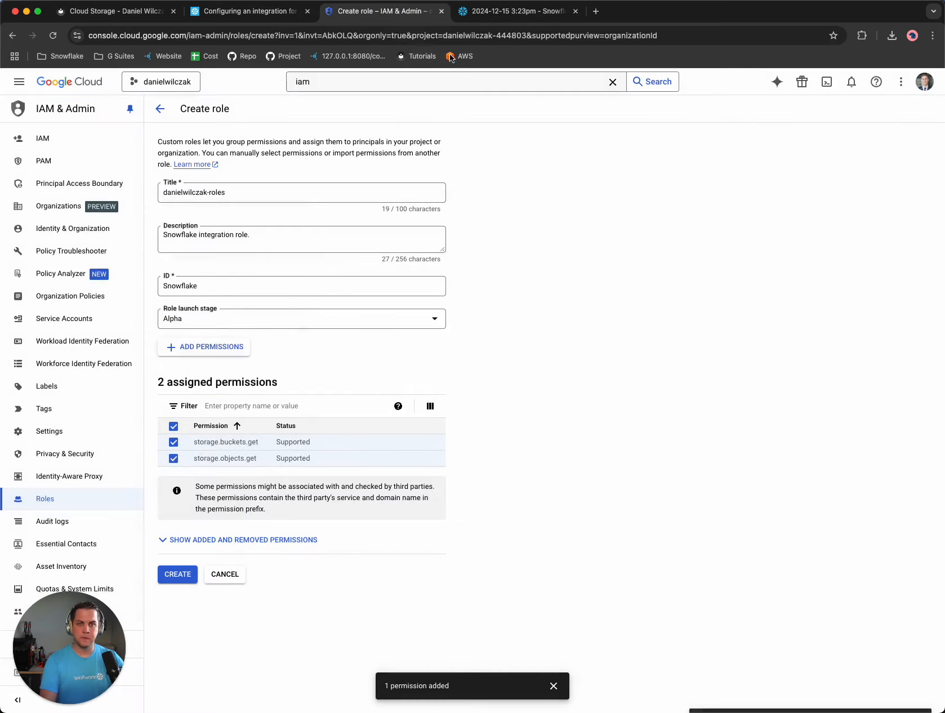
Copy storage.objects.list from the Snowflake documentation's Data loading only row and add that permission to the role in Google Cloud.
left_click(245, 11)
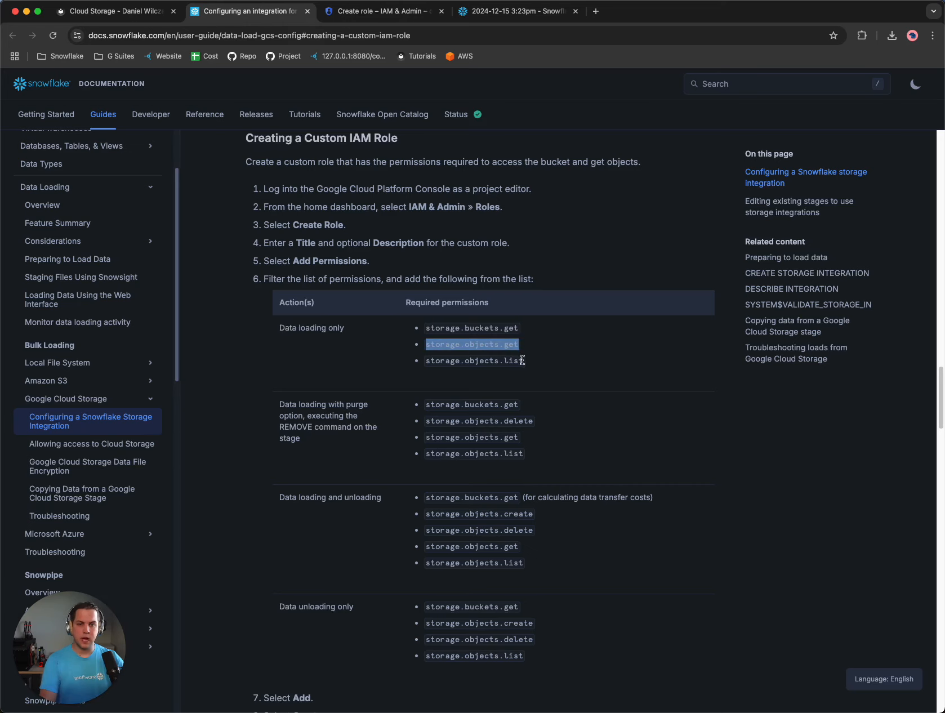
left_click_drag(522, 361, 428, 364)
key("super+c")
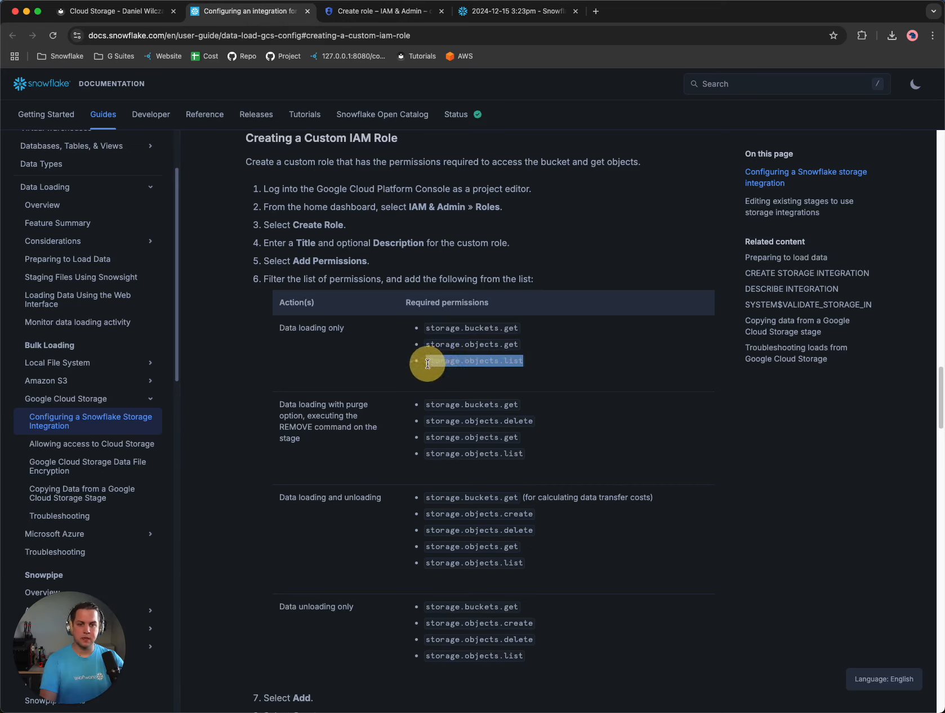
left_click(361, 19)
left_click(247, 349)
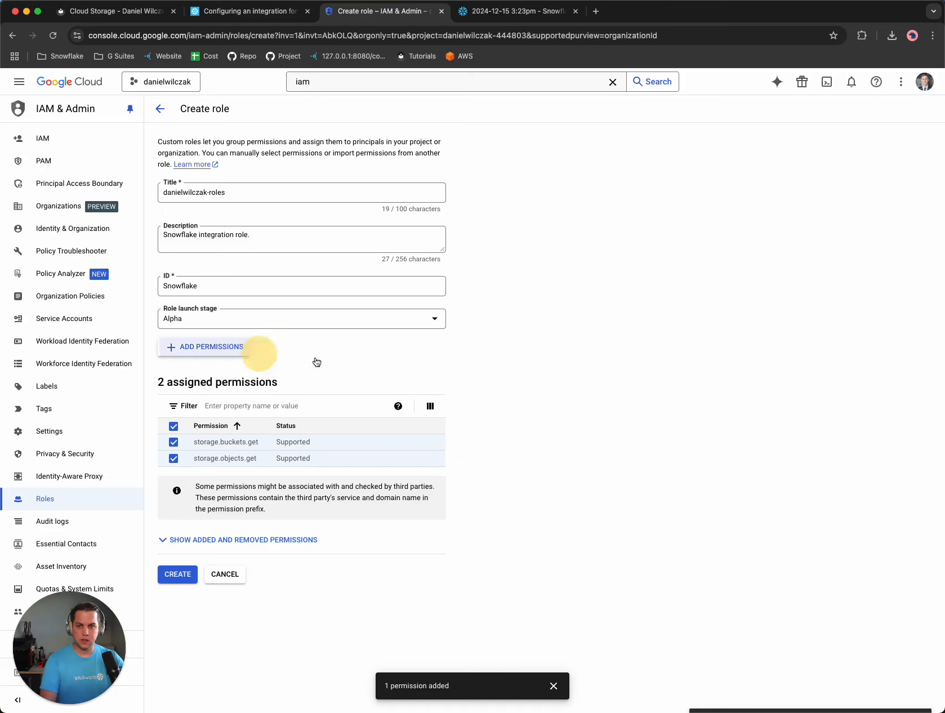
left_click(405, 302)
key("super+v")
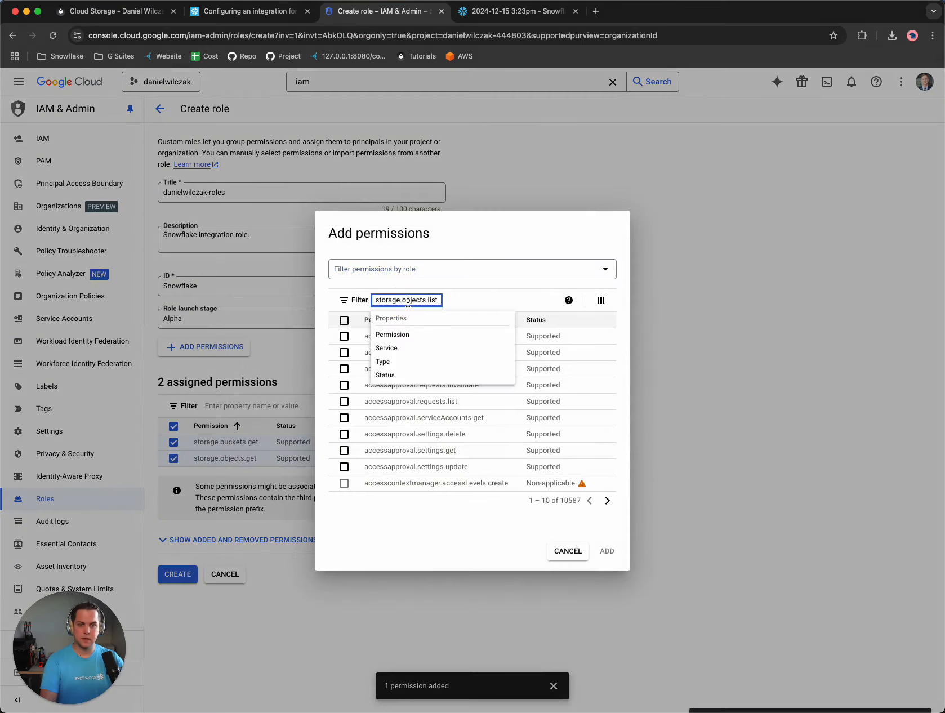
key("Return")
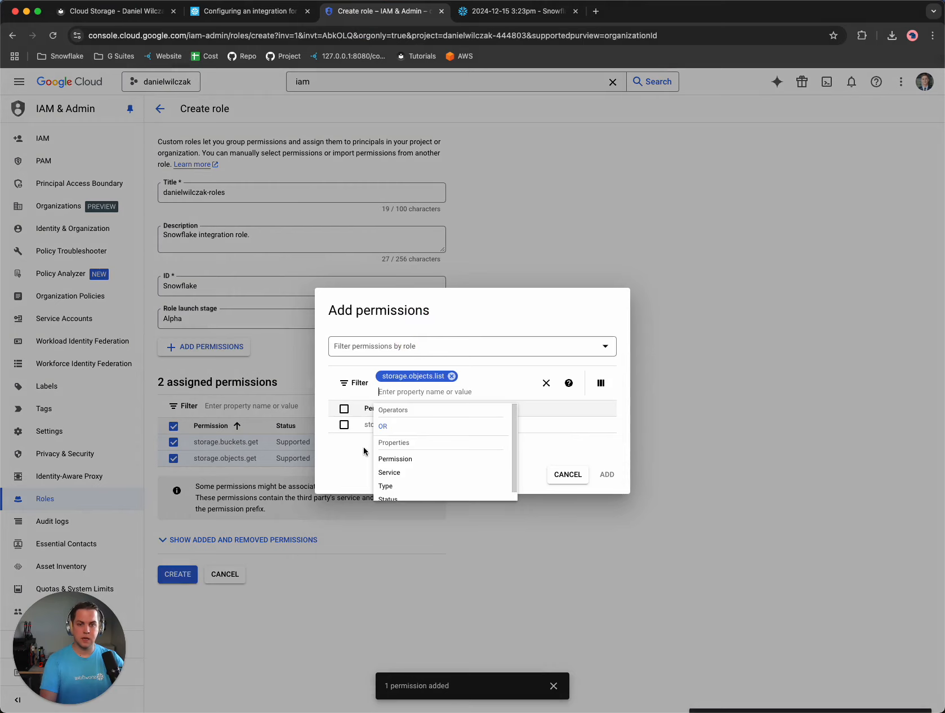
left_click(344, 424)
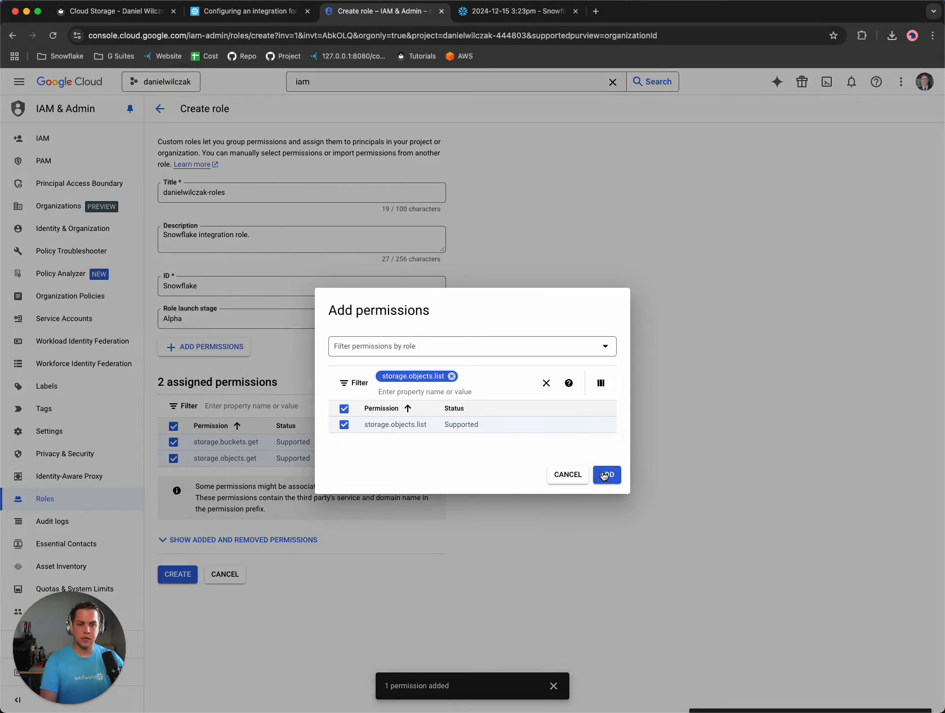
left_click(605, 476)
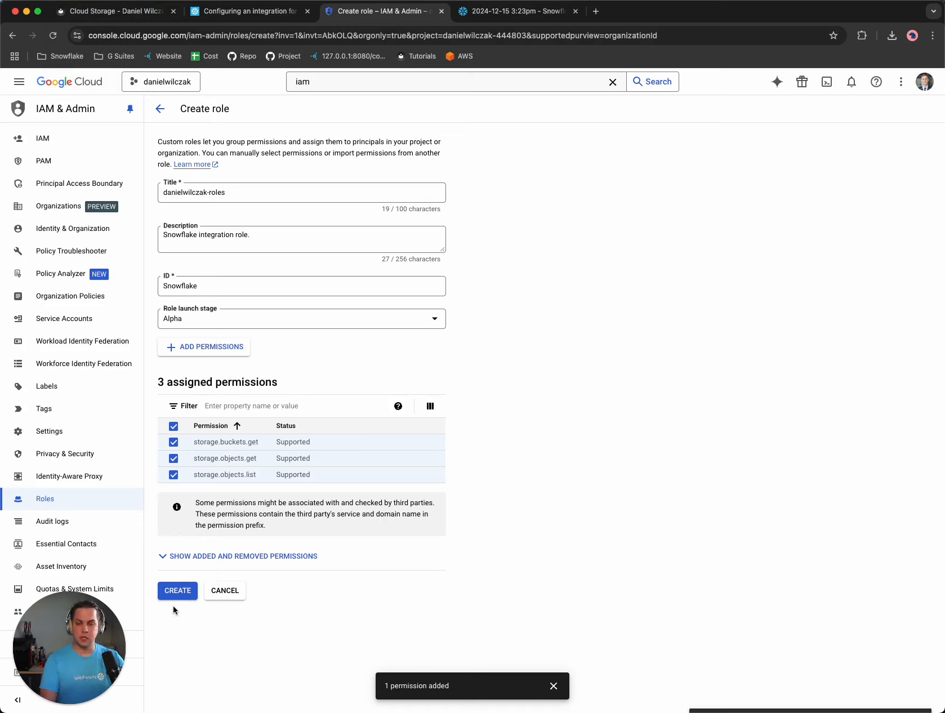
Return to the Cloud Storage tutorial and read the instructions for adding the Snowflake service account as a new principal on the bucket.
left_click(129, 12)
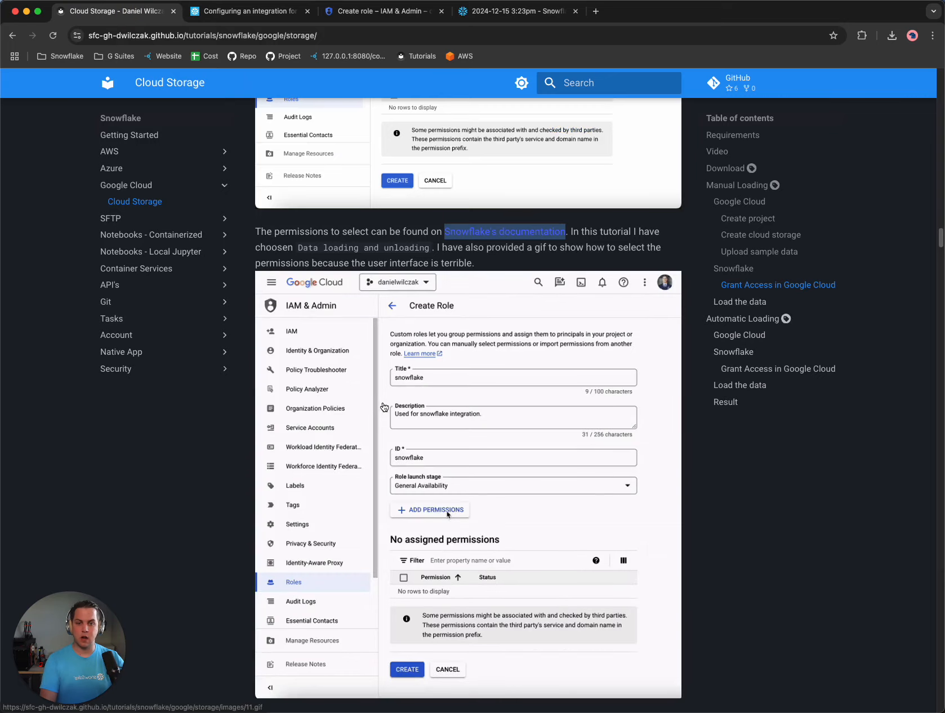
scroll(387, 407, "down", 3)
scroll(386, 407, "down", 5)
scroll(383, 403, "up", 3)
scroll(378, 399, "down", 5)
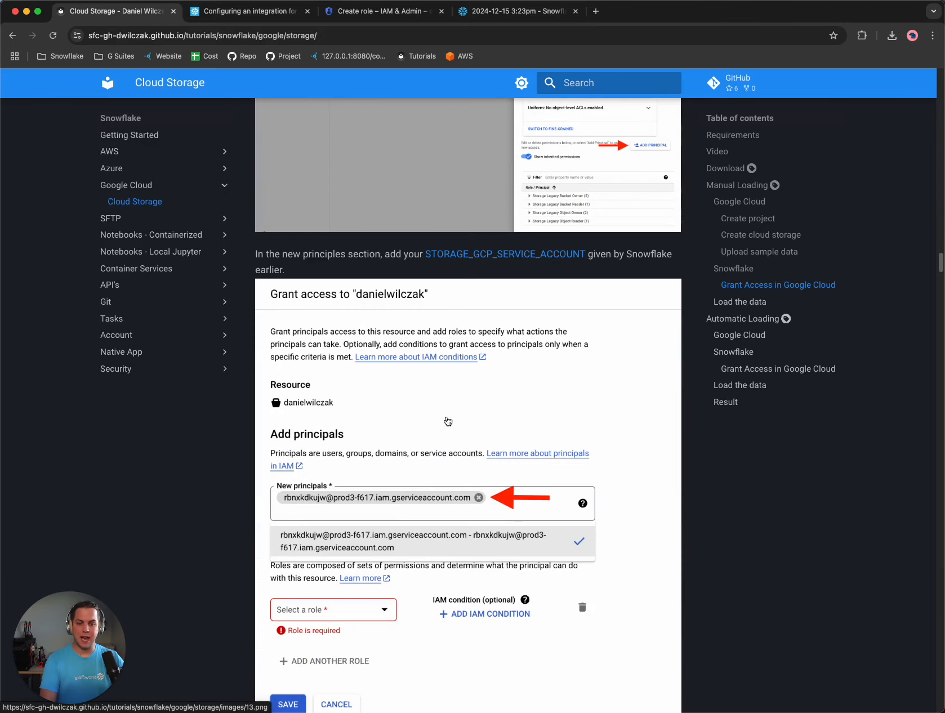
left_click(239, 12)
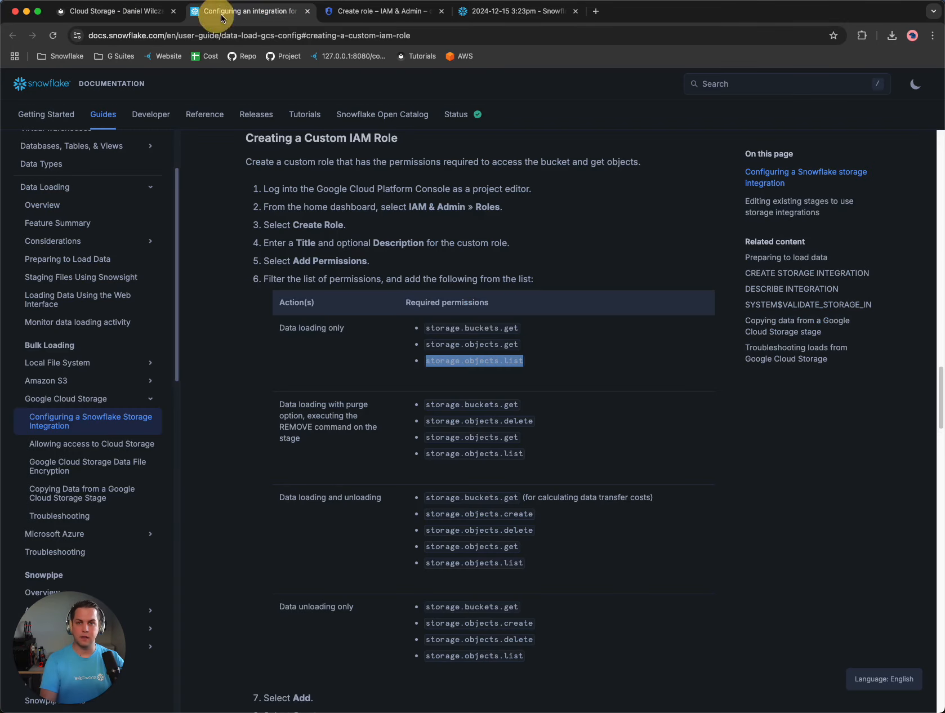
left_click(135, 12)
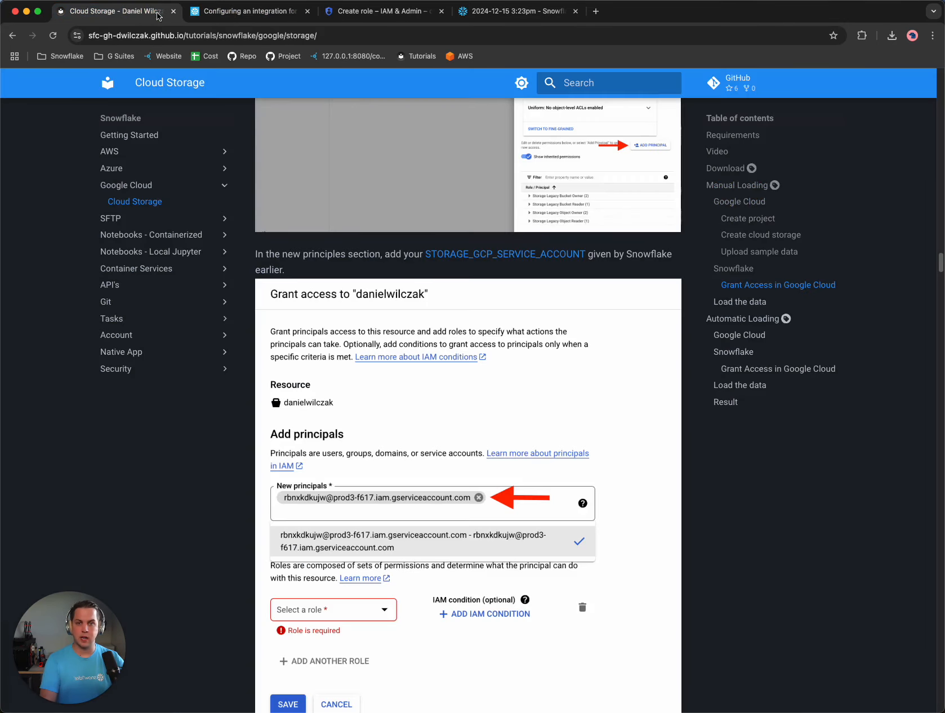
Return to Google Cloud and create the custom role with the added permissions.
left_click(360, 12)
left_click(177, 590)
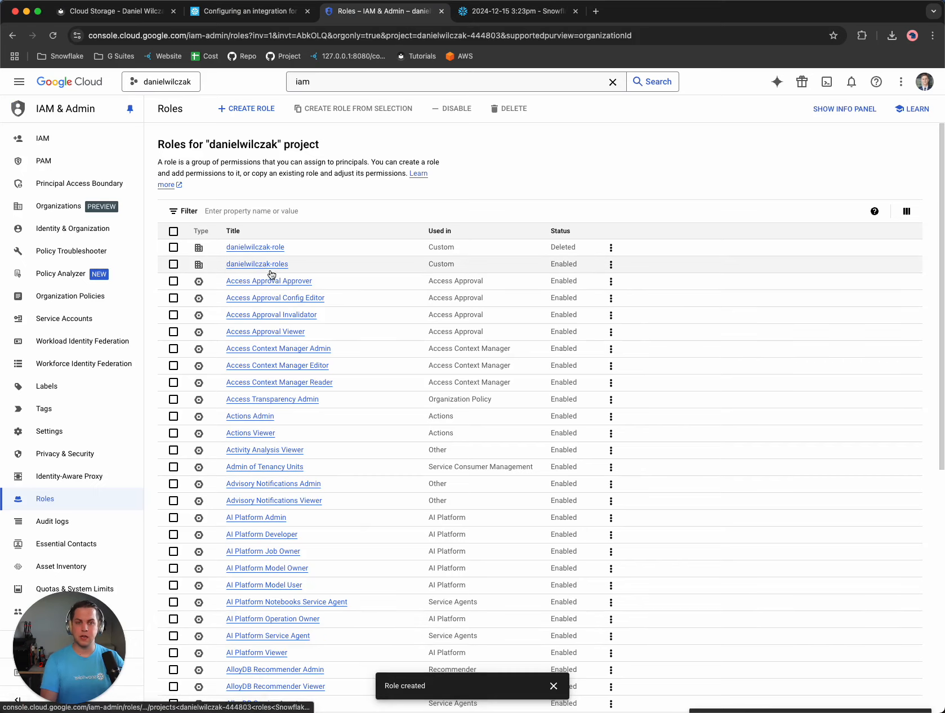
Review the Cloud Storage tutorial from role creation through the instructions for adding a principal in the bucket's permissions.
left_click(126, 17)
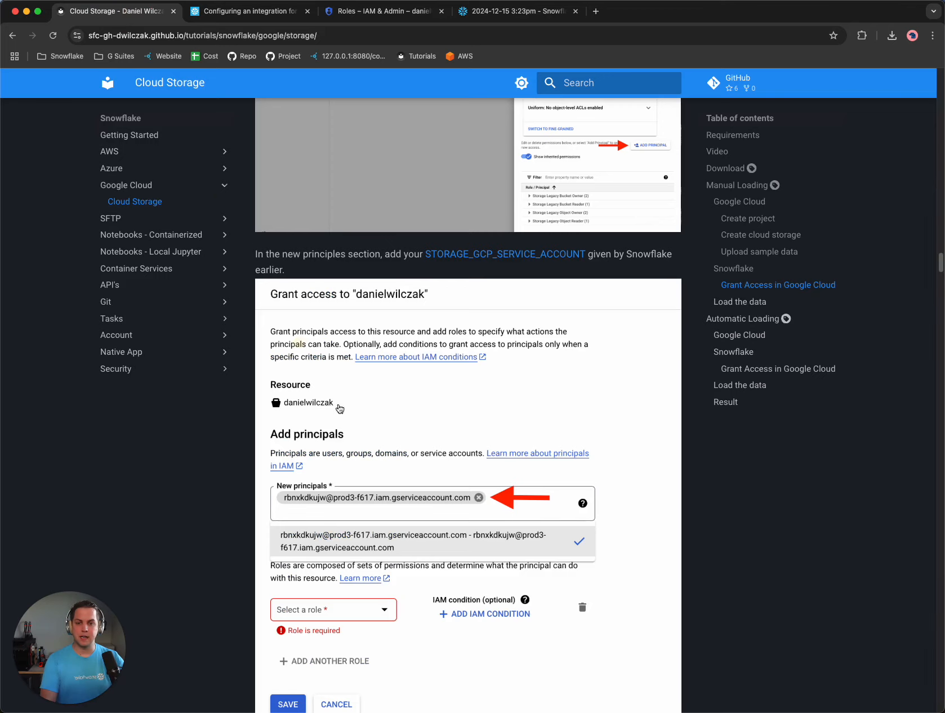
scroll(397, 406, "down", 10)
scroll(397, 404, "down", 5)
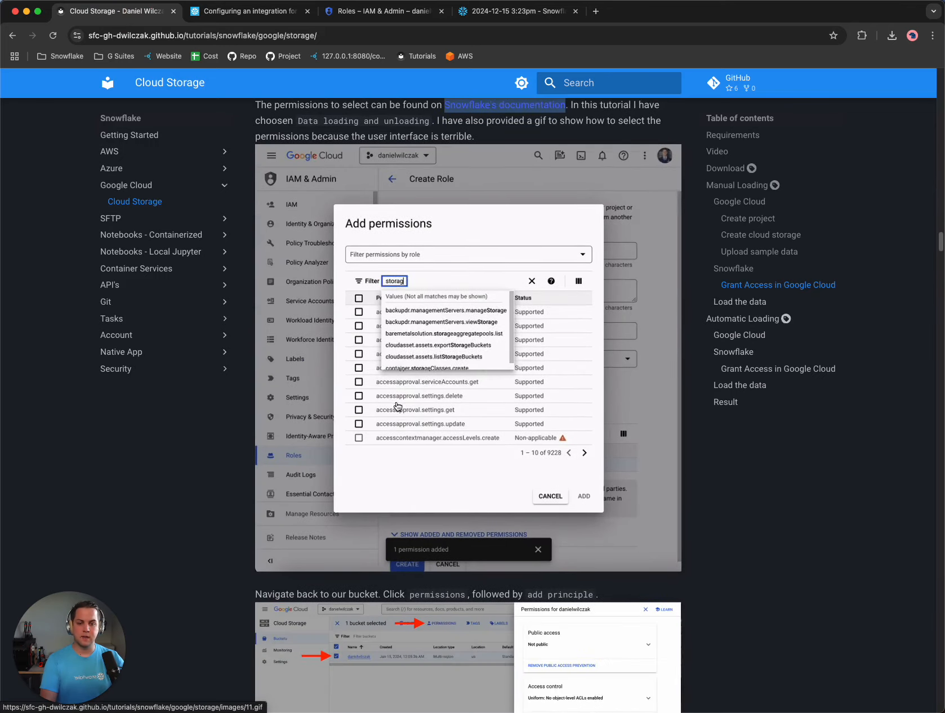
scroll(398, 405, "up", 11)
scroll(398, 406, "up", 8)
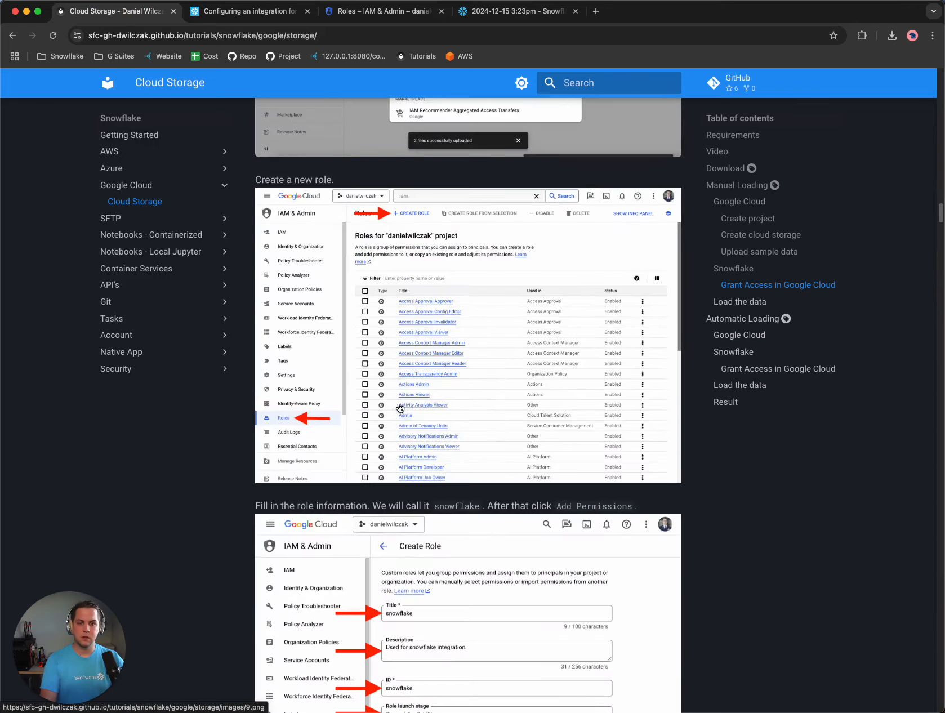
scroll(399, 407, "down", 16)
scroll(400, 408, "down", 5)
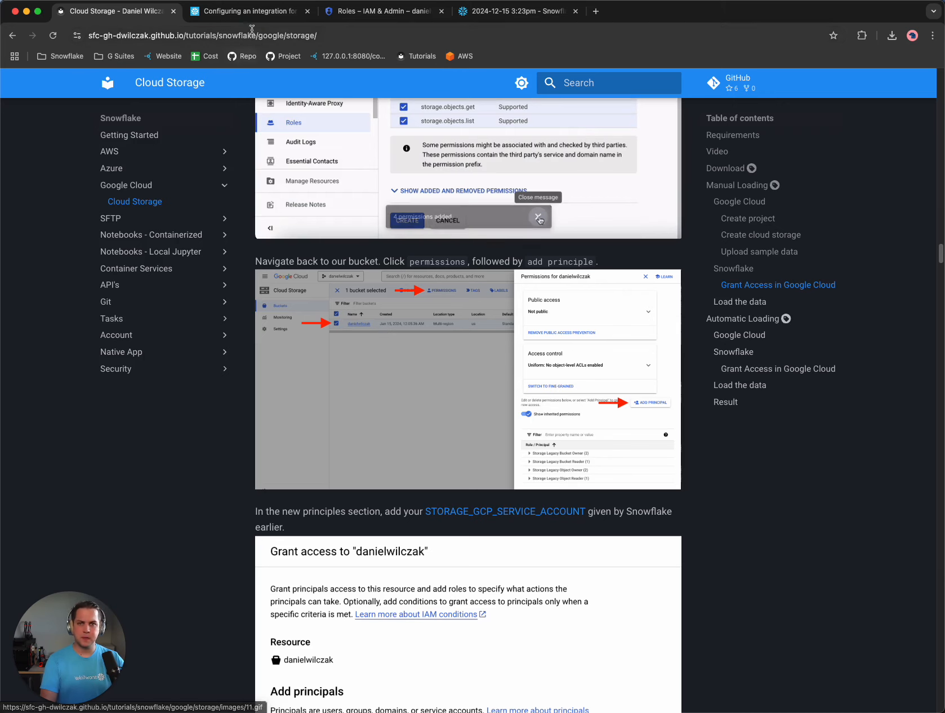
Close the Snowflake documentation, search Google Cloud for buckets, and open the Cloud Storage Buckets page.
left_click(380, 13)
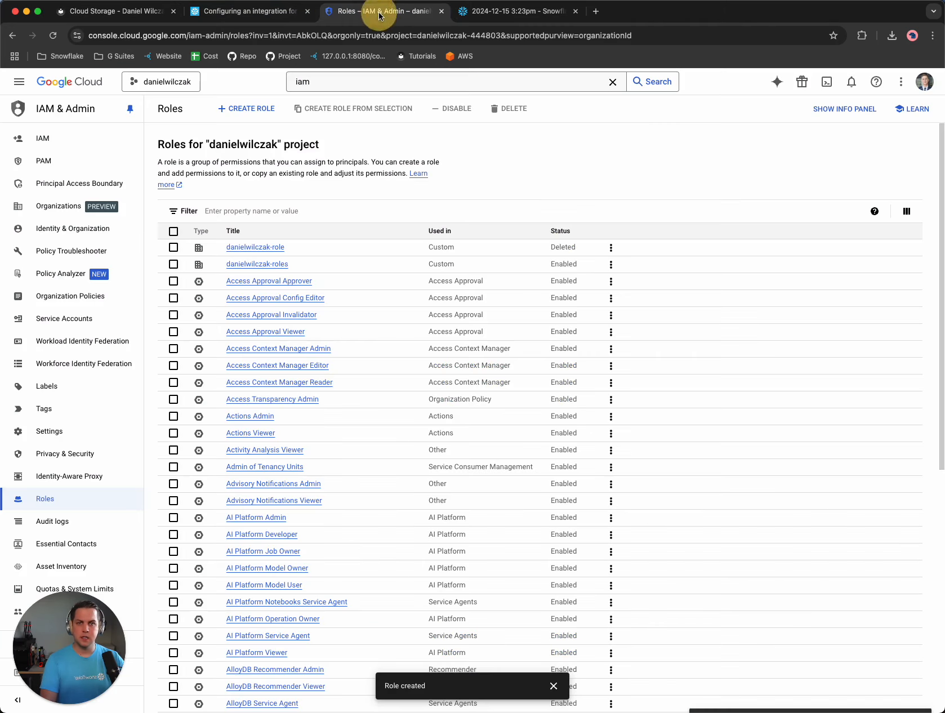
left_click(307, 11)
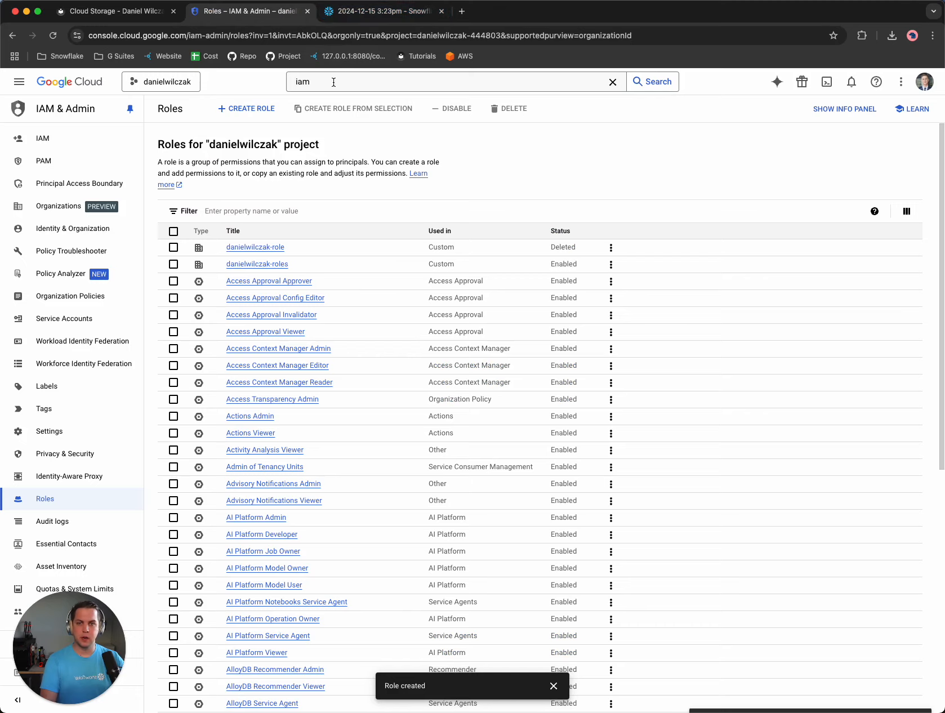
left_click(276, 82)
type("uc")
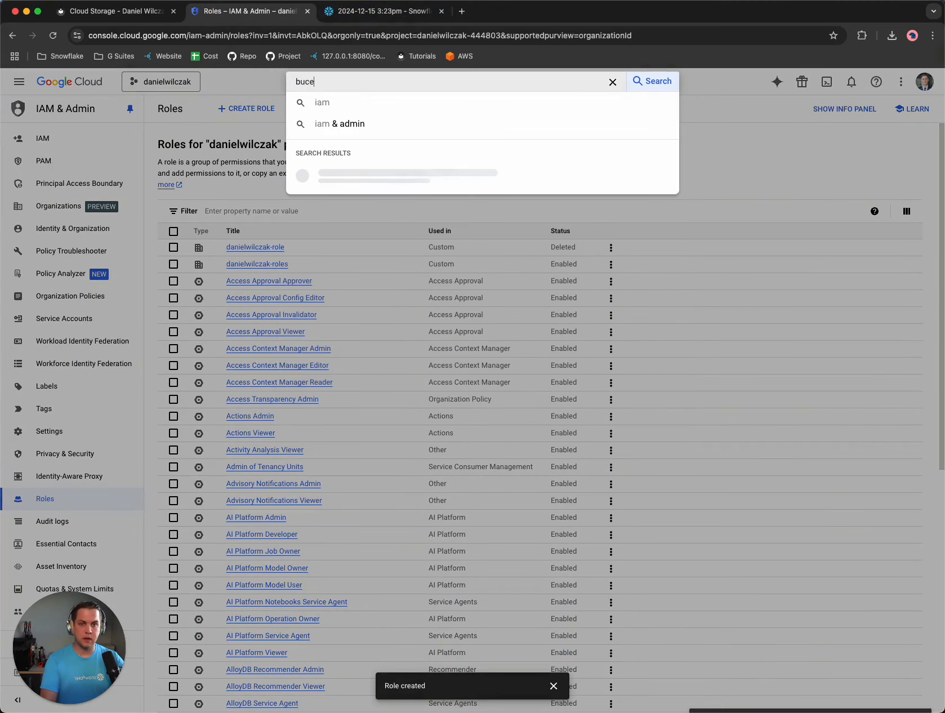
type("kets")
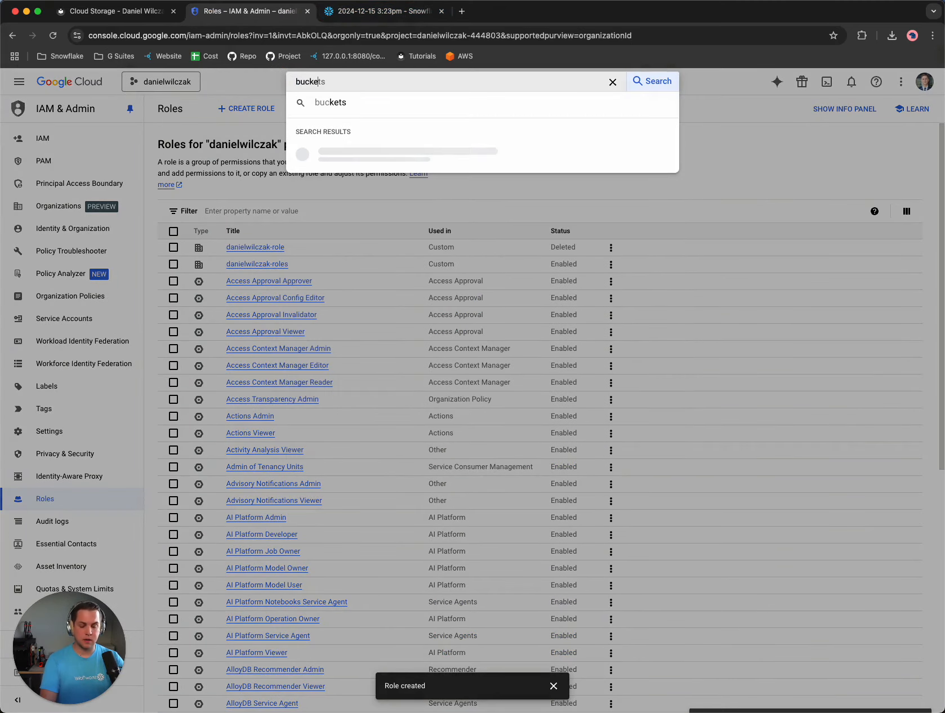
left_click(361, 110)
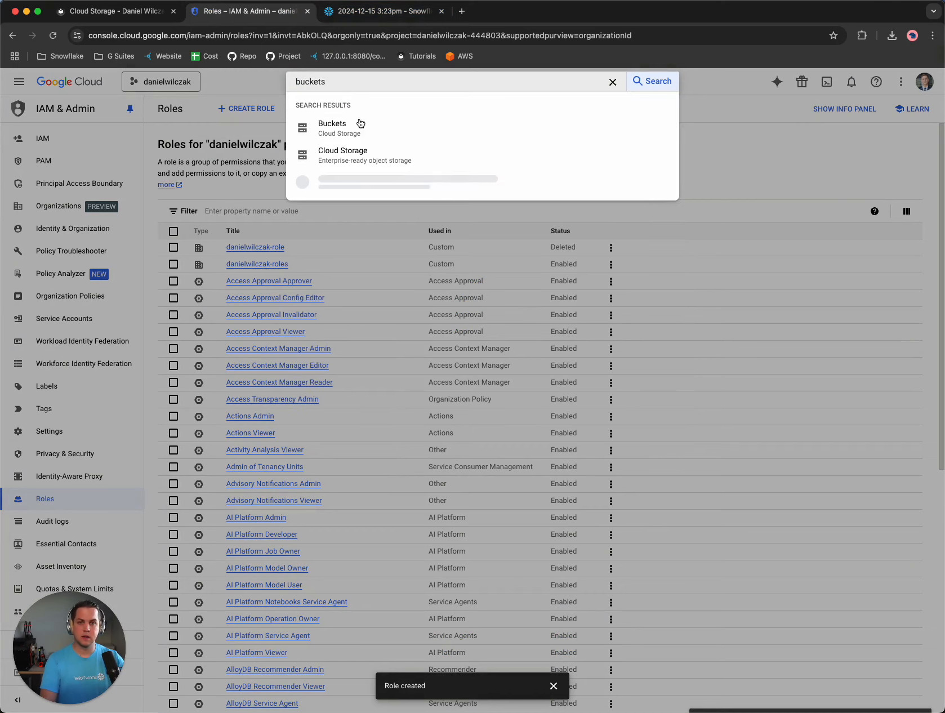
left_click(354, 127)
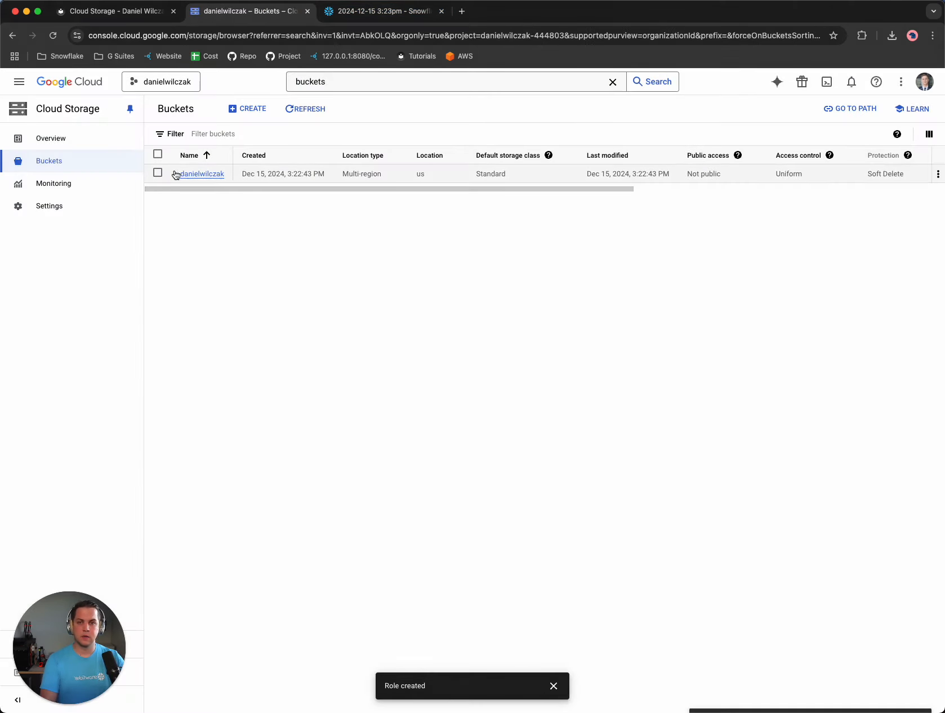
Open the permissions of the existing storage bucket and start adding a new principal.
left_click(157, 173)
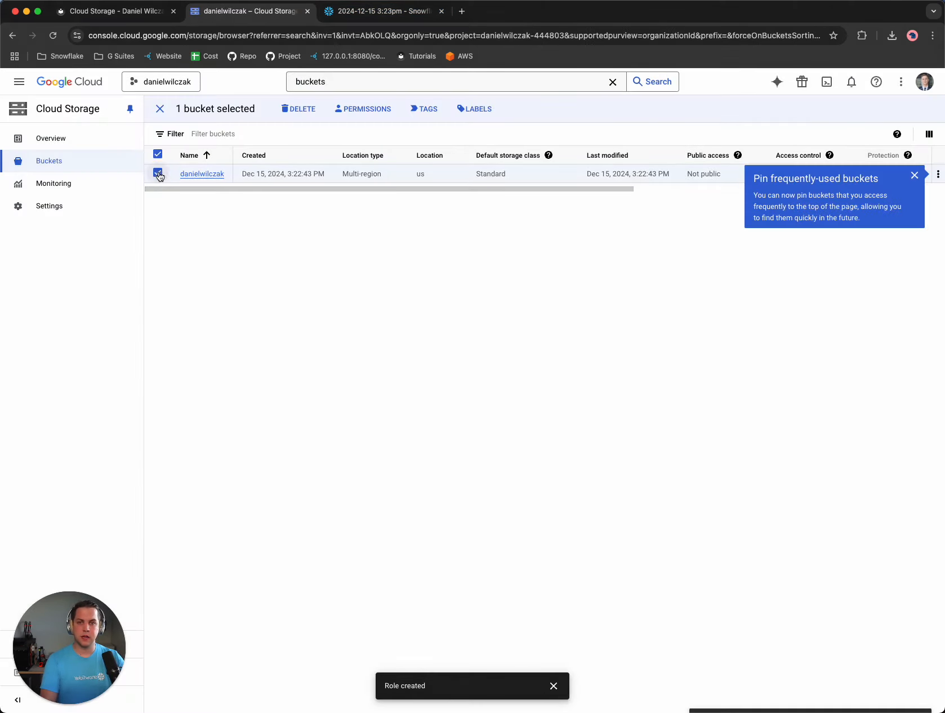
left_click(356, 111)
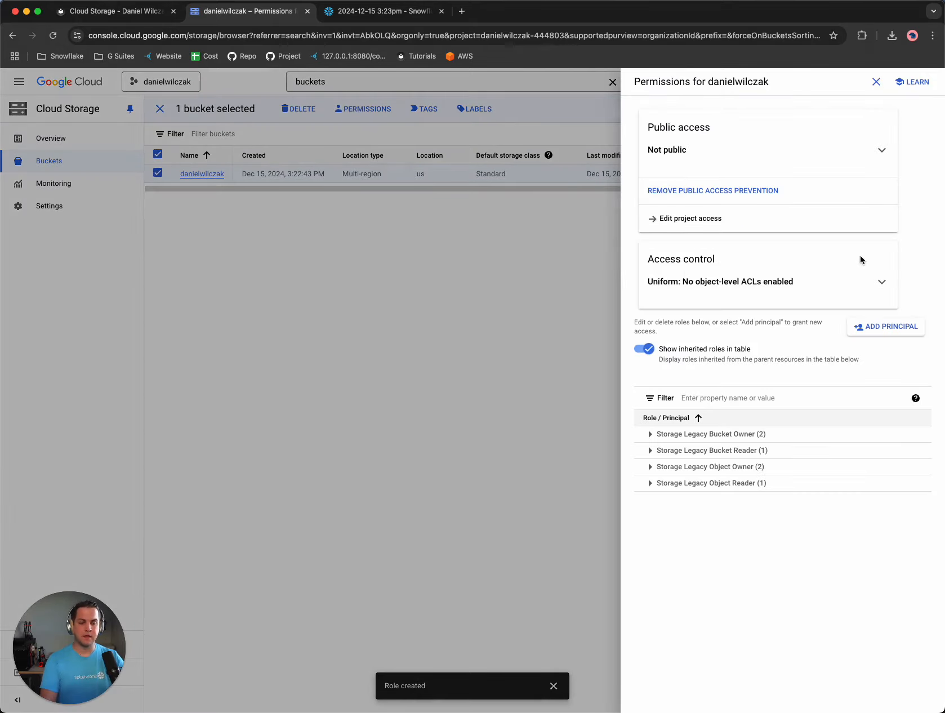
left_click(883, 329)
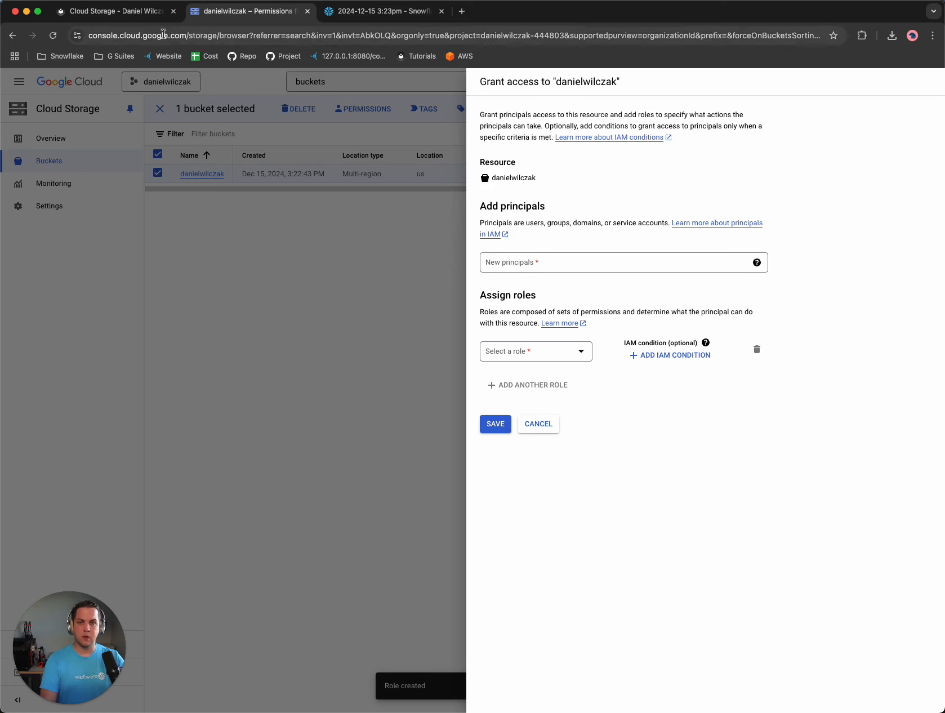
Check the tutorial's principal instructions and copy the STORAGE_GCP_SERVICE_ACCOUNT principal value from the Snowflake worksheet results.
left_click(148, 10)
scroll(383, 342, "down", 2)
scroll(383, 342, "down", 5)
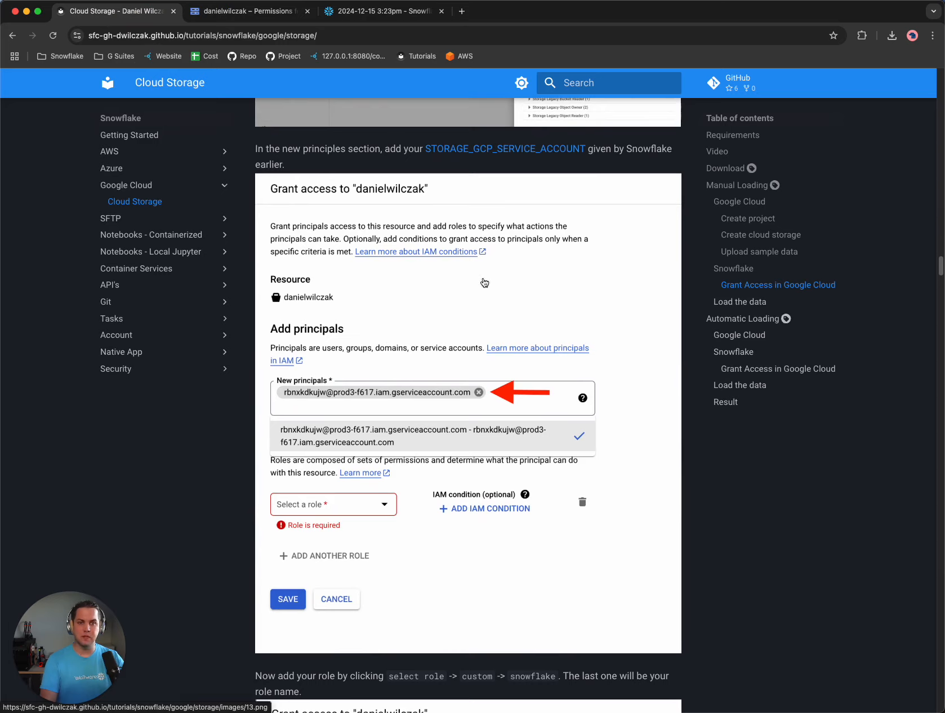
left_click(383, 11)
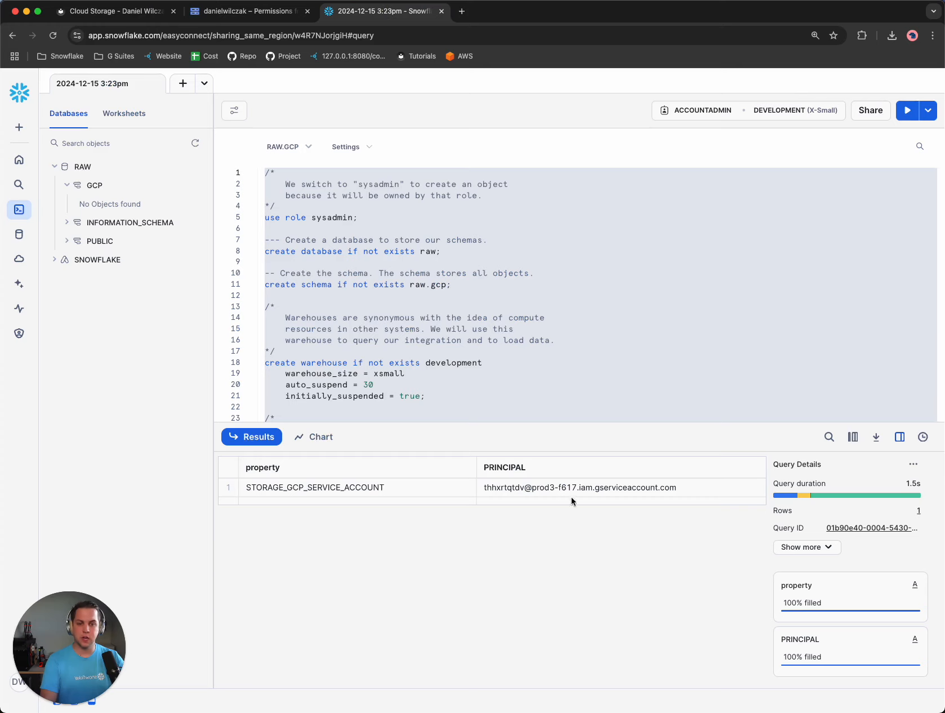
left_click(672, 488)
left_click(894, 468)
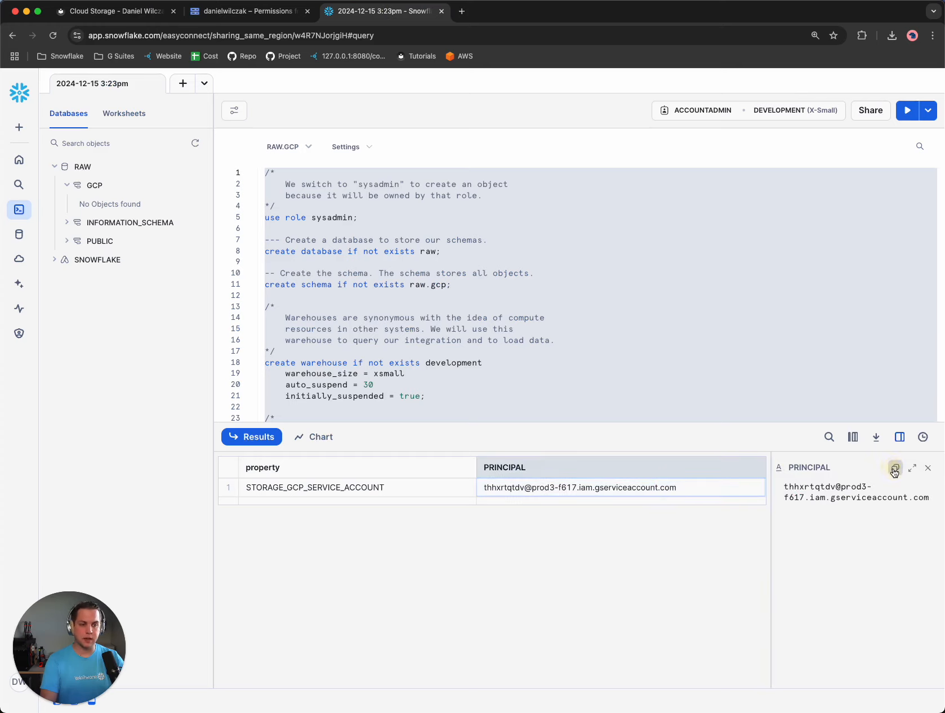
Paste the copied Snowflake service account address as the new principal in the bucket's grant access form in Google Cloud.
left_click(125, 16)
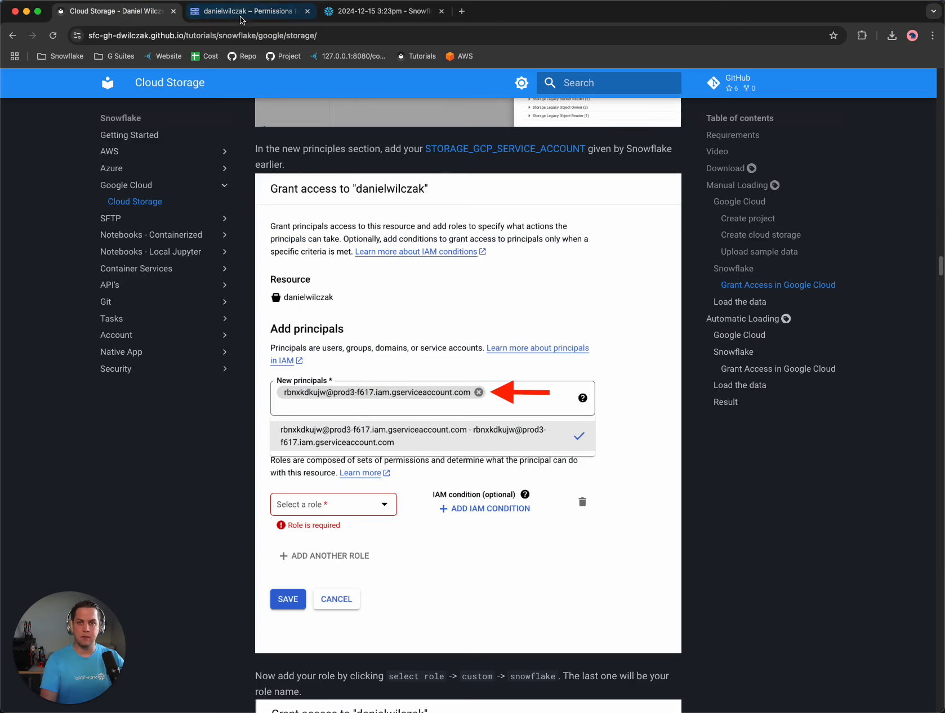
left_click(267, 22)
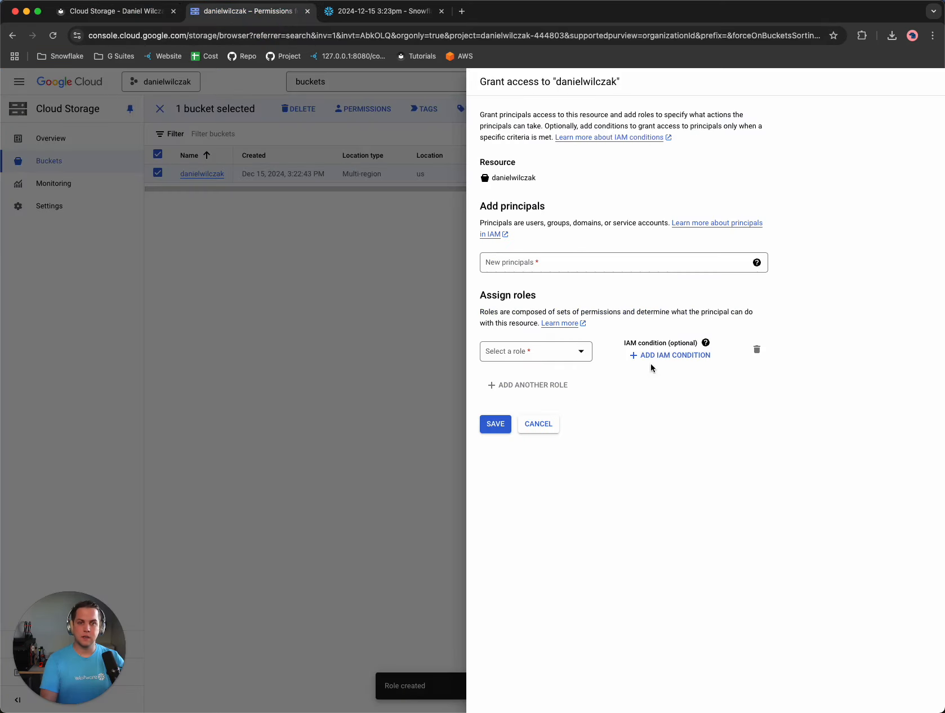
left_click(537, 263)
key("super+v")
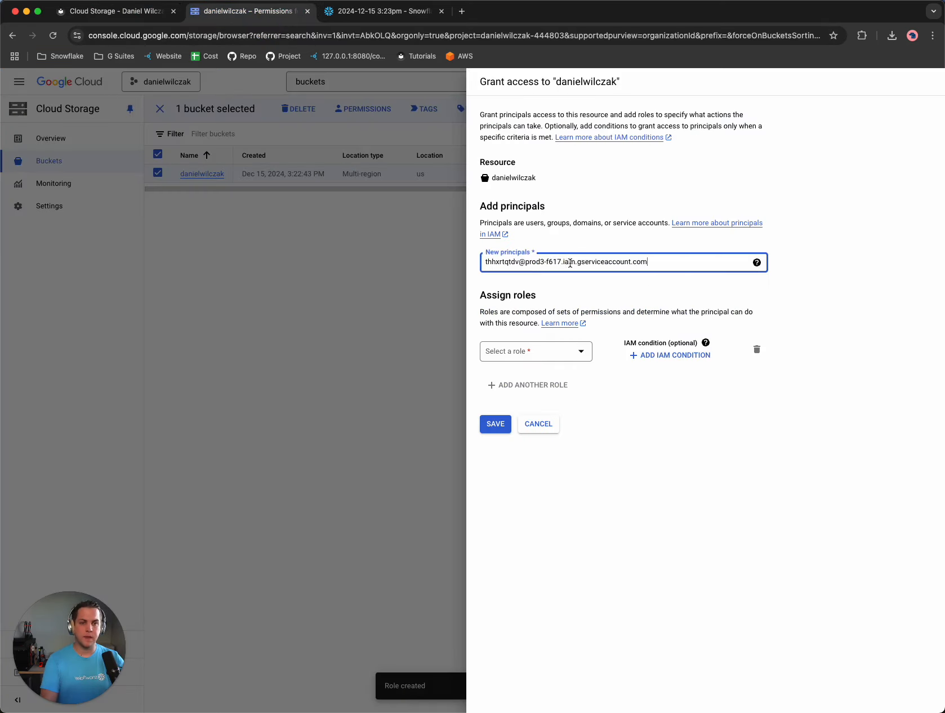
left_click(577, 294)
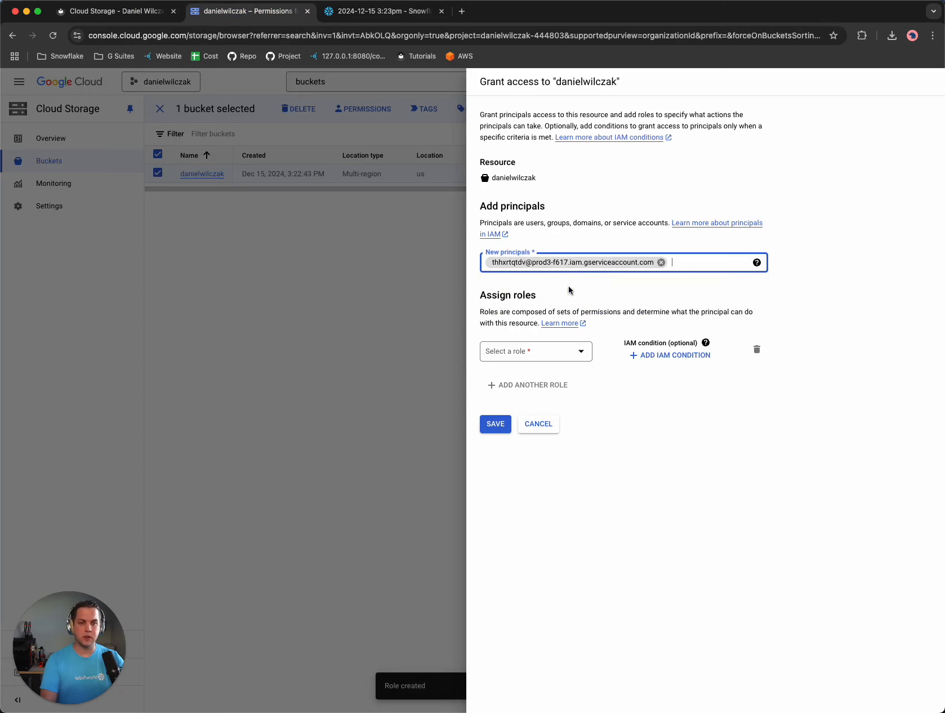
Assign the custom Snowflake integration role to the new principal.
left_click(564, 359)
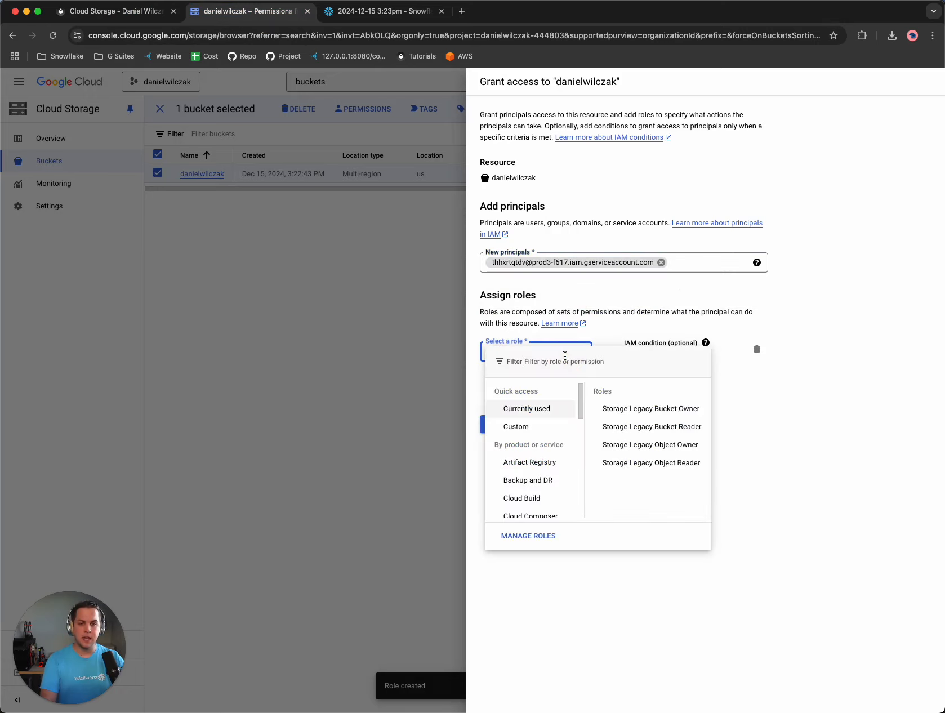
left_click(528, 427)
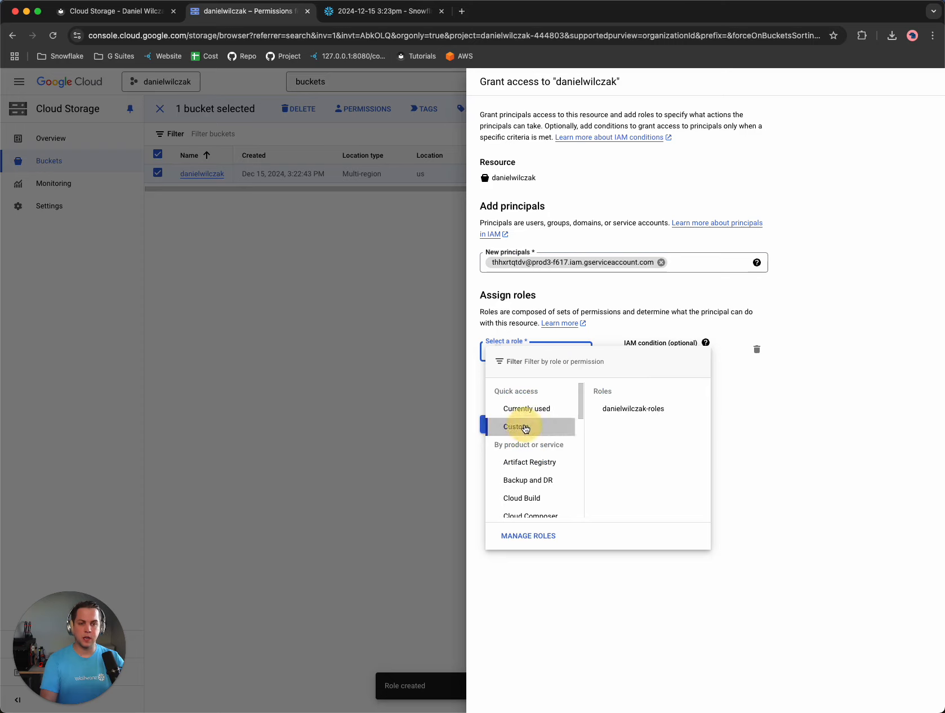
left_click(640, 411)
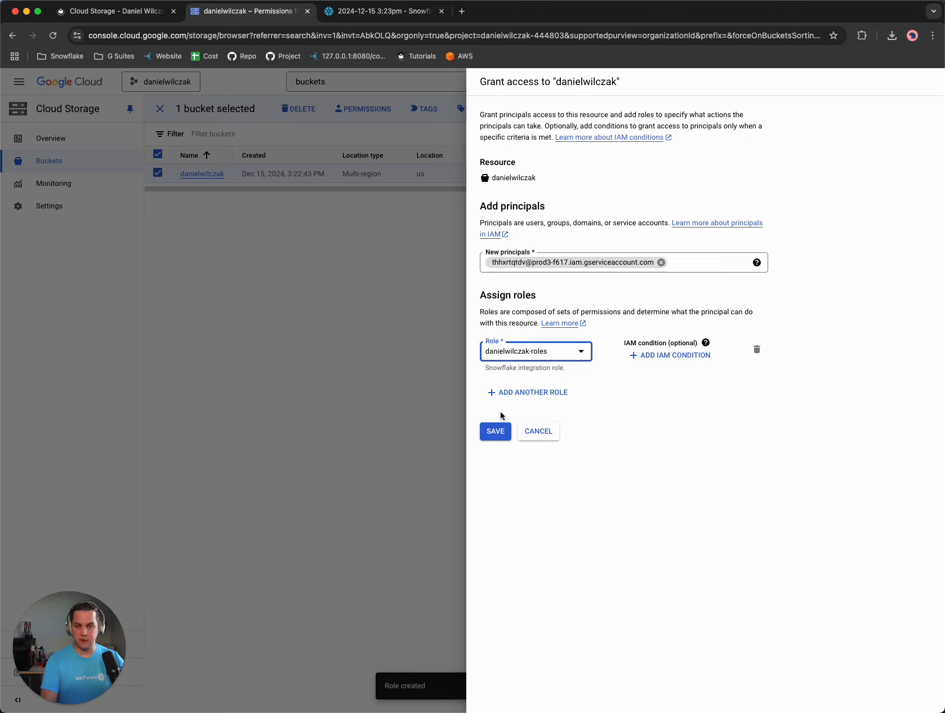
Read the tutorial's role assignment instructions and its note on the 'Domain restricted sharing' error.
left_click(112, 11)
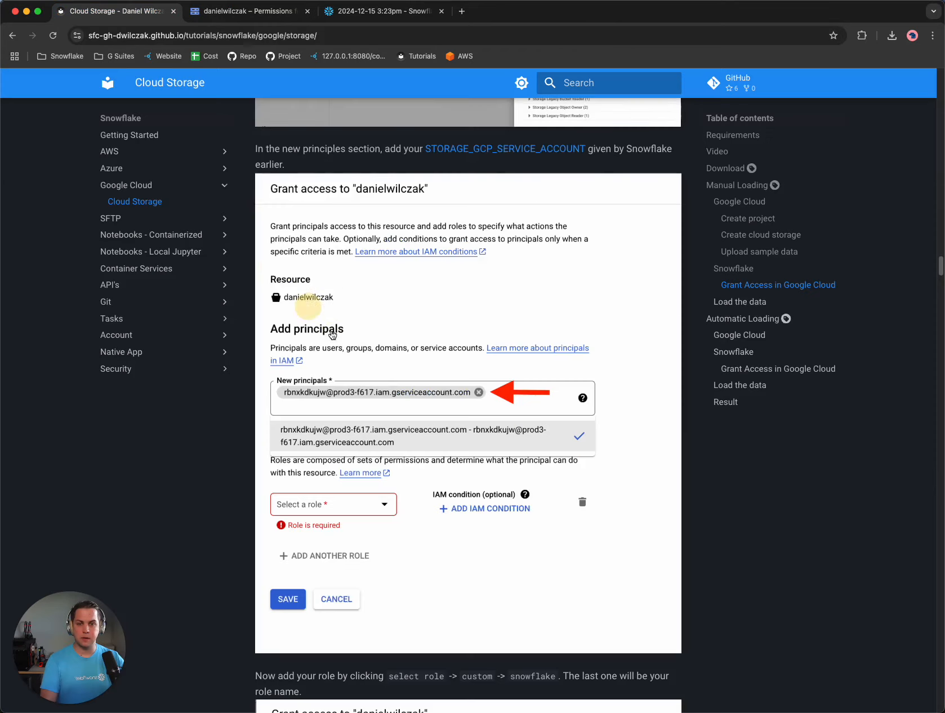
scroll(379, 354, "down", 5)
scroll(377, 354, "down", 10)
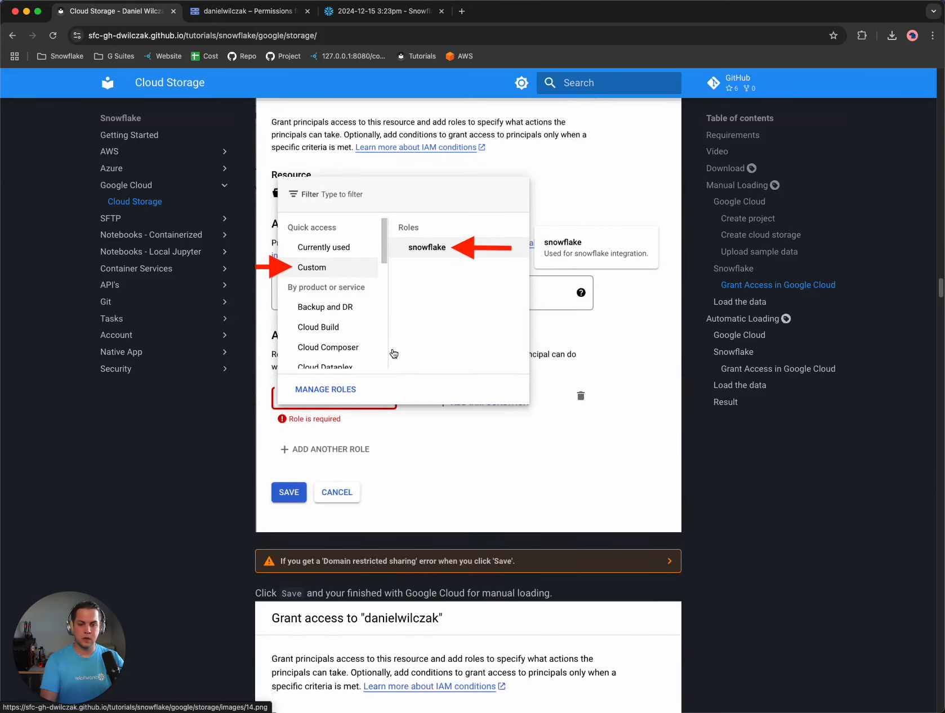
scroll(394, 352, "down", 1)
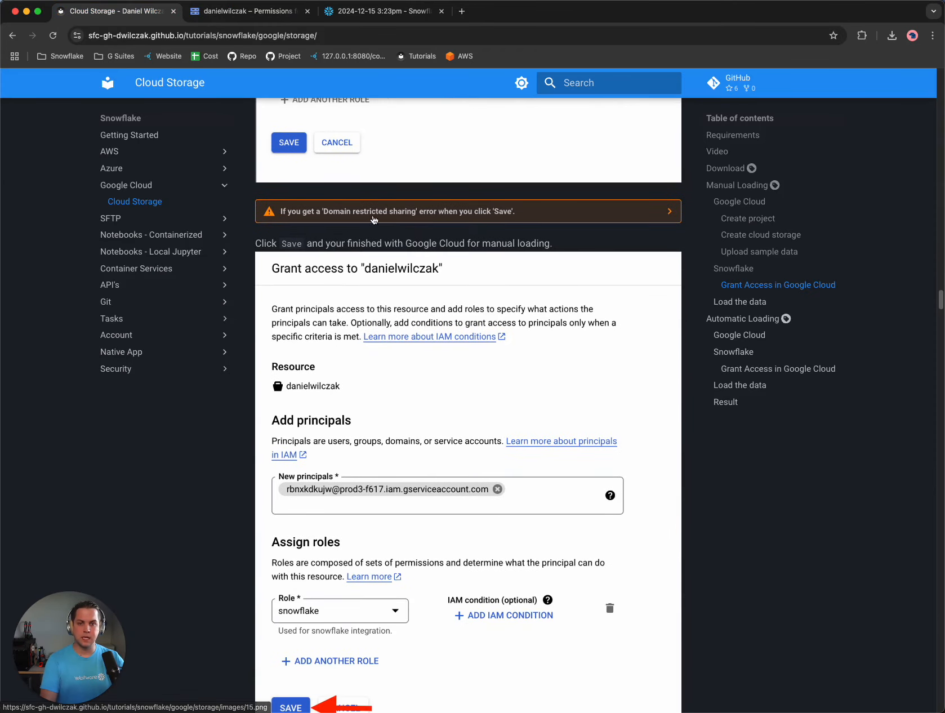
left_click(421, 220)
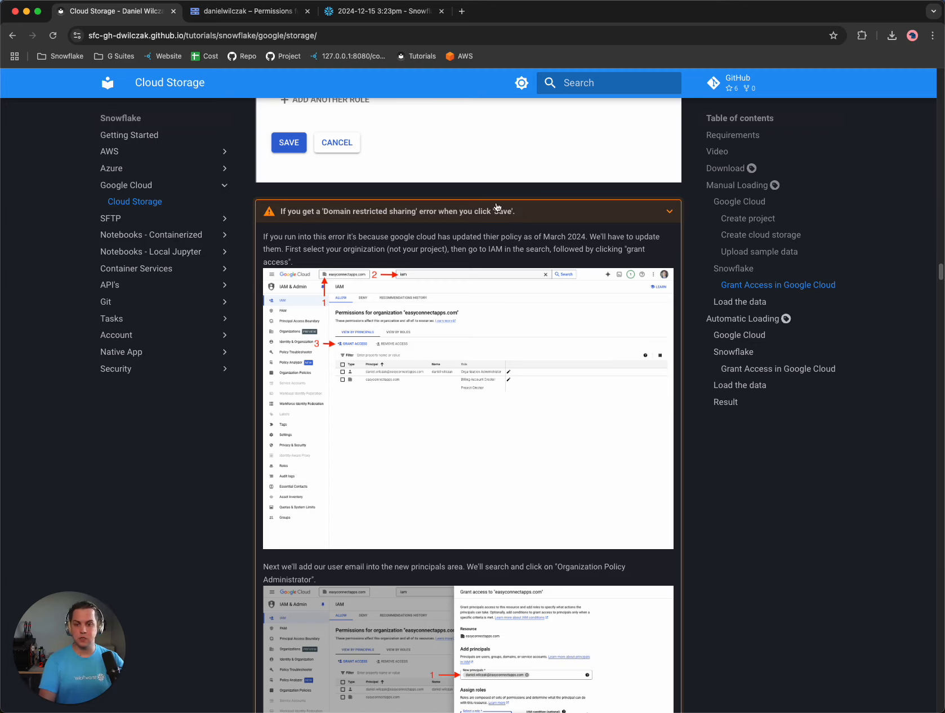
left_click(493, 213)
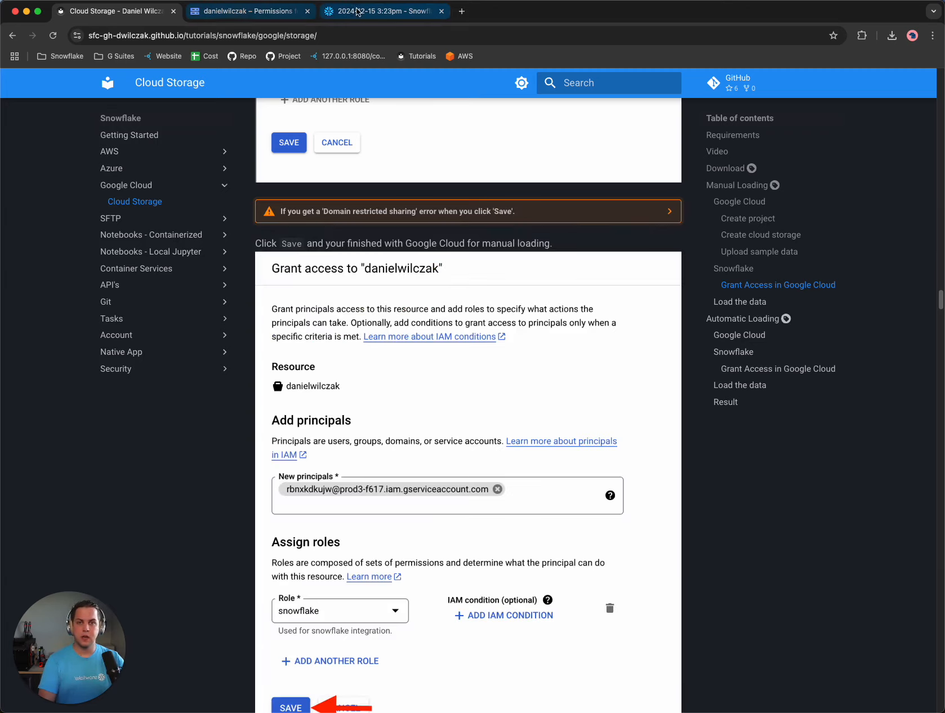
Save the access grant on the bucket in Google Cloud and close its permissions.
left_click(236, 11)
left_click(494, 431)
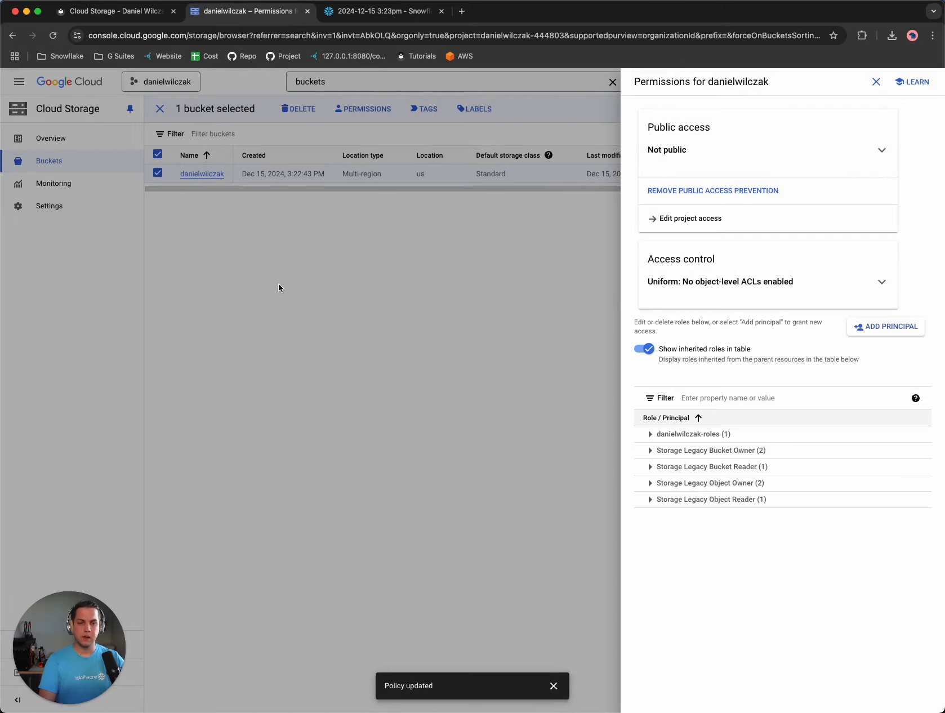
left_click(875, 82)
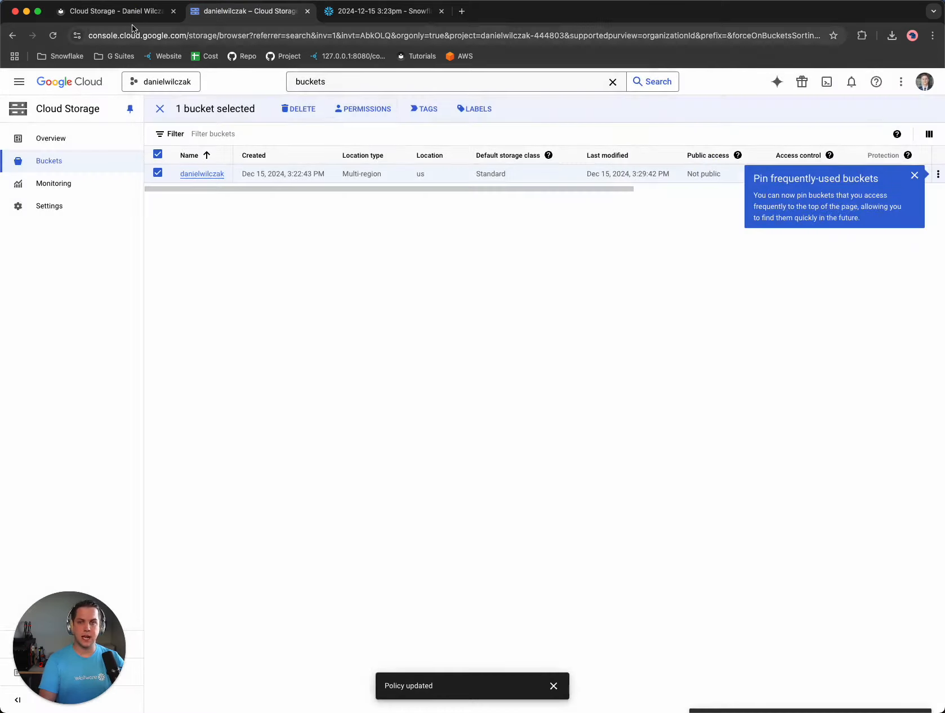
Copy the template SQL from the tutorial's Load the data section and switch to the Snowflake worksheet.
left_click(129, 20)
scroll(410, 289, "down", 8)
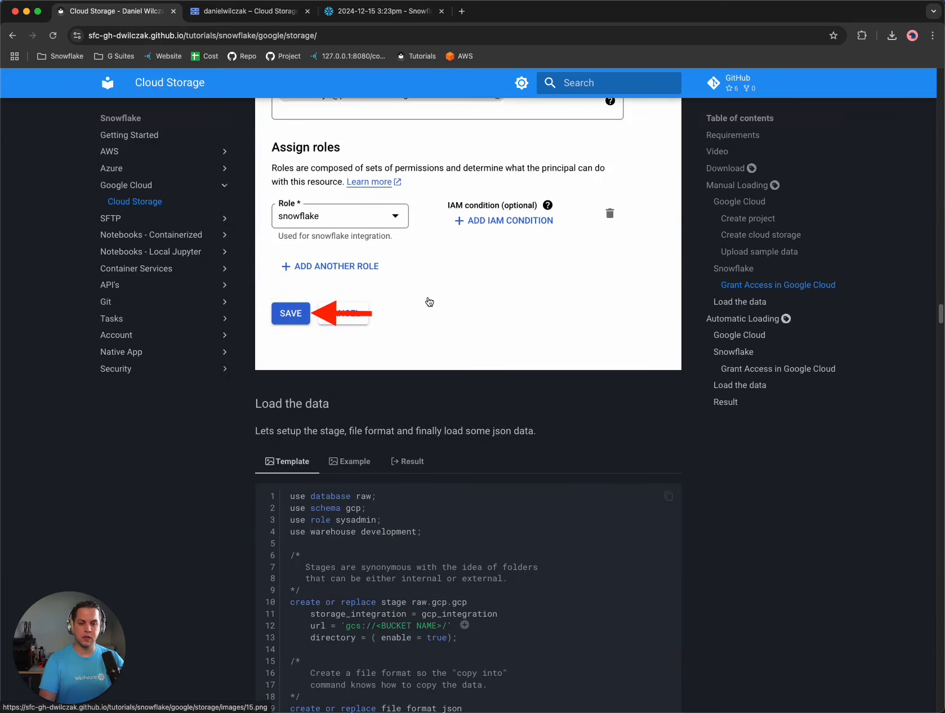
scroll(502, 305, "down", 5)
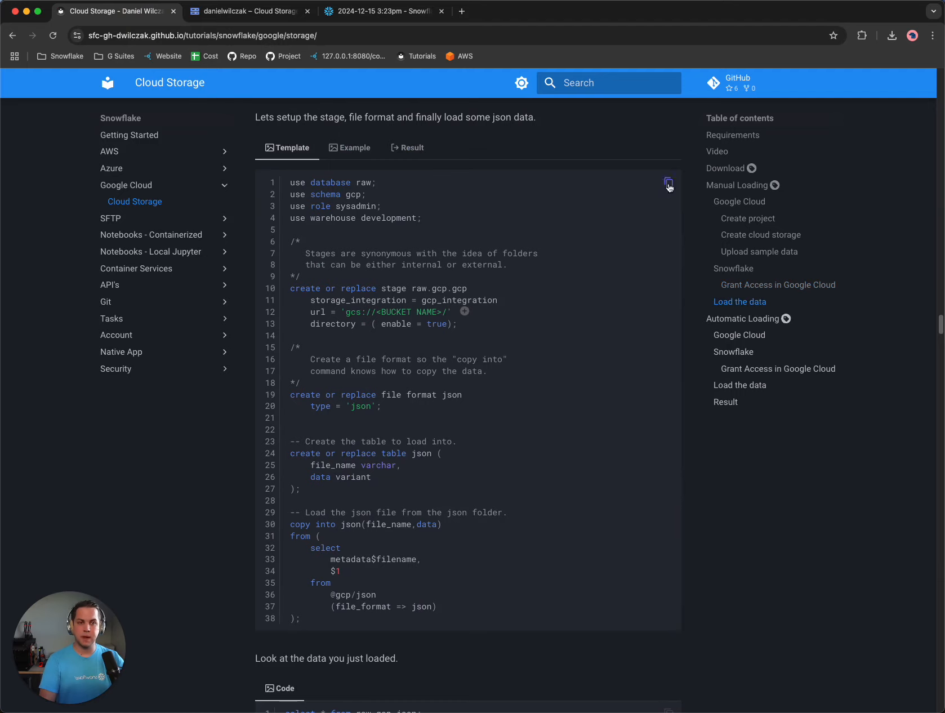
left_click(669, 184)
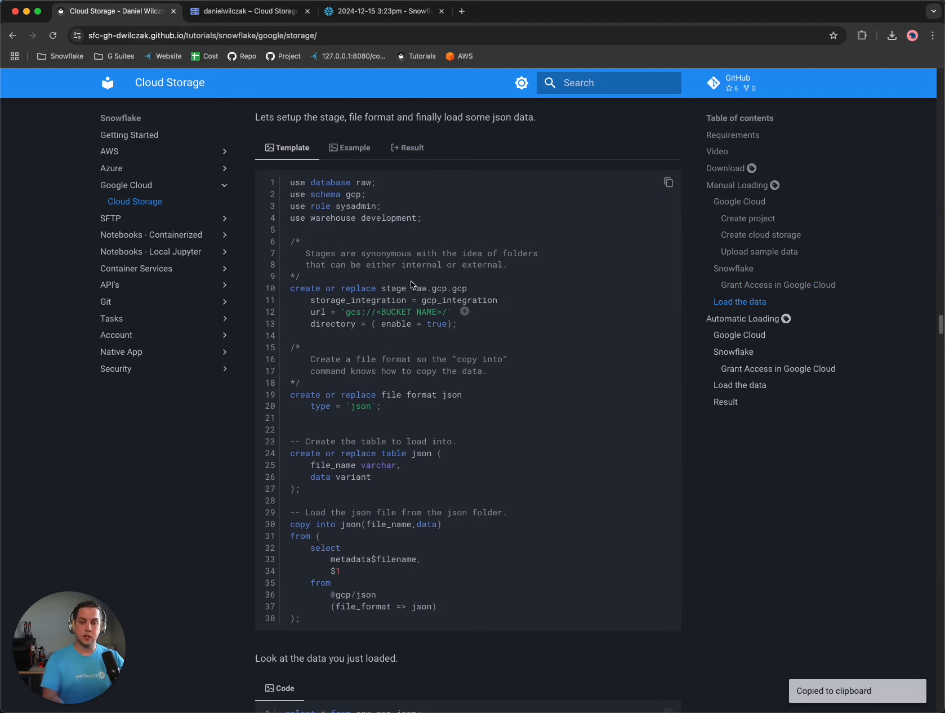
left_click(373, 11)
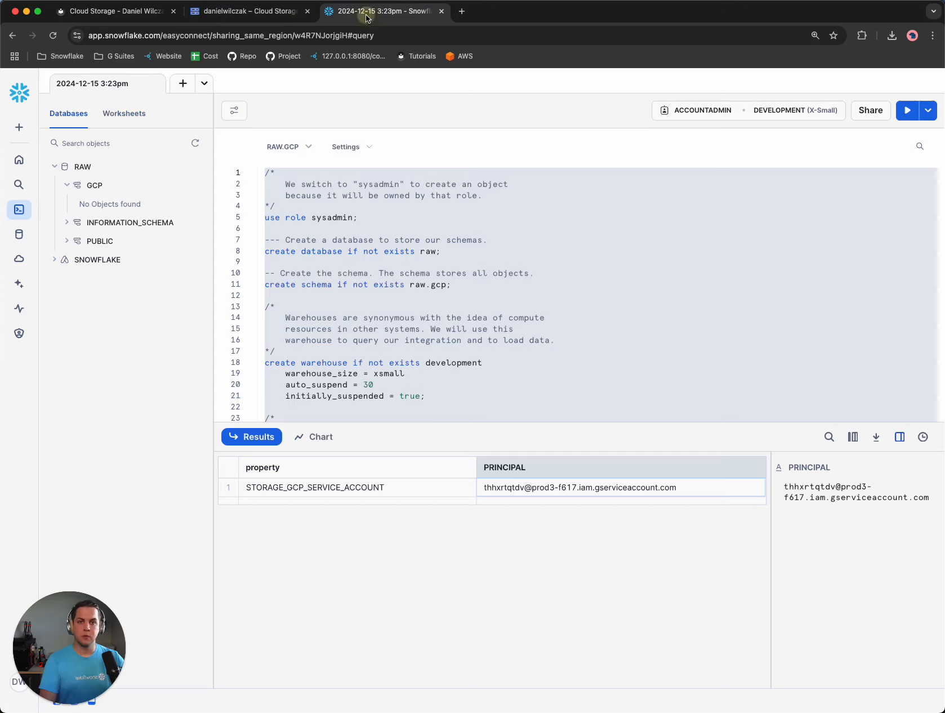
Create a new SQL worksheet and paste the copied load-data template into it.
left_click(338, 263)
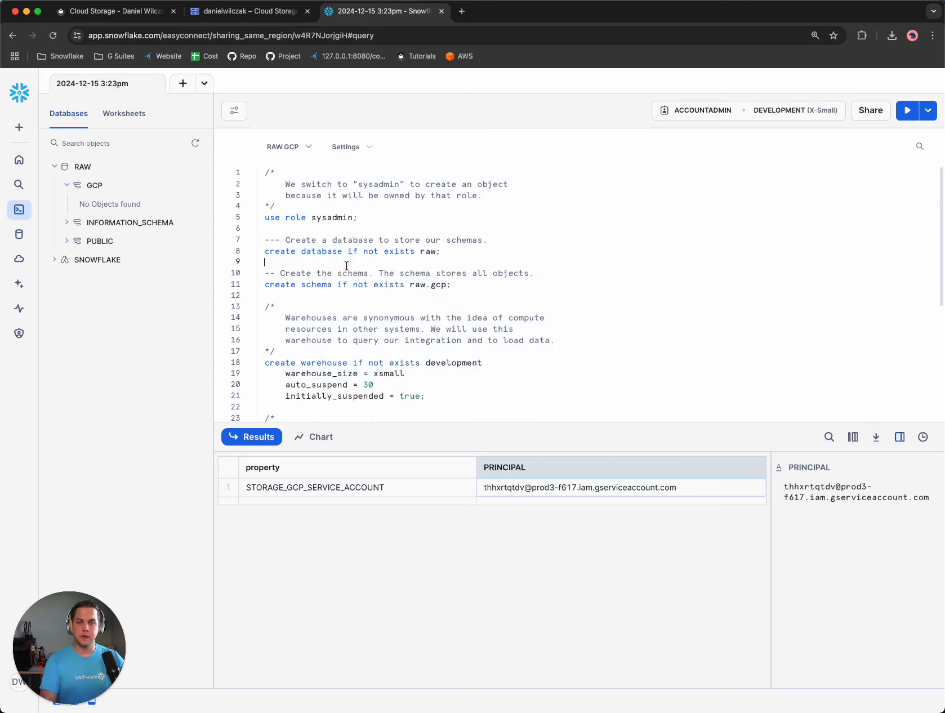
left_click(186, 85)
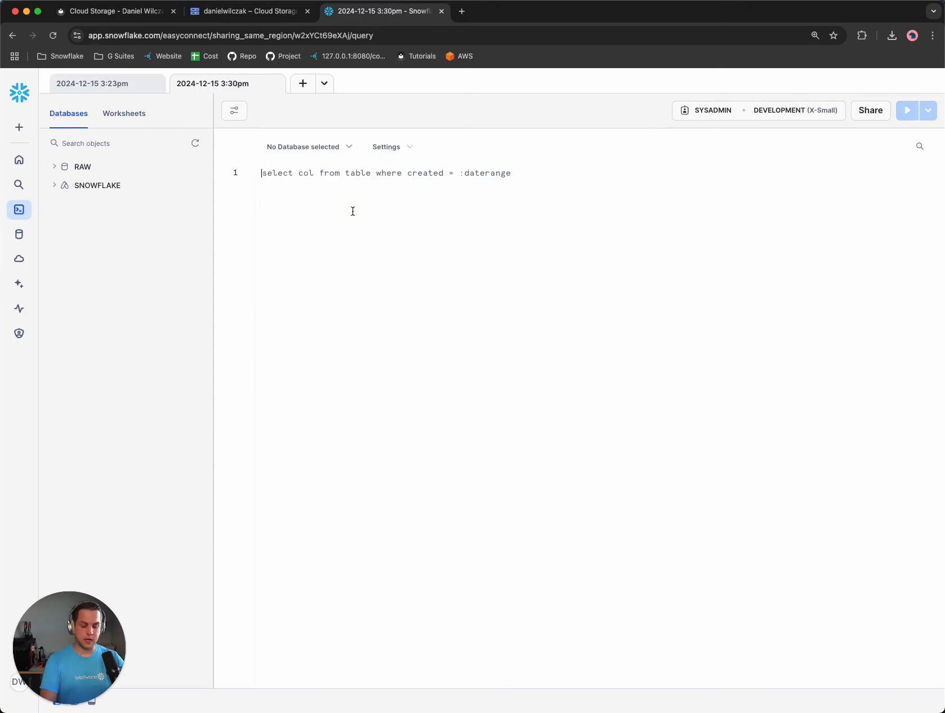
key("super+a")
key("super+v")
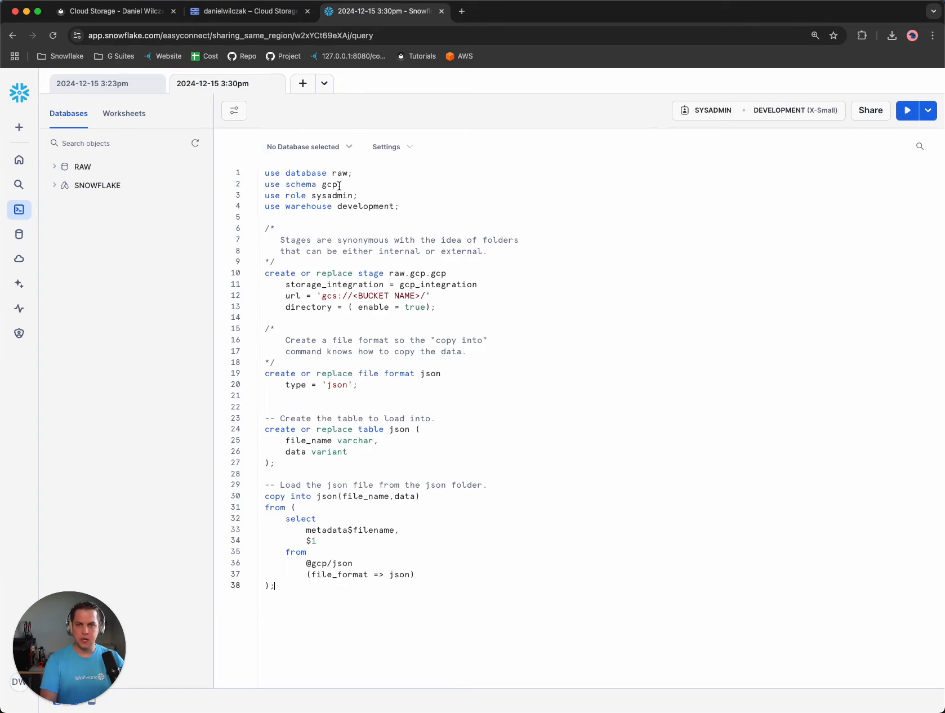
Run the four use statements for database raw, schema gcp, role sysadmin and warehouse development, and enlarge the editor area.
left_click_drag(263, 172, 415, 207)
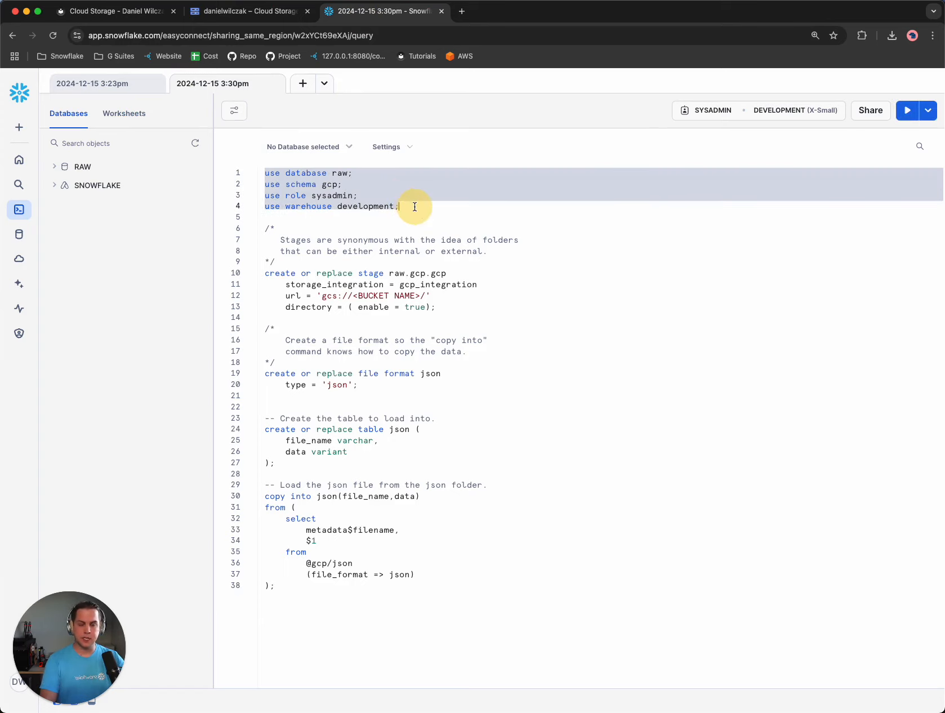
key("super+Return")
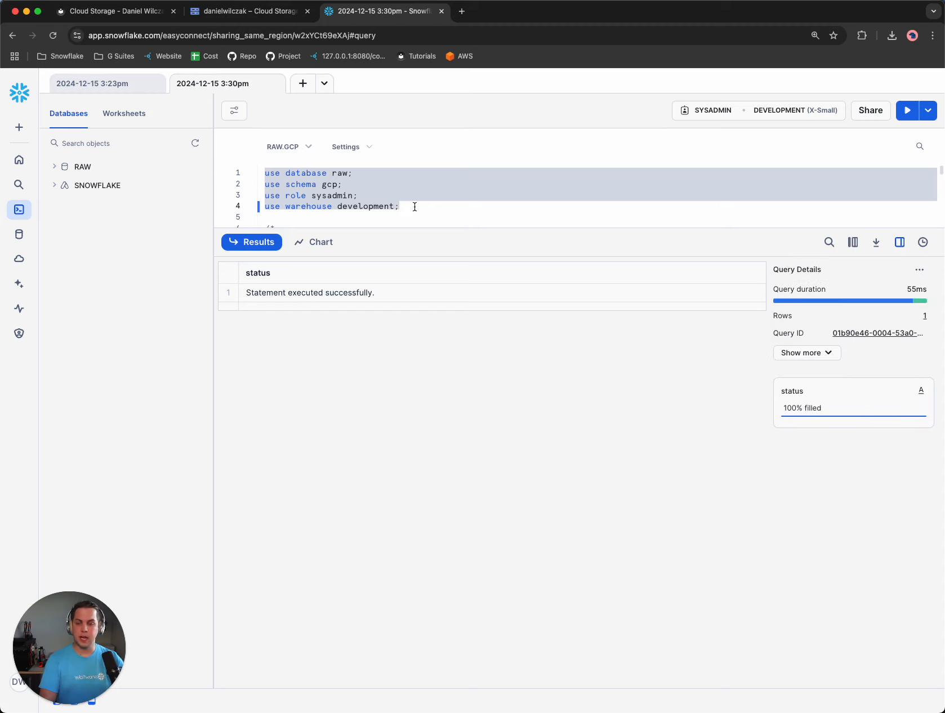
left_click_drag(454, 232, 470, 481)
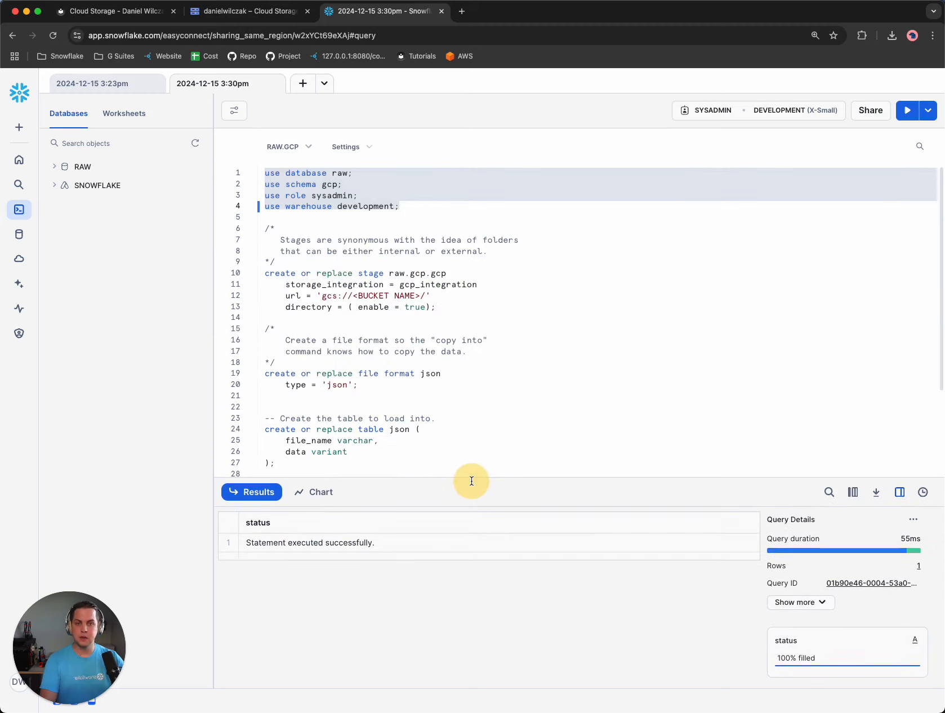
Replace the bucket placeholder in the stage URL with the bucket's name and run the create stage statement for raw.gcp.gcp.
left_click(446, 307)
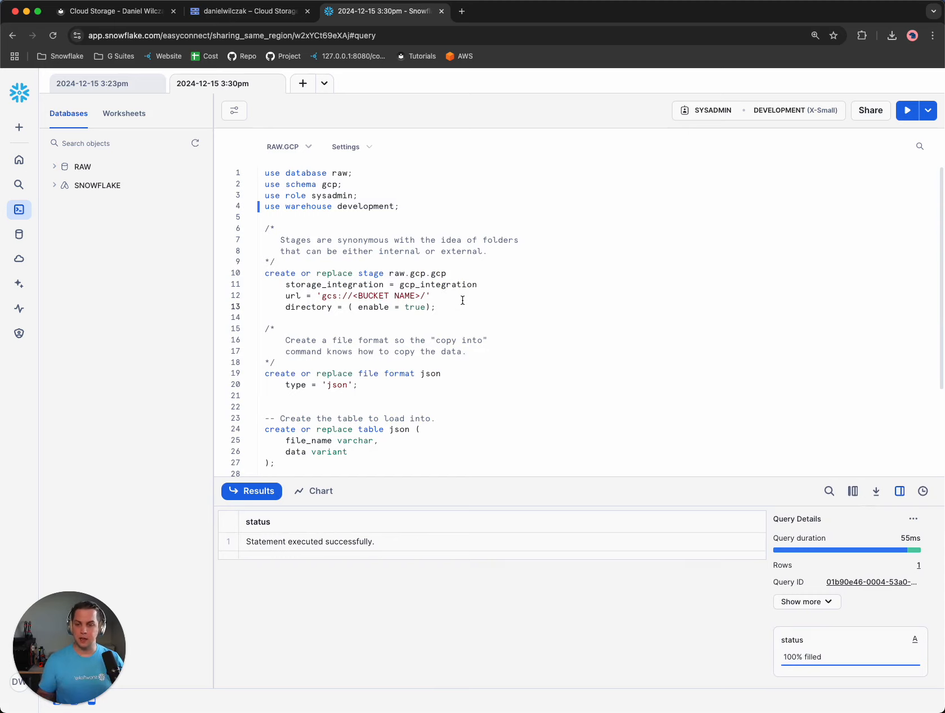
left_click_drag(421, 297, 354, 299)
type("d")
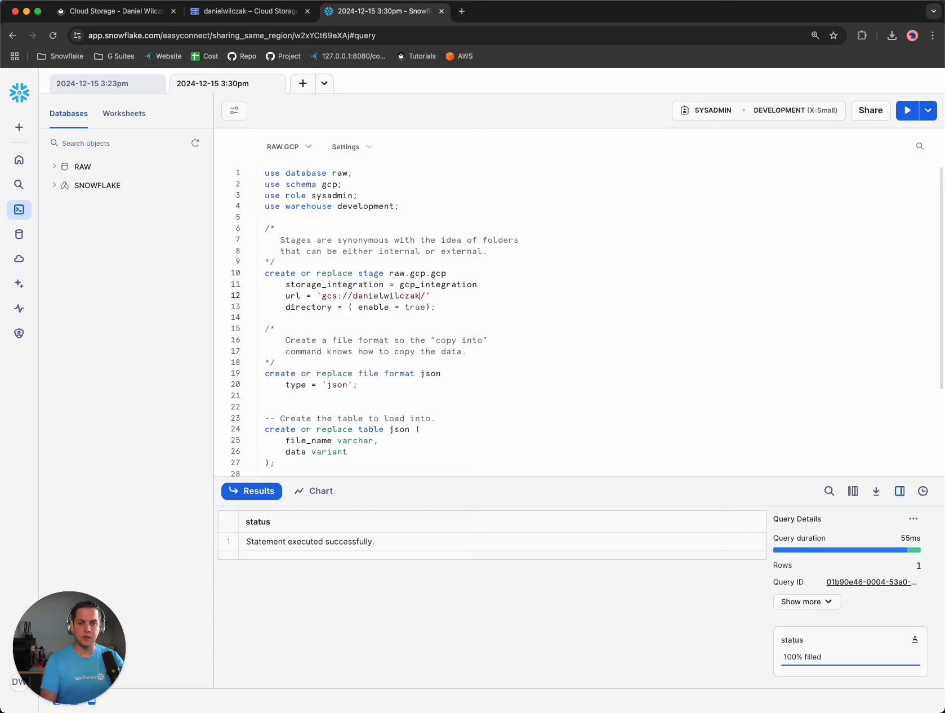
type("anielwilczak")
left_click(462, 312)
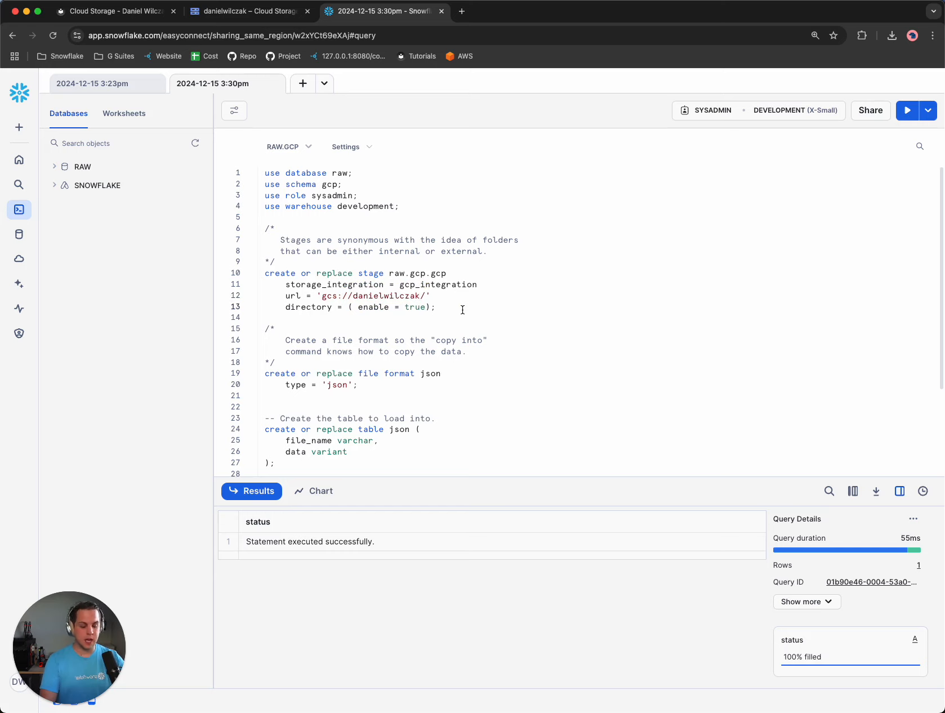
key("super+Return")
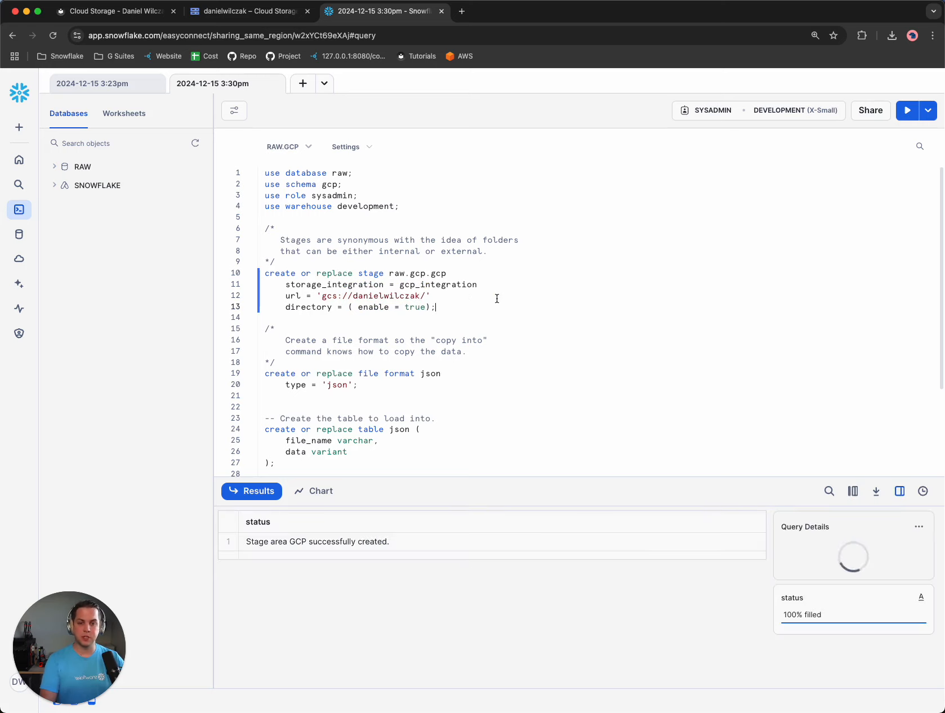
Refresh the database objects and expand RAW, its GCP schema and Stages to view the GCP stage's details.
left_click(103, 171)
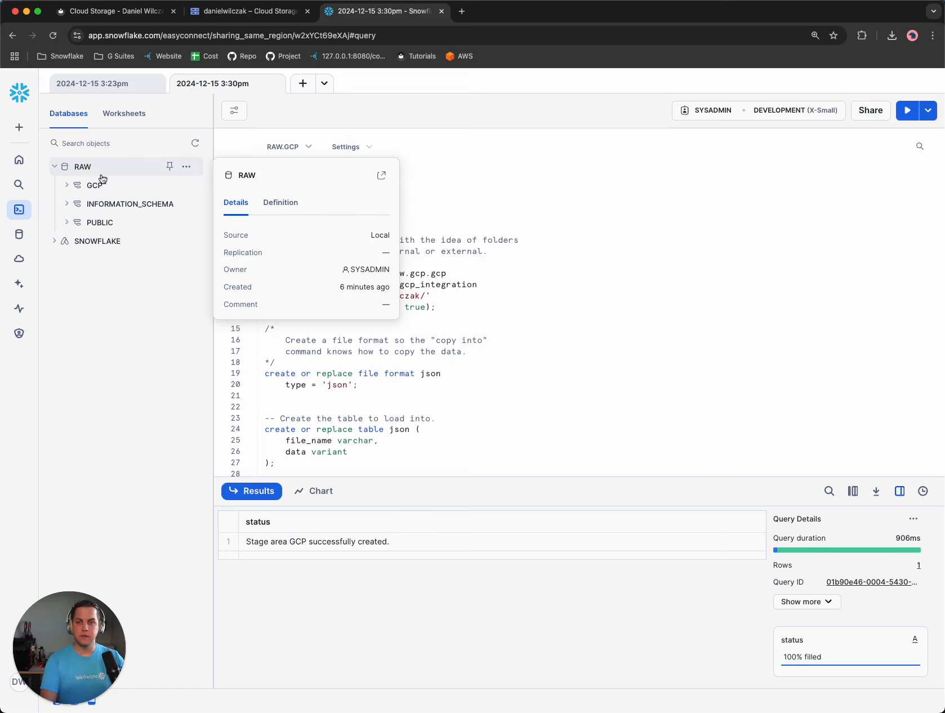
left_click(104, 188)
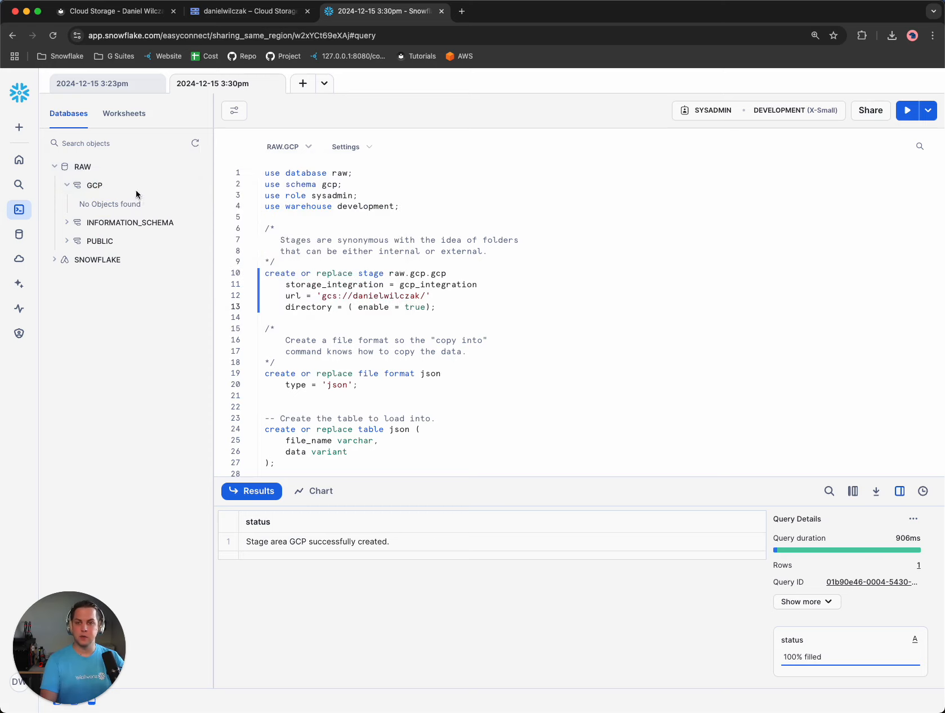
left_click(195, 145)
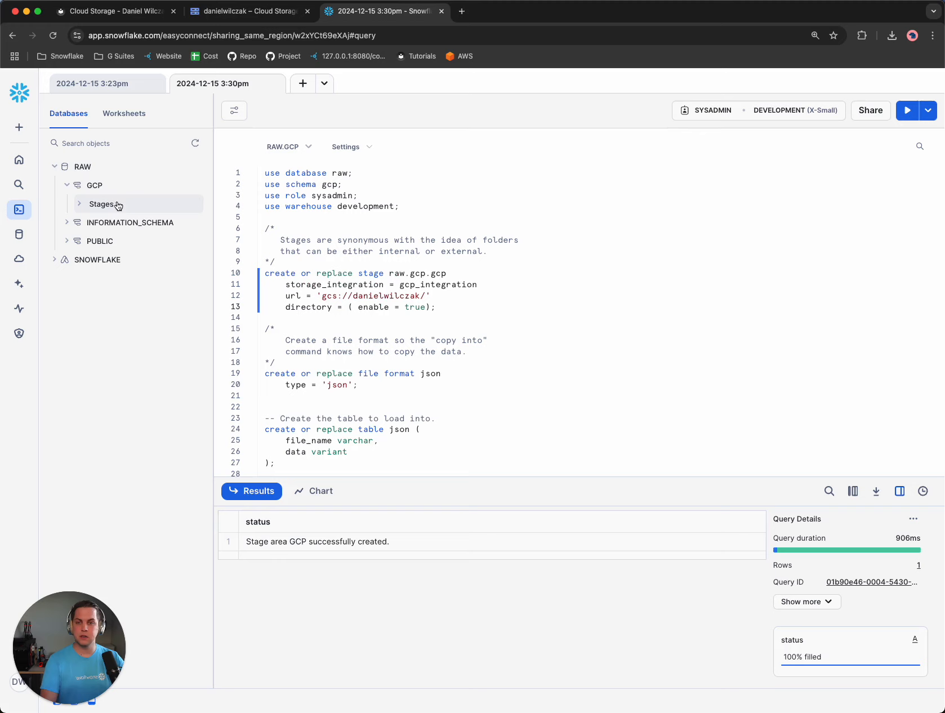
left_click(111, 206)
mouse_move(119, 223)
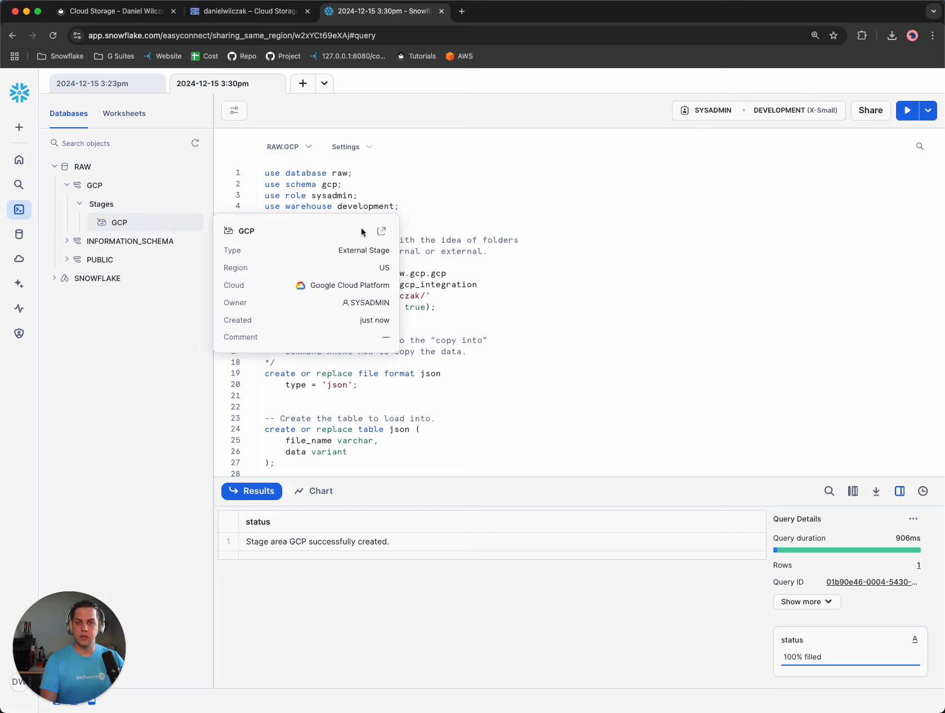
Open the GCP stage's page and look through its json folder, returning to the stage's root.
left_click(382, 231)
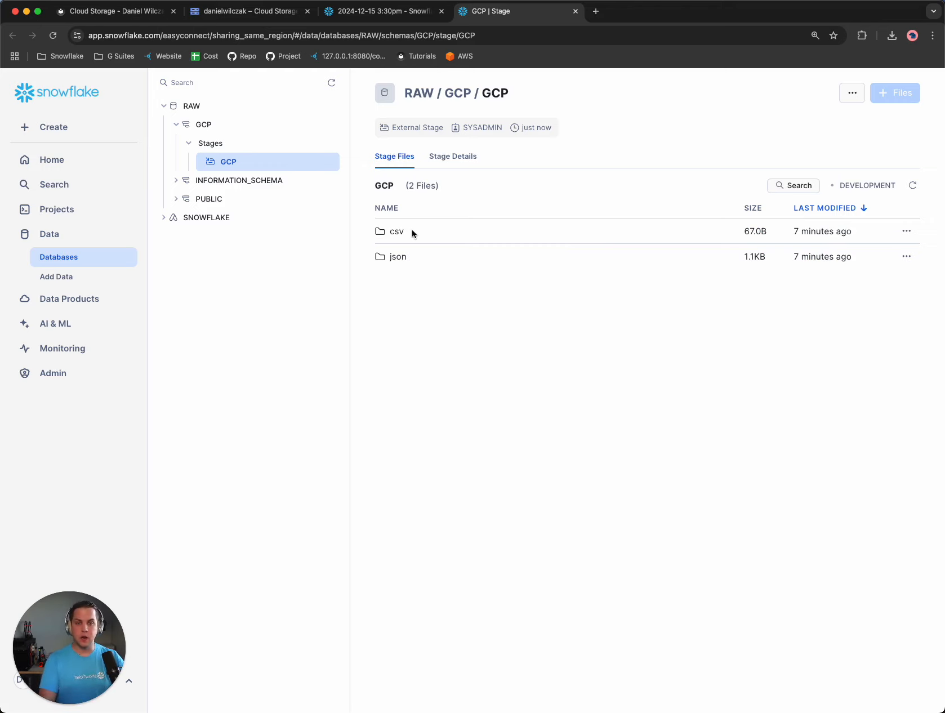
left_click(397, 257)
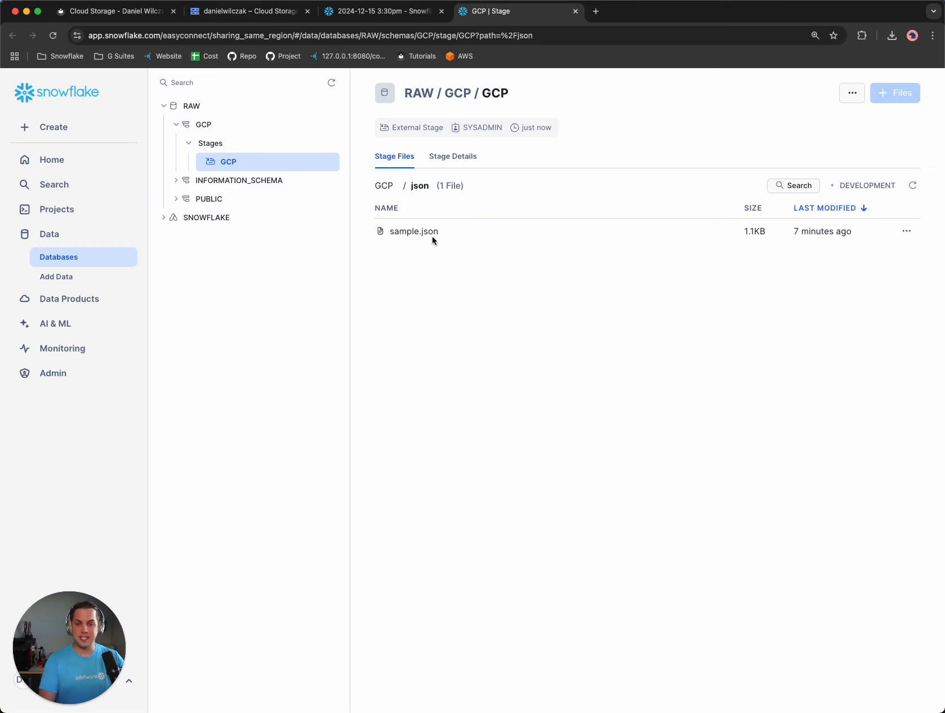
left_click(388, 190)
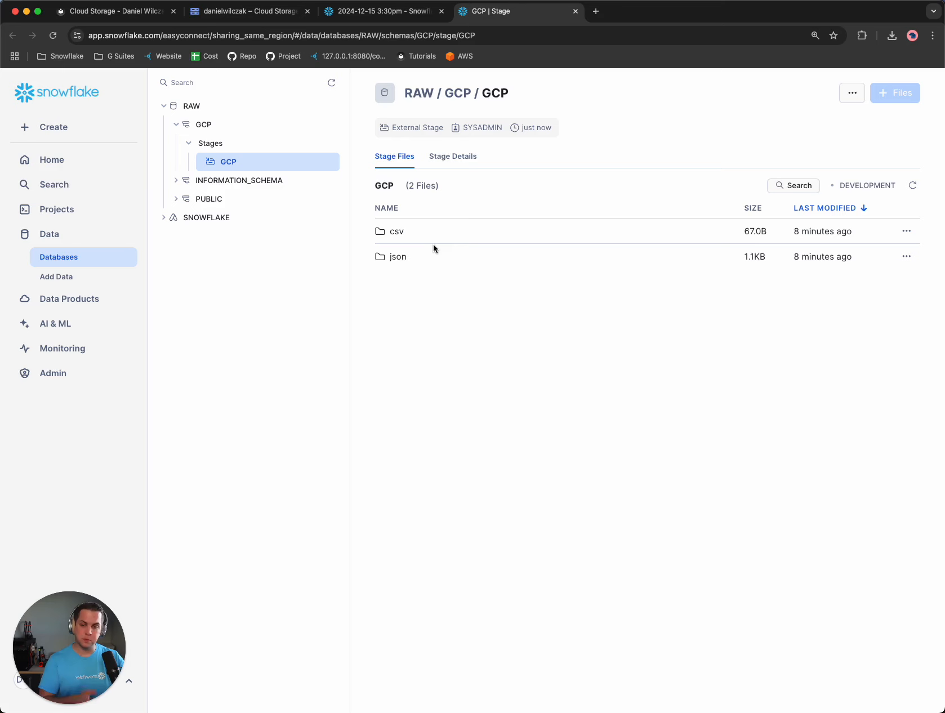
Return to the worksheet and run the statement creating the json file format with type 'json'.
left_click(368, 11)
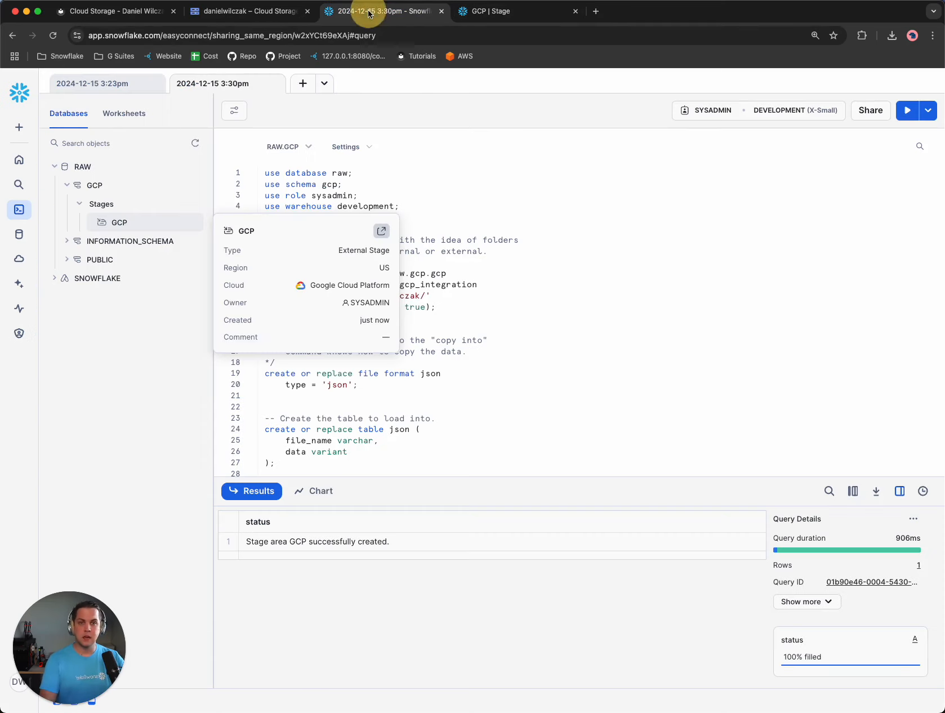
left_click(483, 338)
scroll(394, 310, "down", 3)
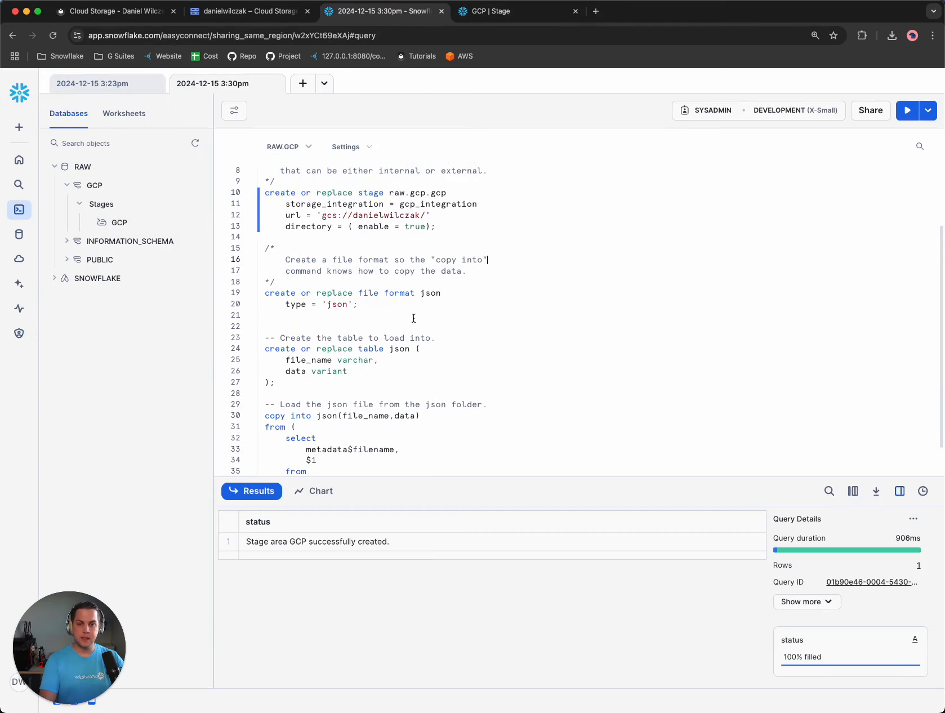
left_click(387, 308)
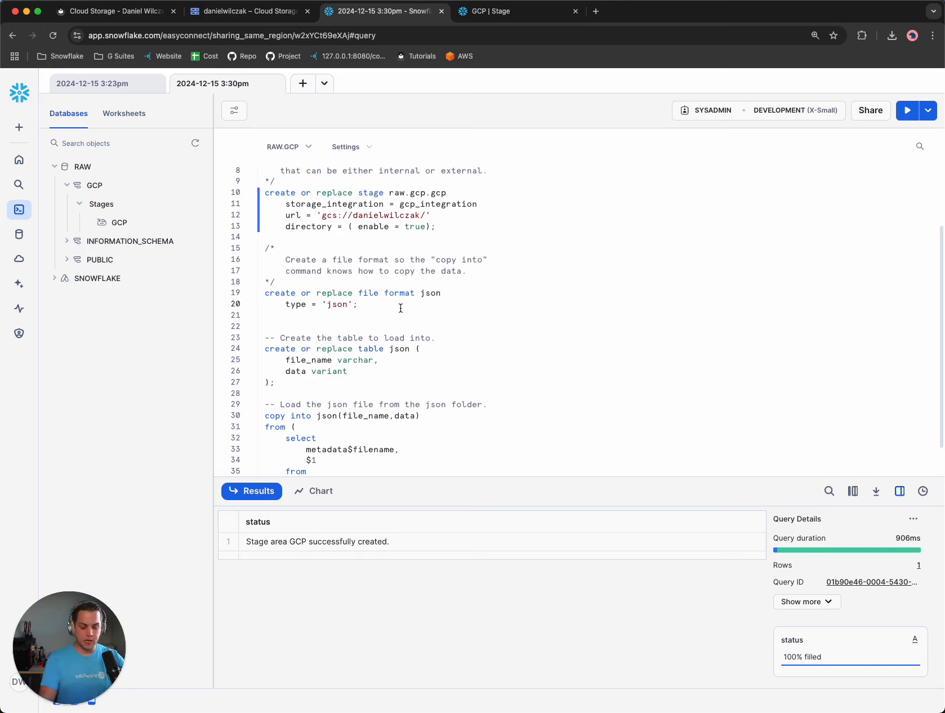
key("super+Return")
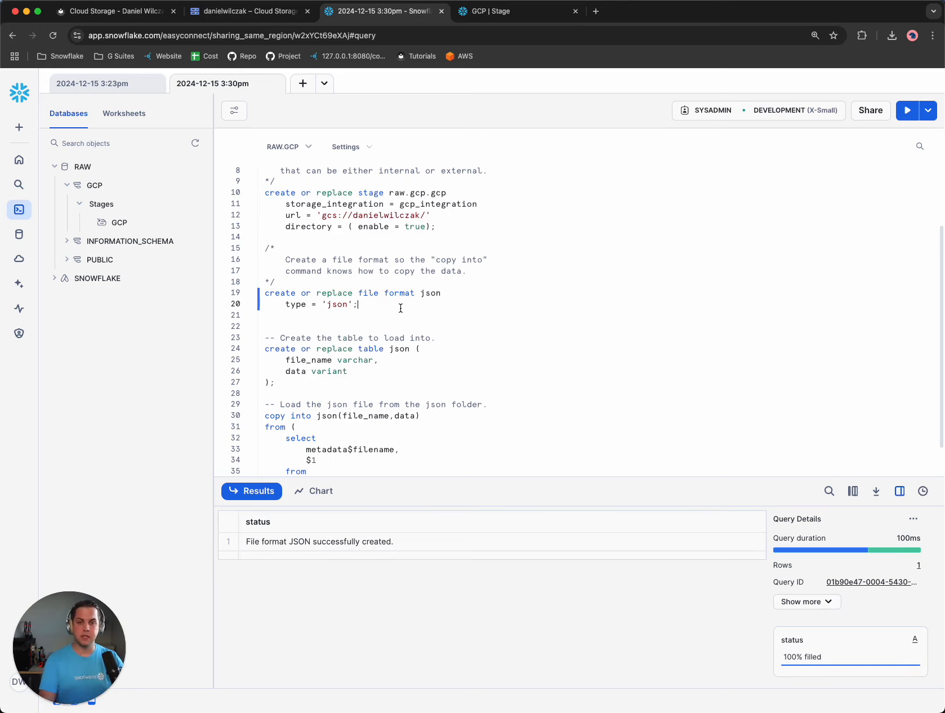
Review and run the statement creating the json table with a file_name varchar column and a data variant column.
scroll(374, 298, "down", 2)
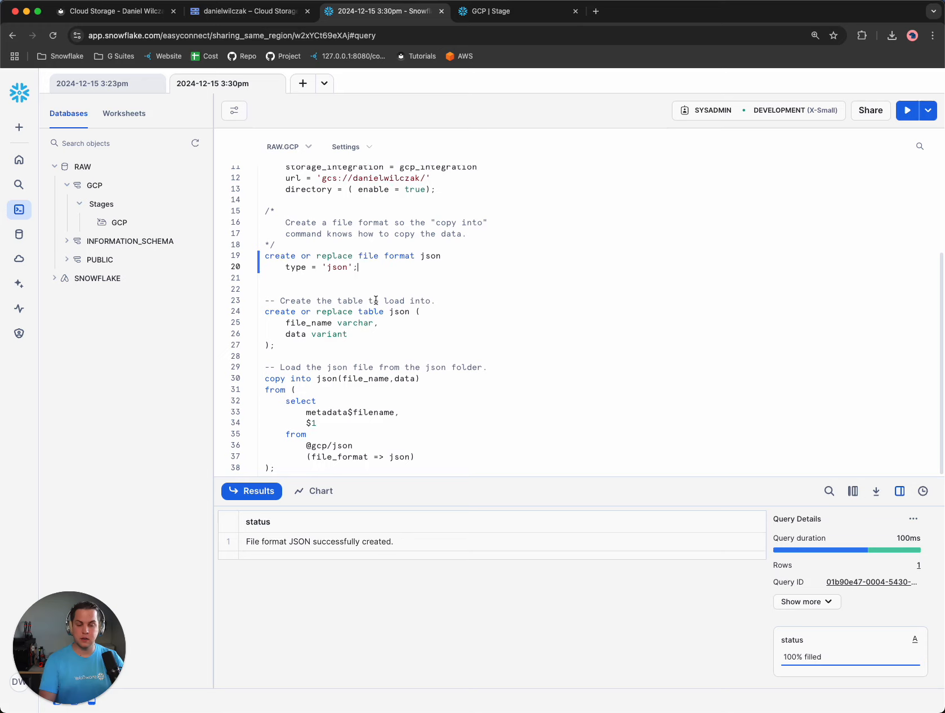
left_click(335, 346)
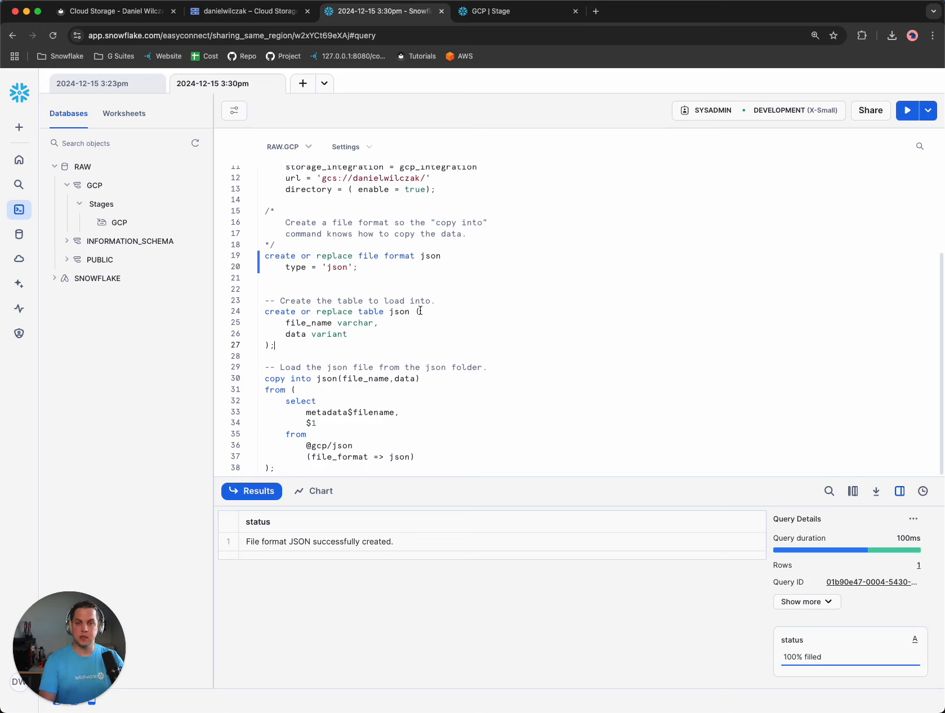
double_click(312, 323)
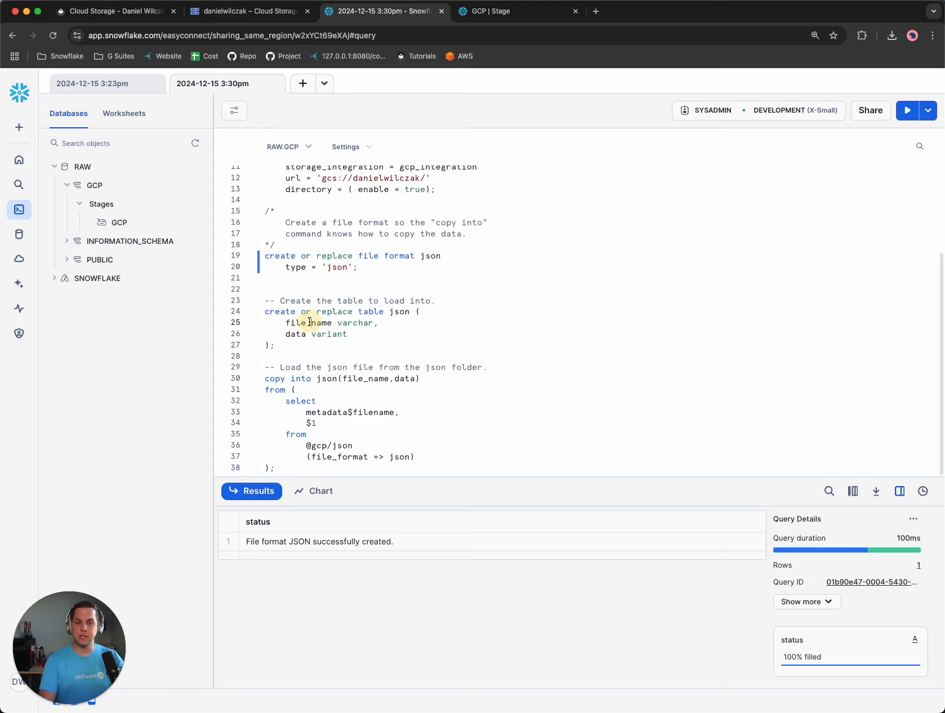
double_click(361, 323)
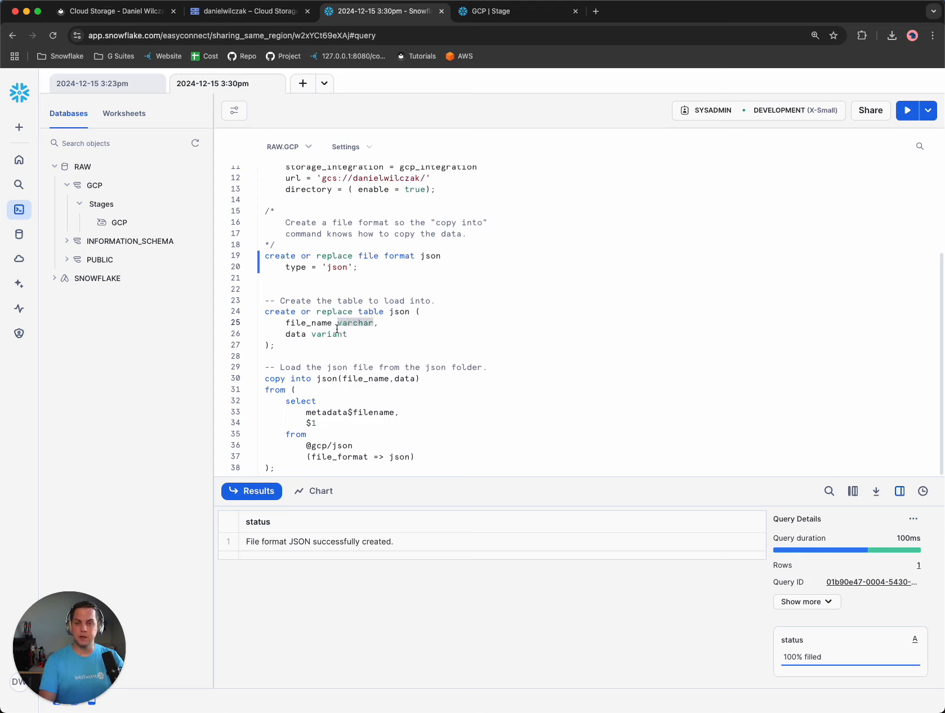
double_click(295, 334)
double_click(318, 335)
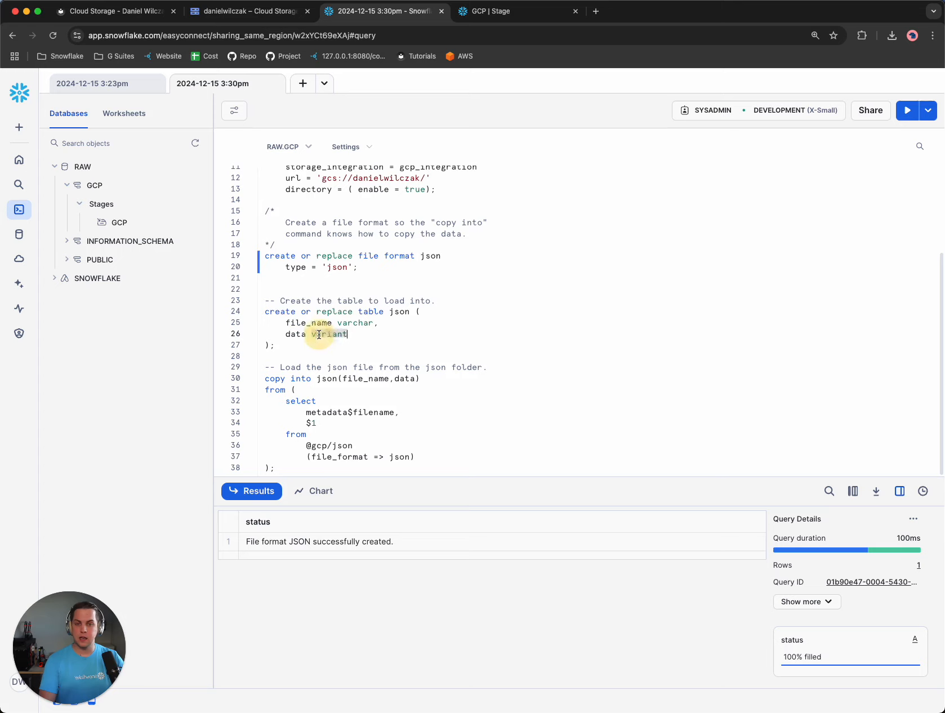
left_click(334, 342)
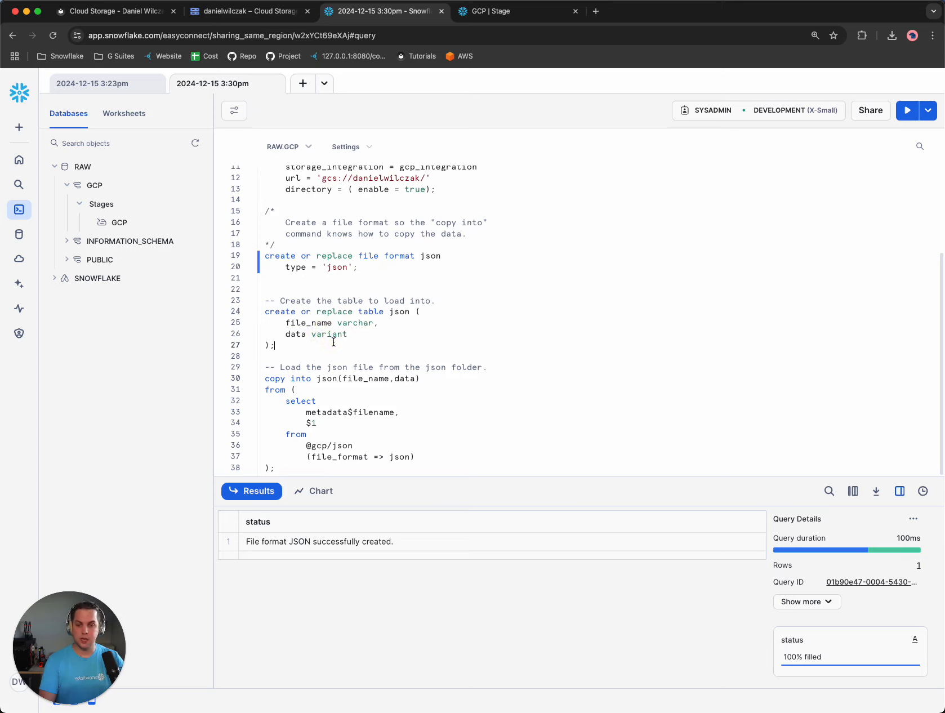
key("super+Return")
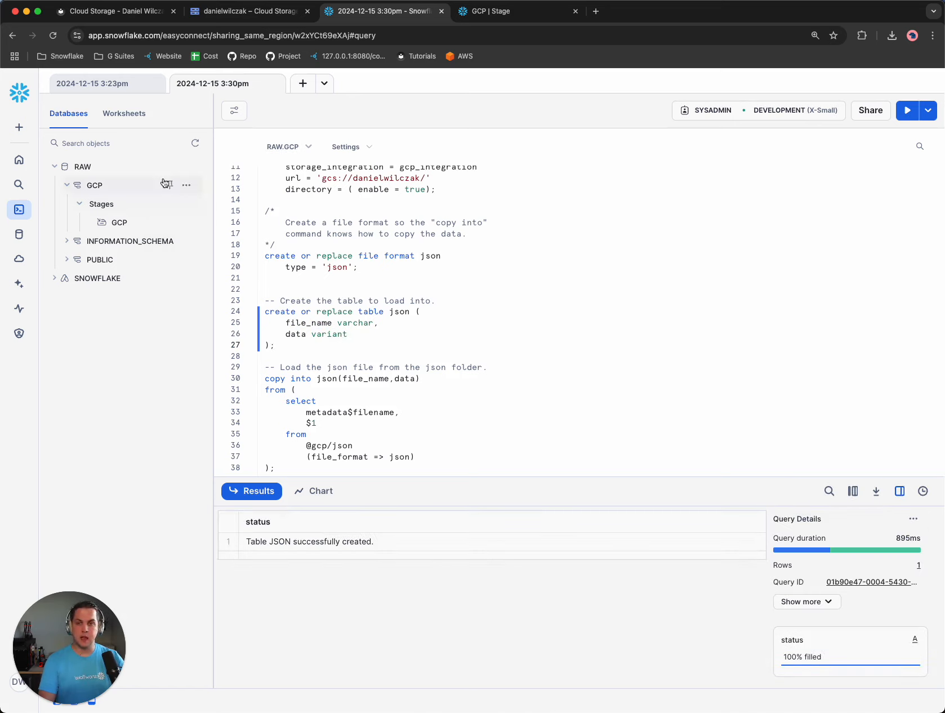
Refresh the database objects and view the definition of the JSON table under the GCP schema.
left_click(196, 144)
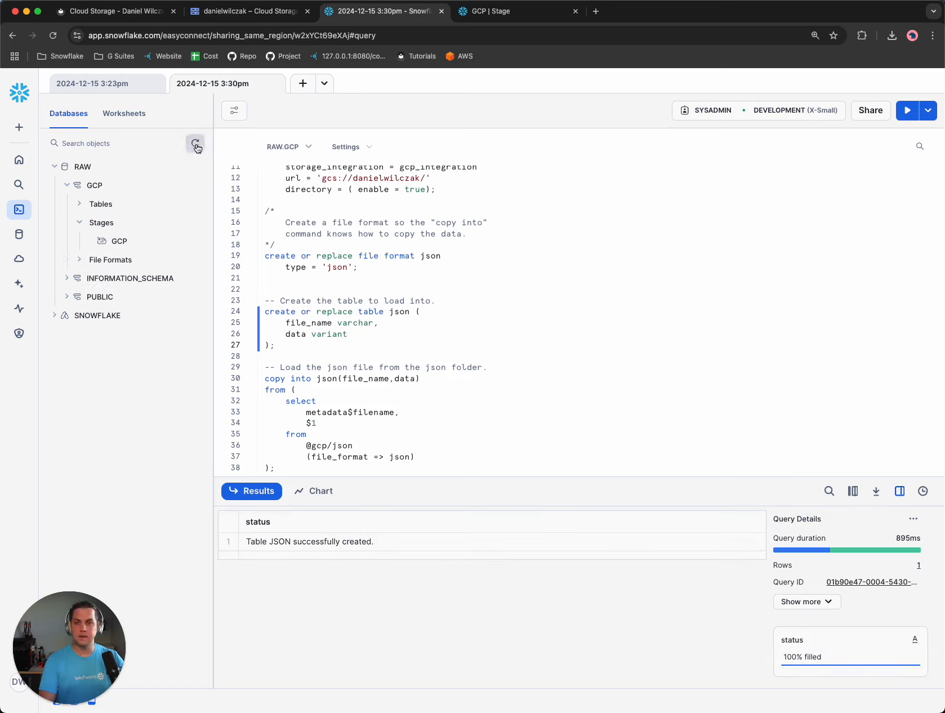
left_click(125, 206)
mouse_move(125, 230)
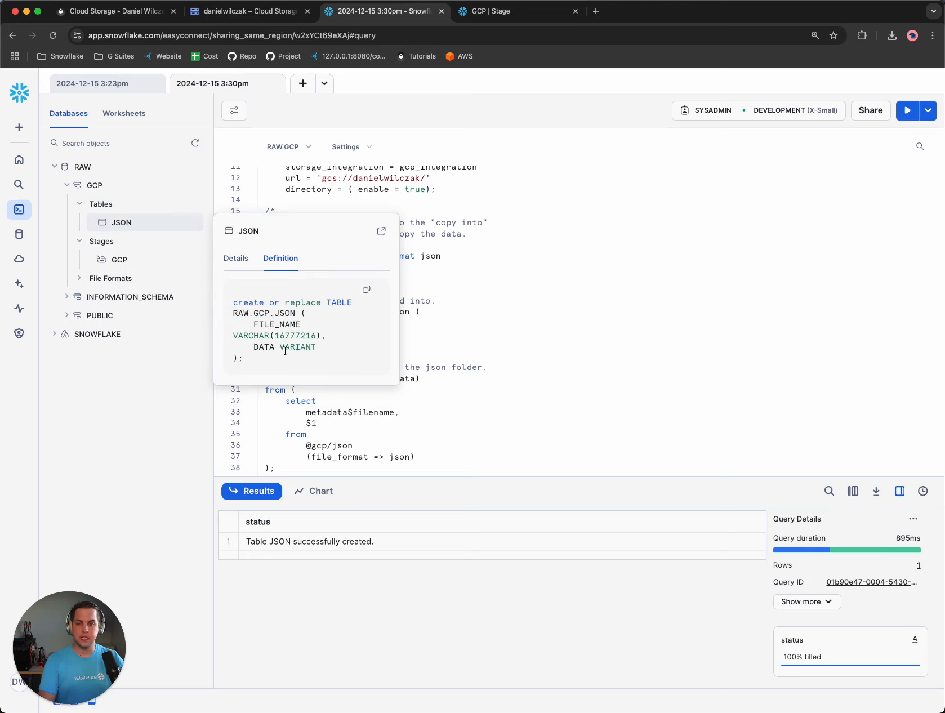
left_click(382, 389)
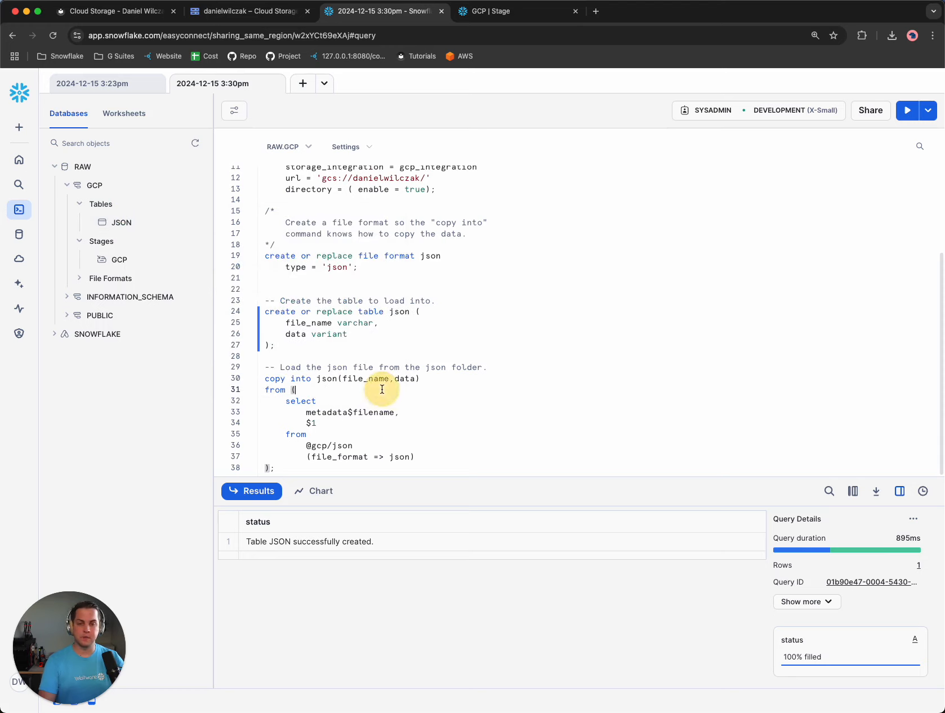
left_click_drag(268, 379, 307, 382)
left_click(312, 380)
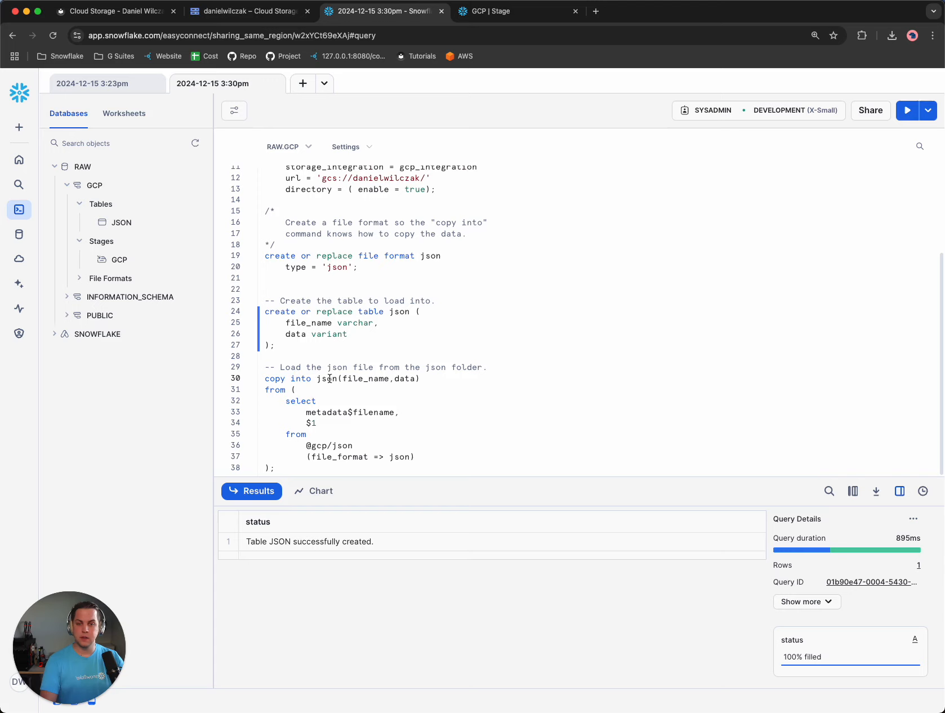
double_click(330, 379)
double_click(354, 380)
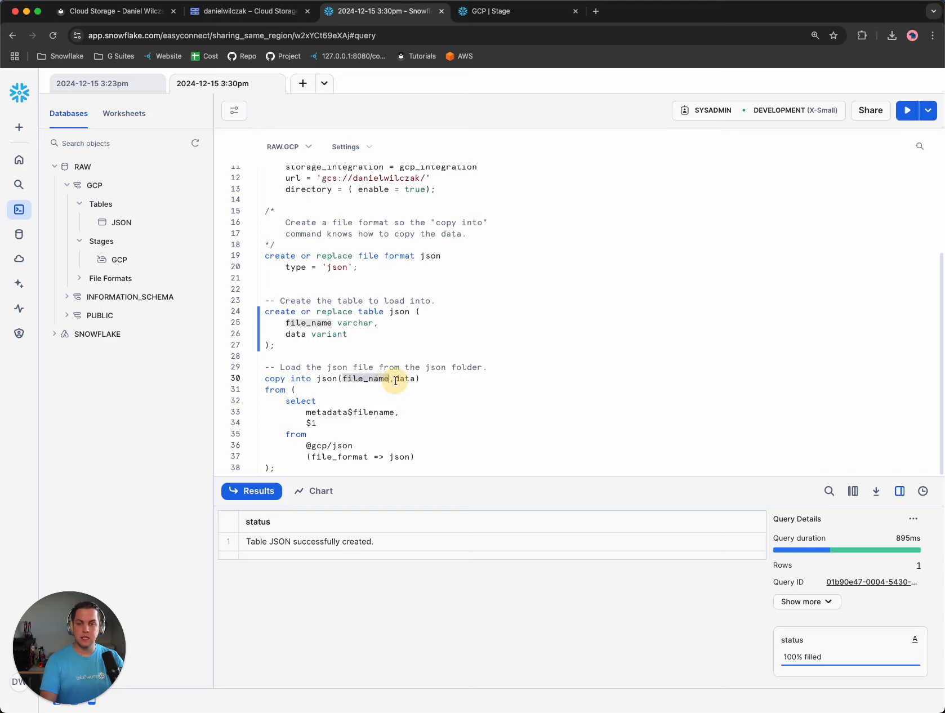
double_click(405, 379)
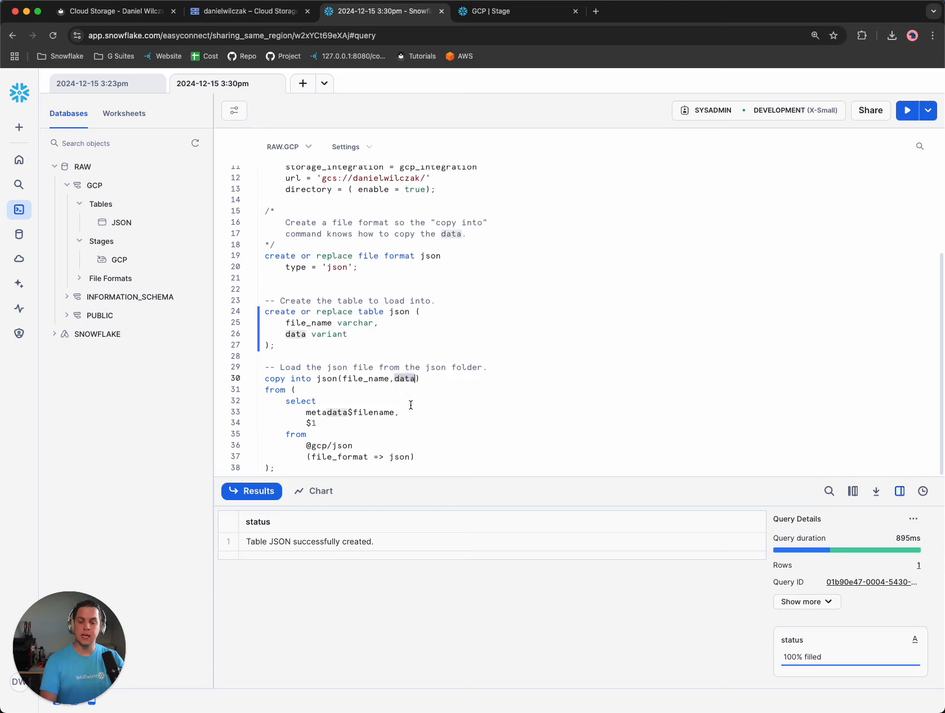
left_click(411, 405)
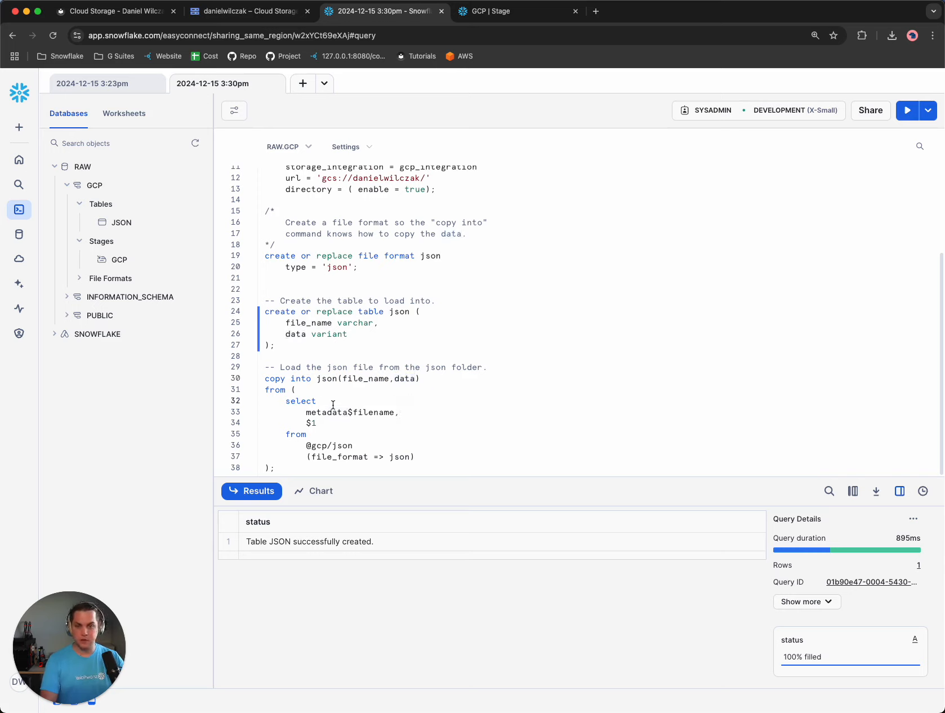
left_click_drag(308, 412, 398, 416)
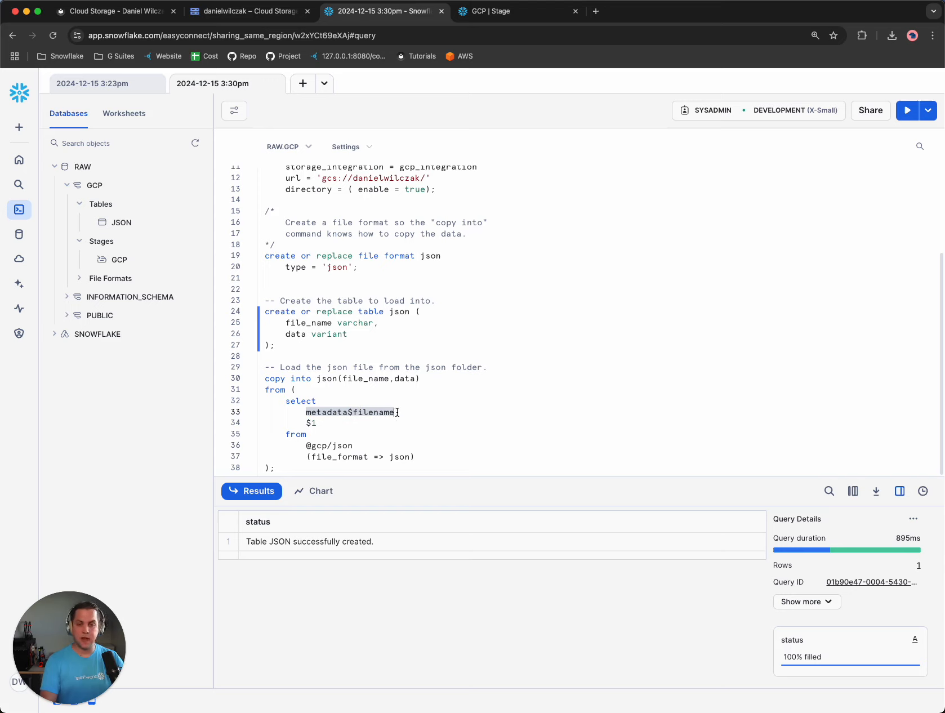
left_click(325, 421)
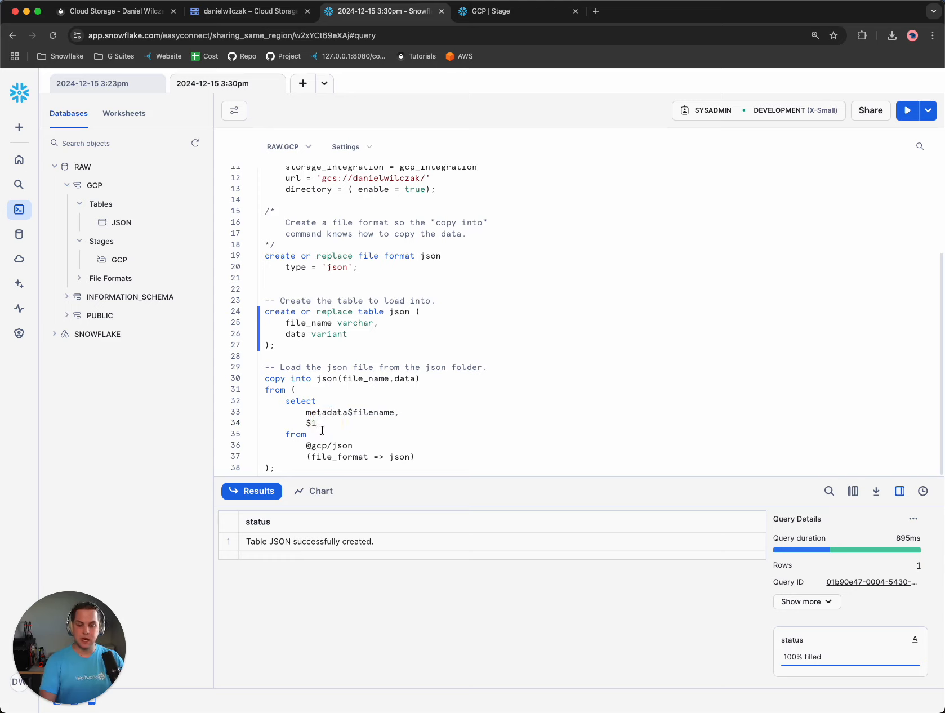
left_click(308, 434)
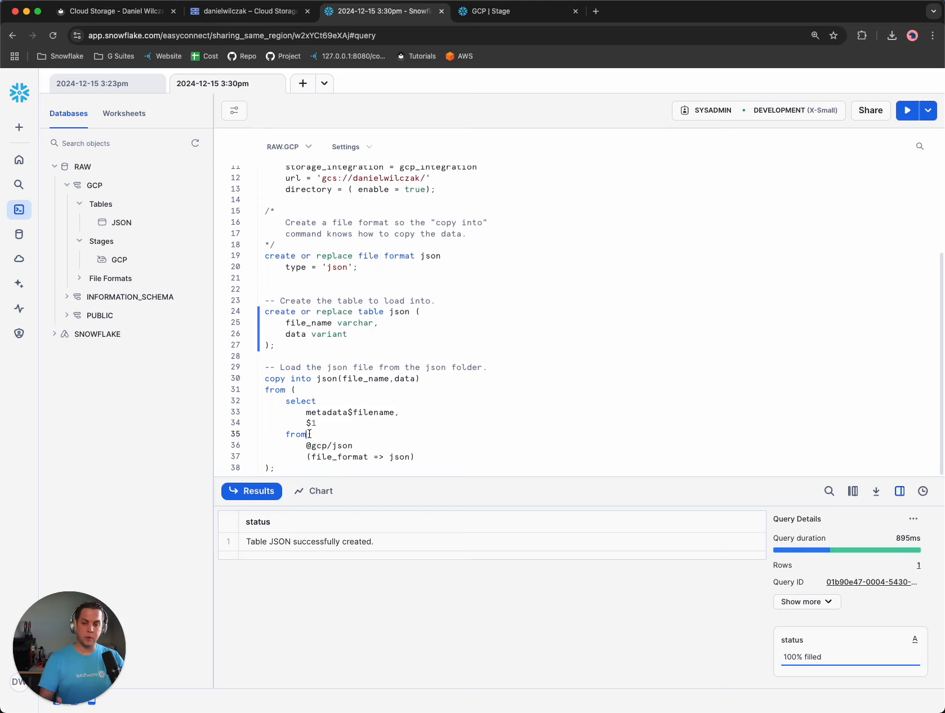
left_click_drag(308, 446, 354, 445)
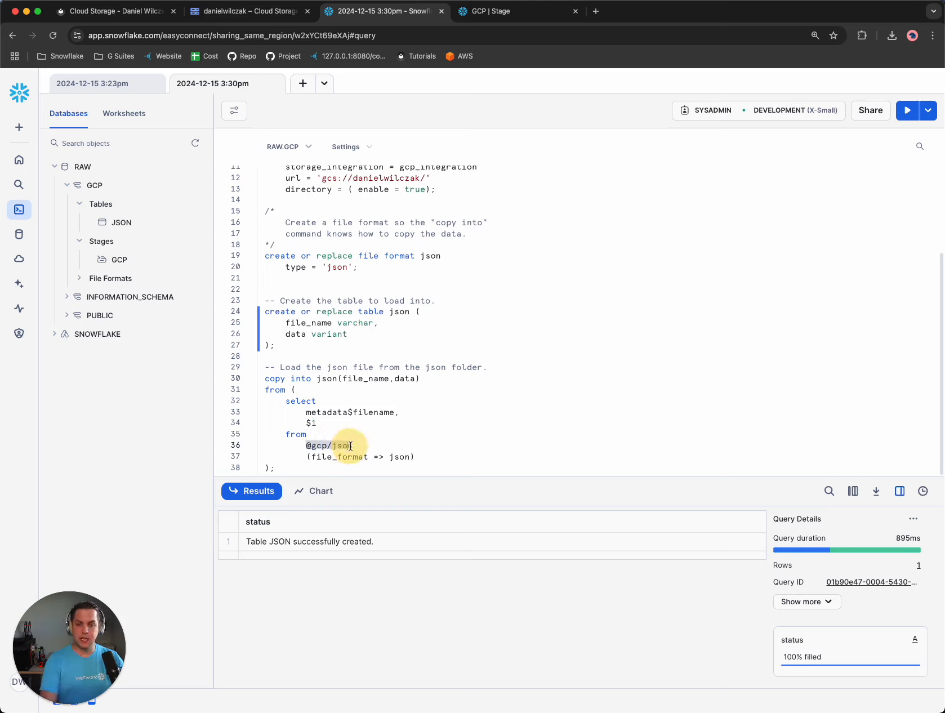
left_click(306, 446)
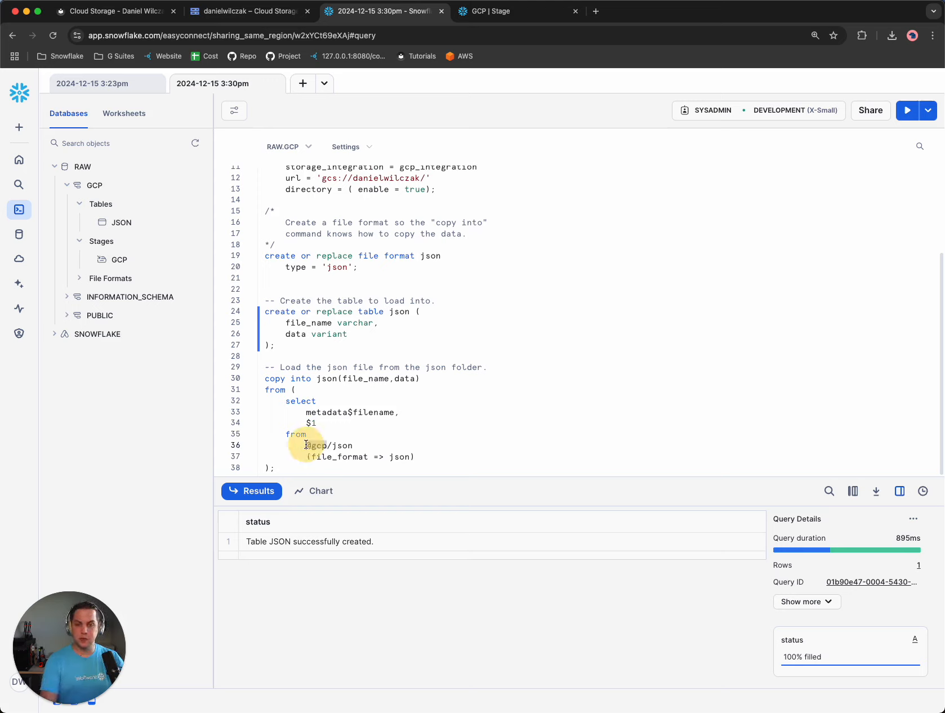
left_click(348, 445)
left_click(369, 445)
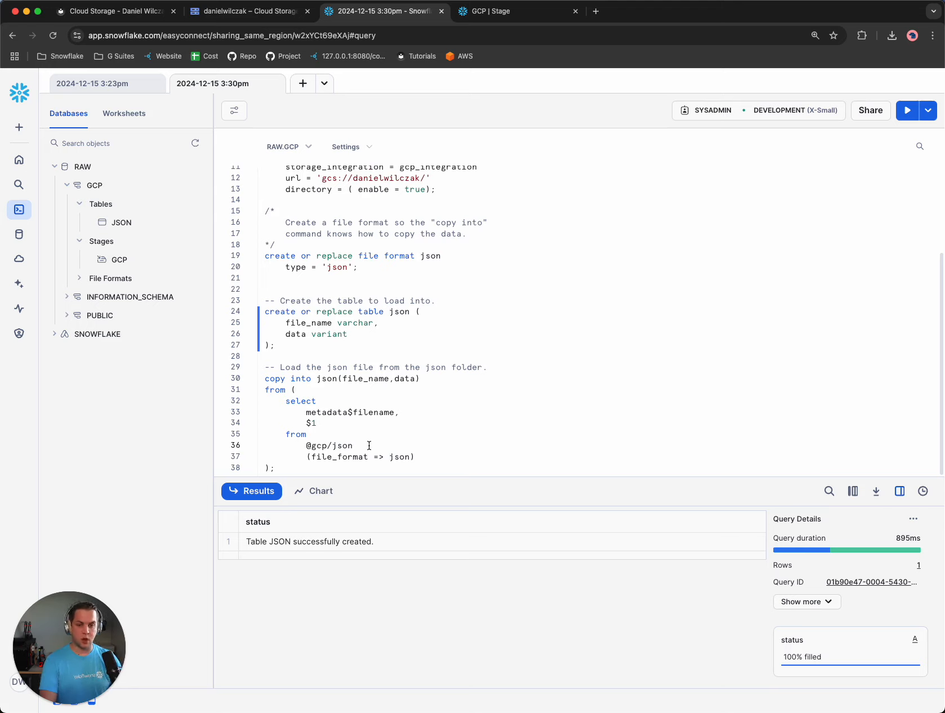
left_click(343, 467)
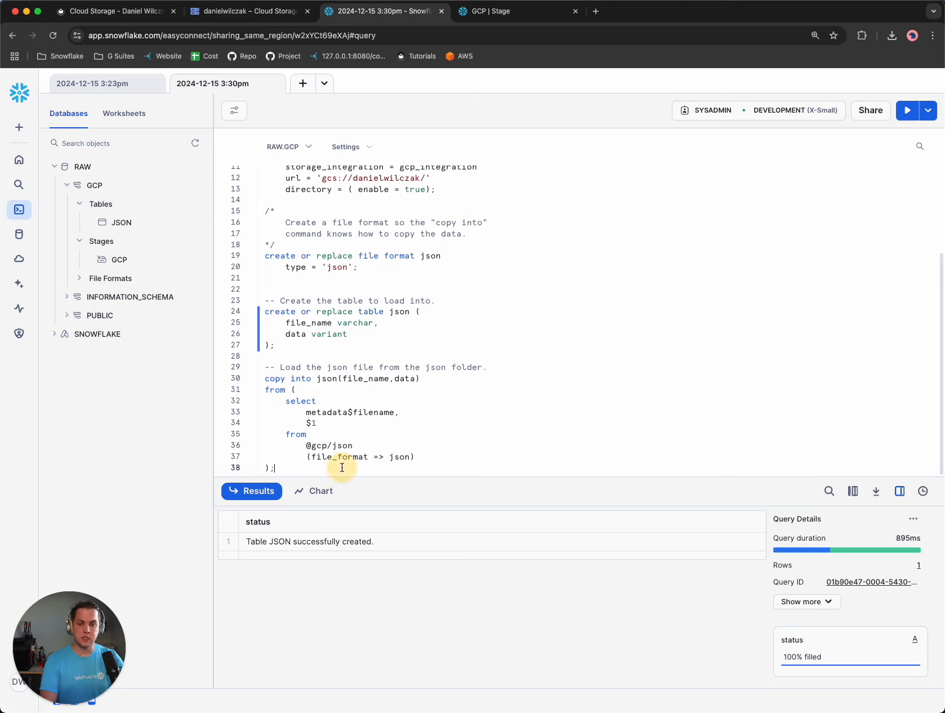
key("super+Return")
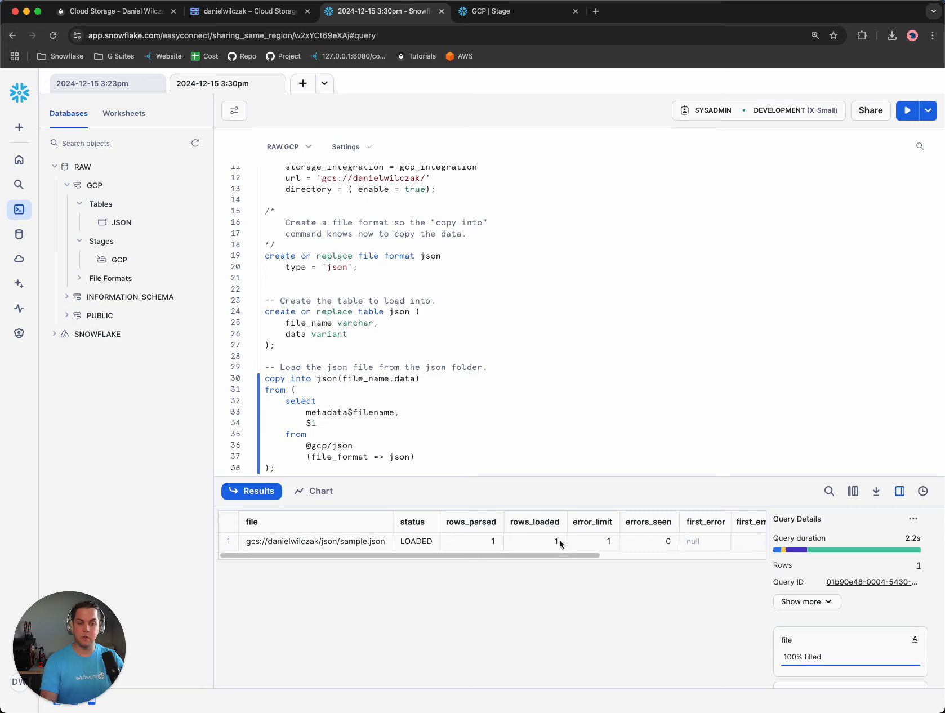
Below the copy statement, write a select * from query and insert the JSON table's full name, RAW.GCP.JSON, from the refreshed database objects.
left_click(372, 468)
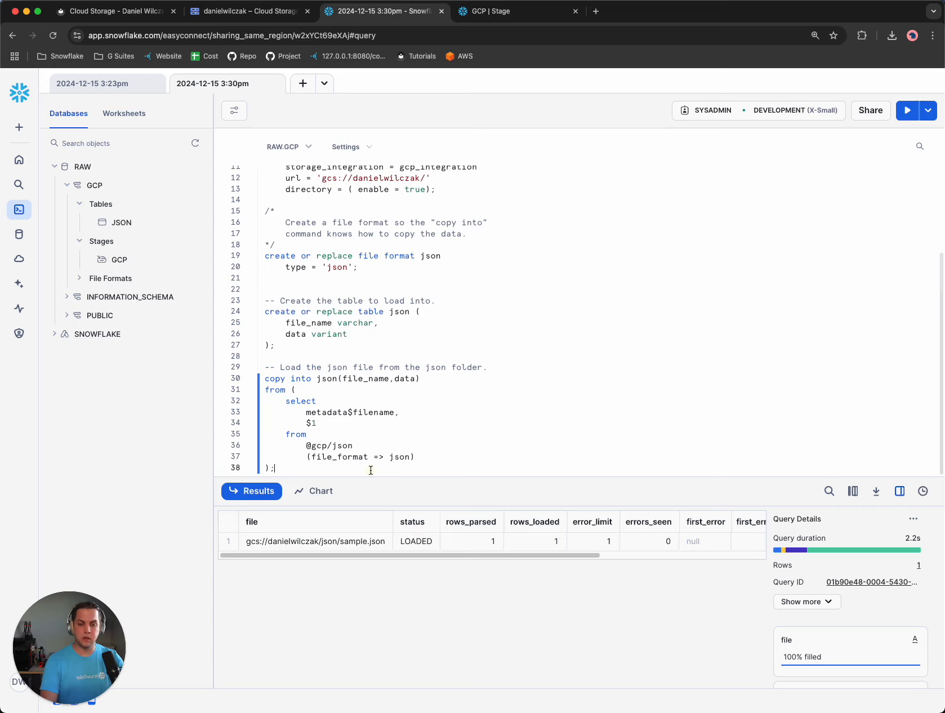
key("Return")
key("Return")
type("select")
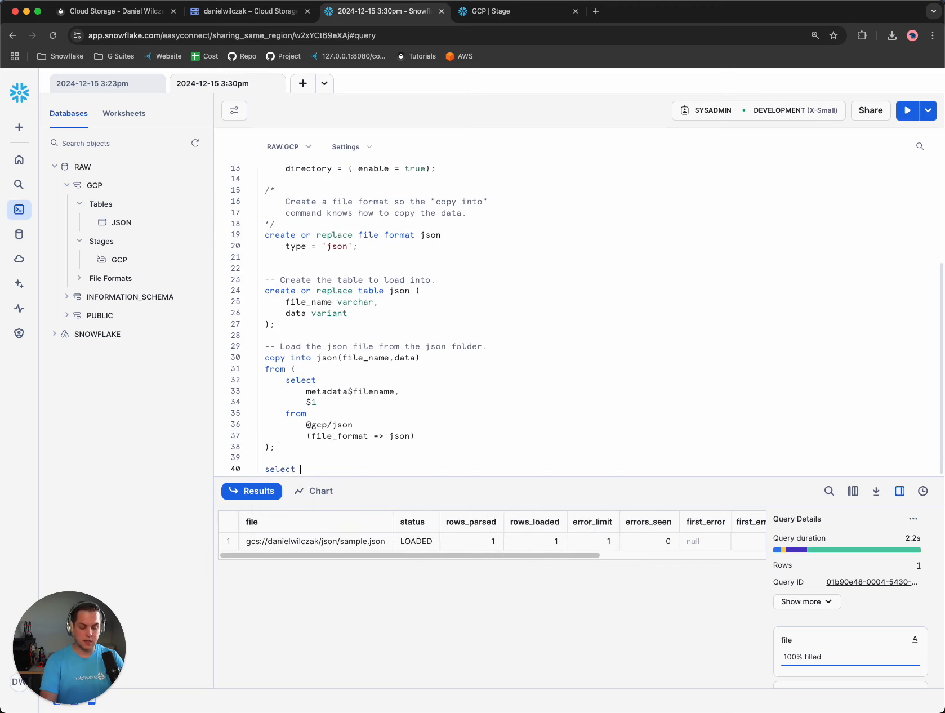
type("y from")
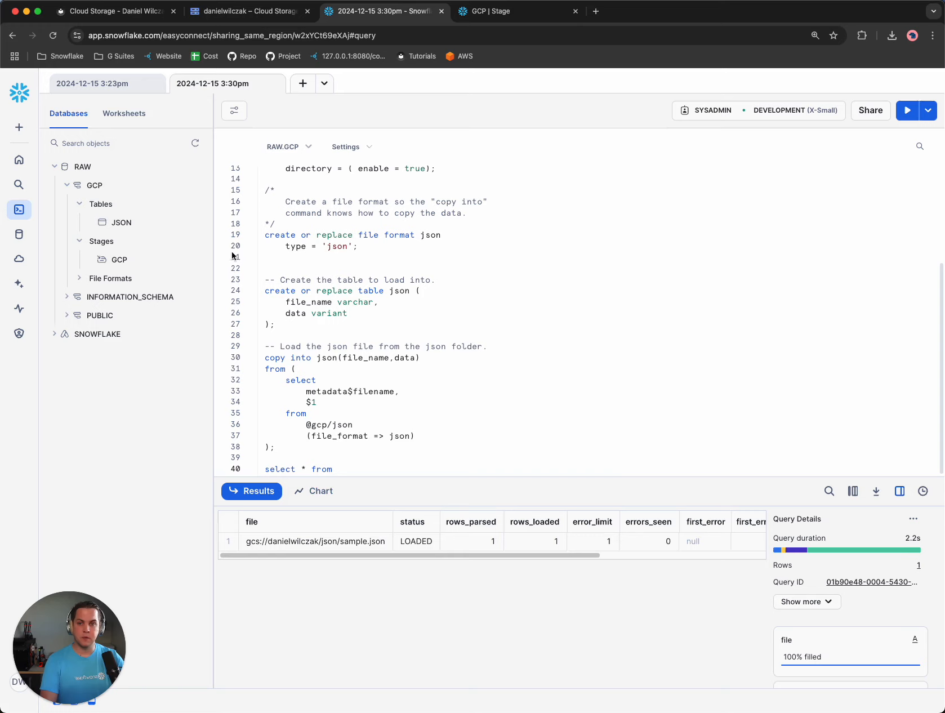
left_click(195, 143)
mouse_move(161, 224)
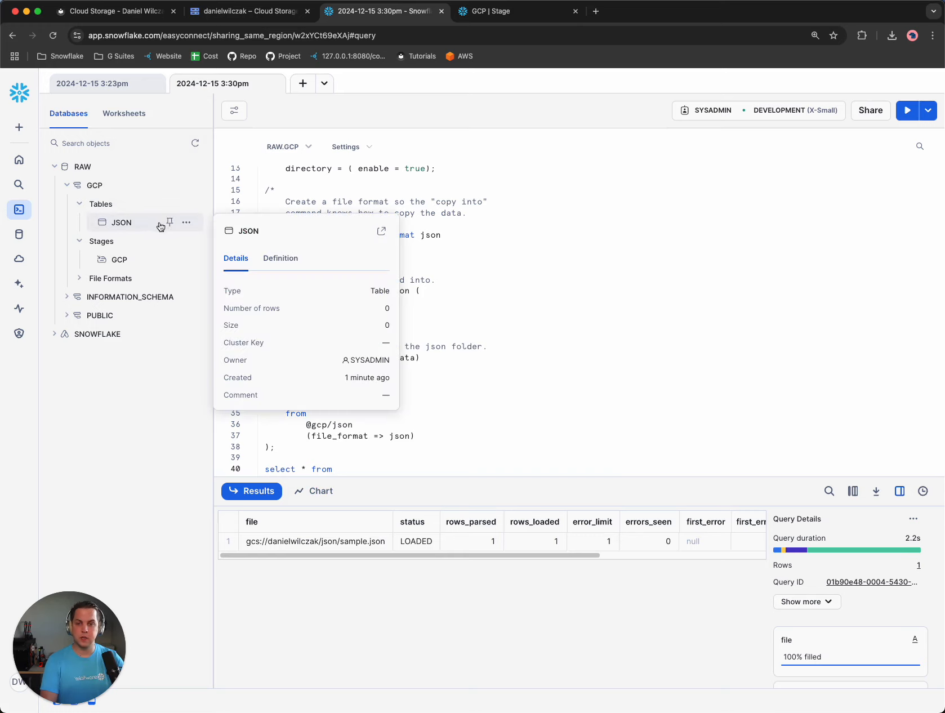
left_click(185, 223)
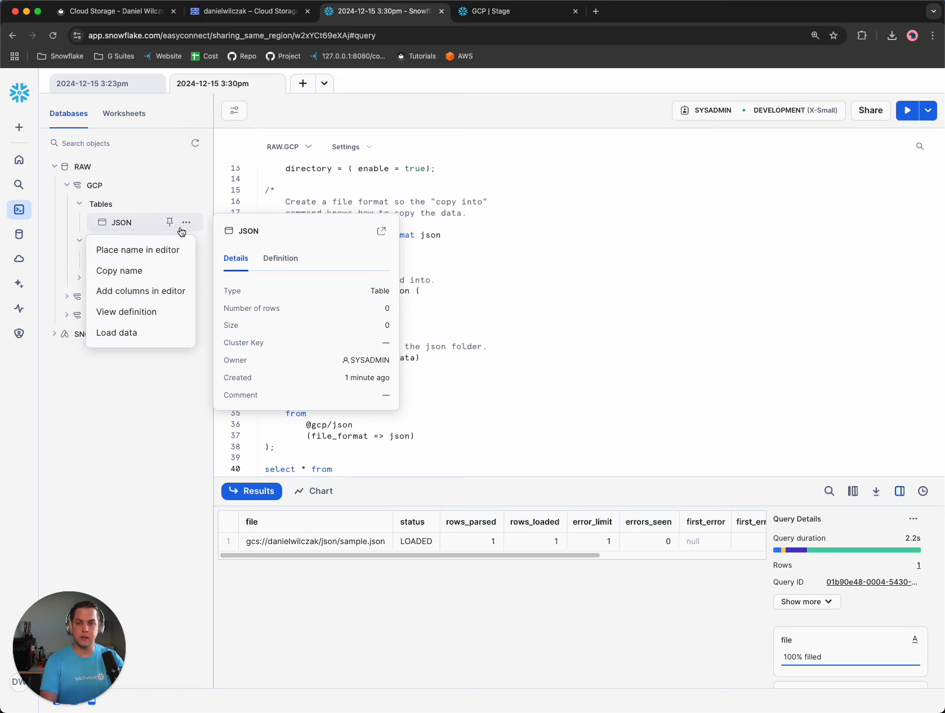
left_click(138, 250)
Check the database, schema and table names in the select query, end it with a semicolon and run it.
double_click(343, 468)
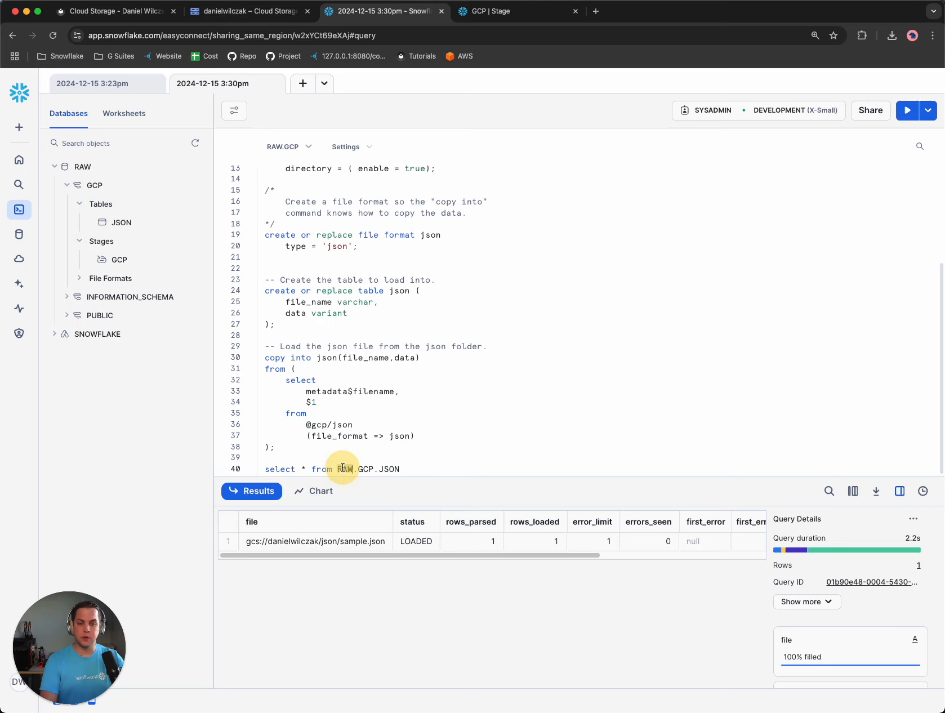
double_click(363, 468)
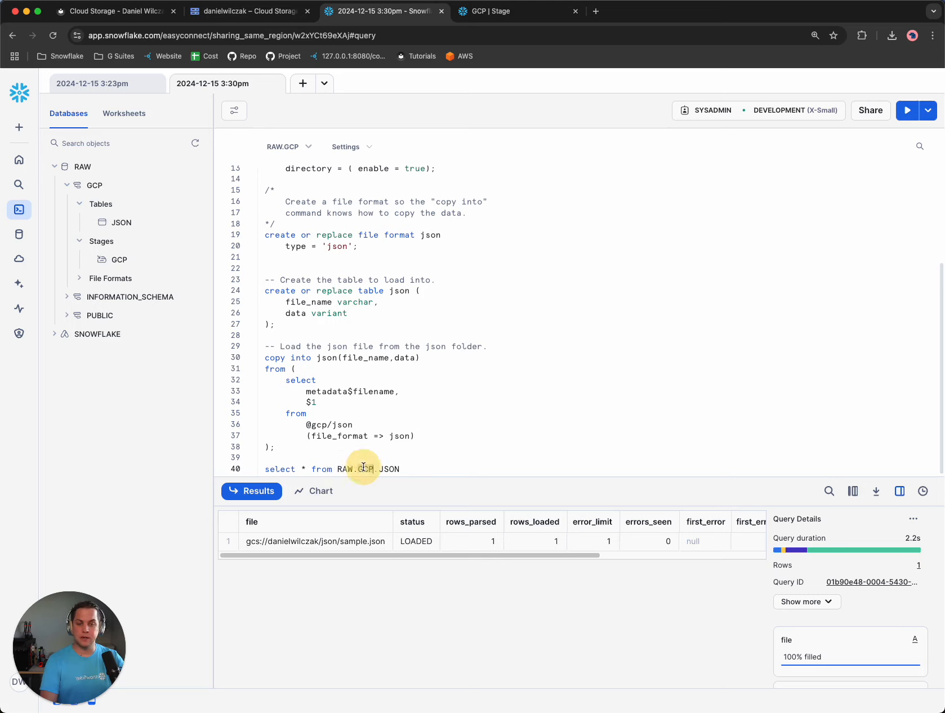
double_click(393, 469)
left_click(406, 470)
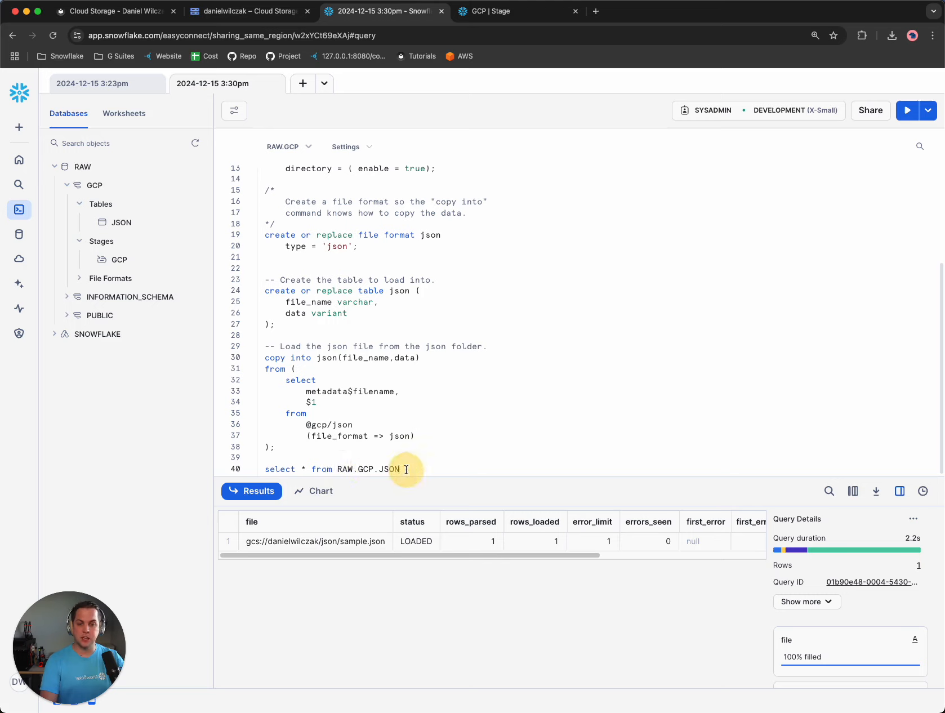
key("super+Return")
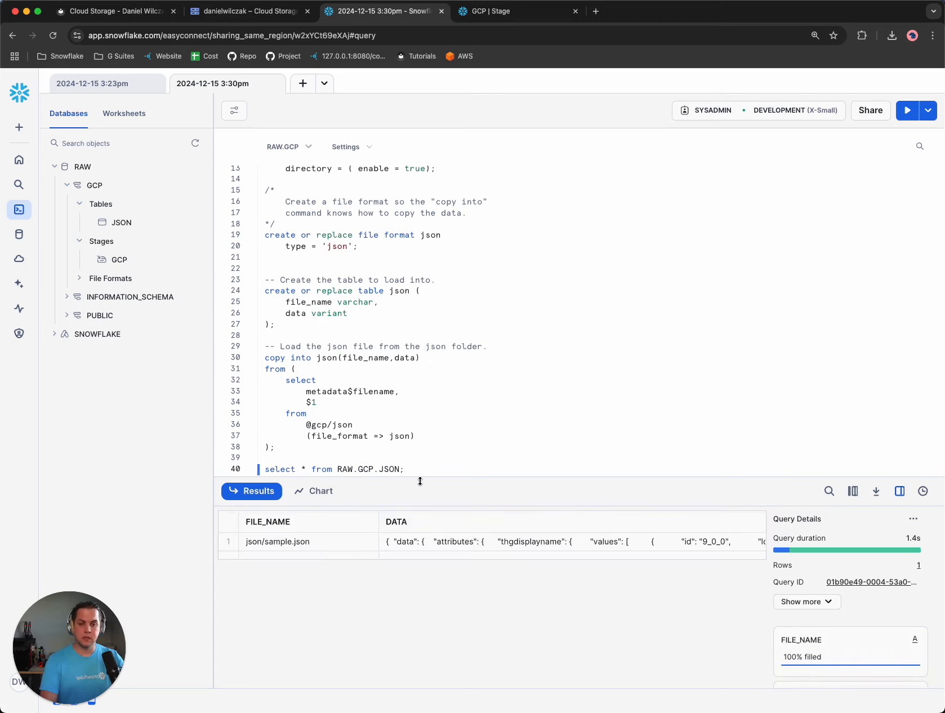
Inspect the full JSON content of the DATA cell in enlarged results, then restore the worksheet editor's height.
left_click_drag(420, 480, 445, 300)
left_click(452, 369)
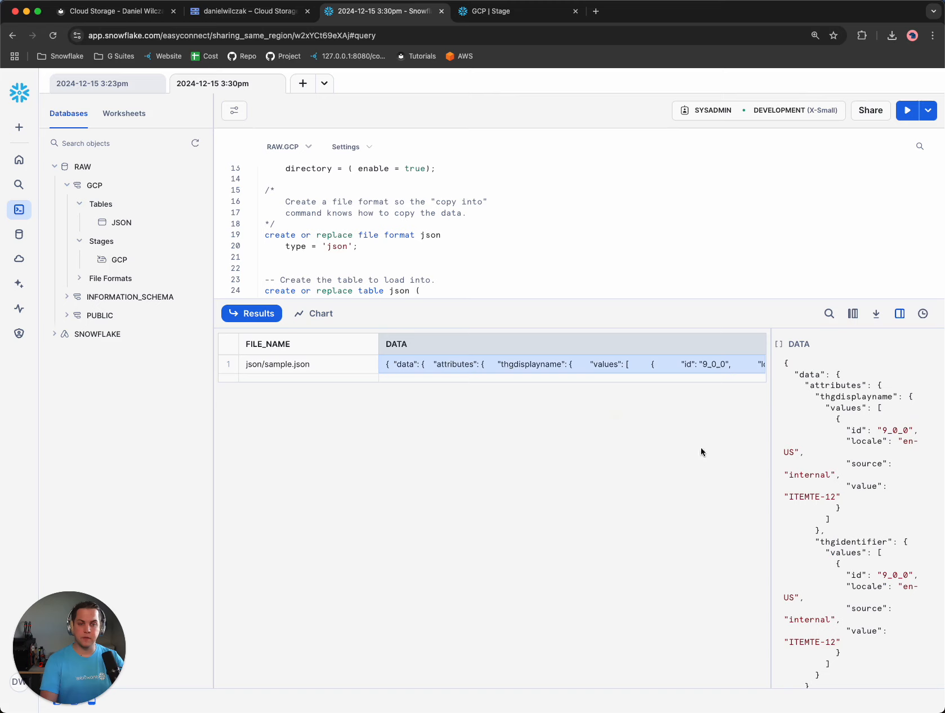
left_click_drag(772, 443, 589, 436)
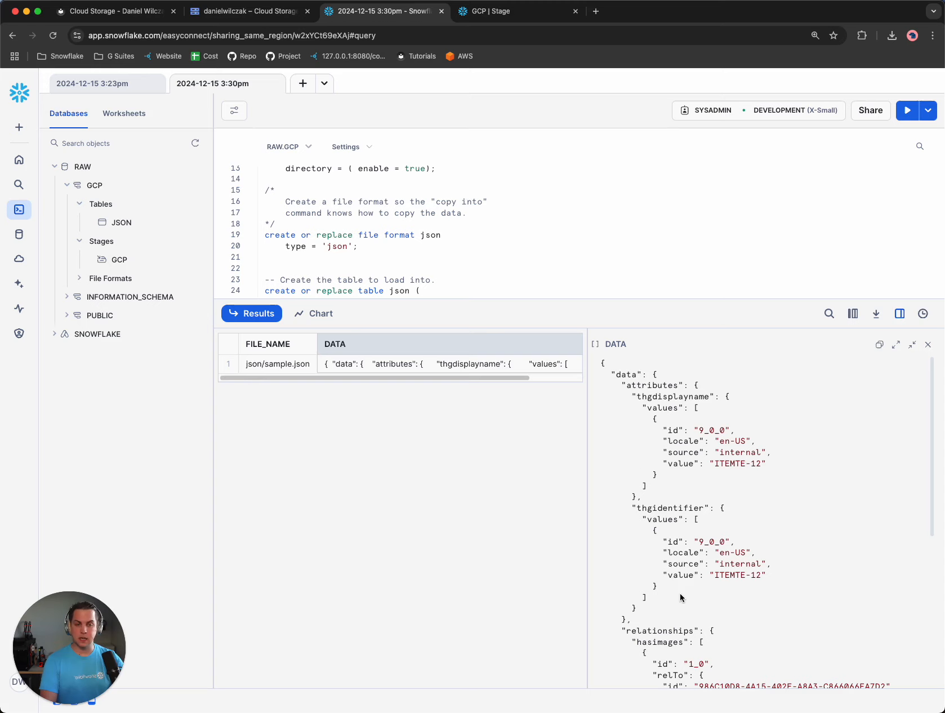
left_click_drag(620, 300, 635, 450)
scroll(495, 376, "down", 1)
left_click(429, 438)
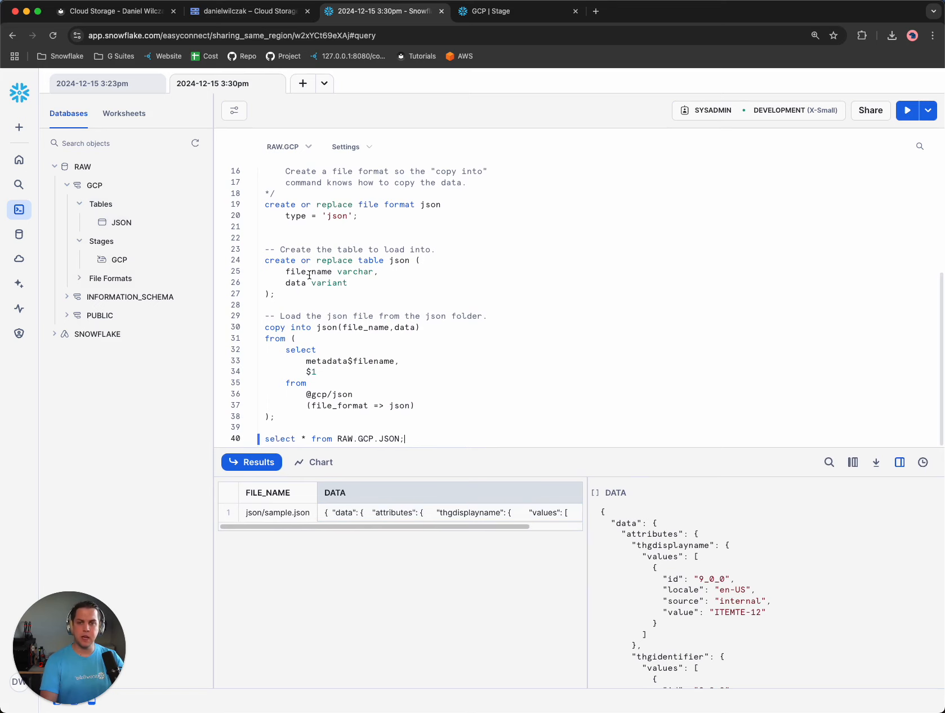
Switch to the Cloud Storage tutorial page and read the Automatic Loading section's Google Cloud instructions on the project ID and CLI.
left_click(121, 11)
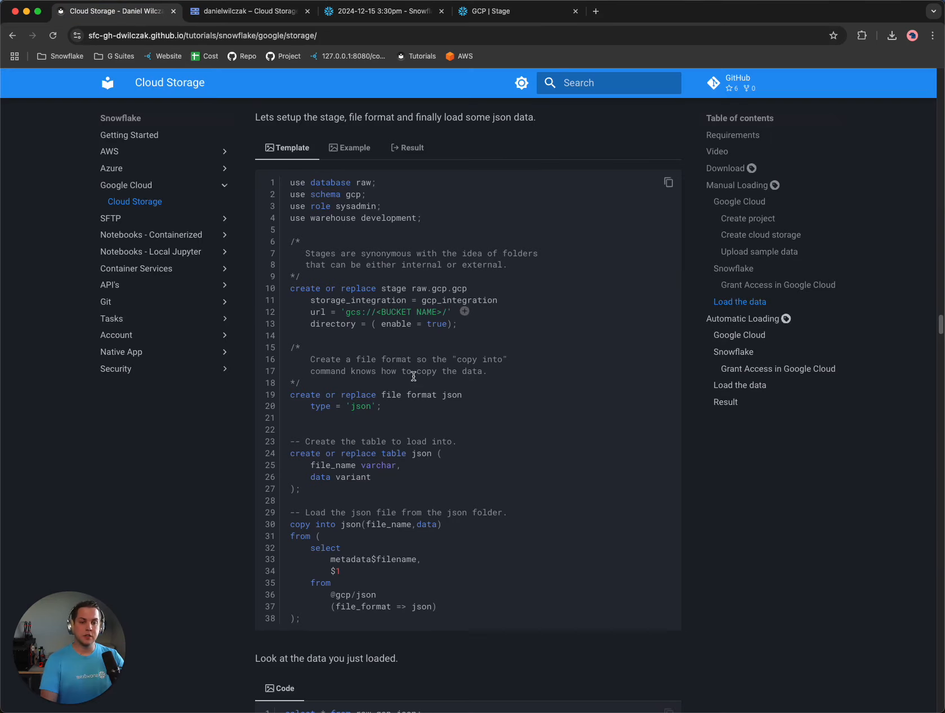
scroll(415, 377, "down", 1)
scroll(414, 380, "down", 2)
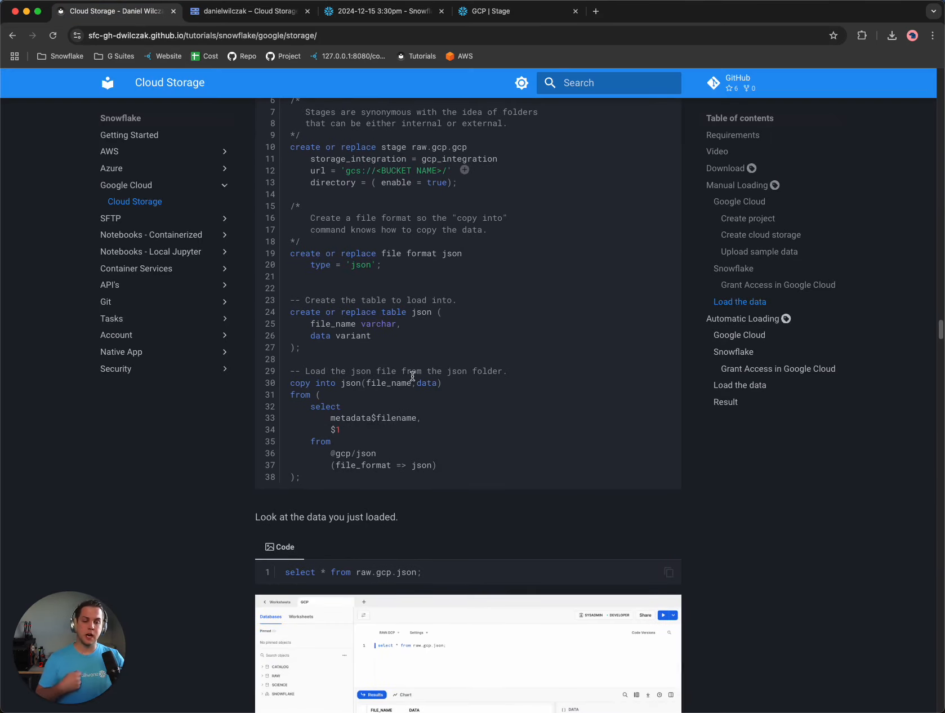
scroll(414, 380, "down", 10)
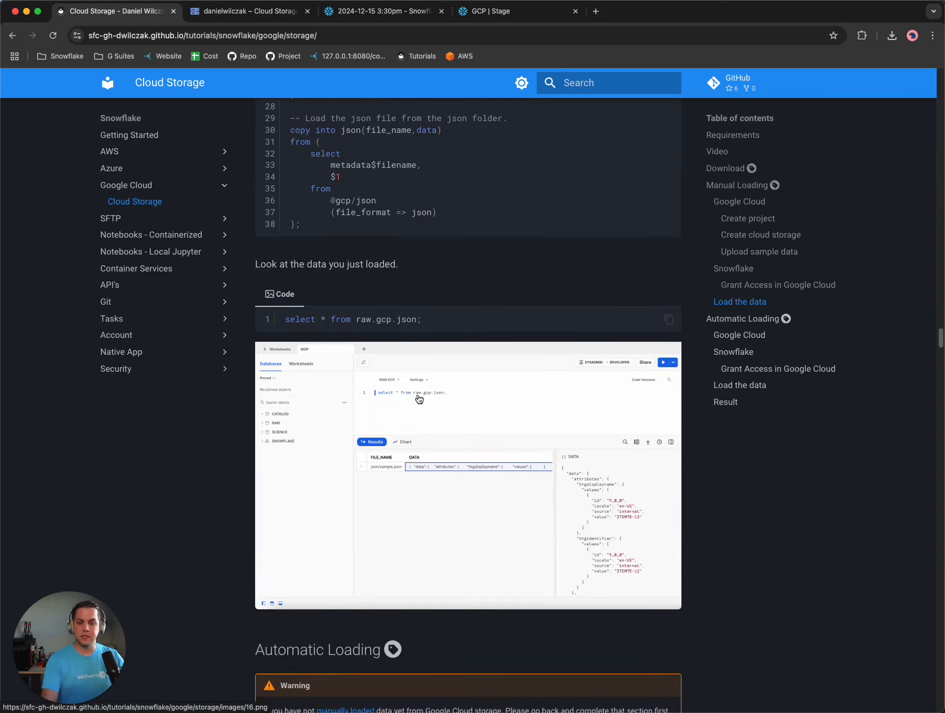
scroll(423, 396, "down", 4)
scroll(425, 396, "down", 5)
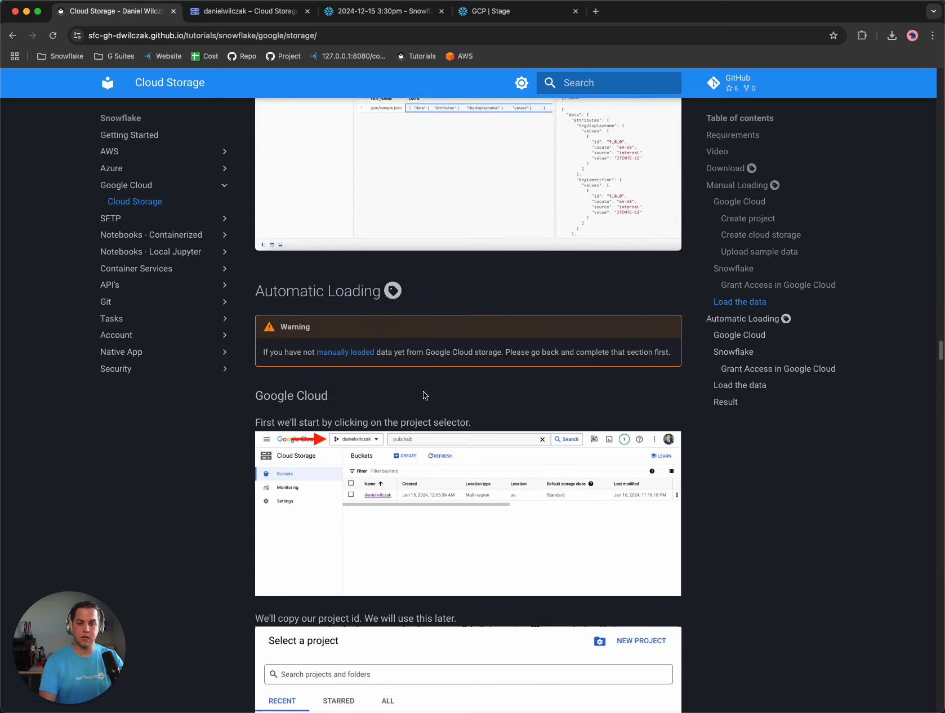
scroll(424, 395, "down", 3)
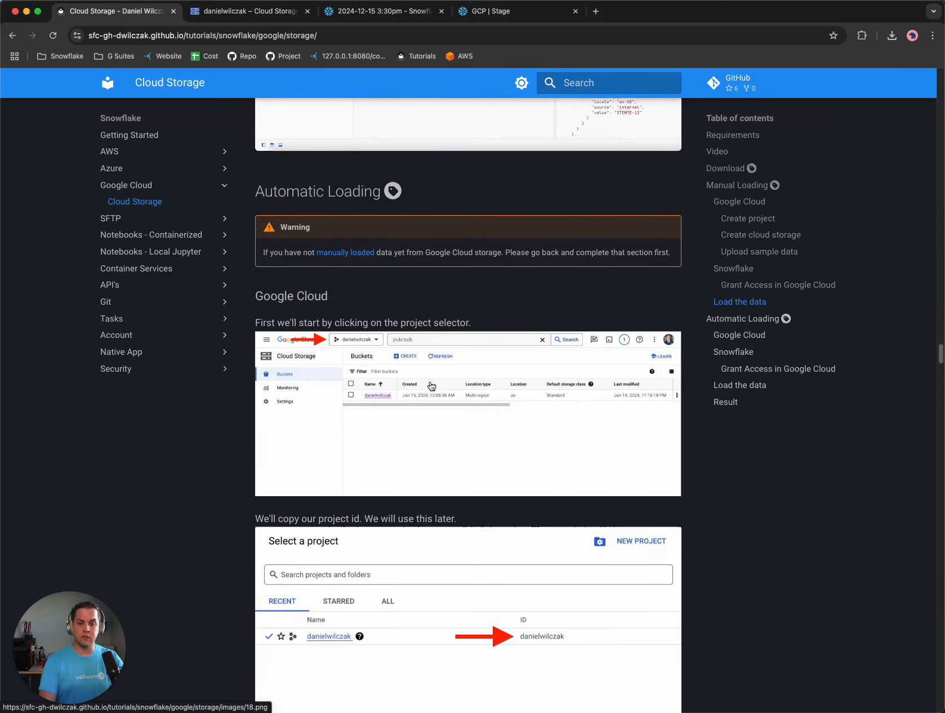
scroll(434, 387, "down", 1)
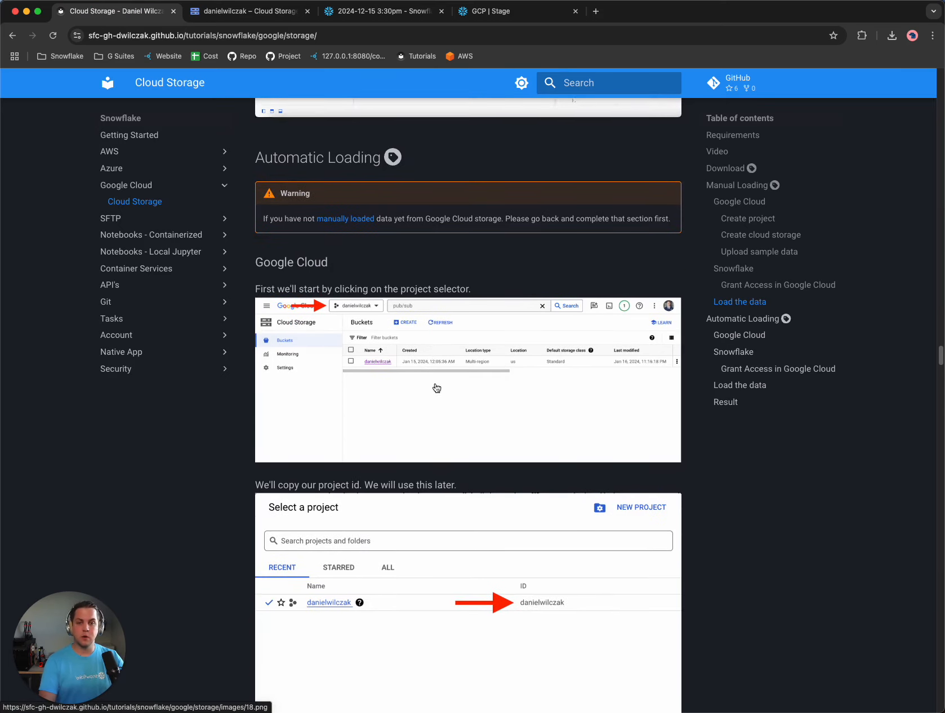
scroll(380, 376, "down", 5)
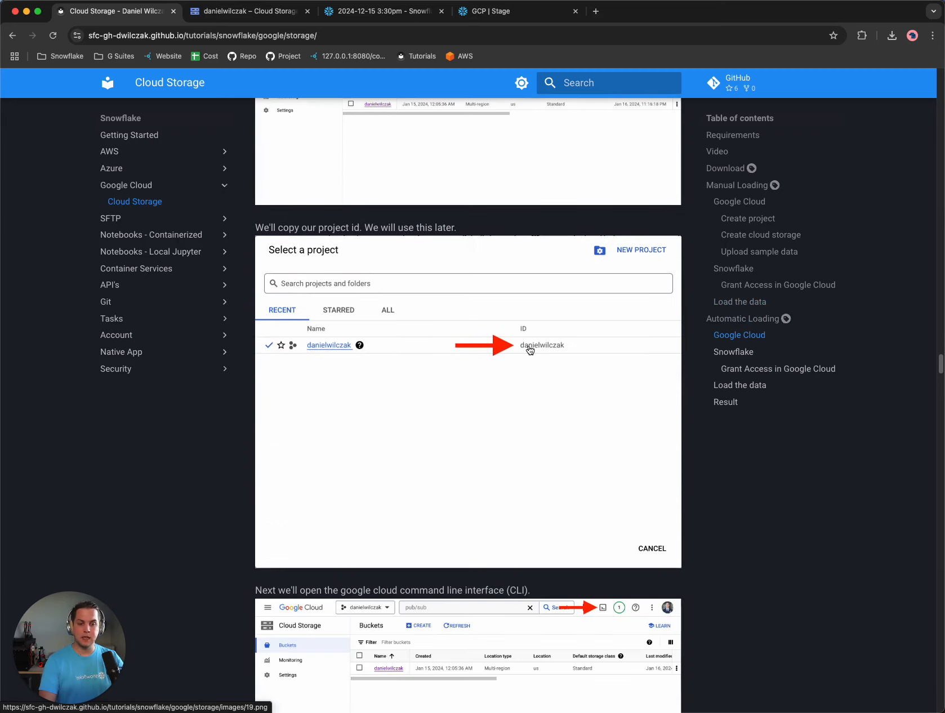
scroll(530, 350, "down", 3)
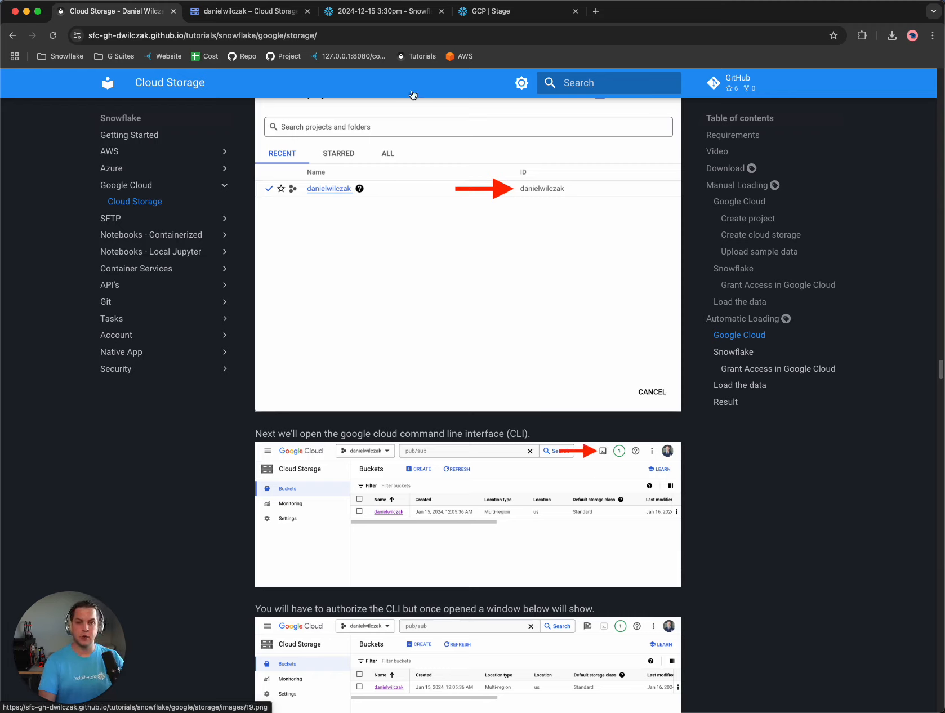
Switch to the Google Cloud console, copy the current project's ID from the project selector and close the selector.
left_click(271, 14)
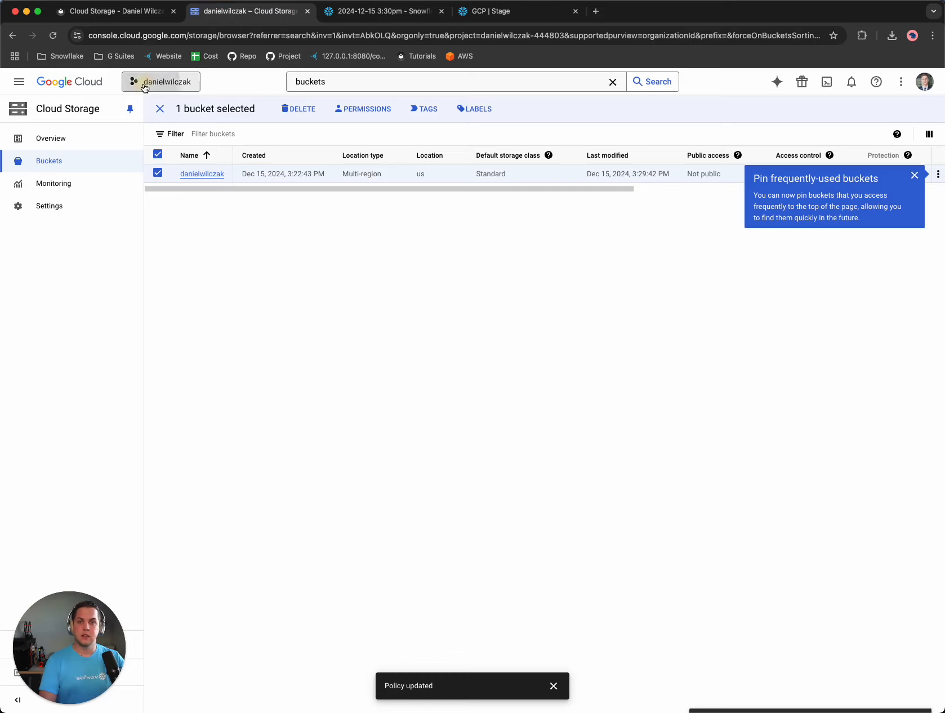
left_click(167, 85)
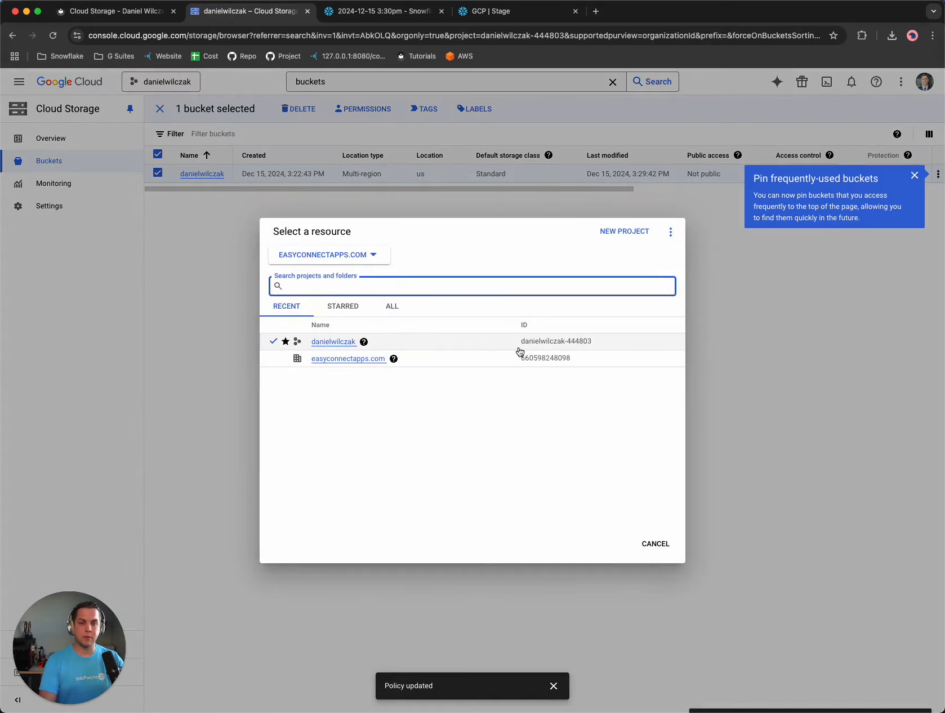
left_click_drag(521, 341, 596, 348)
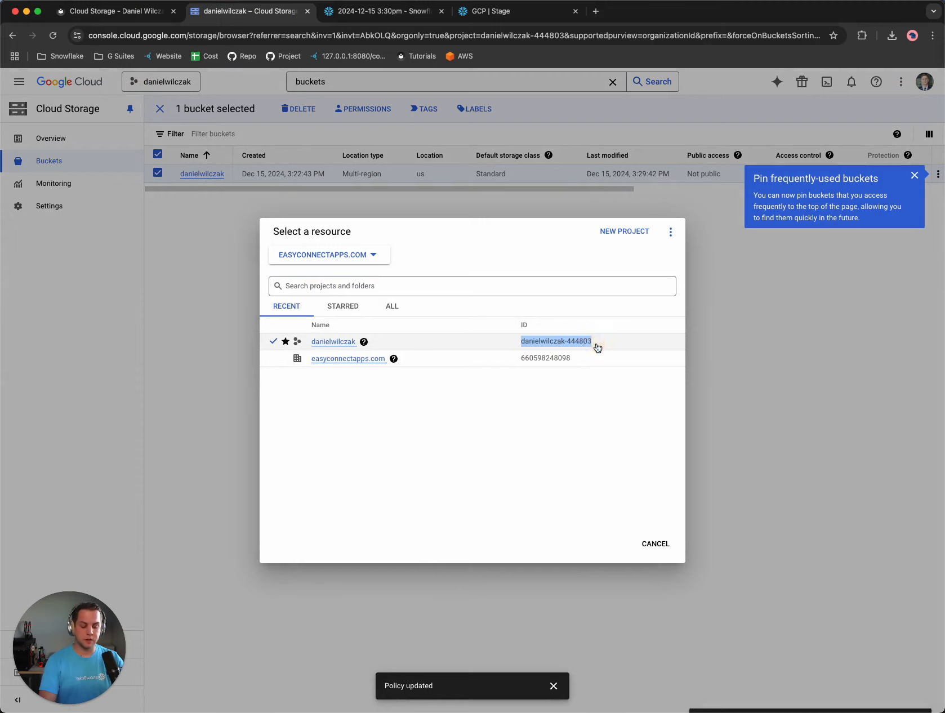
key("super+c")
left_click(656, 544)
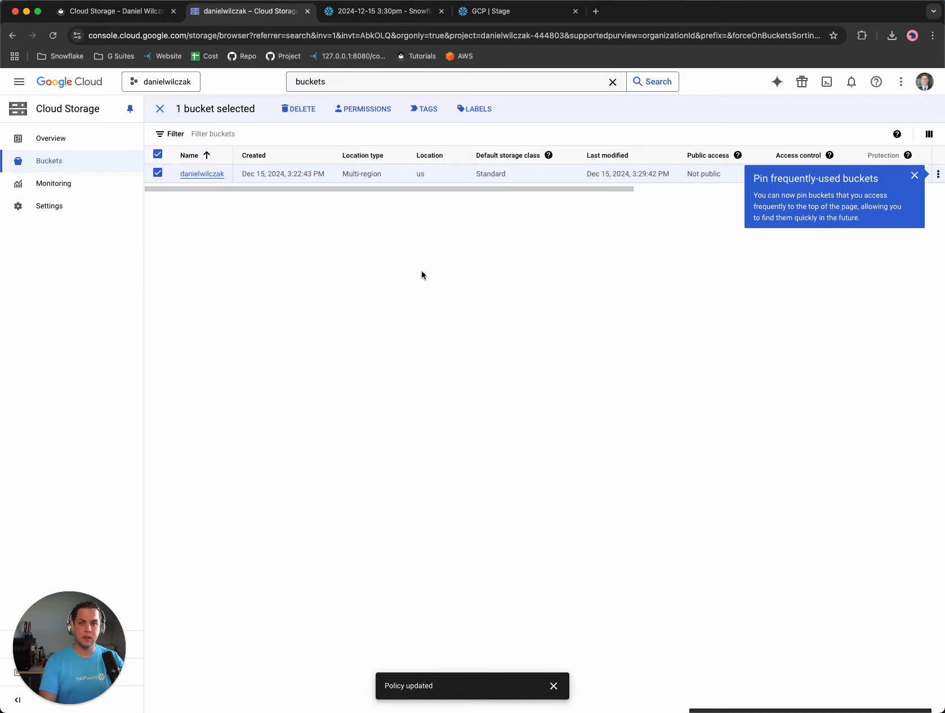
Open Cloud Shell for the project and enlarge its terminal pane.
left_click(827, 82)
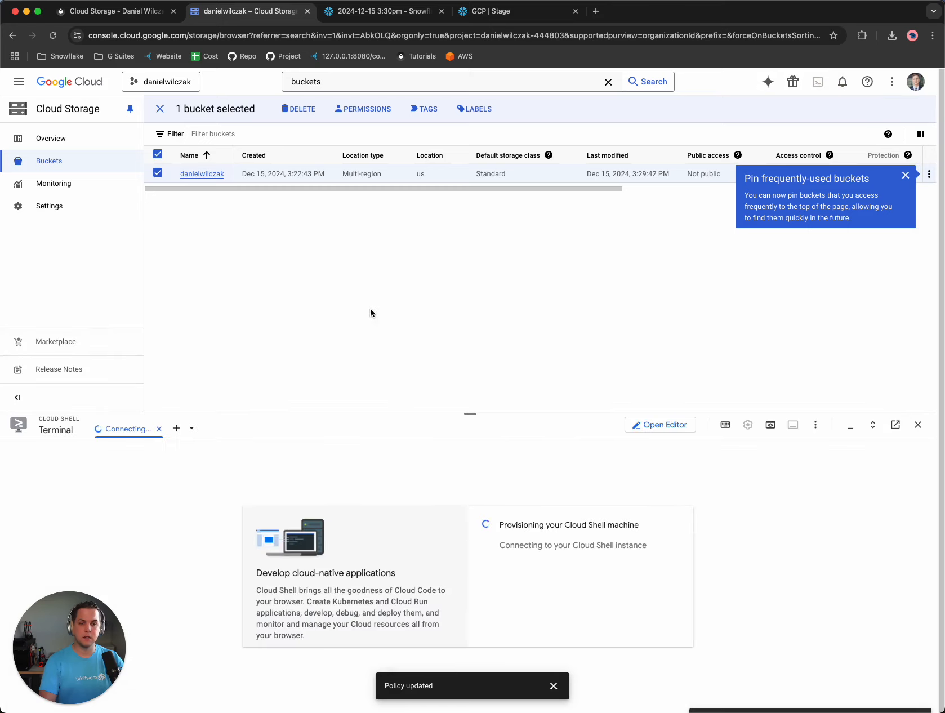
left_click_drag(409, 411, 416, 339)
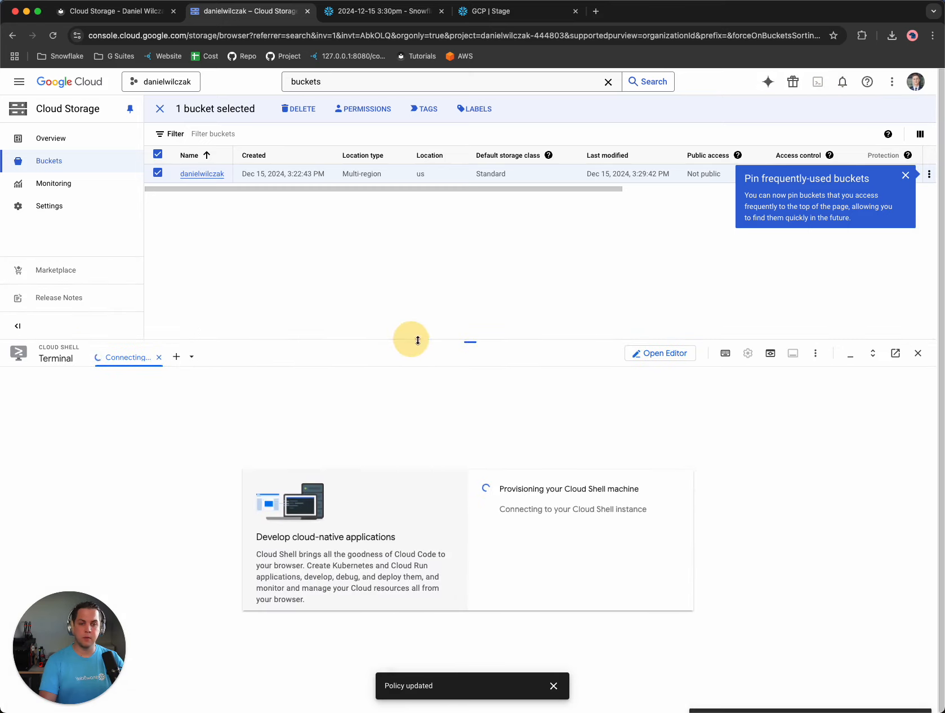
Switch to the Cloud Storage tutorial and find the template command for setting the current project.
left_click(116, 11)
scroll(503, 227, "down", 1)
scroll(503, 226, "down", 5)
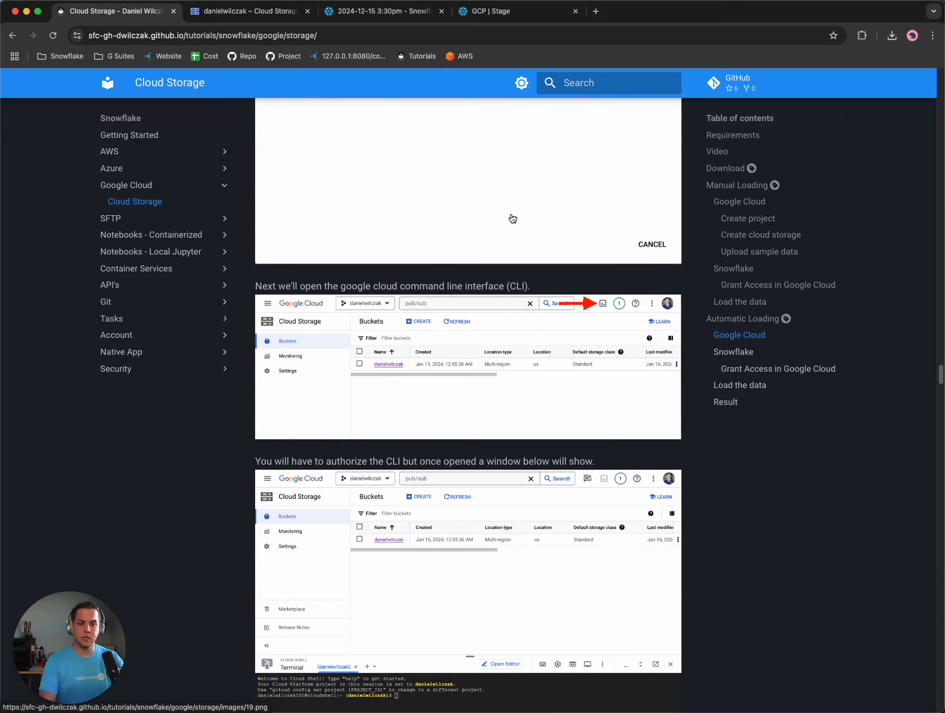
scroll(513, 219, "down", 4)
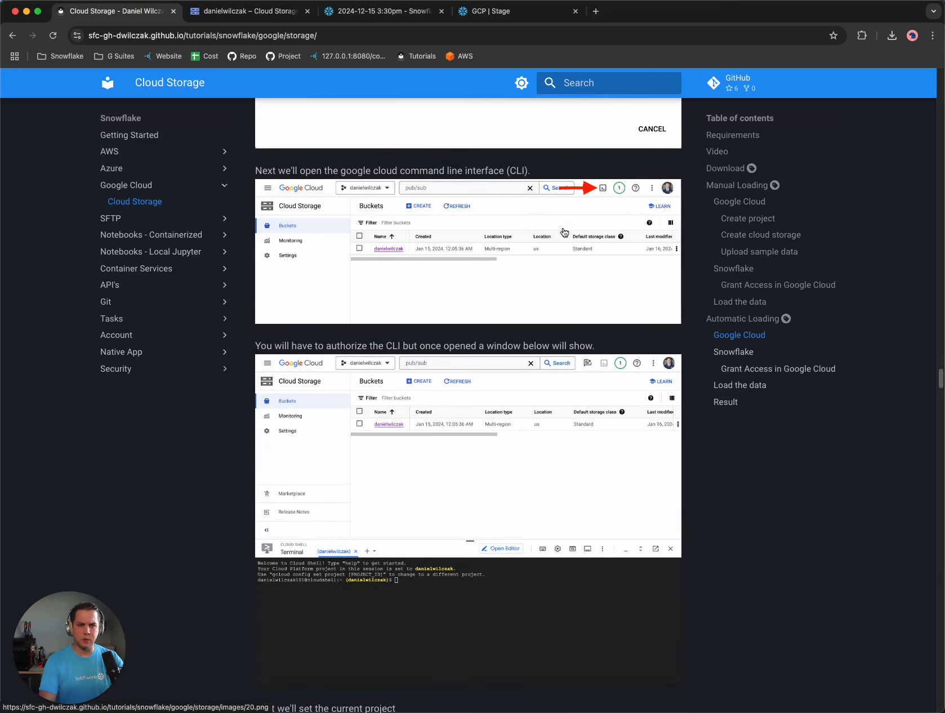
scroll(510, 308, "down", 4)
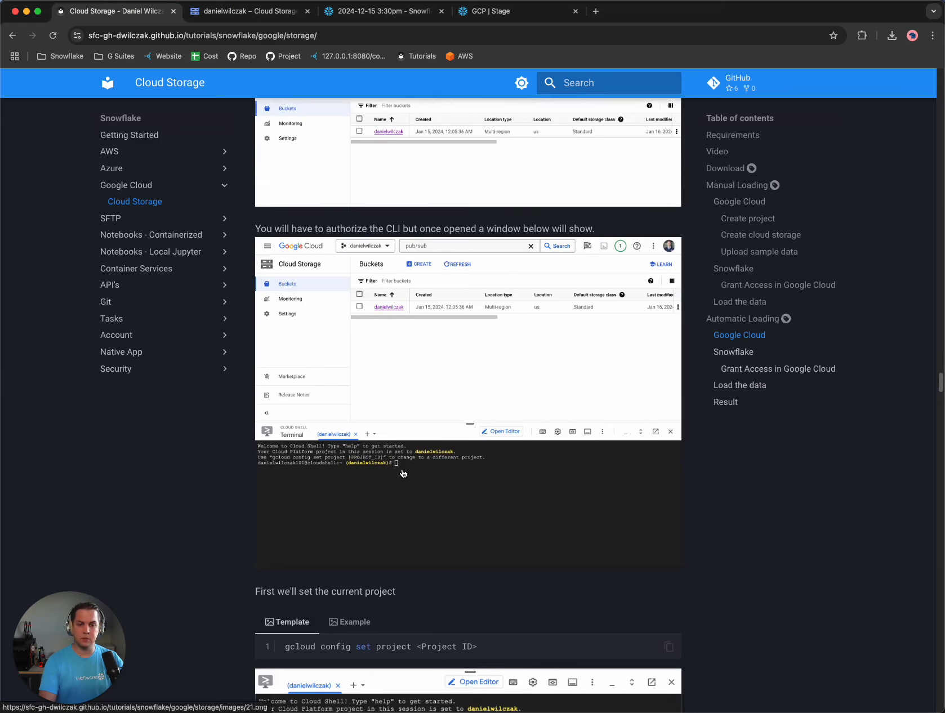
scroll(410, 474, "down", 5)
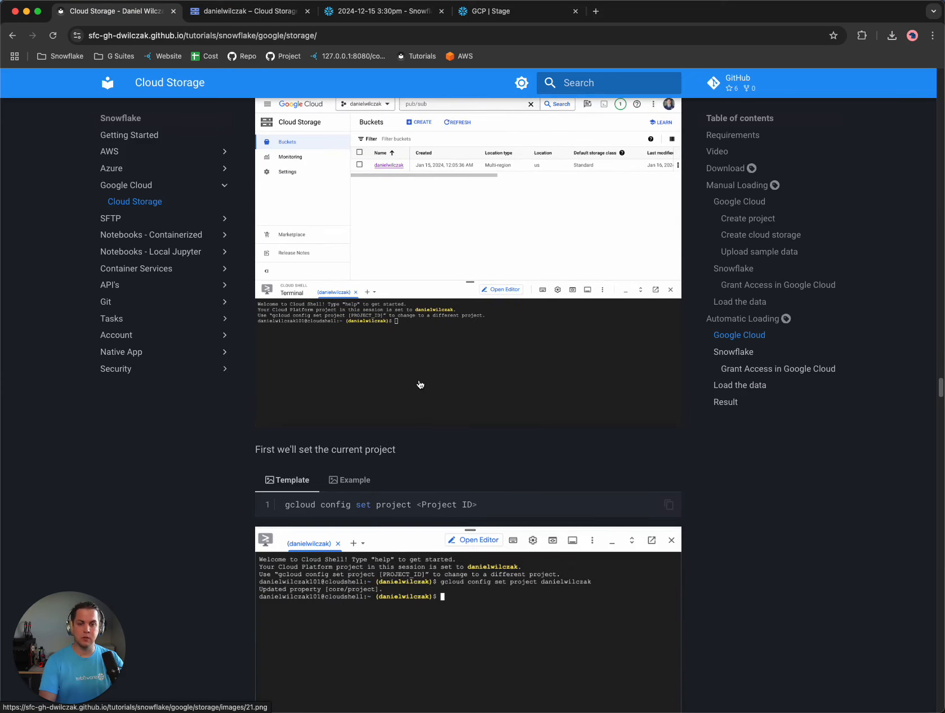
scroll(421, 398, "down", 1)
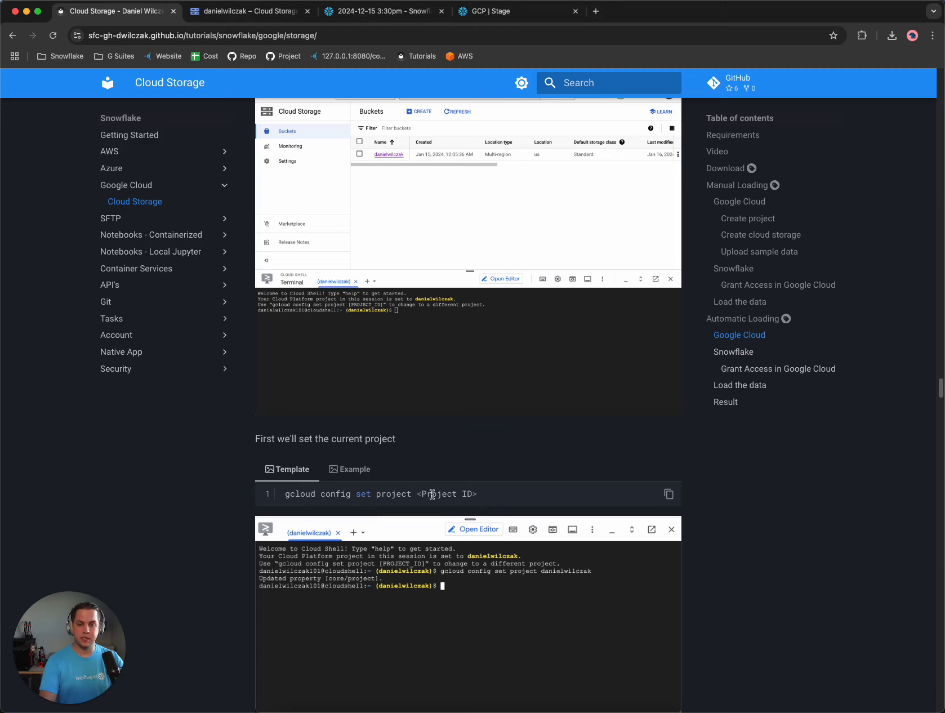
Switch to Snowflake, create a new SQL worksheet and add the Google Cloud project ID as a comment.
left_click(410, 12)
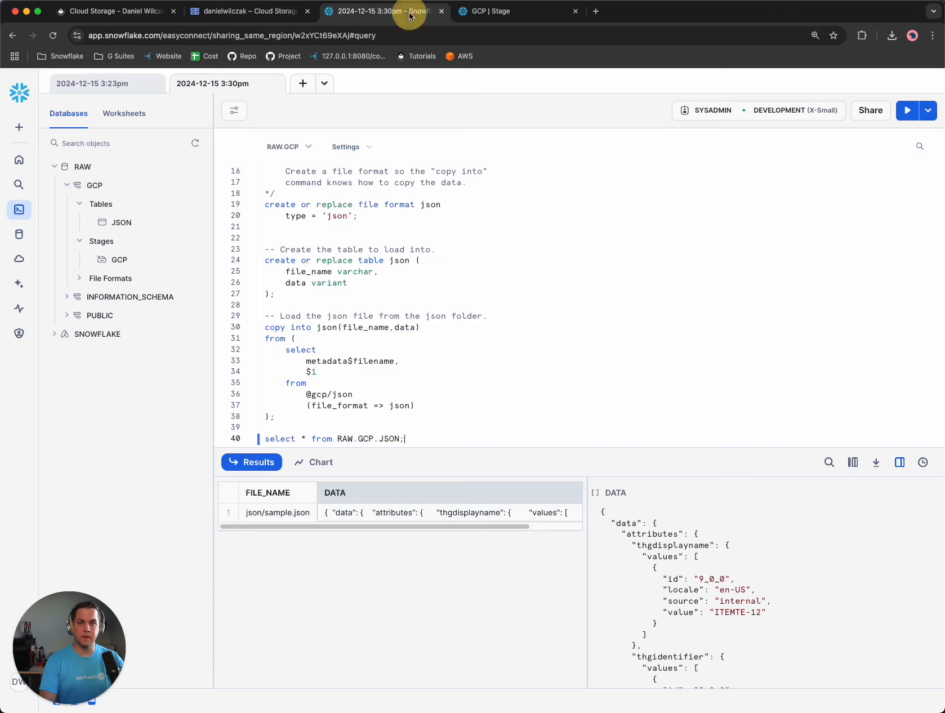
left_click(303, 84)
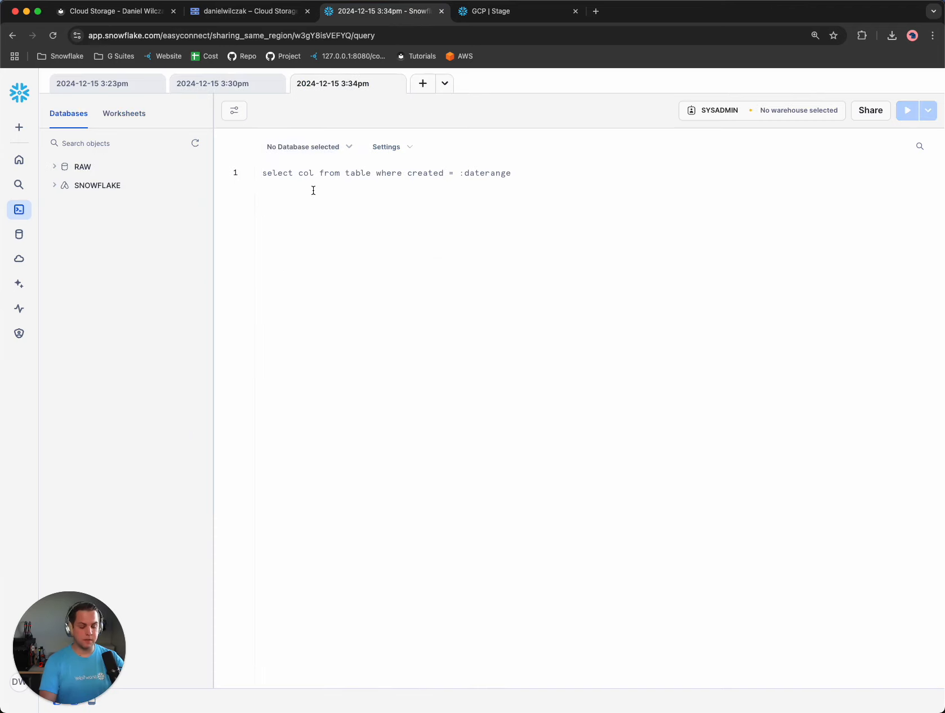
key("ctrl+a")
type("--")
key("ctrl+v")
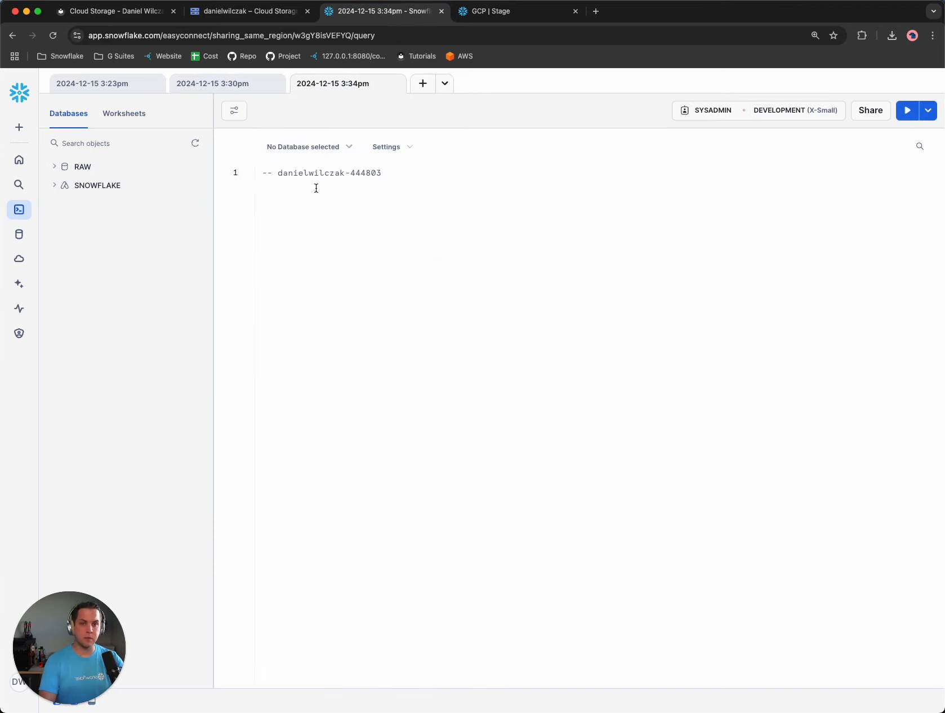
Copy the tutorial's "gcloud config set project <Project ID>" template into the Snowflake worksheet, below the project ID comment.
left_click(144, 13)
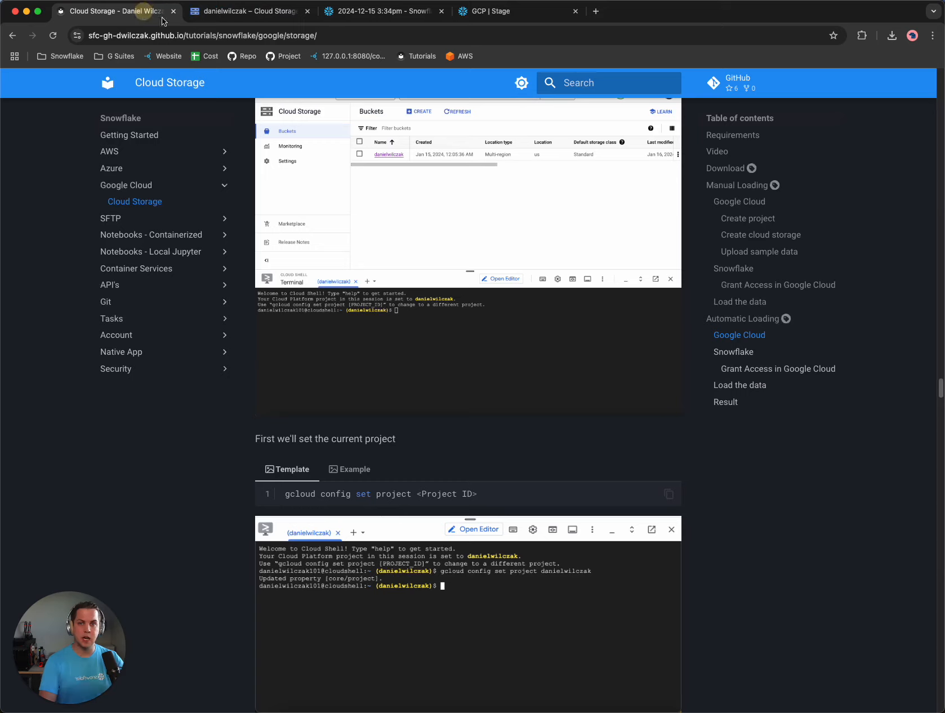
left_click(668, 494)
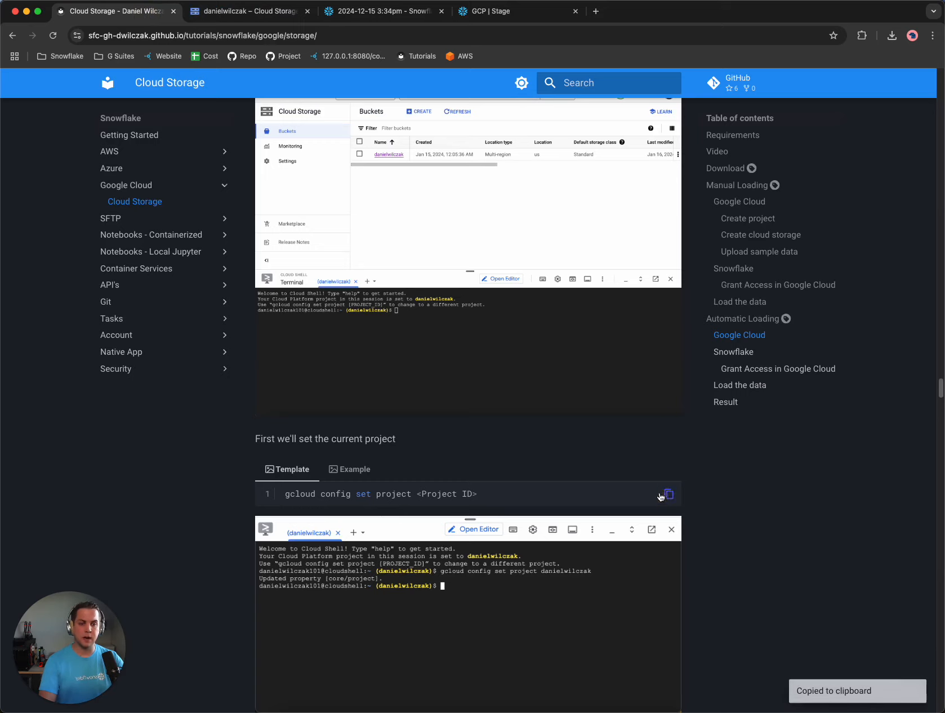
left_click(397, 11)
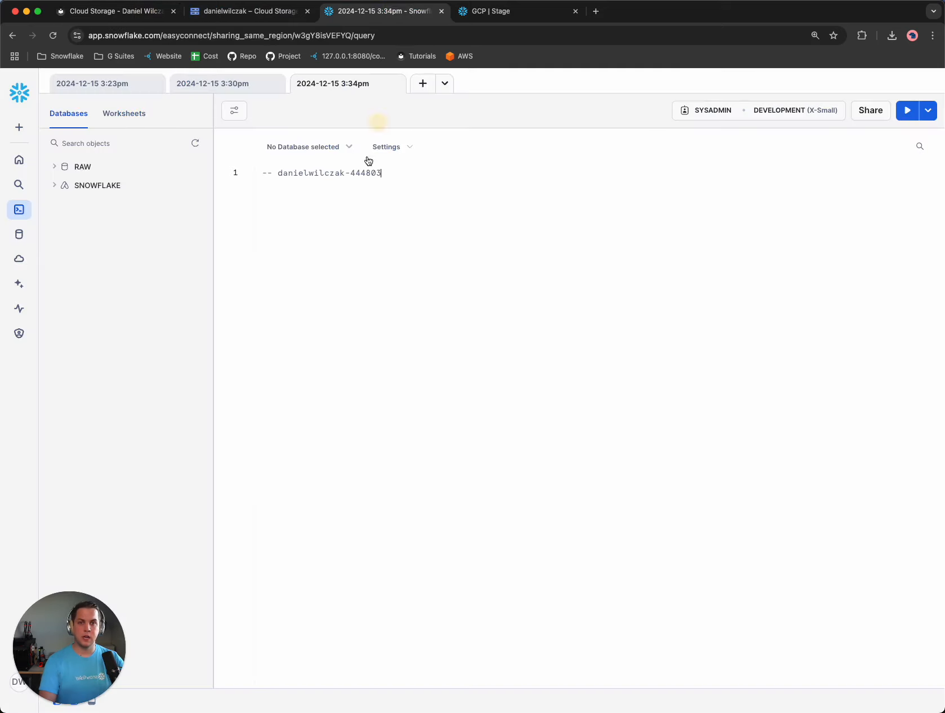
left_click(421, 207)
key("Return")
key("Return")
key("super+v")
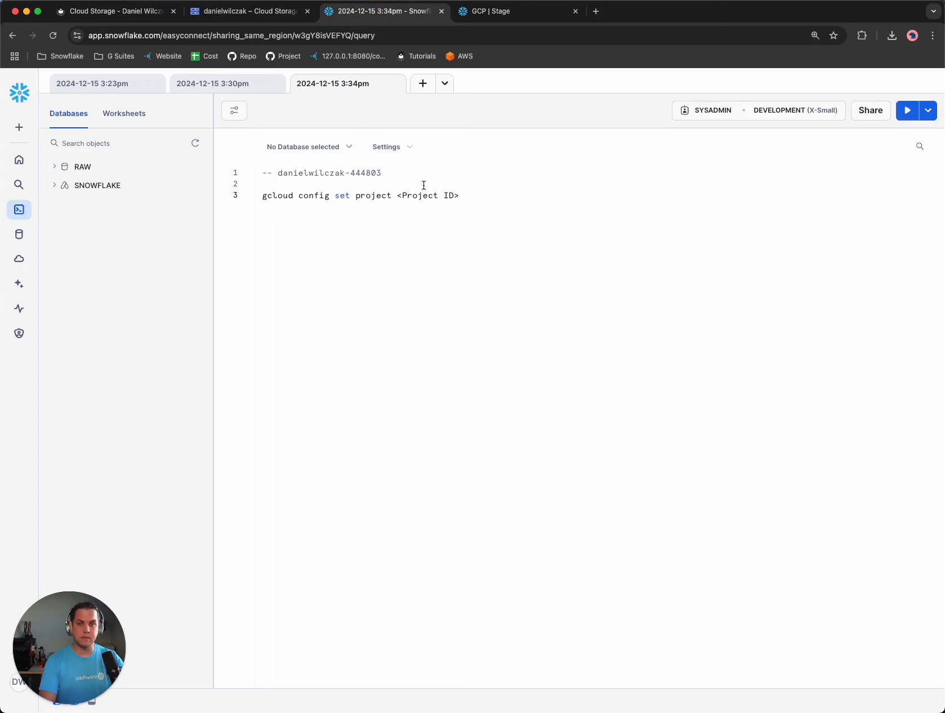
Comment out the gcloud line and replace its <Project ID> placeholder with the project ID from the first line.
left_click(262, 194)
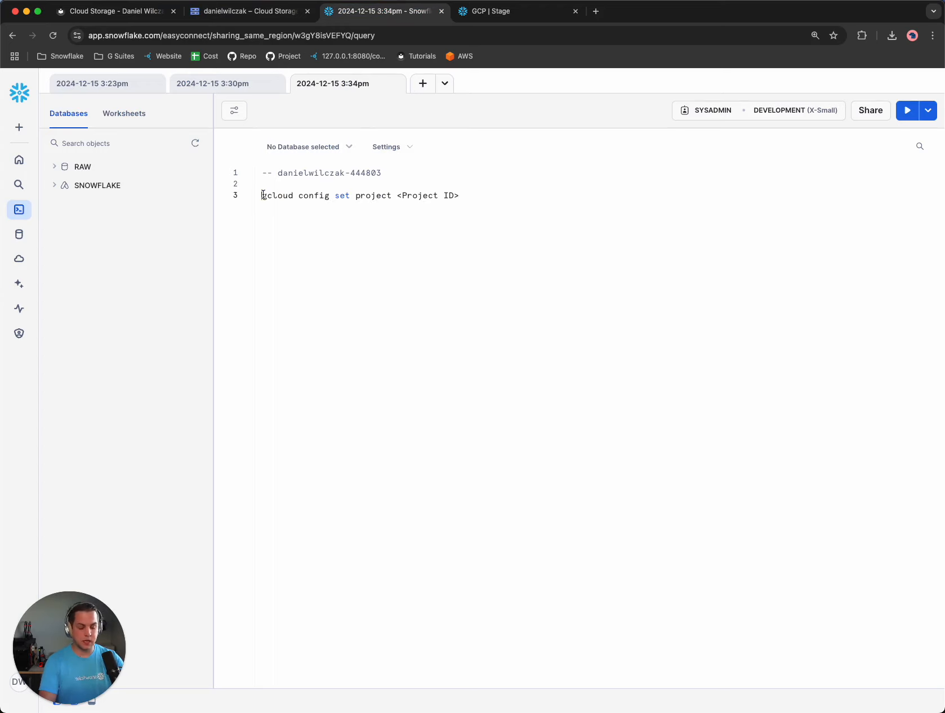
type("--")
left_click_drag(381, 173, 281, 171)
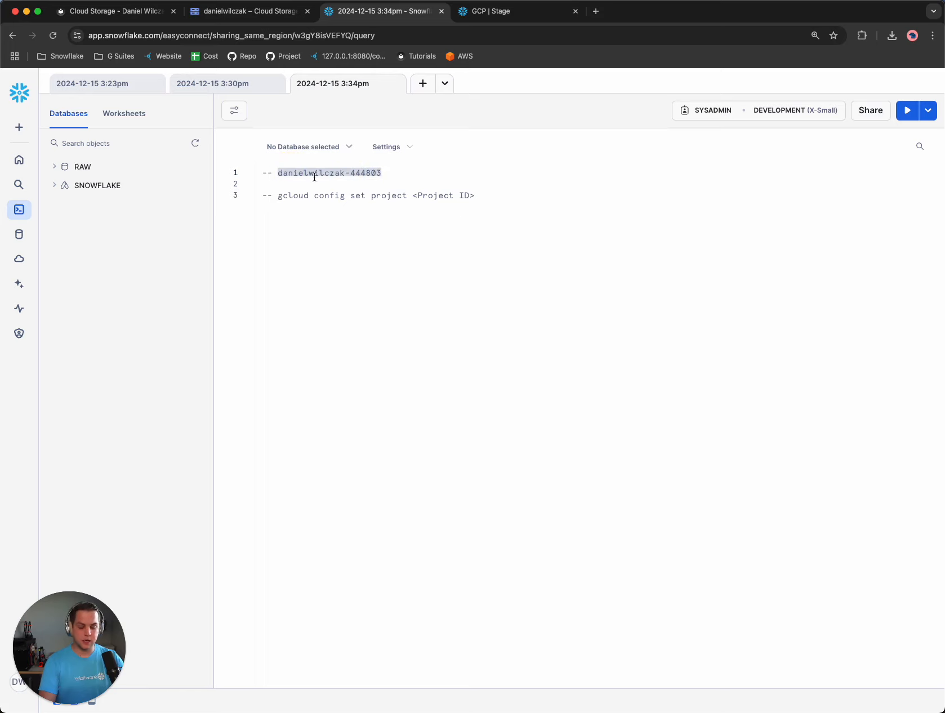
left_click_drag(474, 195, 414, 196)
key("super+v")
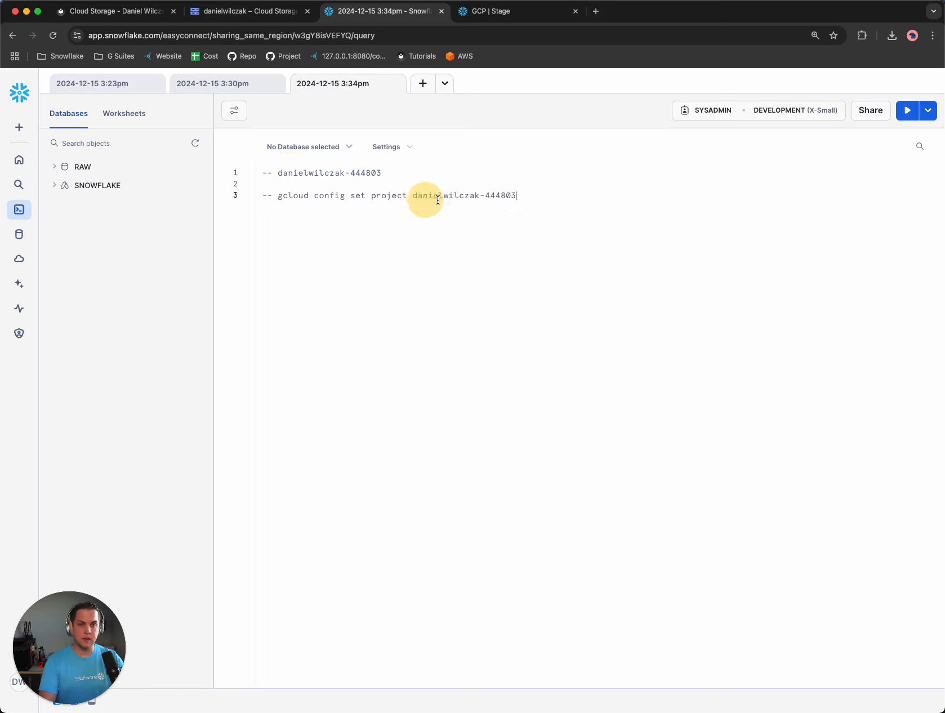
Run the completed "gcloud config set project" command in Google Cloud Shell and authorize Cloud Shell to use the credentials.
left_click_drag(526, 198, 278, 196)
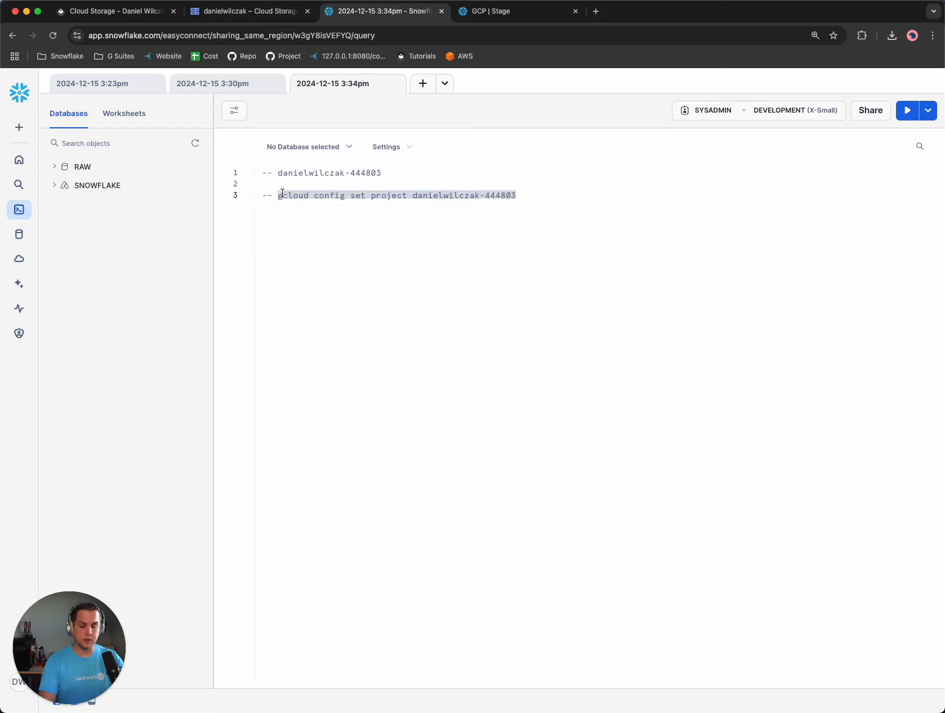
left_click(259, 12)
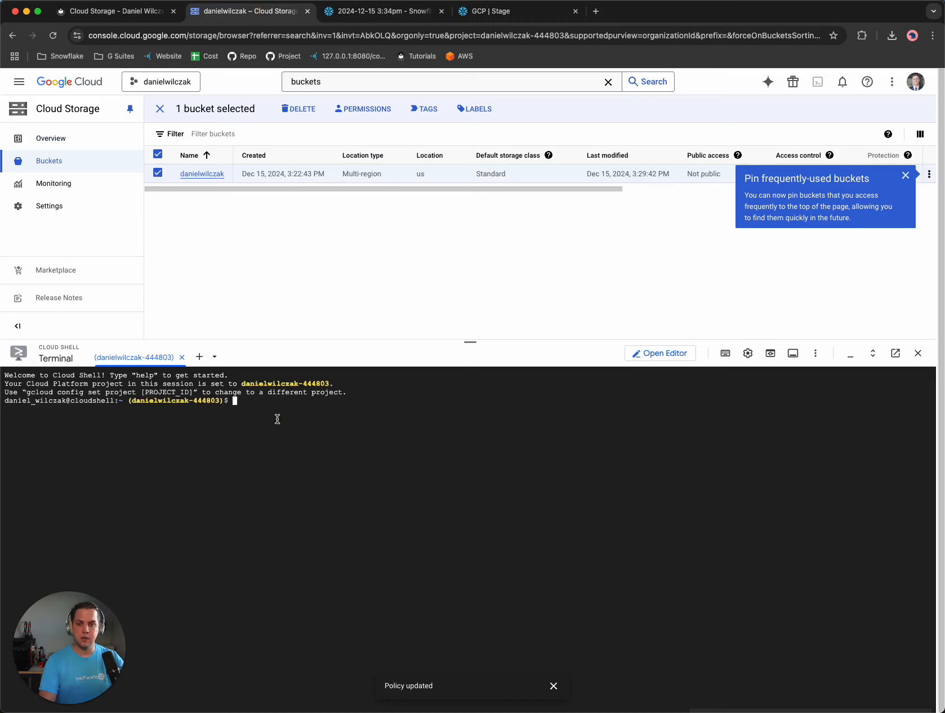
key("super+v")
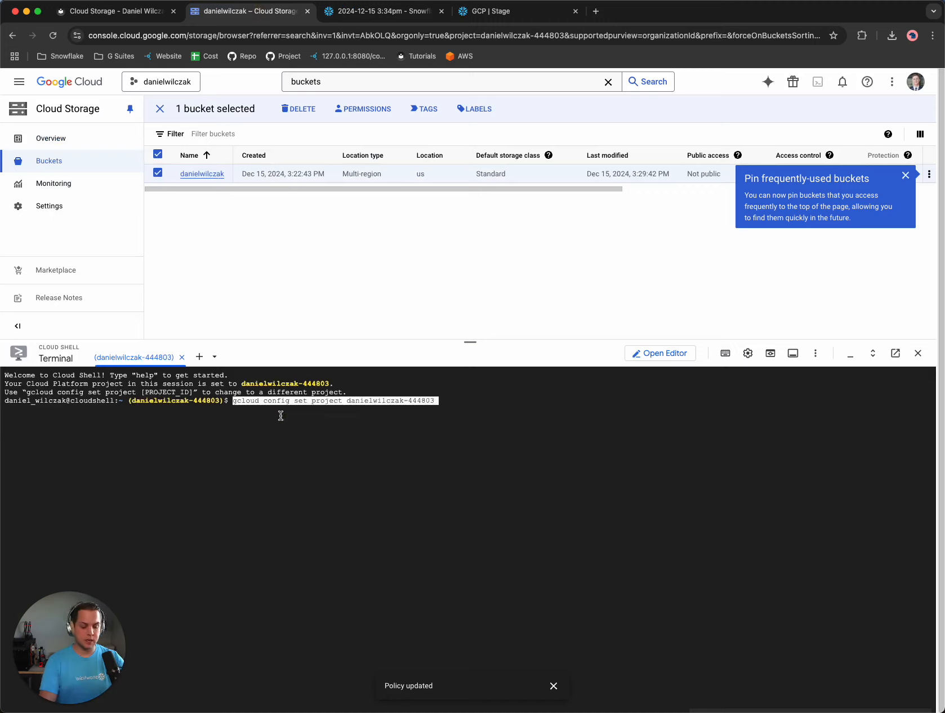
key("Return")
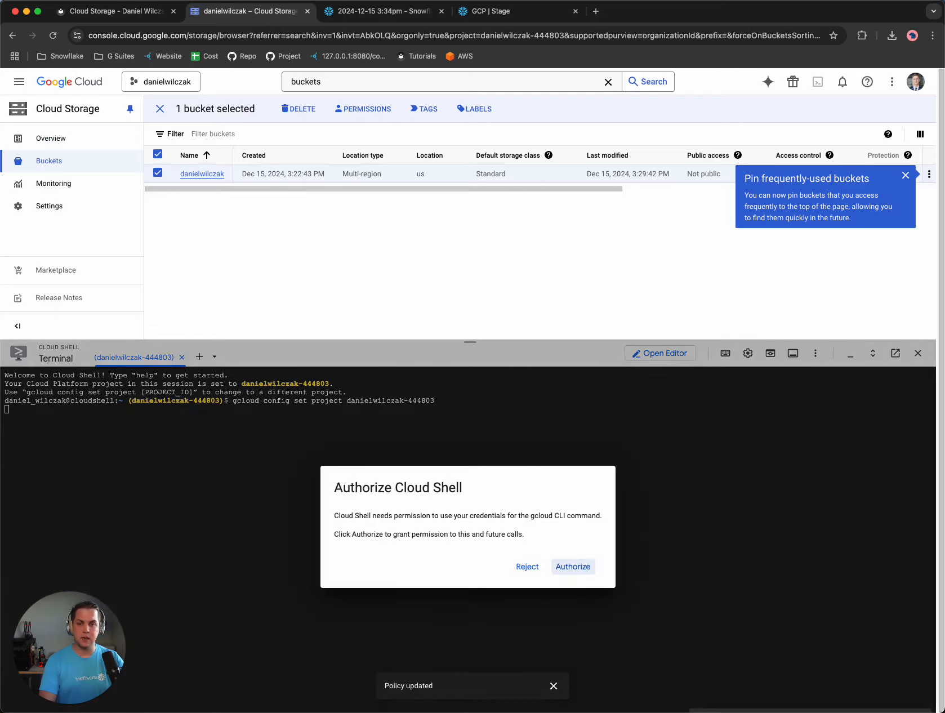
left_click(565, 562)
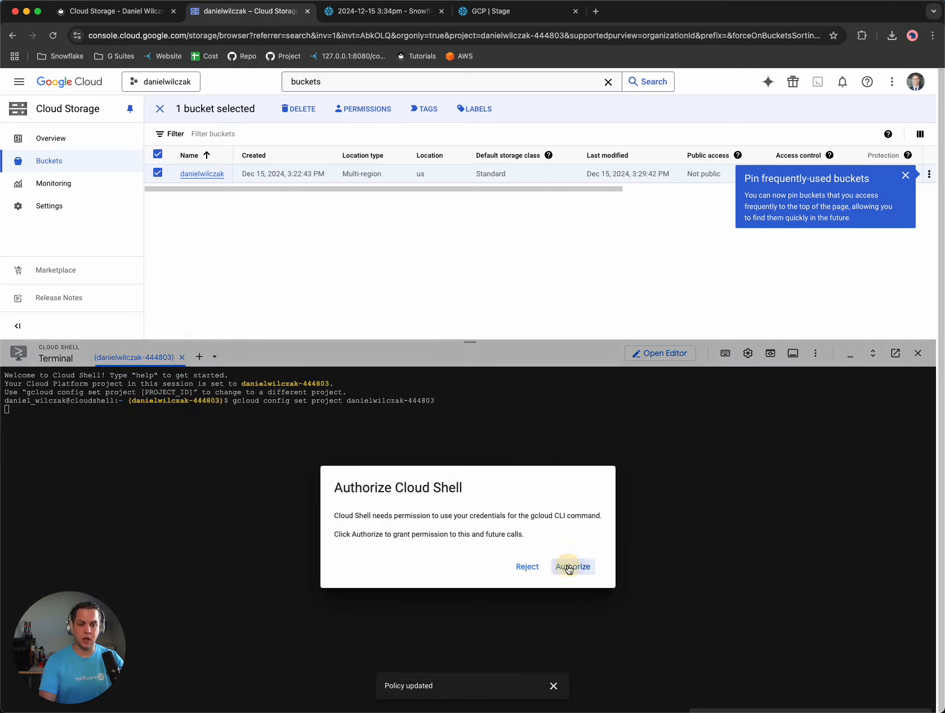
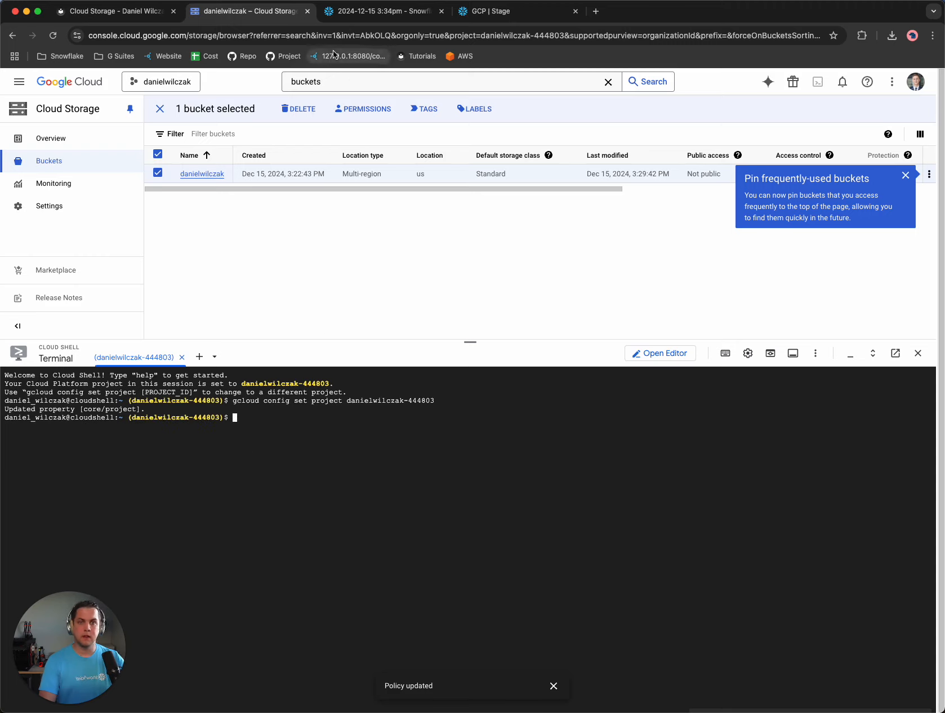
Copy the template command for creating the cloud storage notification topic from the Cloud Storage tutorial.
left_click(154, 16)
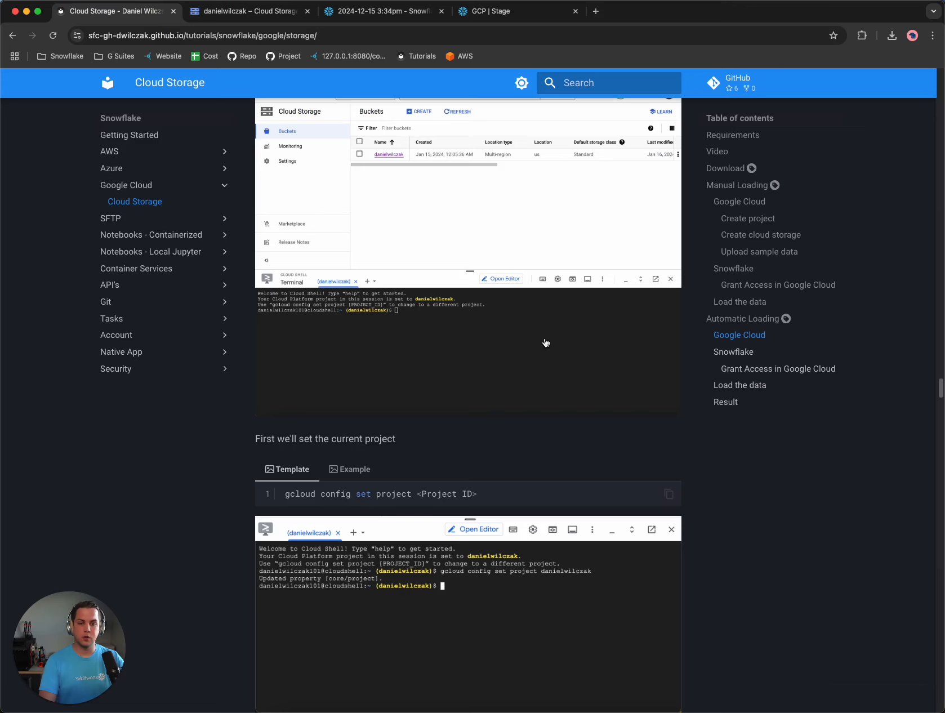
scroll(570, 341, "down", 6)
scroll(580, 344, "down", 2)
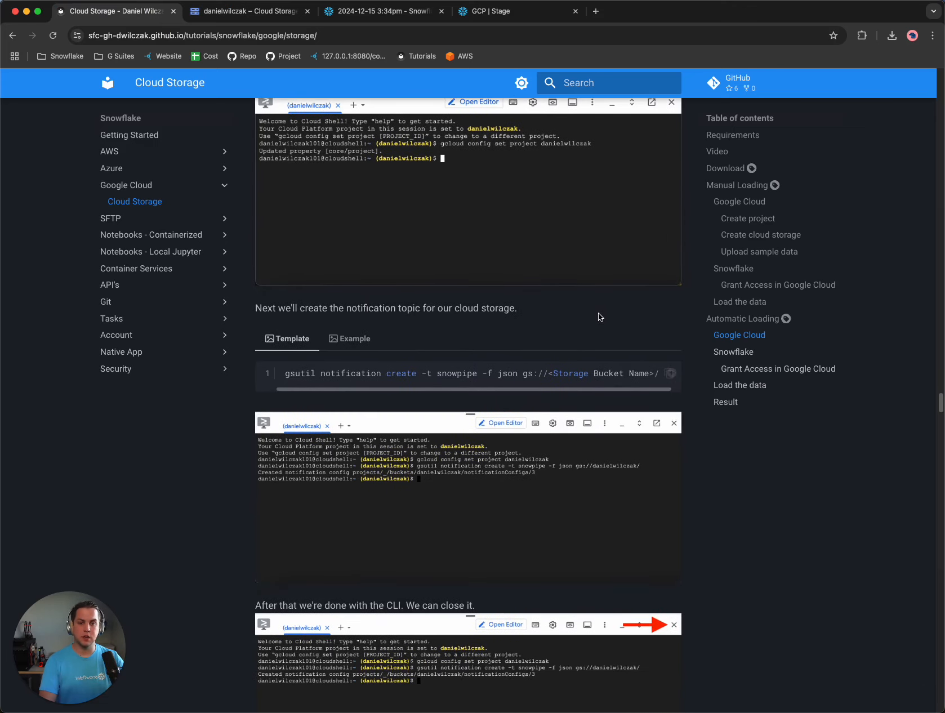
scroll(611, 332, "down", 1)
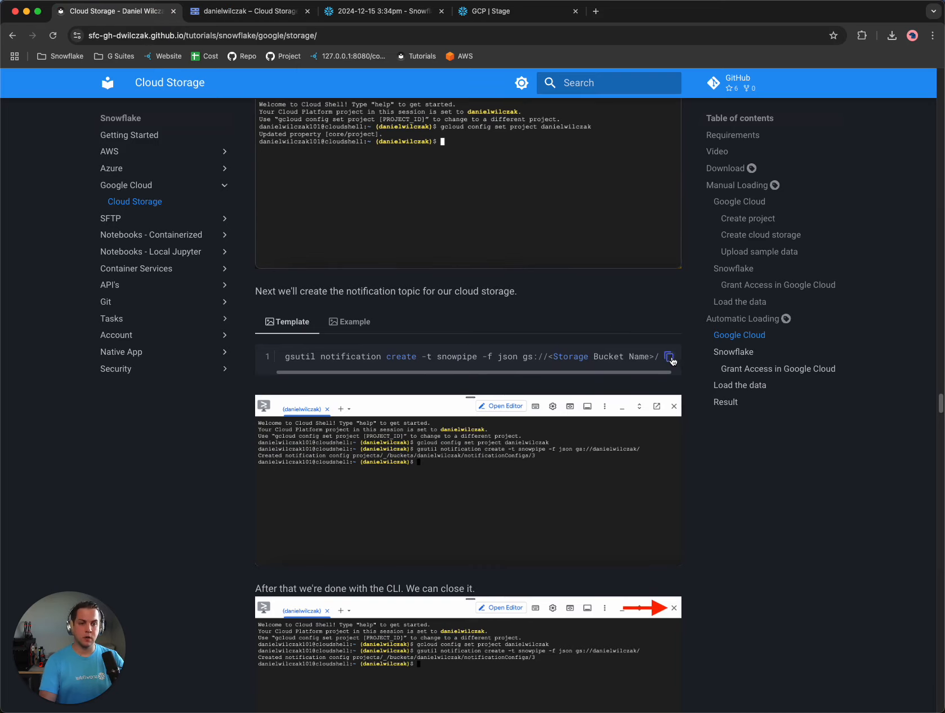
left_click(671, 359)
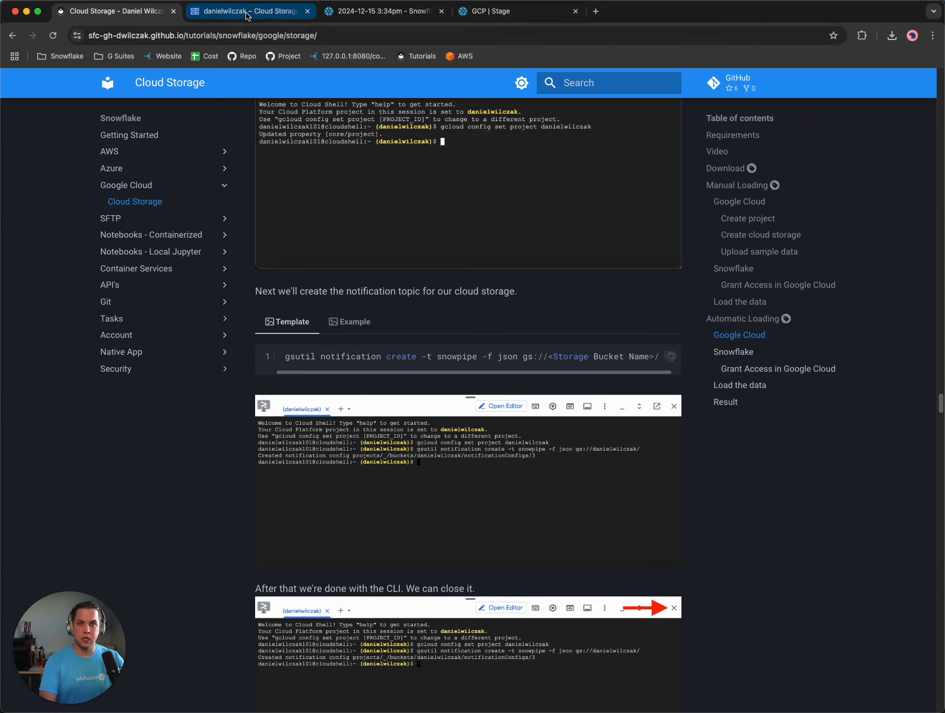
Add the copied gsutil notification command to the Snowflake worksheet as a comment, replacing <Storage Bucket Name> with the bucket's name.
left_click(389, 12)
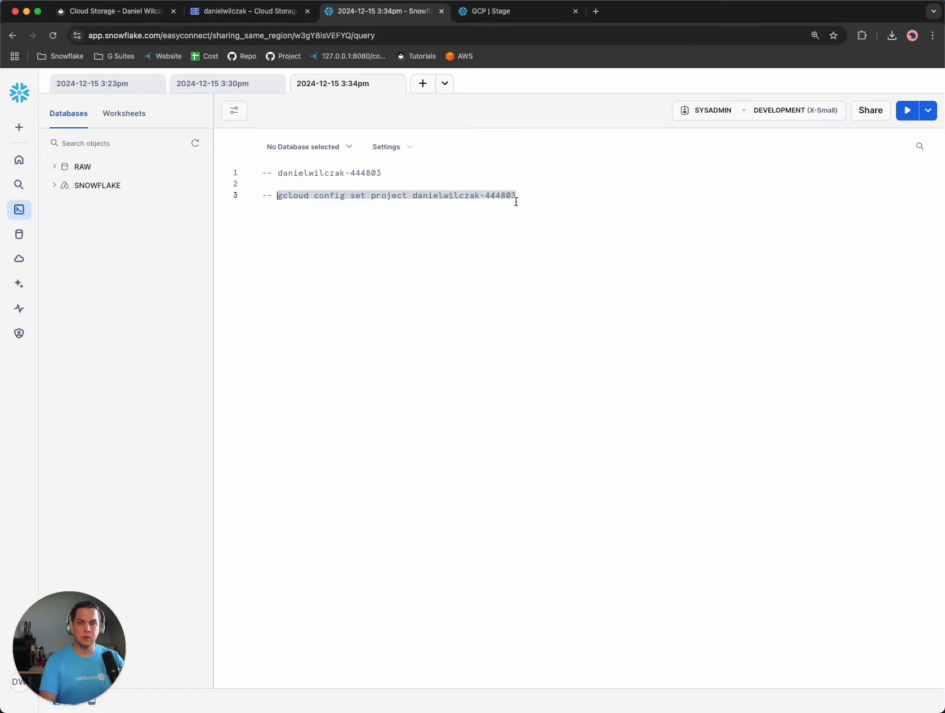
left_click(539, 206)
key("Return")
key("Return")
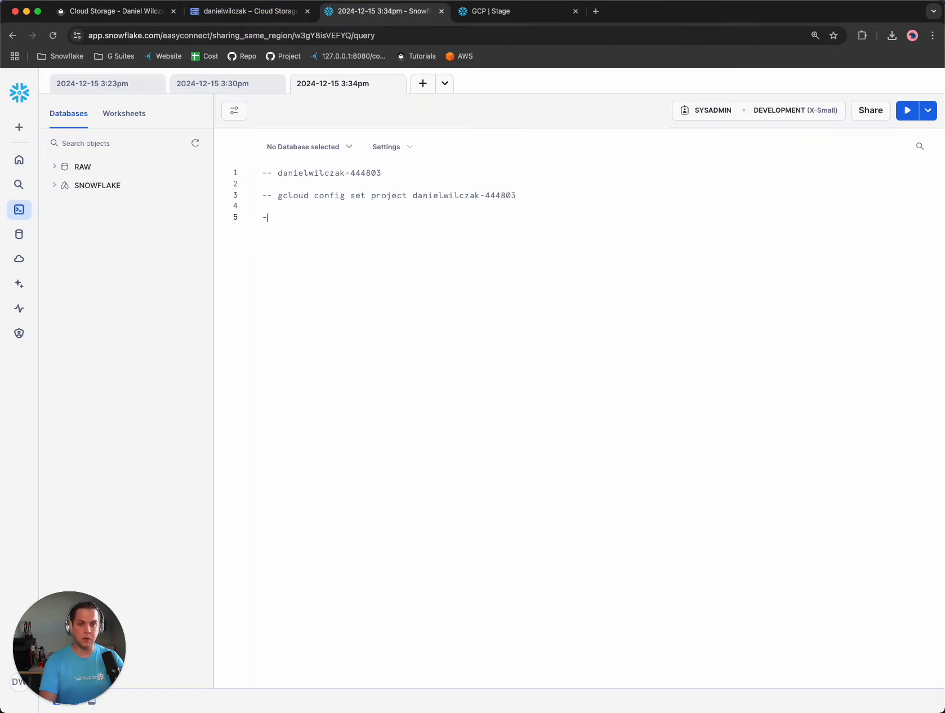
type("--")
key("super+v")
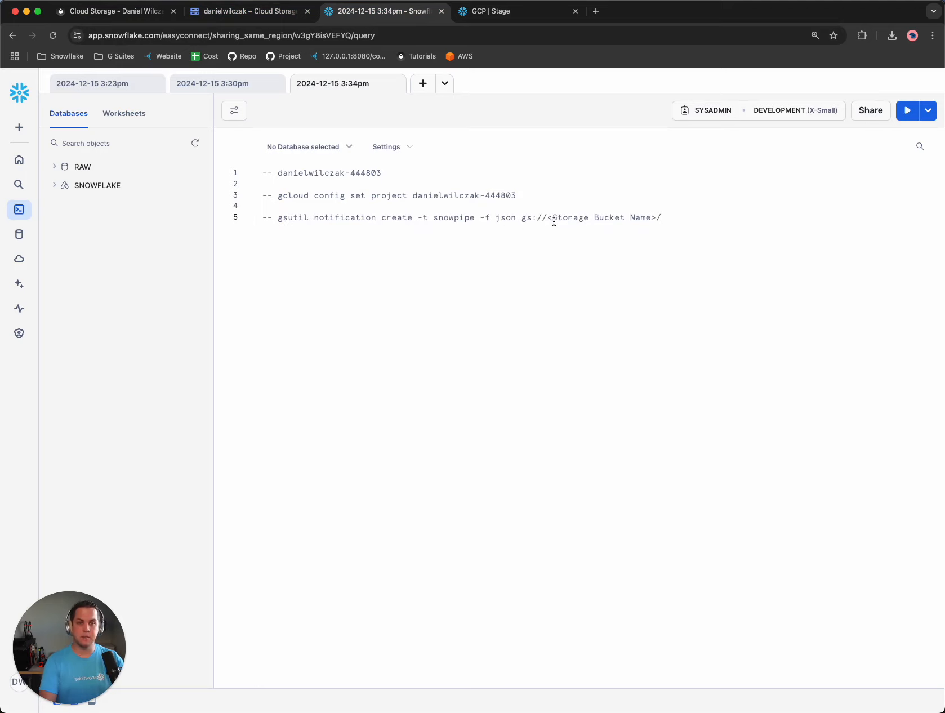
left_click_drag(547, 219, 658, 219)
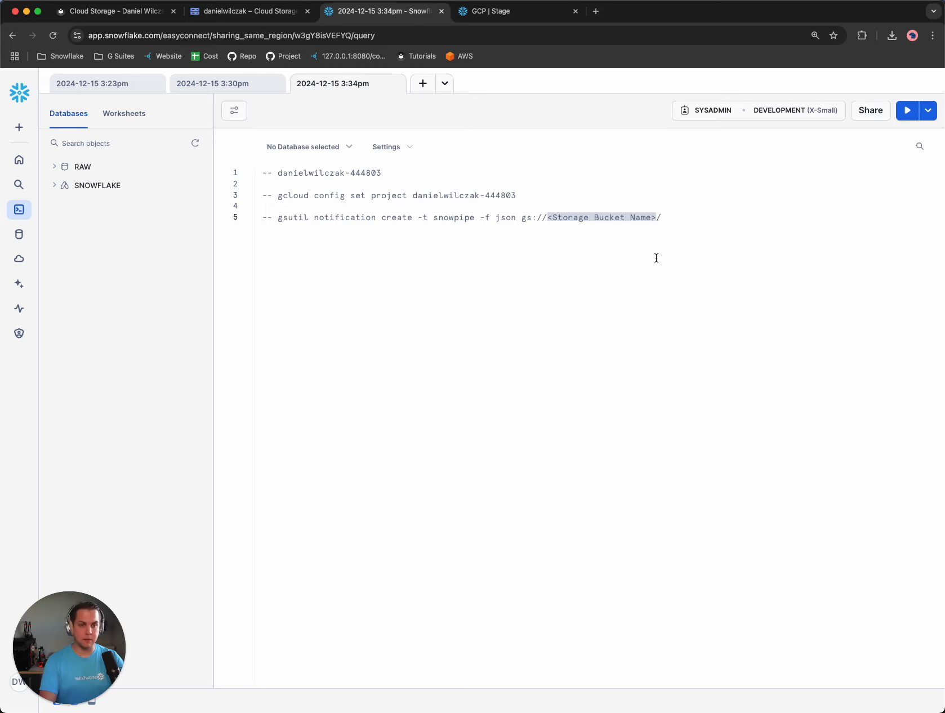
type("danielwilcza")
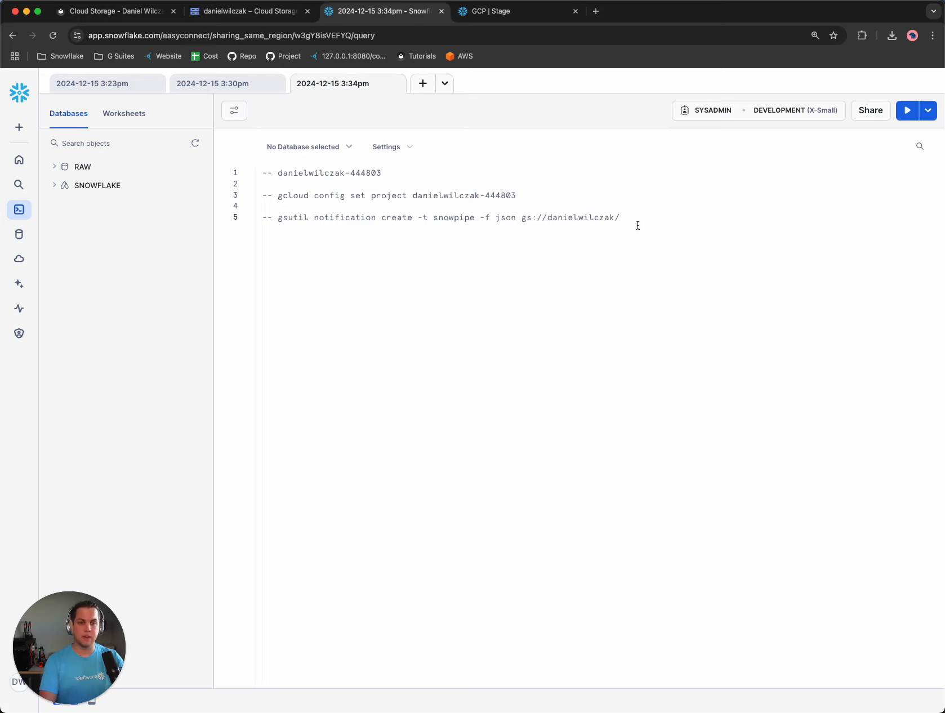
Run the worksheet's gsutil notification create command in Google Cloud Shell to create the snowpipe topic for the bucket.
left_click_drag(621, 218, 280, 219)
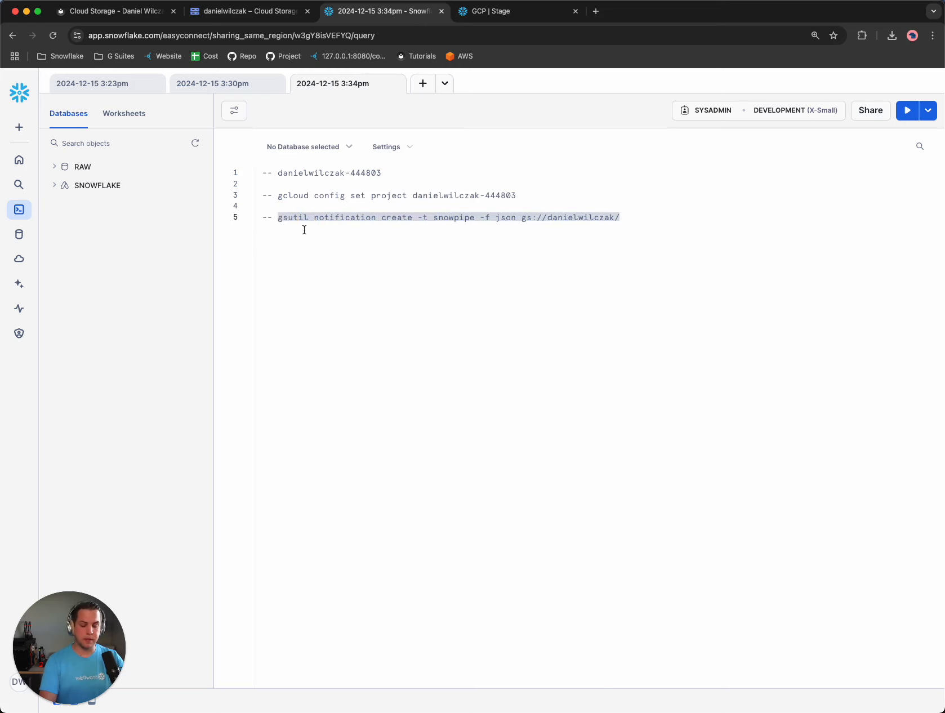
left_click(218, 17)
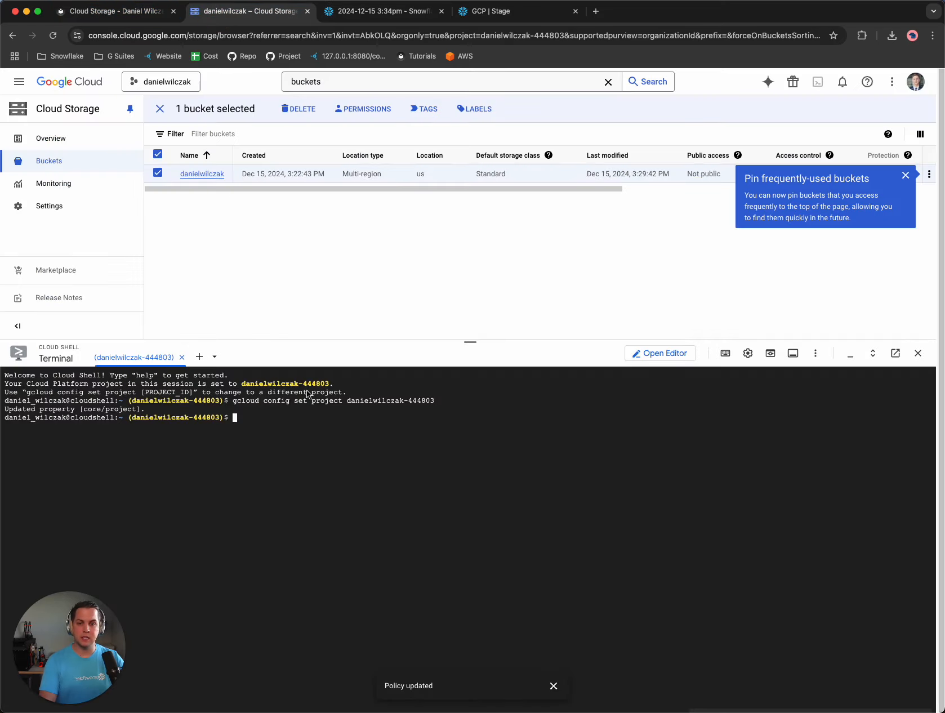
key("super+v")
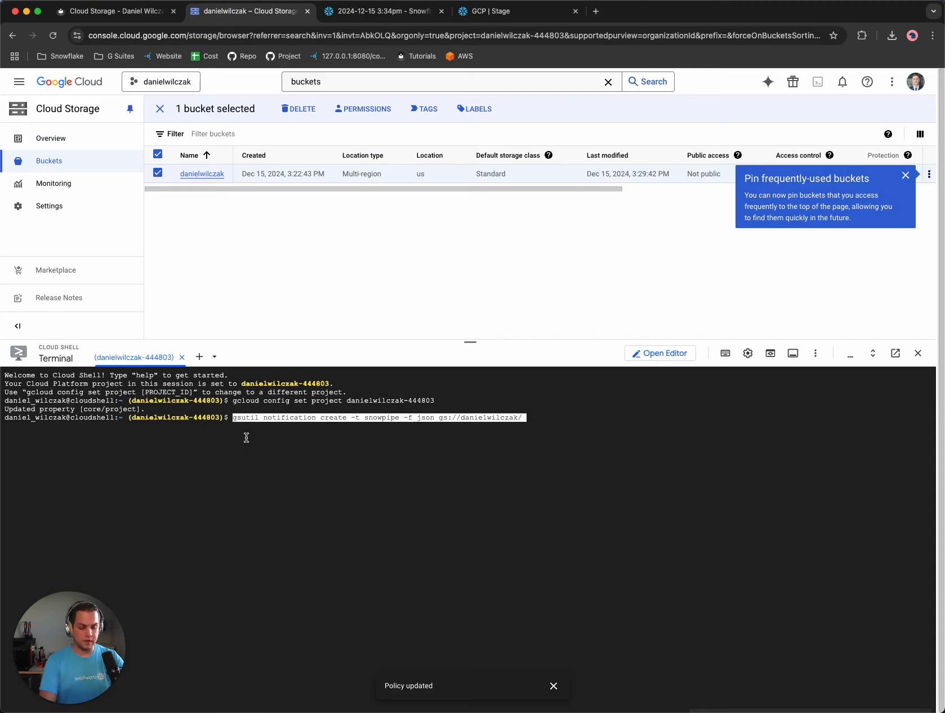
key("Return")
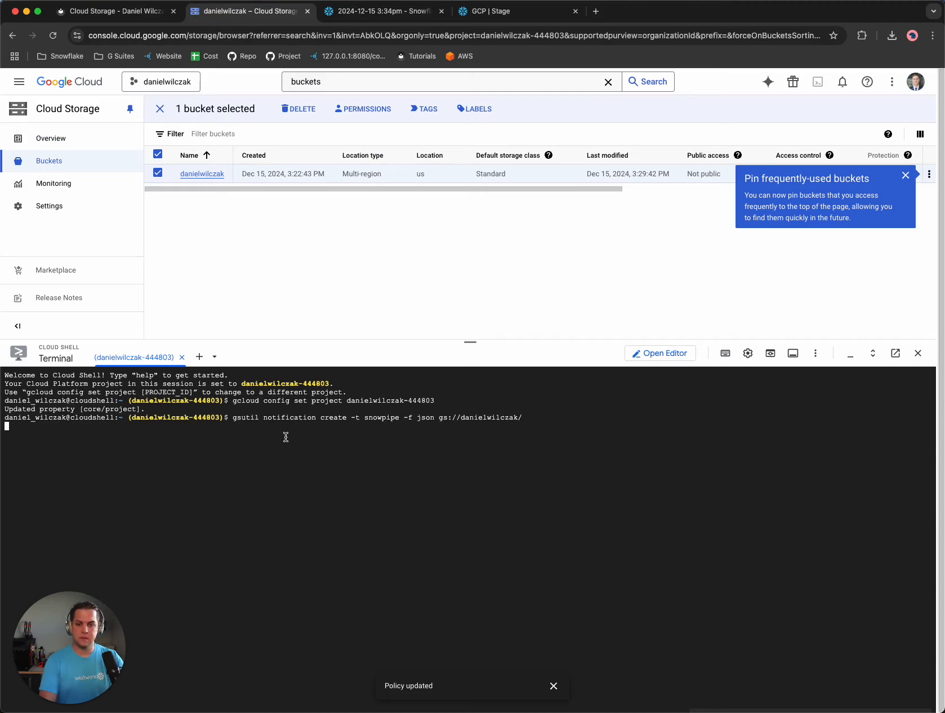
left_click(553, 686)
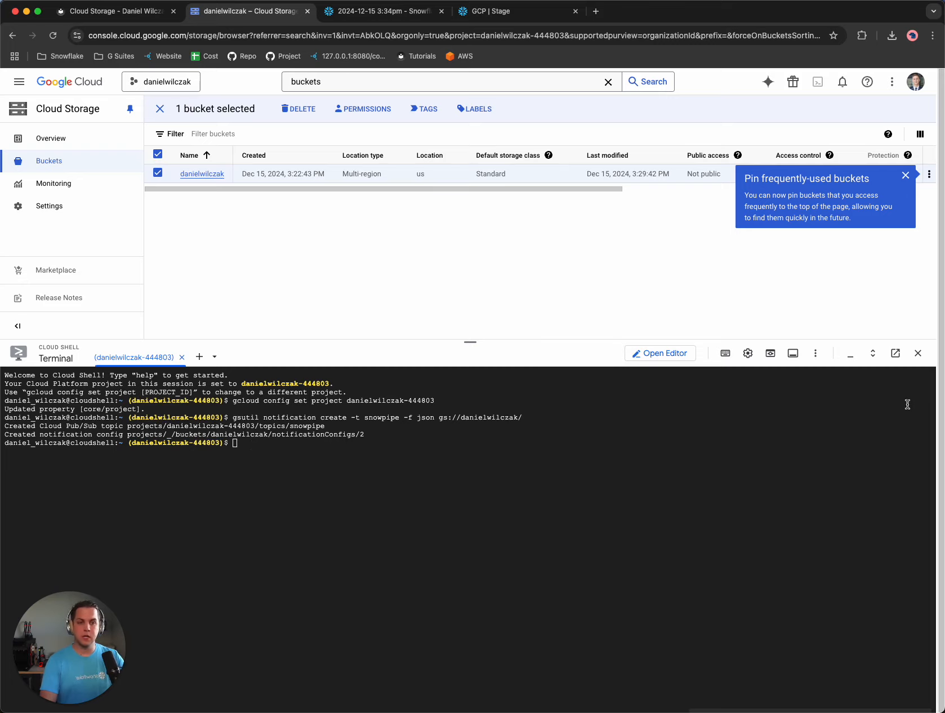
Check the Cloud Storage tutorial for the instructions following topic creation and close the Cloud Shell terminal in Google Cloud.
left_click(107, 11)
scroll(473, 310, "down", 3)
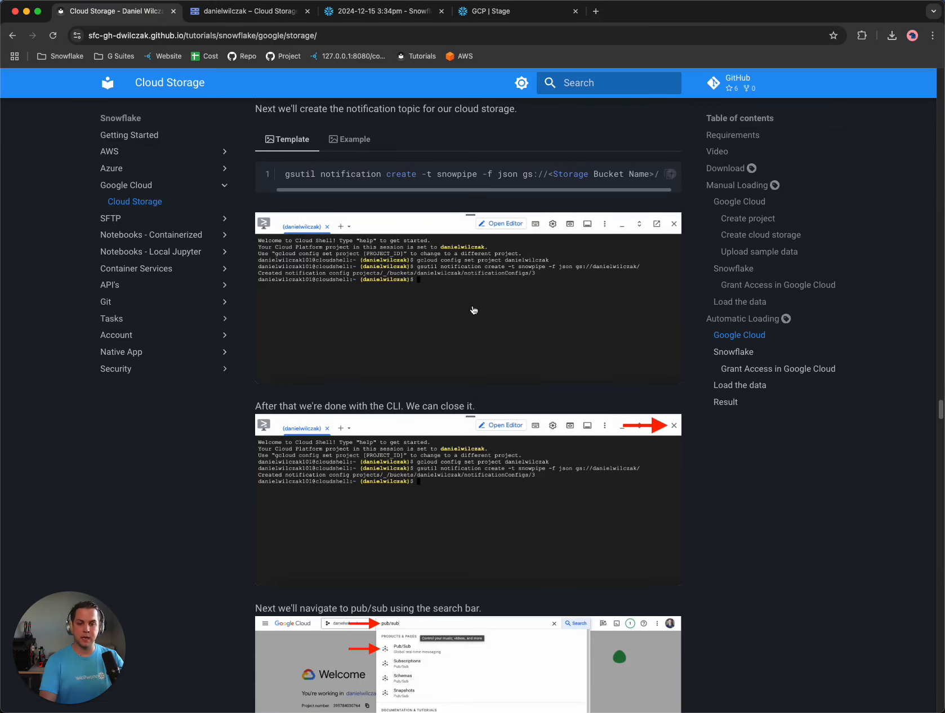
scroll(474, 310, "down", 4)
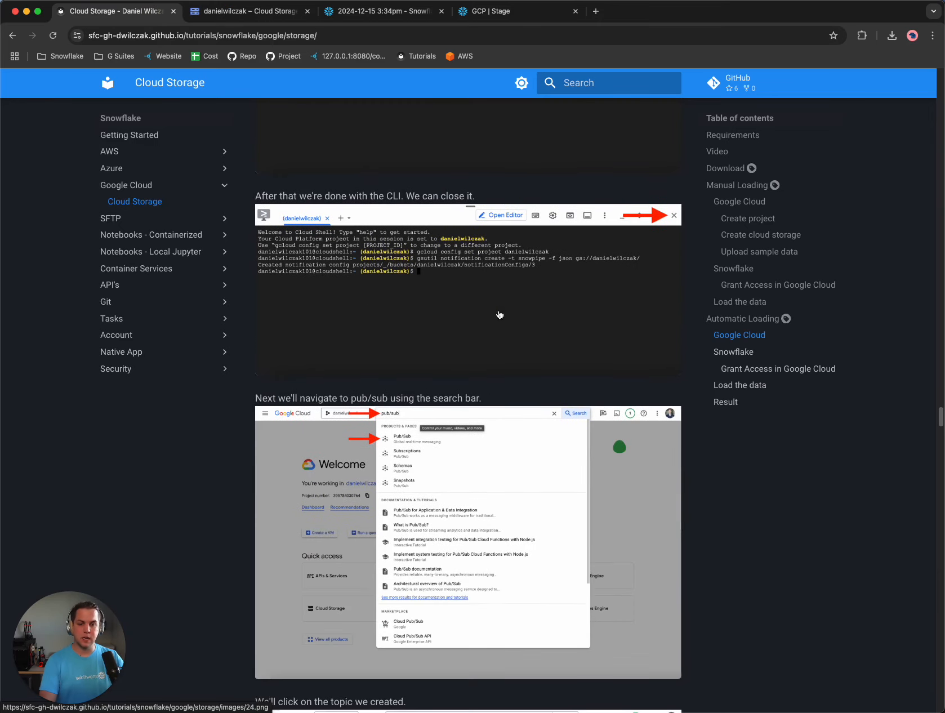
scroll(500, 314, "down", 2)
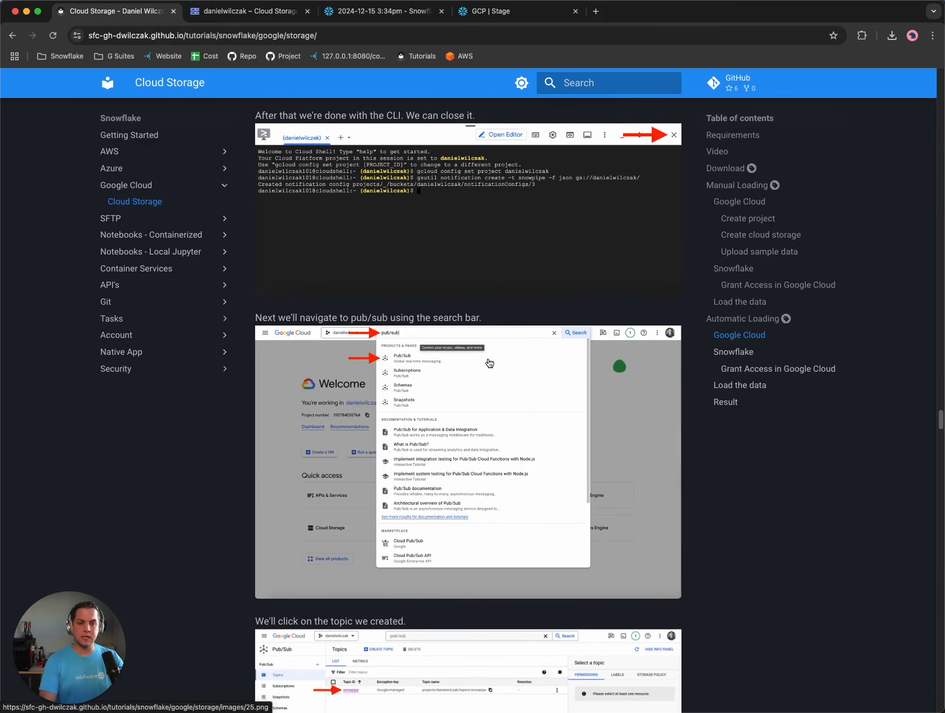
scroll(489, 363, "down", 2)
key("ctrl+Tab")
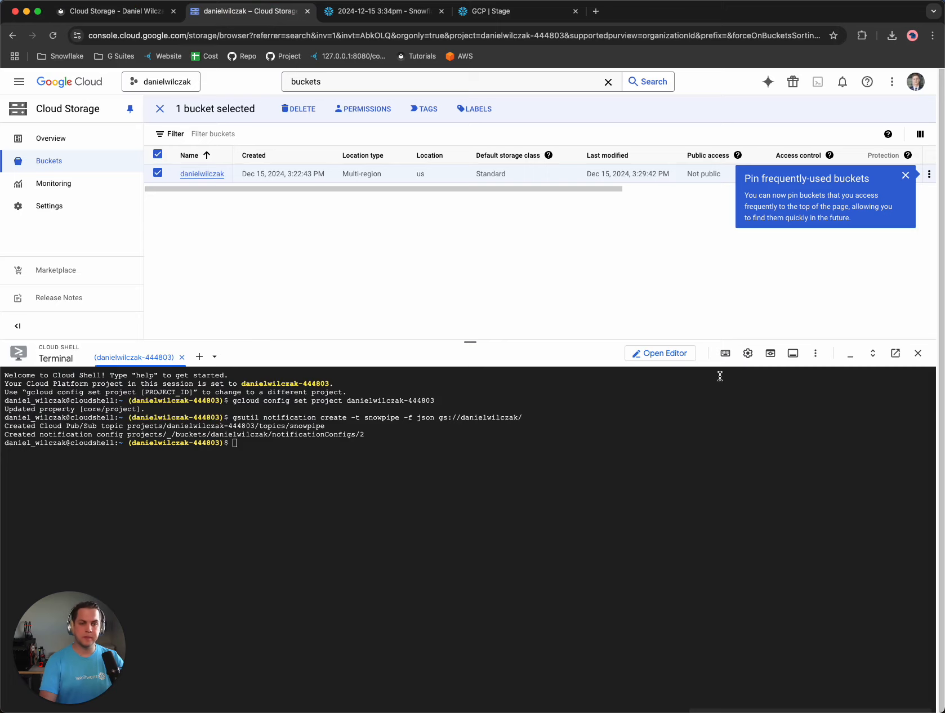
left_click(919, 354)
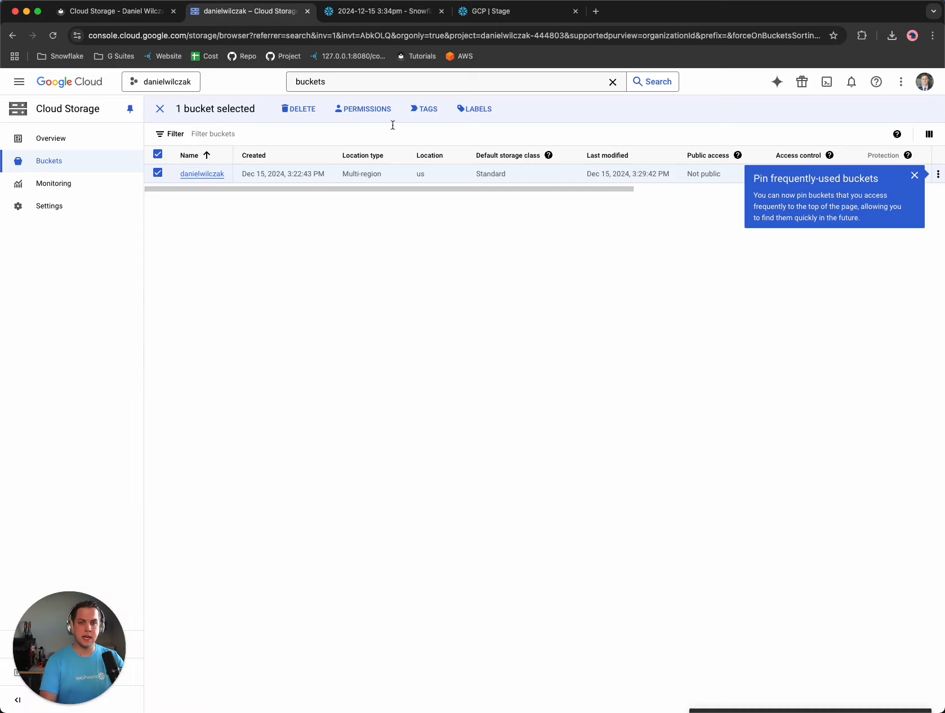
Search Google Cloud for "pub/sub" and open the Pub/Sub service.
left_click(279, 77)
type("pub/sub")
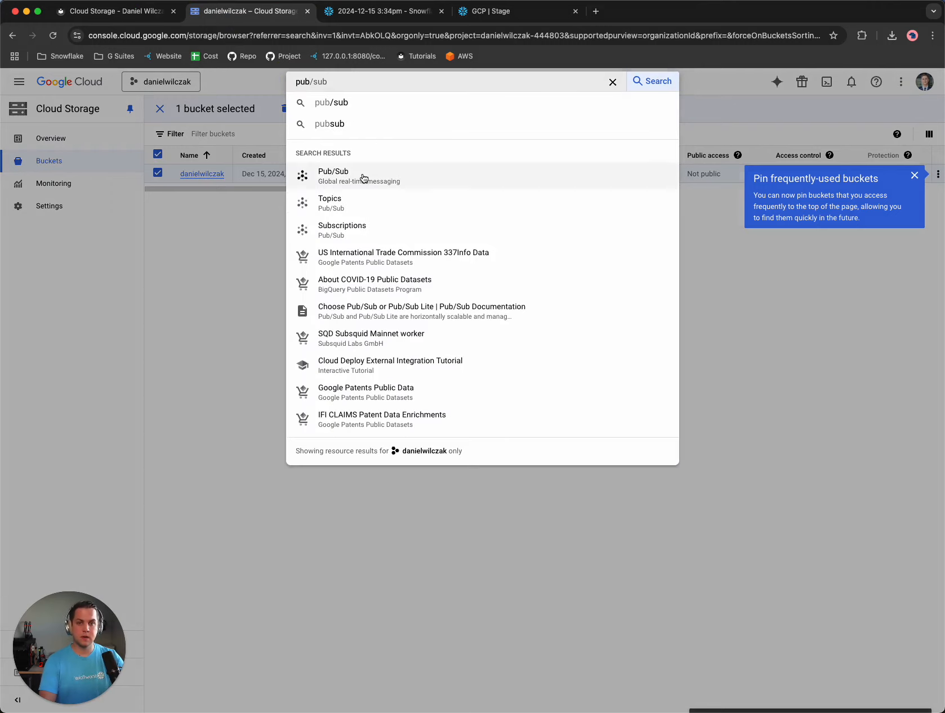
left_click(367, 178)
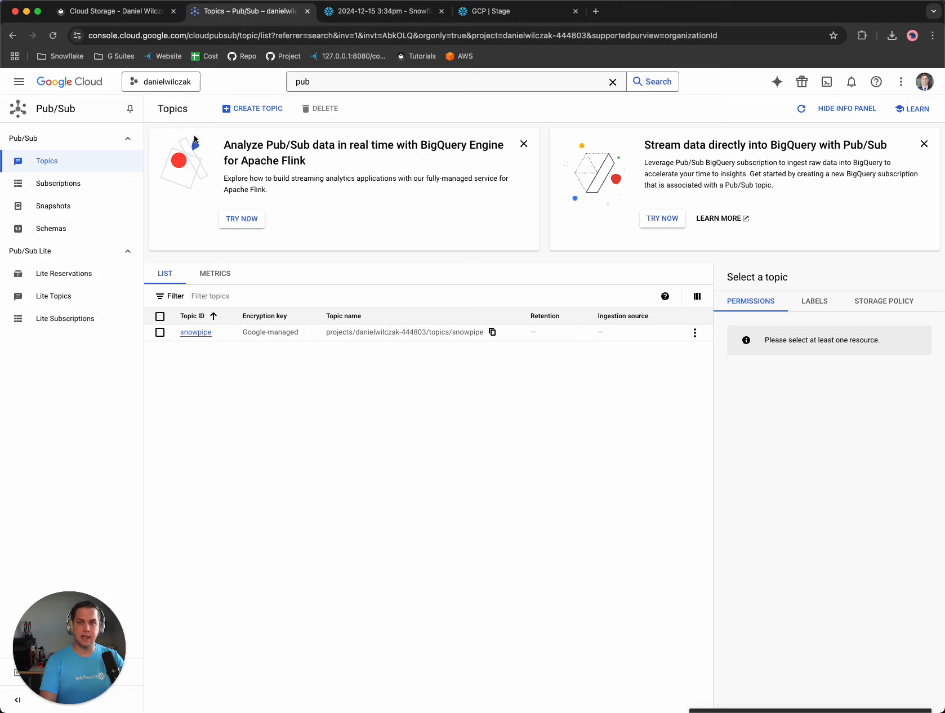
Review the tutorial's subscription instructions, and in Google Cloud open the snowpipe topic and start a new subscription for it.
left_click(125, 19)
scroll(437, 387, "down", 6)
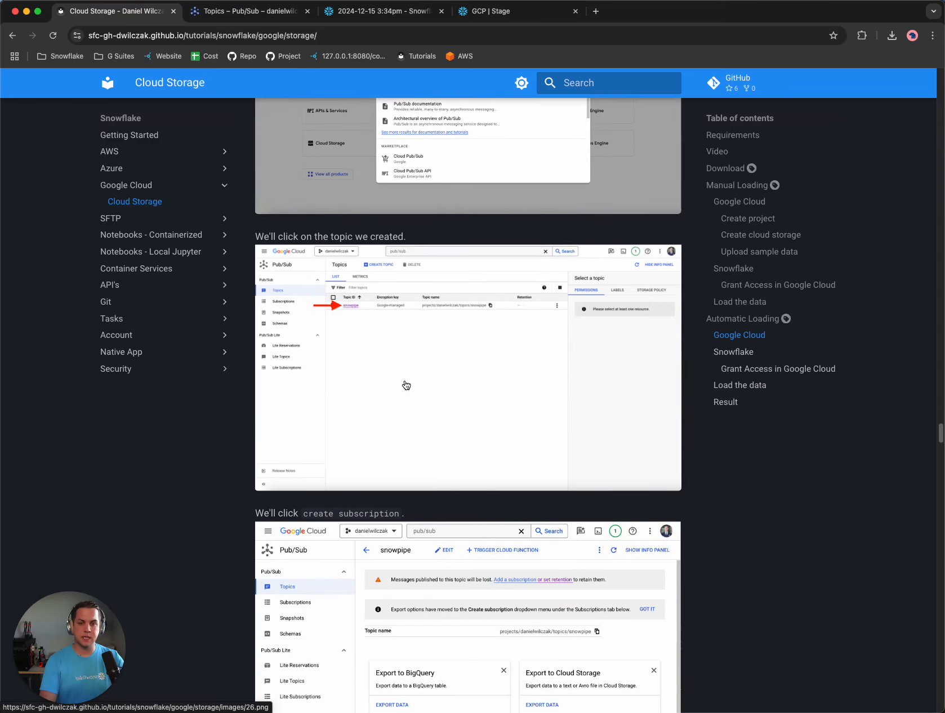
scroll(406, 385, "down", 6)
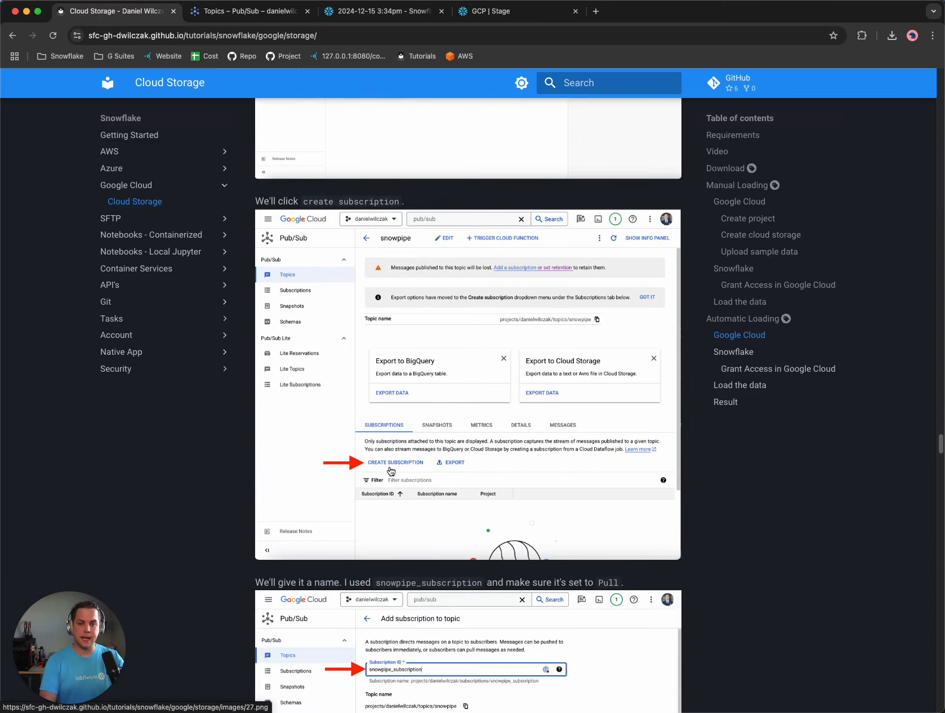
scroll(391, 470, "down", 4)
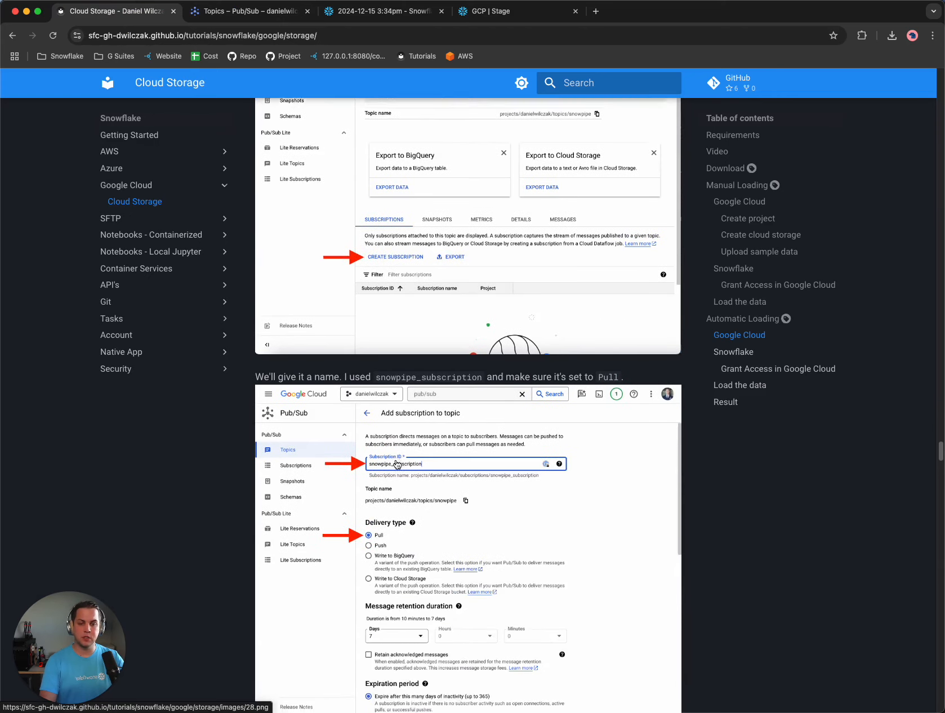
scroll(396, 465, "down", 2)
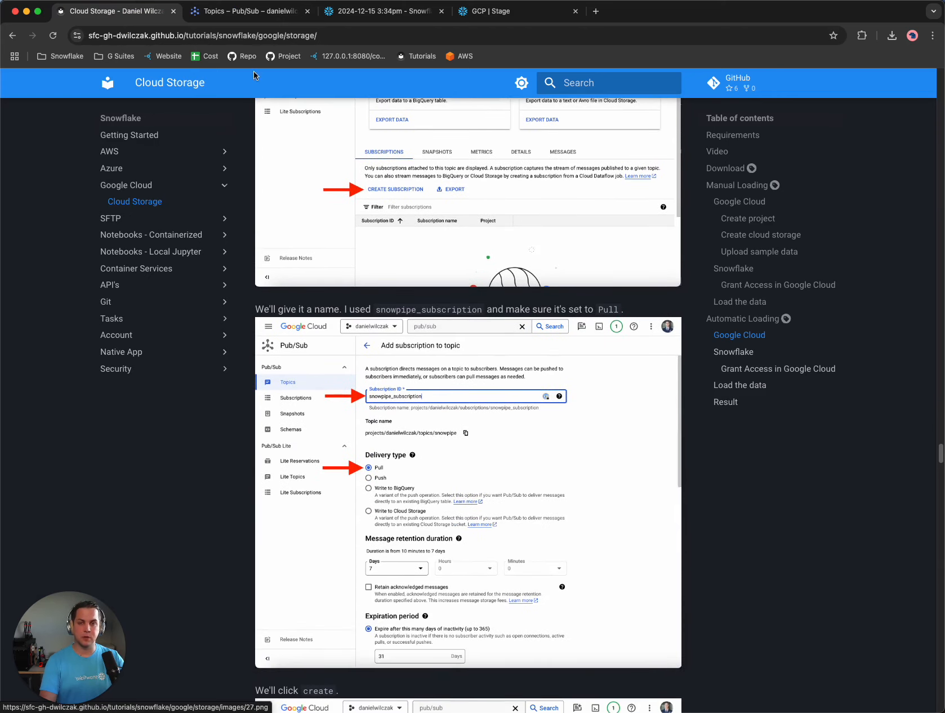
left_click(248, 11)
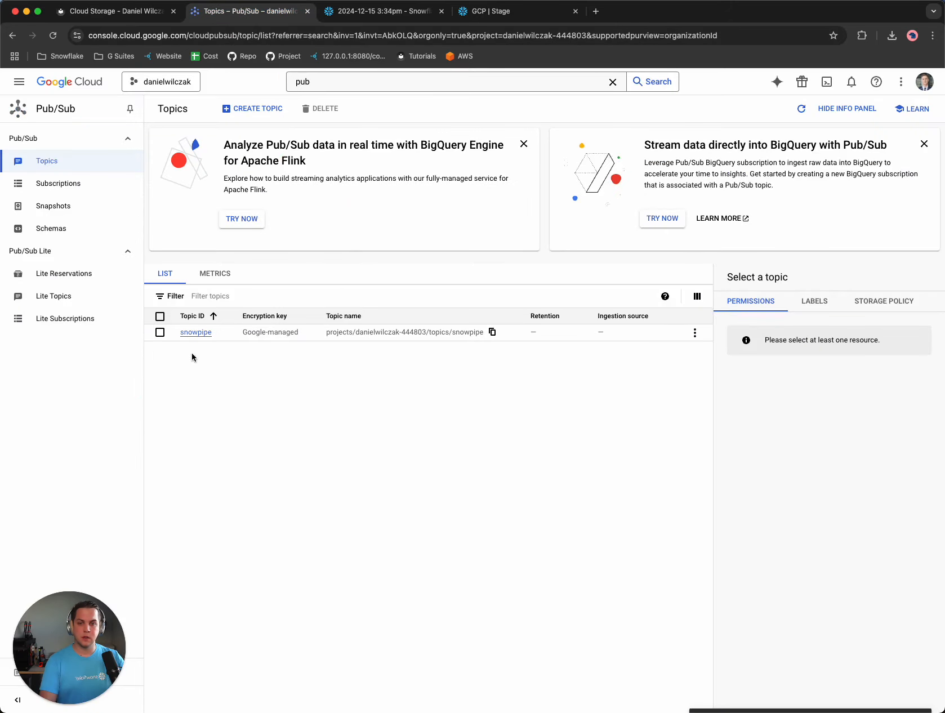
left_click(201, 334)
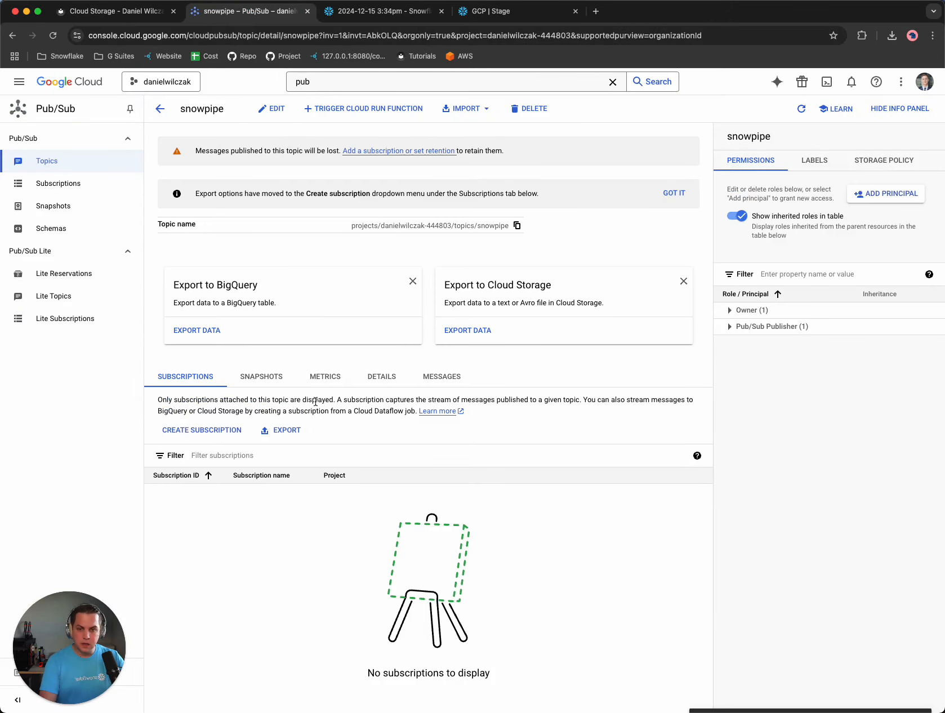
left_click(201, 430)
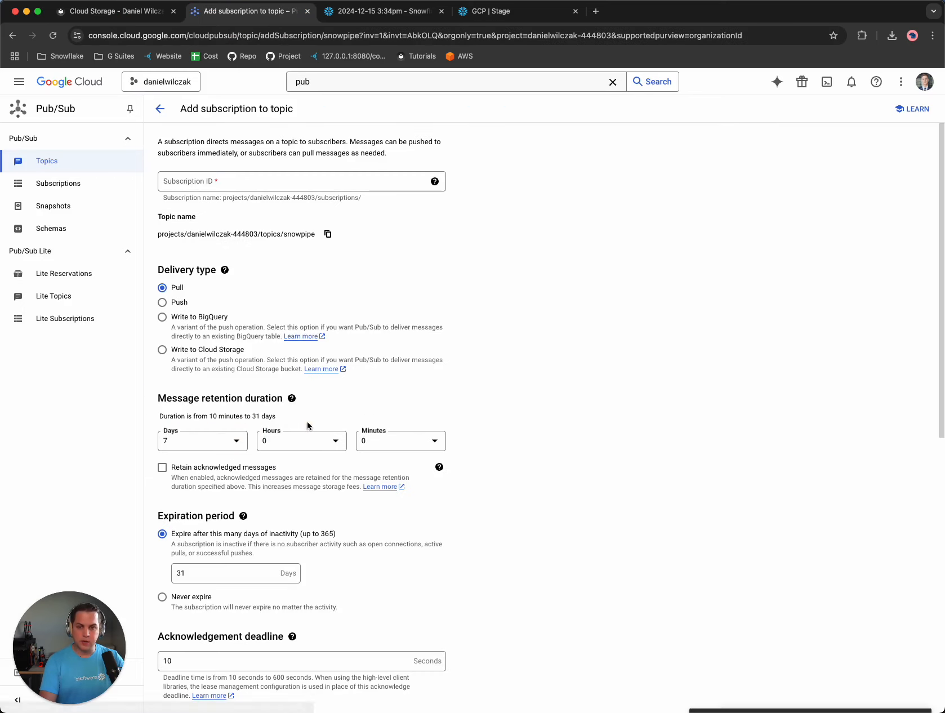
Set the Subscription ID to the bucket's name followed by "-subscription", leaving the delivery type on Pull.
left_click(200, 181)
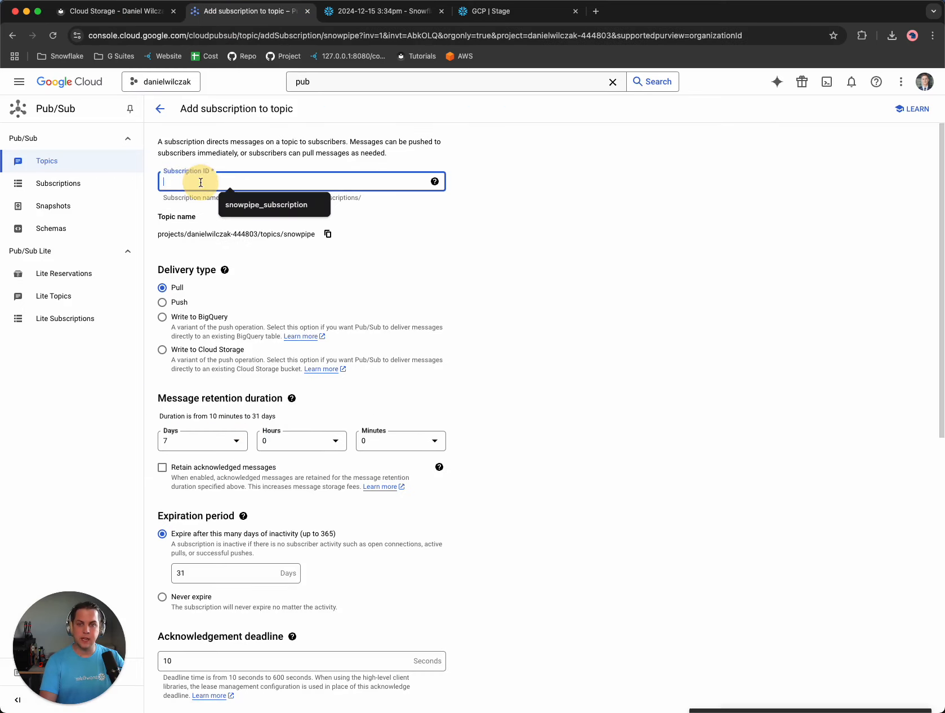
type("danielwilczak-subscr")
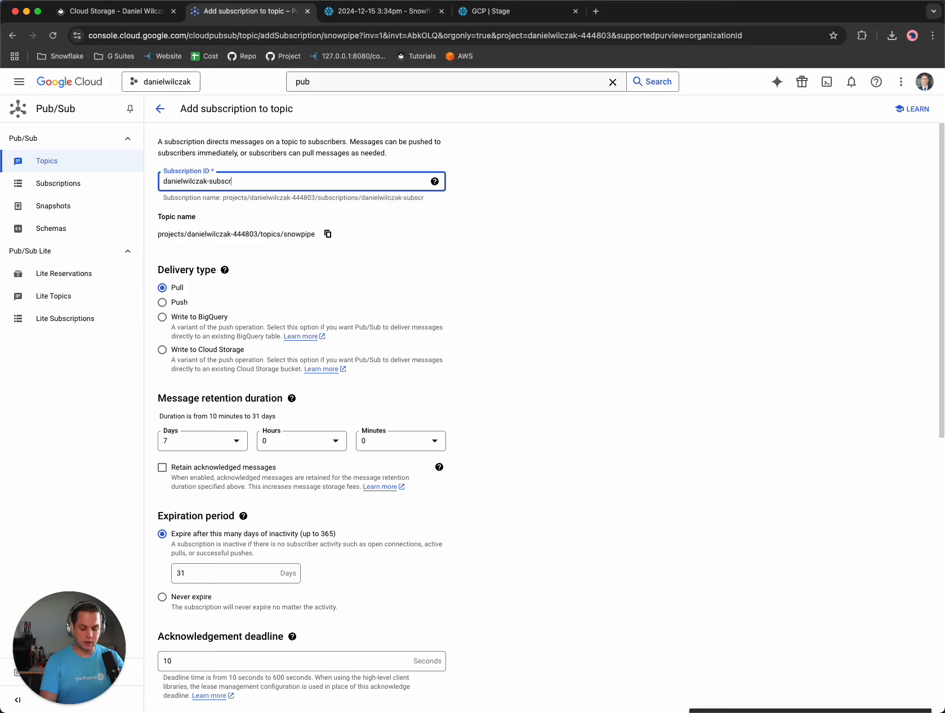
type("iption")
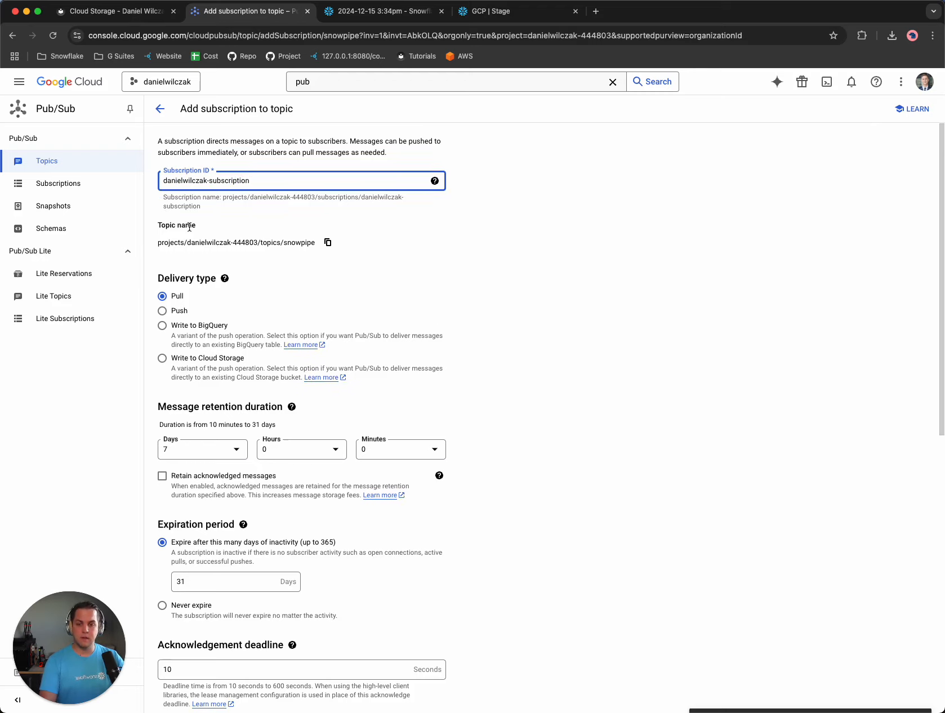
scroll(186, 220, "down", 6)
scroll(192, 236, "down", 3)
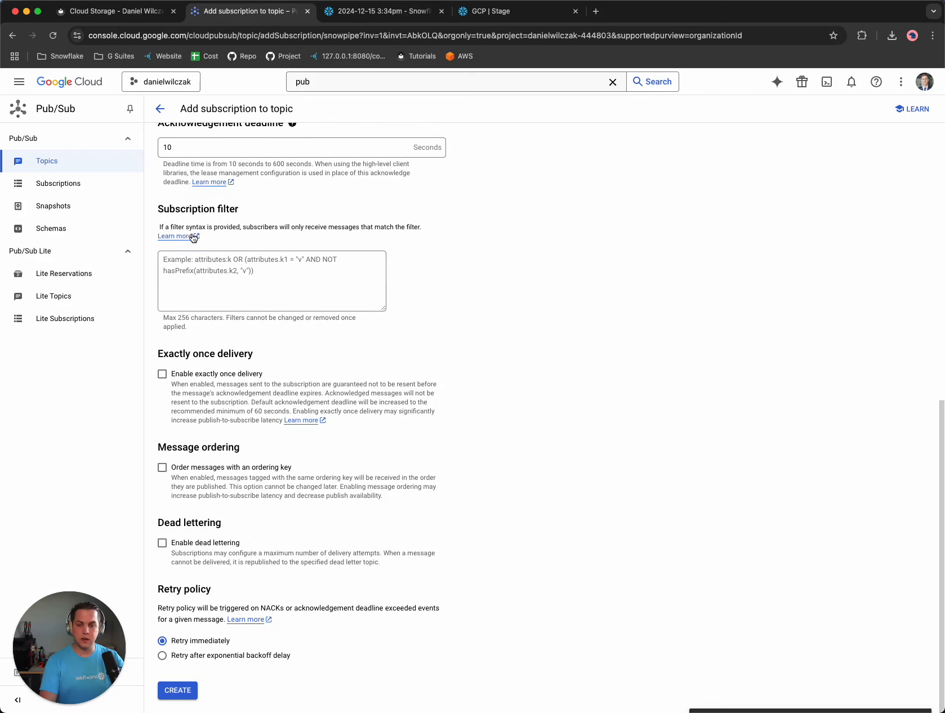
Check the tutorial's remaining subscription instructions and create the snowpipe topic's subscription in Google Cloud with the other settings at their defaults.
left_click(128, 10)
scroll(425, 348, "down", 5)
scroll(426, 348, "down", 8)
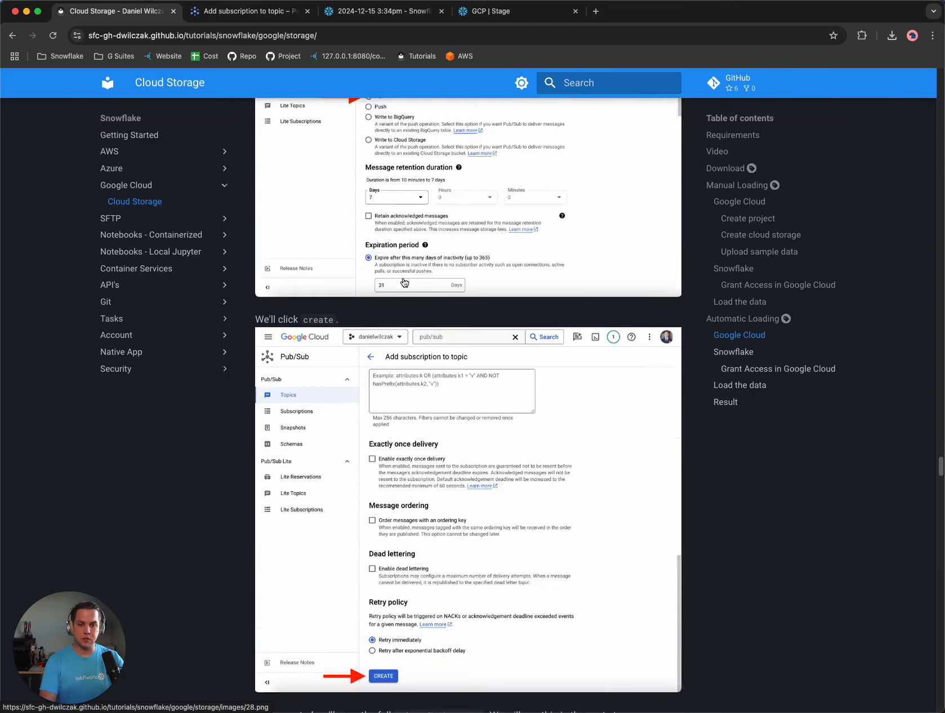
scroll(433, 392, "down", 1)
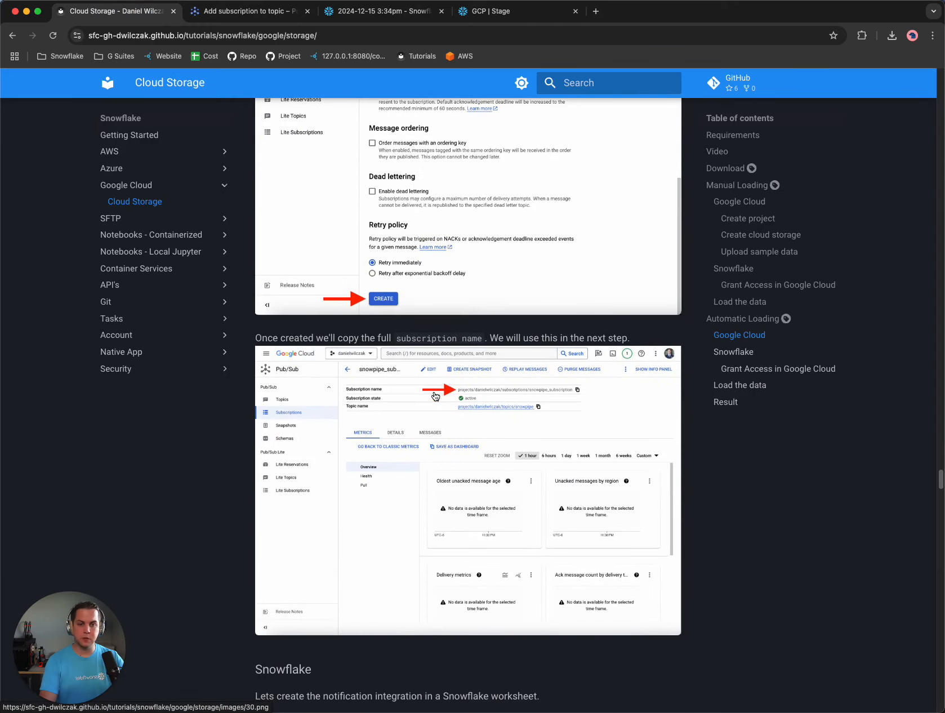
scroll(442, 407, "down", 1)
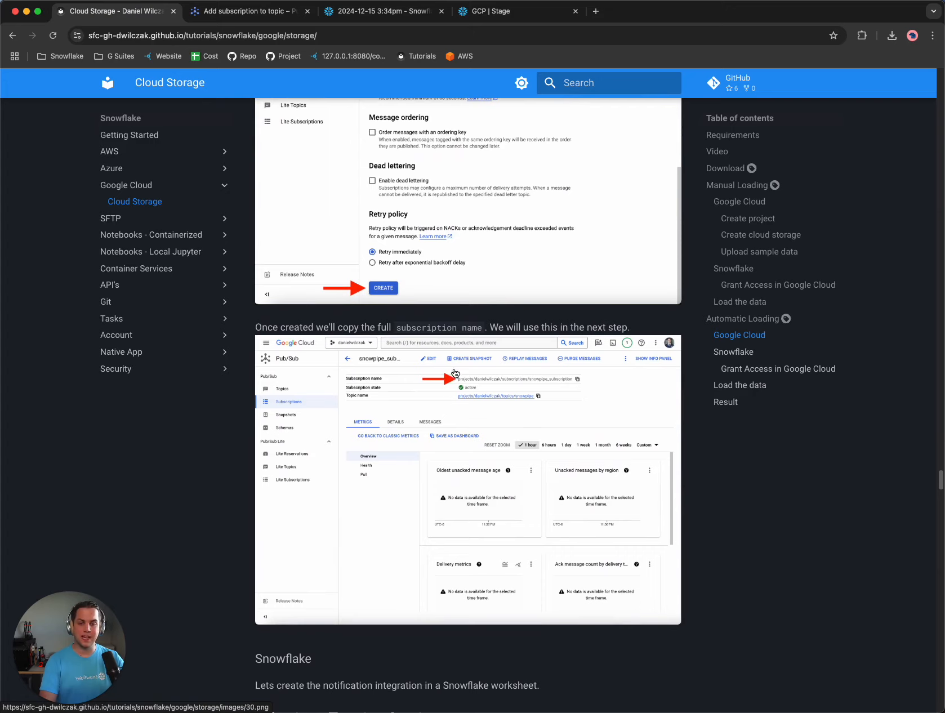
left_click(225, 11)
left_click(184, 691)
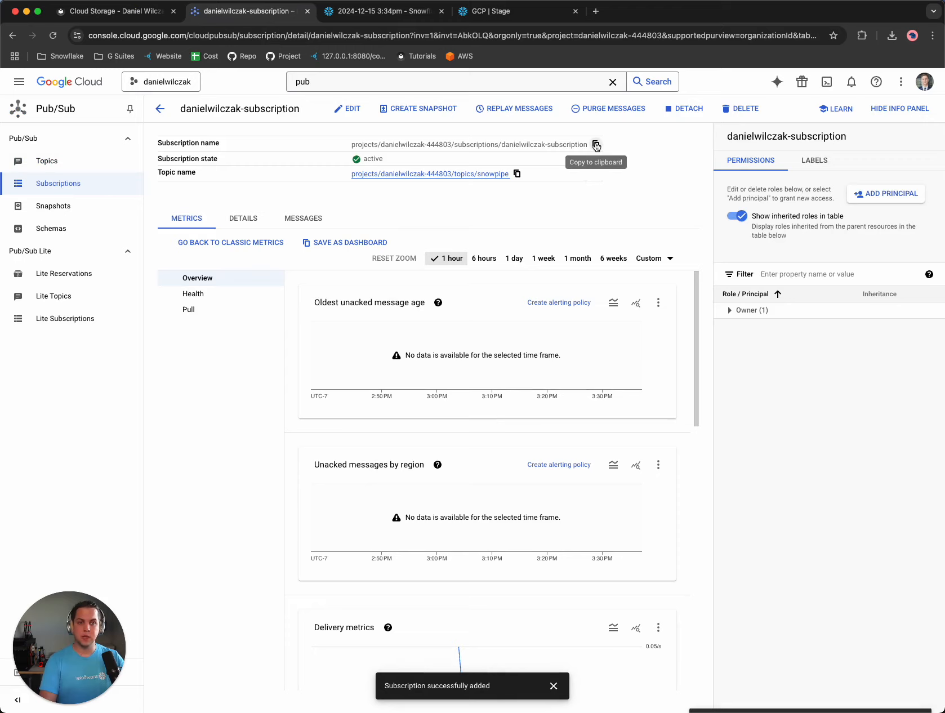
Add the new subscription's full name as a comment below the gsutil line in the Snowflake worksheet.
left_click(376, 17)
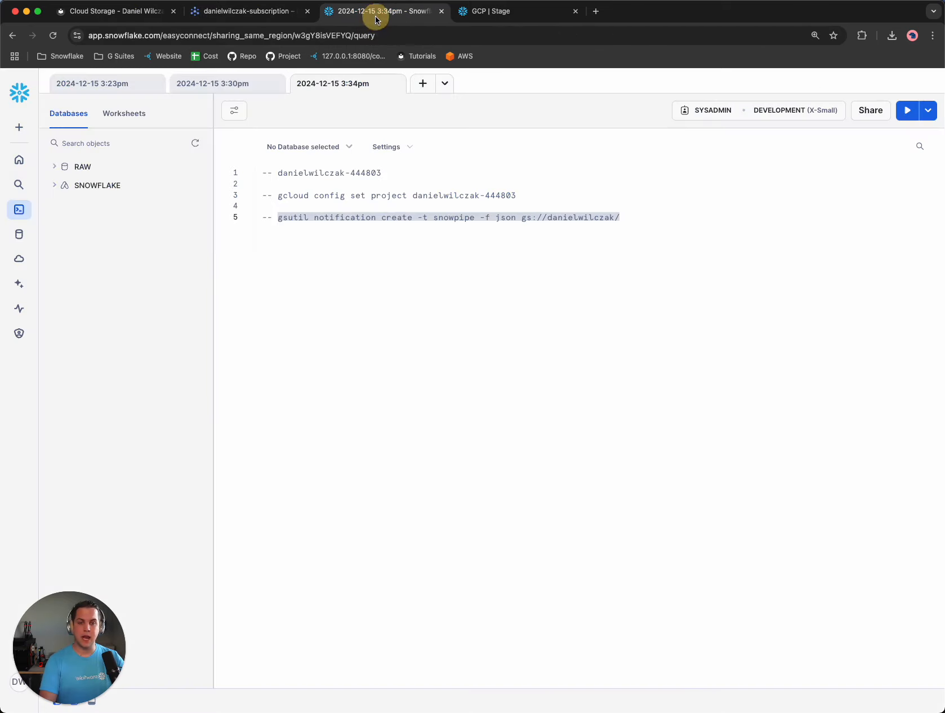
left_click(642, 223)
key("Return")
key("Return")
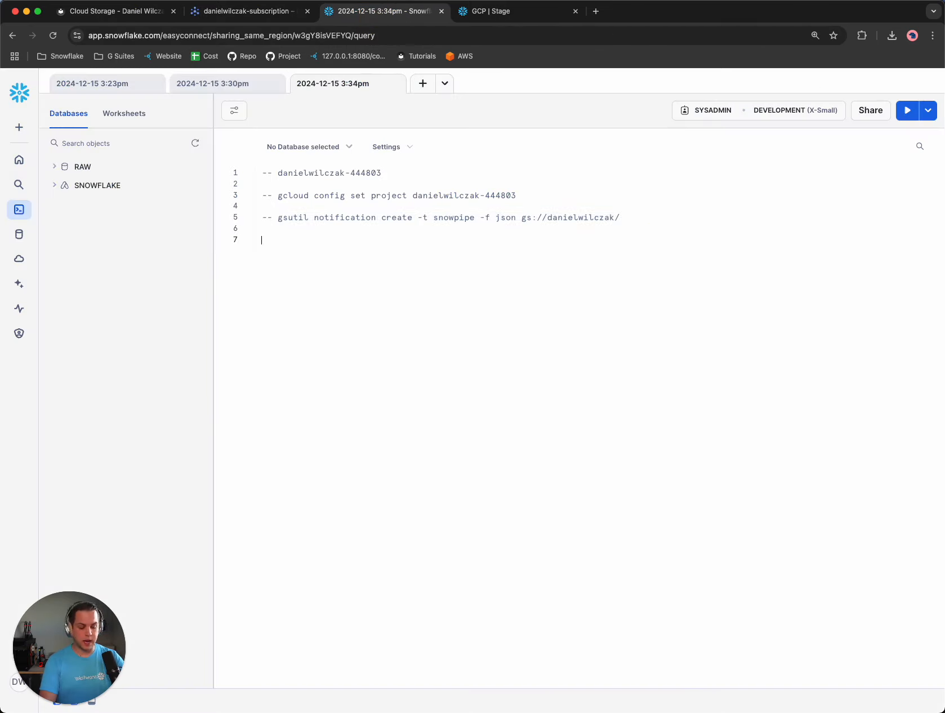
type("--")
type("projects/danielwilczak-444803/subscriptions/danielwilczak-subscription")
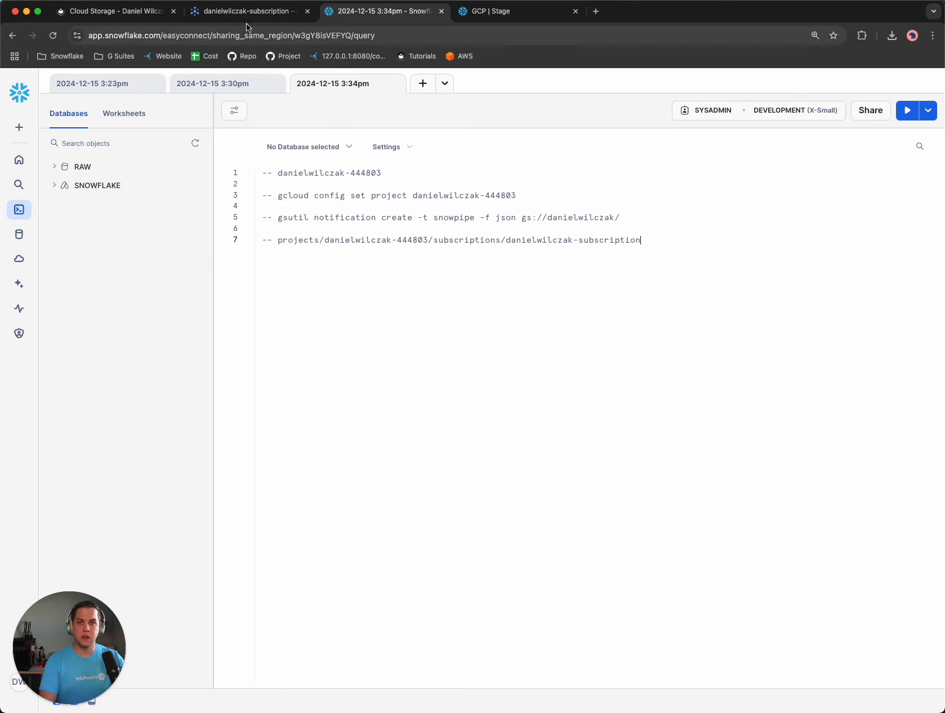
Copy the template SQL for creating the notification integration from the tutorial's Snowflake section.
left_click(152, 17)
scroll(457, 357, "down", 3)
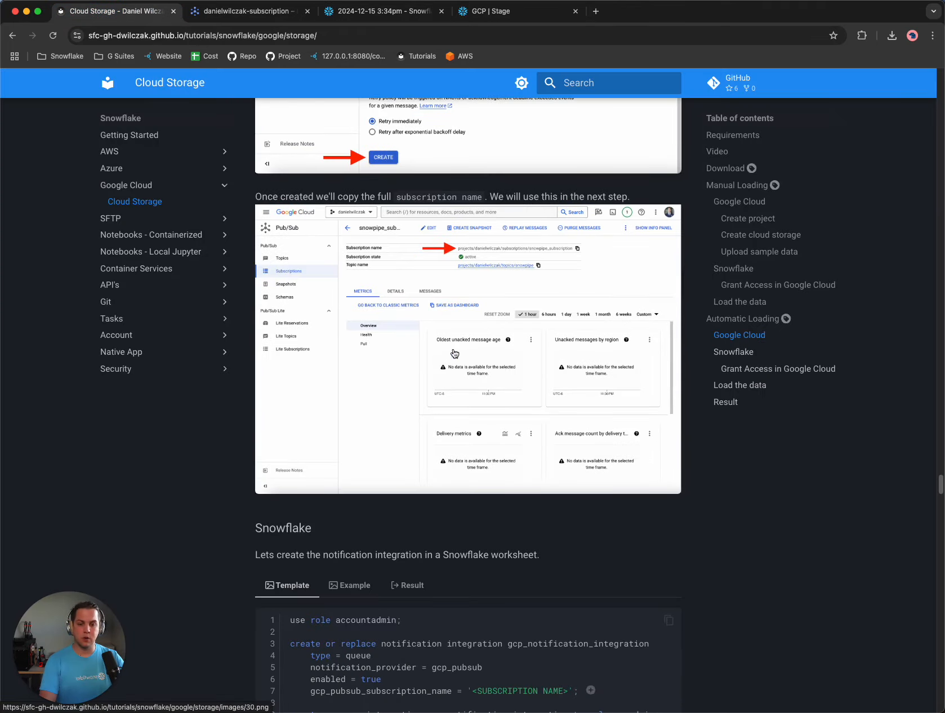
scroll(409, 298, "down", 5)
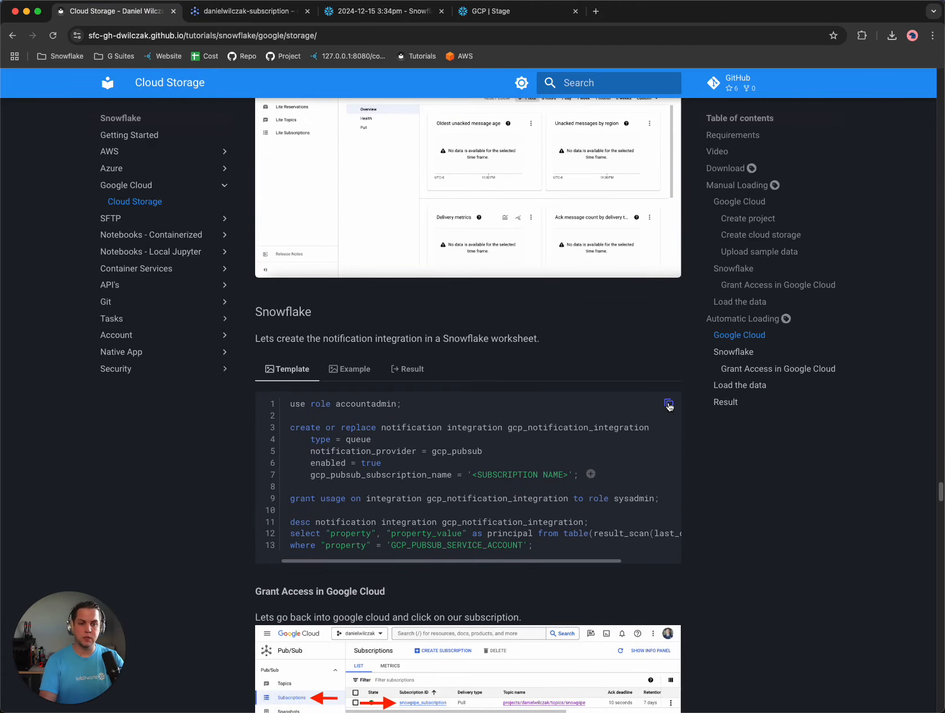
left_click(669, 405)
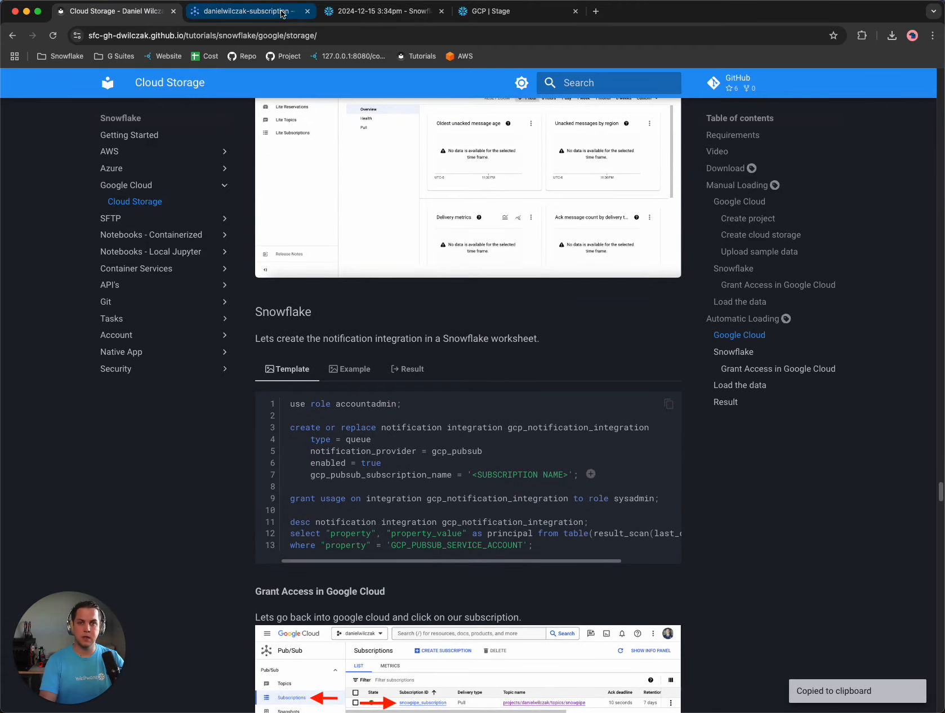
Paste the gcp_notification_integration template SQL into the Snowflake worksheet below the subscription name comment.
left_click(363, 10)
left_click(652, 254)
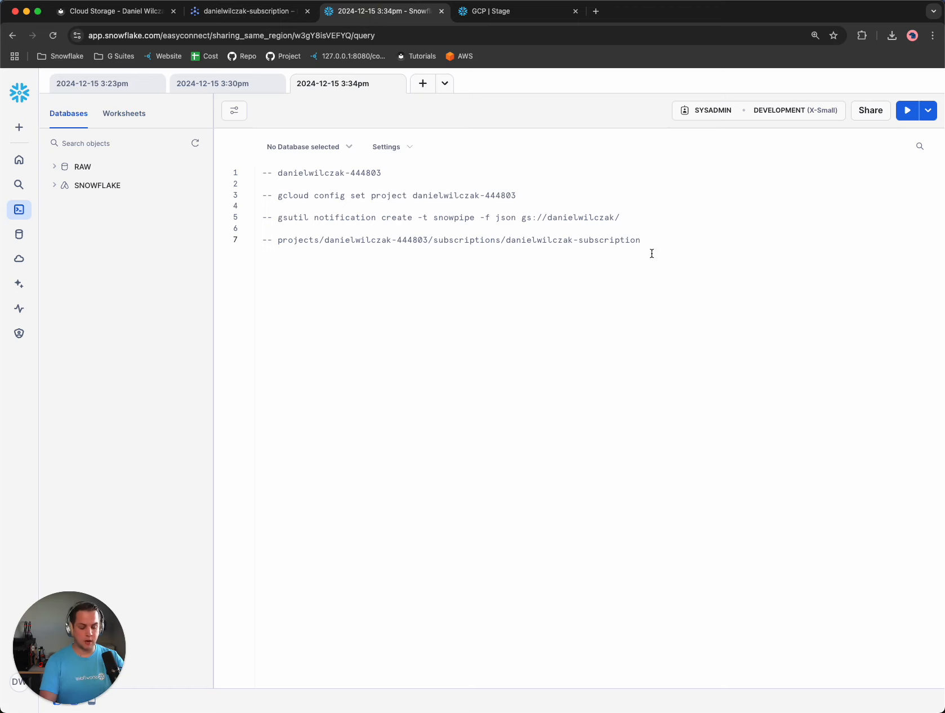
key("Return")
key("Return")
key("super+v")
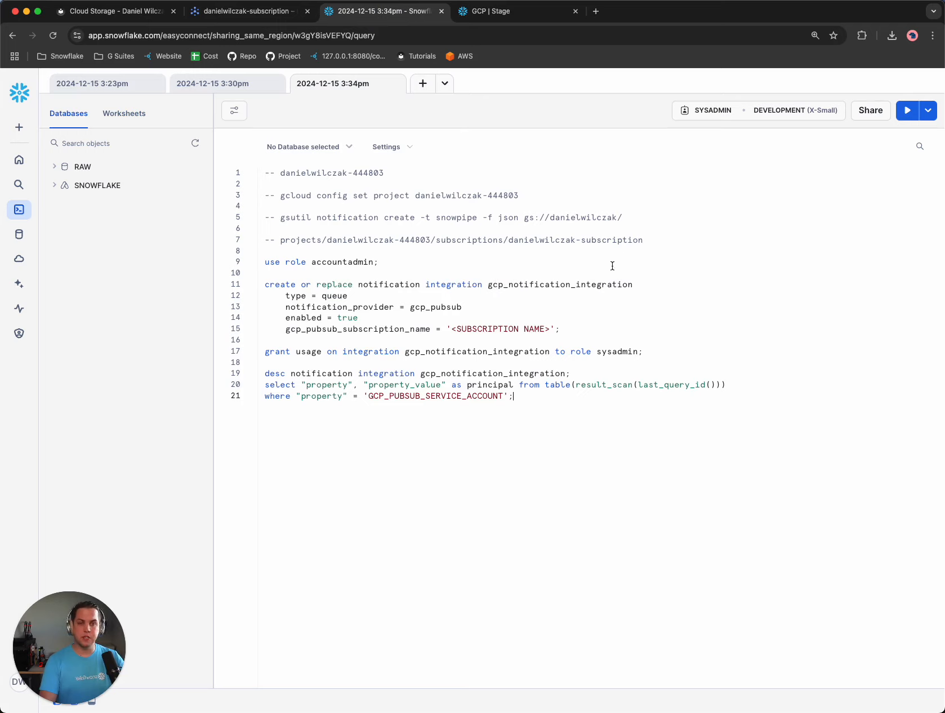
Replace the <SUBSCRIPTION NAME> placeholder in the notification integration SQL with the full subscription name from the comment, checking the format against the tutorial's example.
left_click_drag(452, 329, 546, 329)
left_click_drag(657, 238, 281, 241)
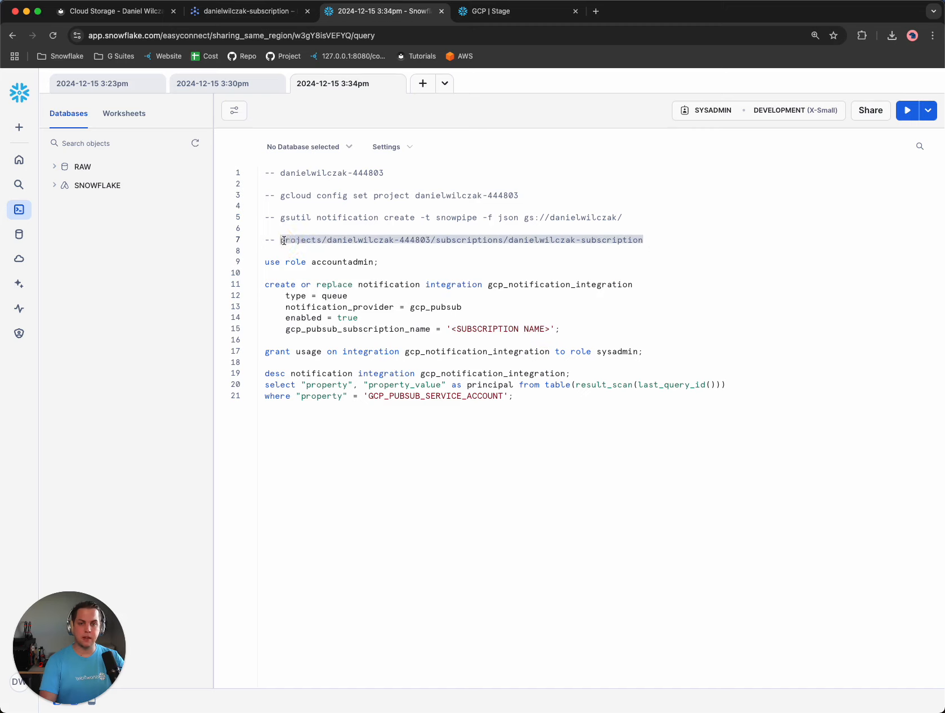
left_click(121, 12)
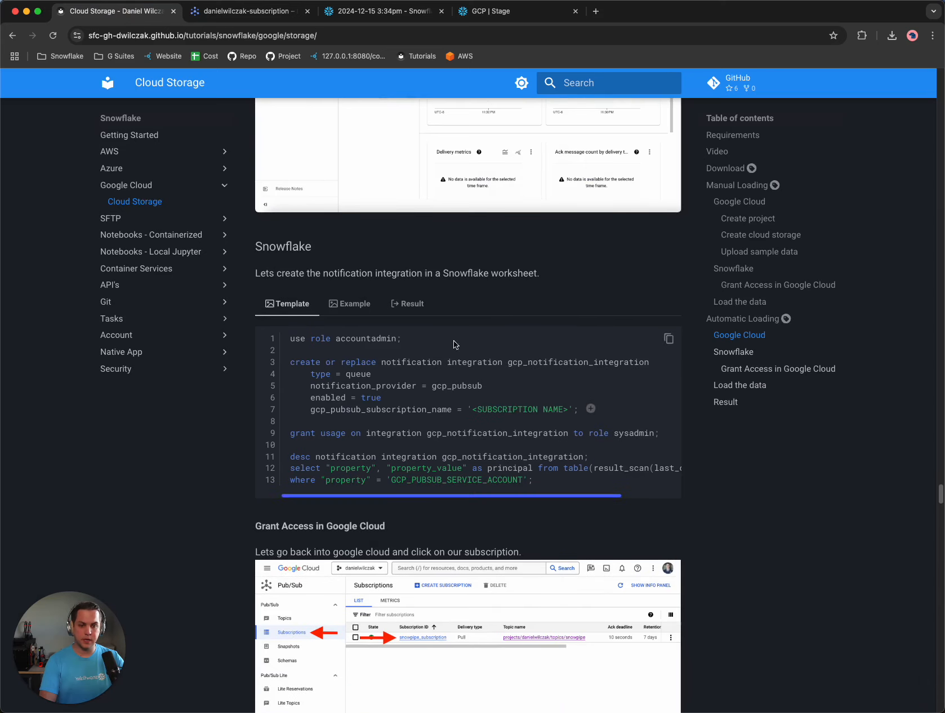
left_click(357, 306)
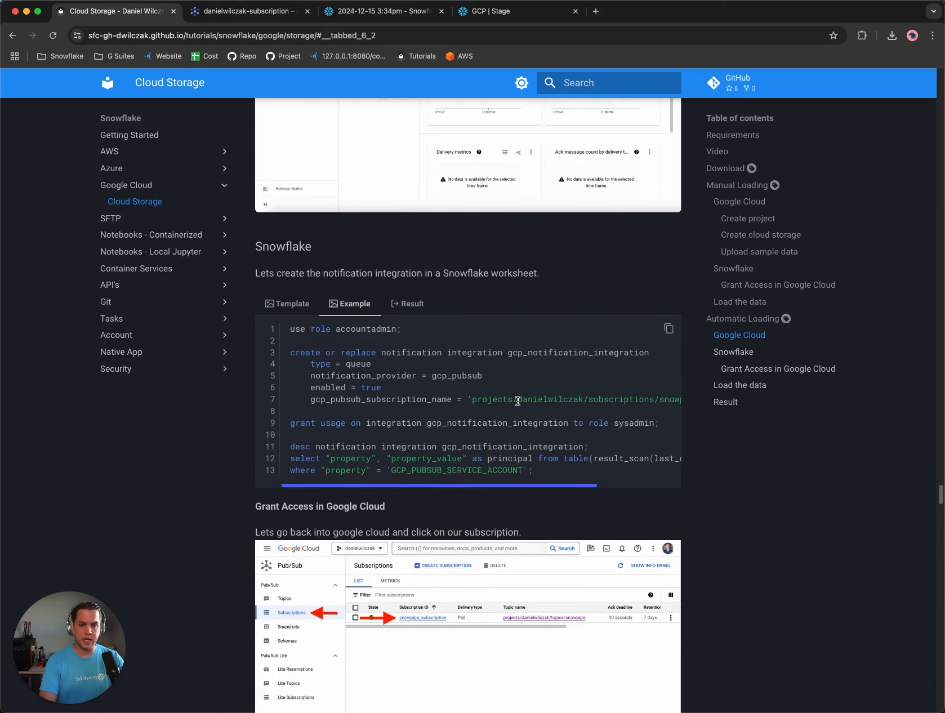
left_click(301, 303)
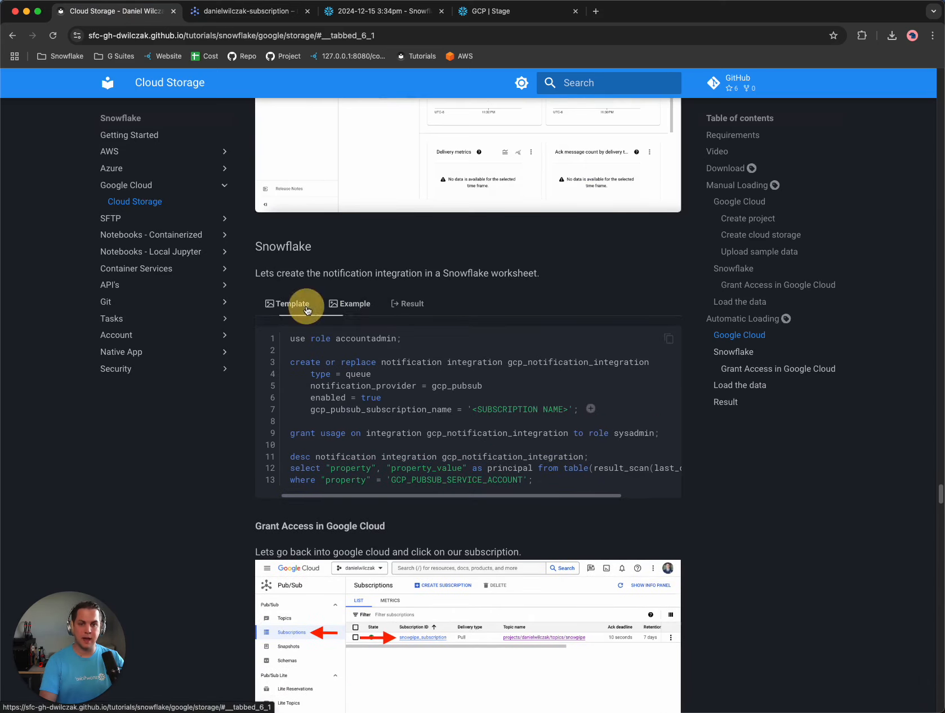
left_click(264, 13)
left_click(338, 17)
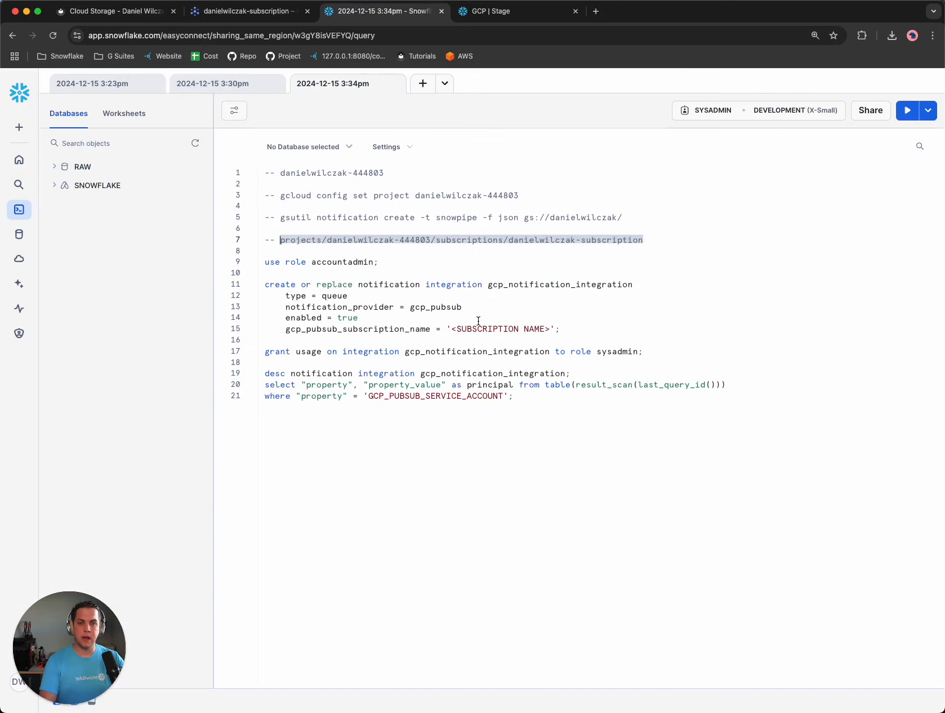
left_click_drag(550, 329, 449, 329)
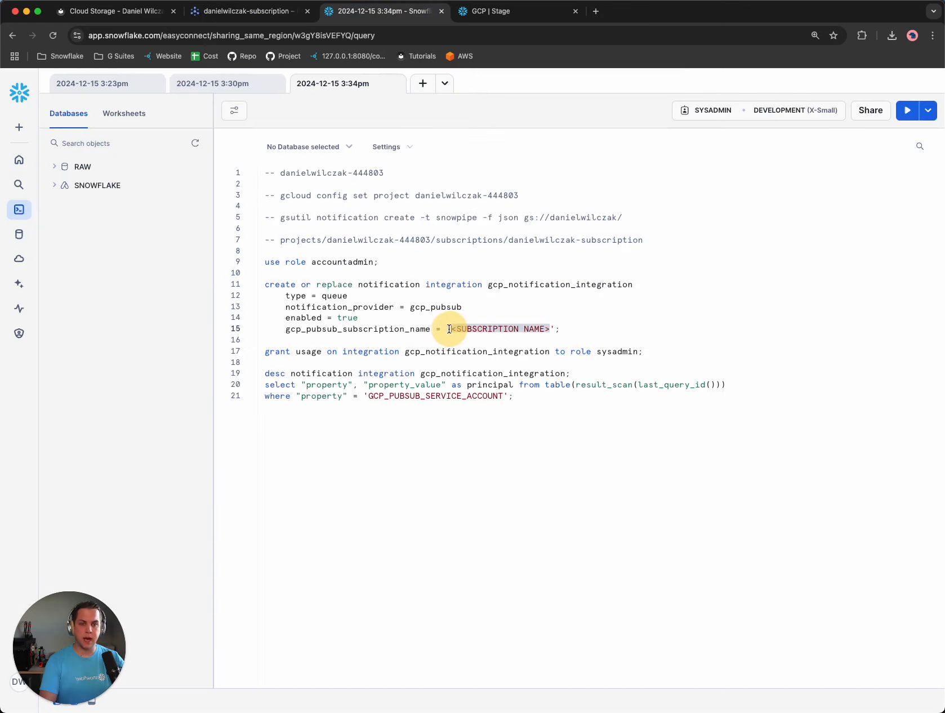
key("super+v")
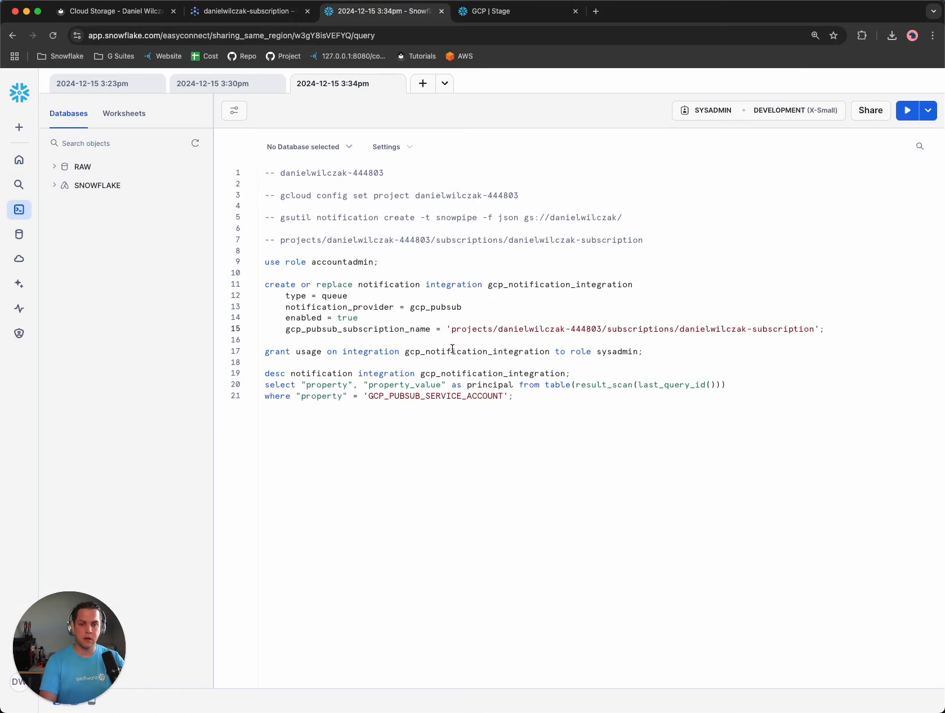
Run the SQL from use role accountadmin through the GCP_PUBSUB_SERVICE_ACCOUNT query, enlarge the editor area and select the returned principal.
left_click(415, 339)
key("super+s")
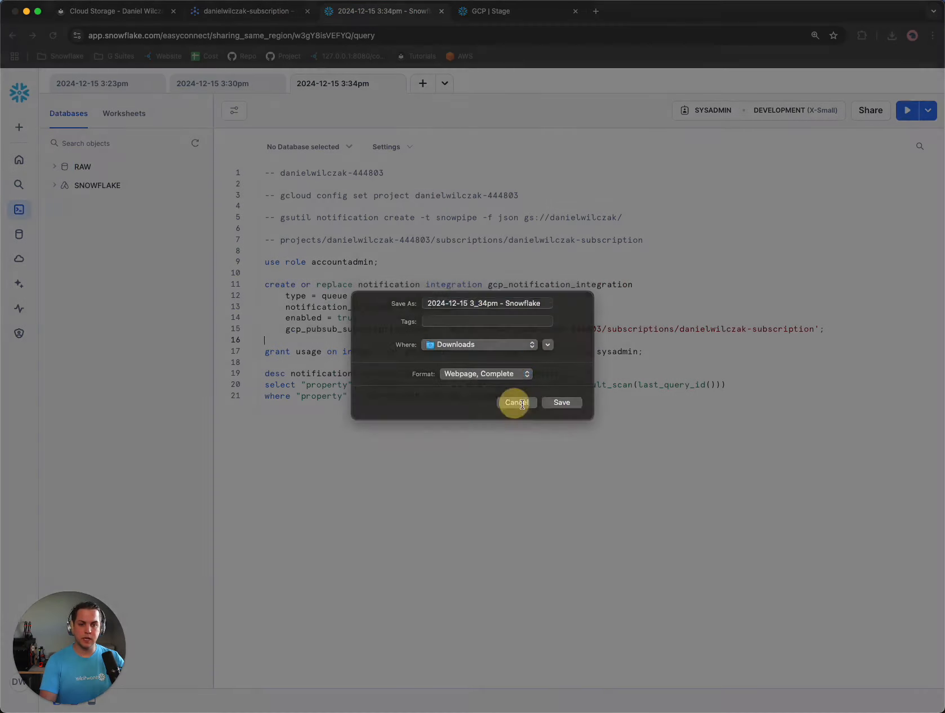
left_click(523, 403)
left_click_drag(513, 396, 258, 269)
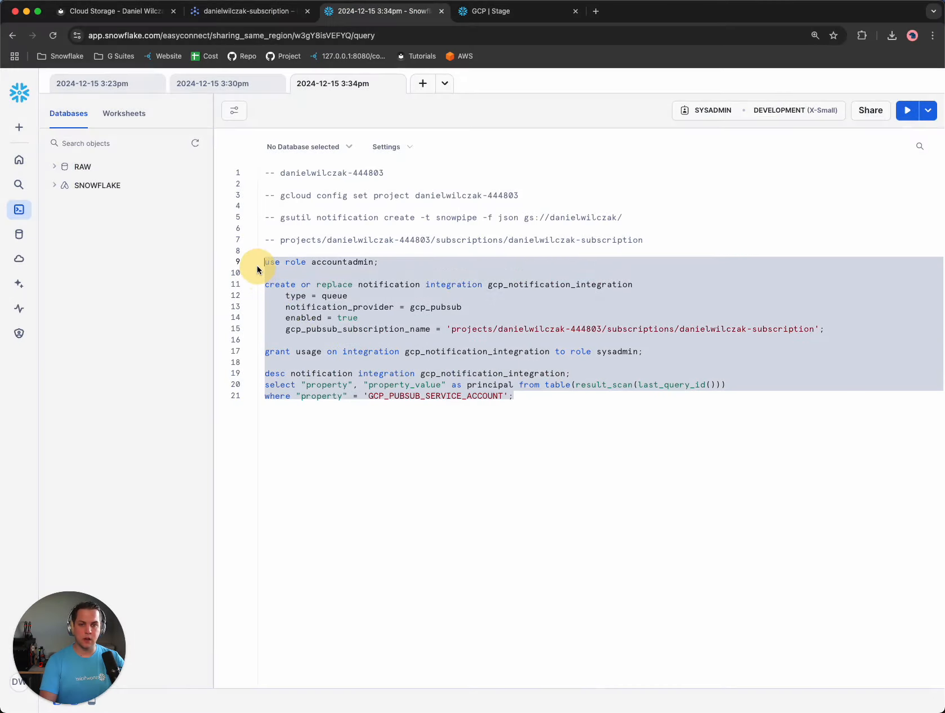
key("super+Return")
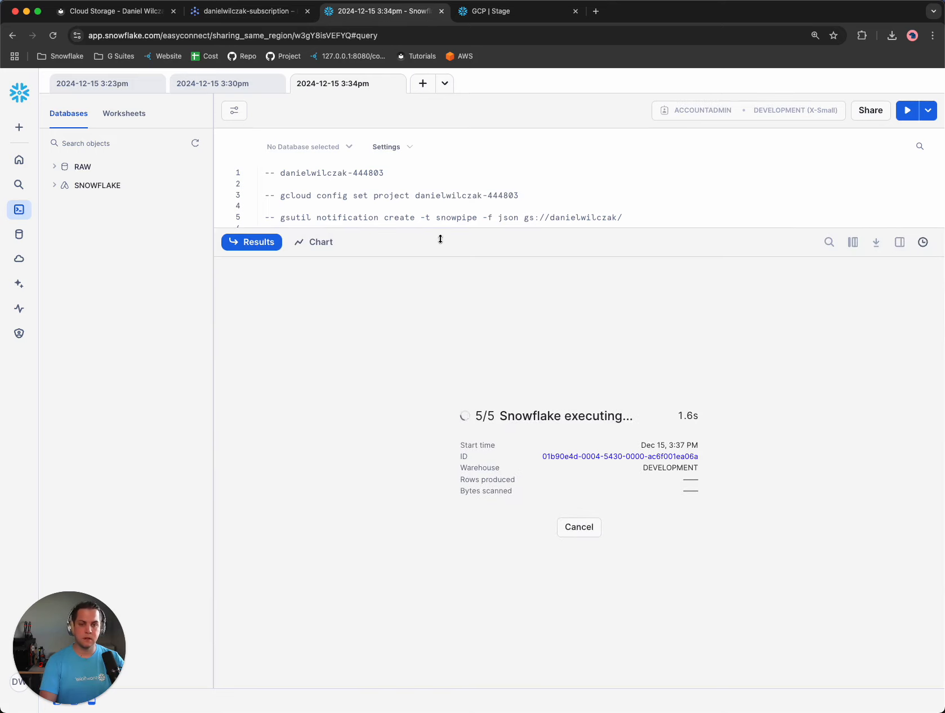
left_click_drag(441, 238, 472, 430)
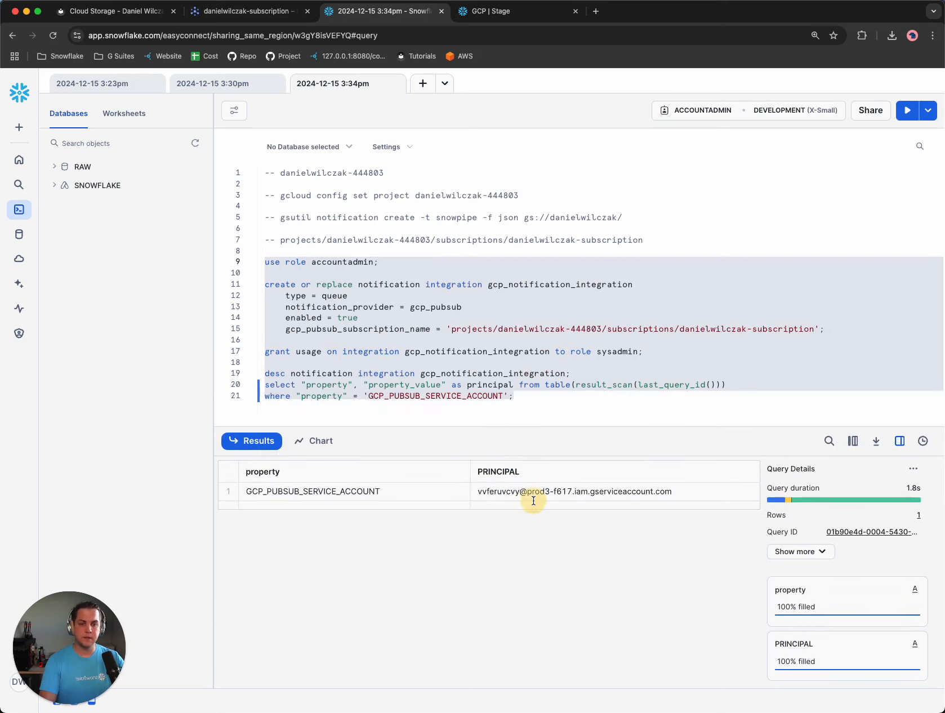
left_click(665, 495)
Read the tutorial's Grant Access in Google Cloud section and open the new subscription from the Pub/Sub subscriptions list in Google Cloud.
left_click(113, 11)
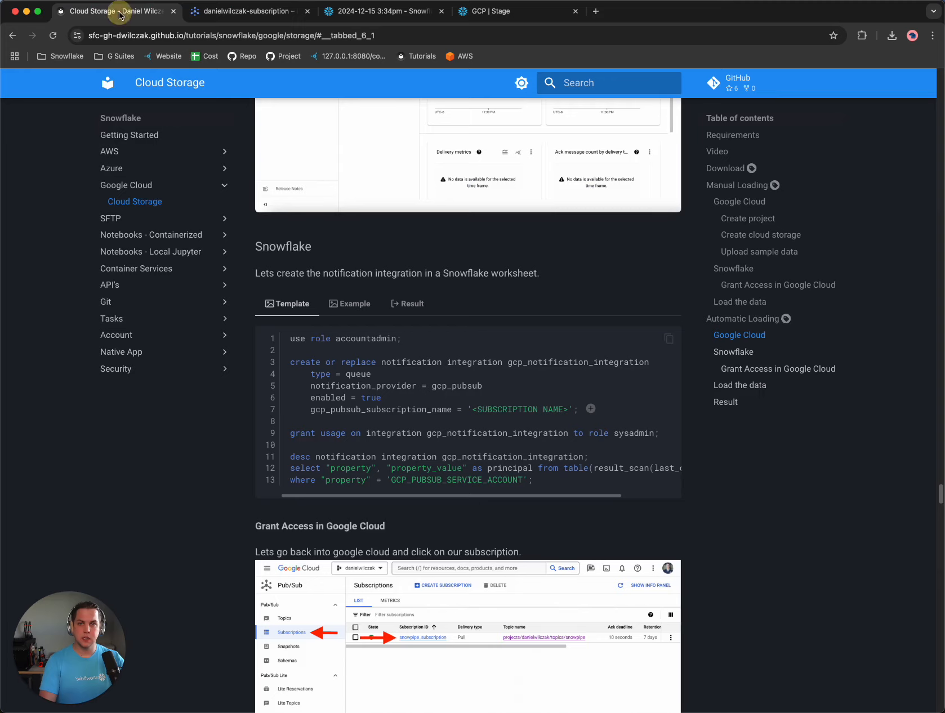
scroll(432, 369, "down", 4)
scroll(432, 370, "down", 3)
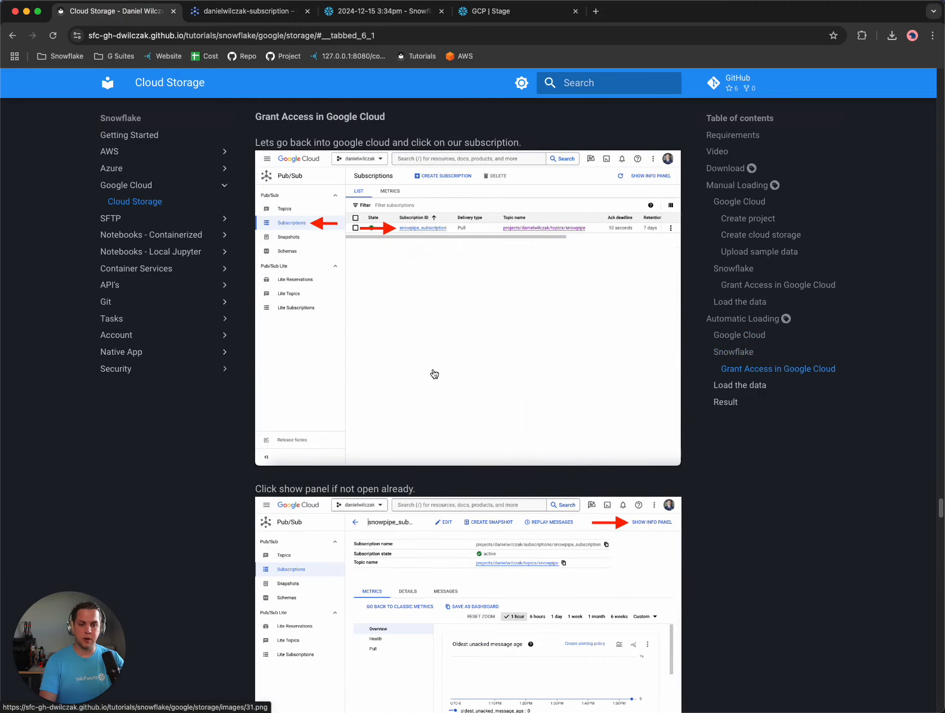
scroll(412, 293, "up", 3)
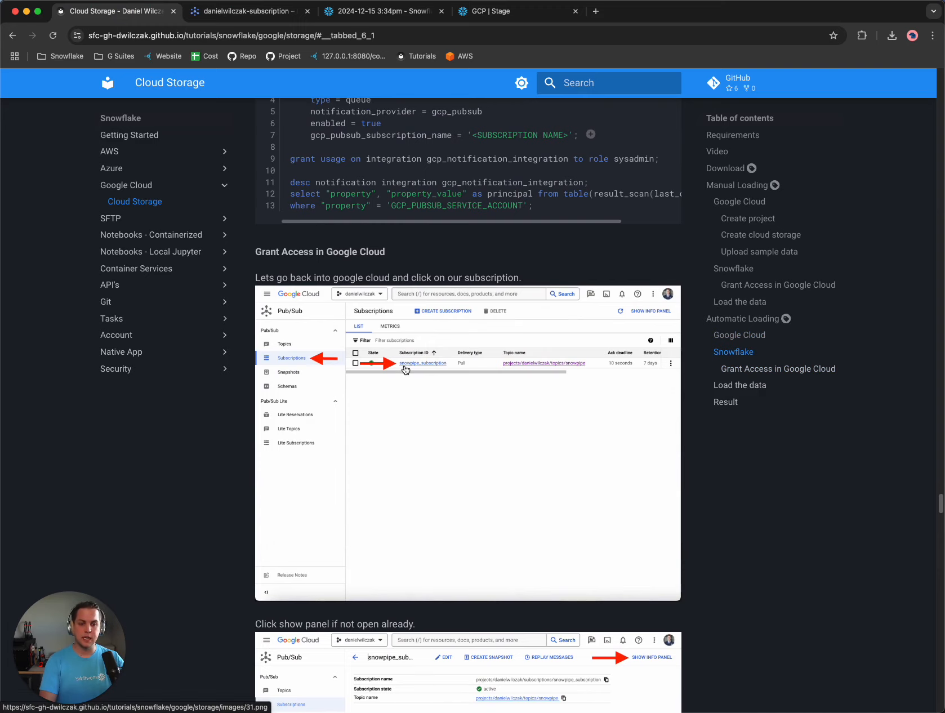
scroll(406, 369, "down", 6)
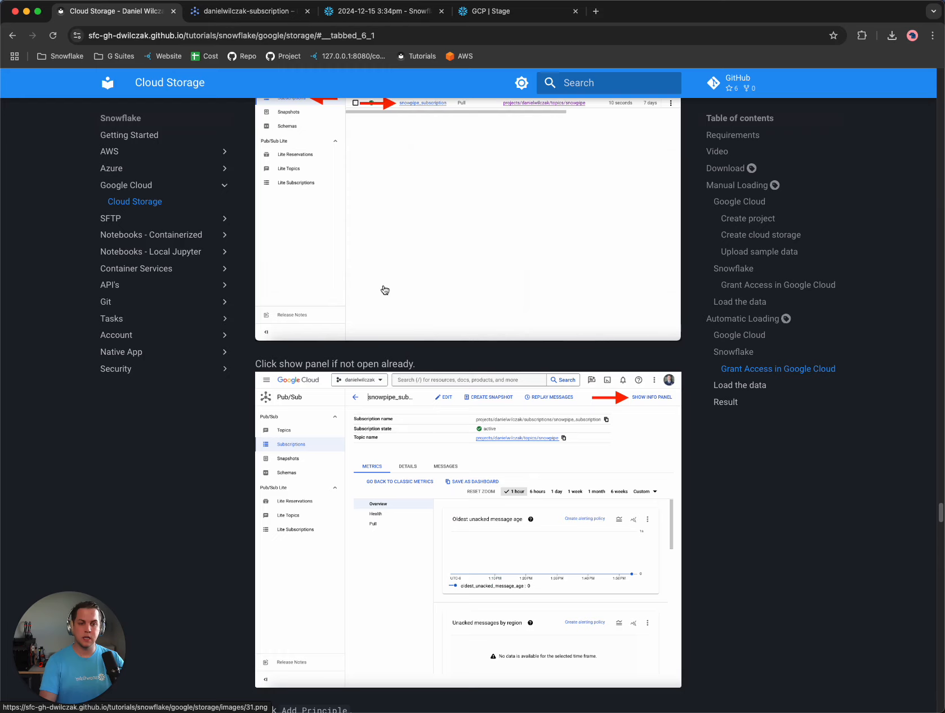
left_click(217, 8)
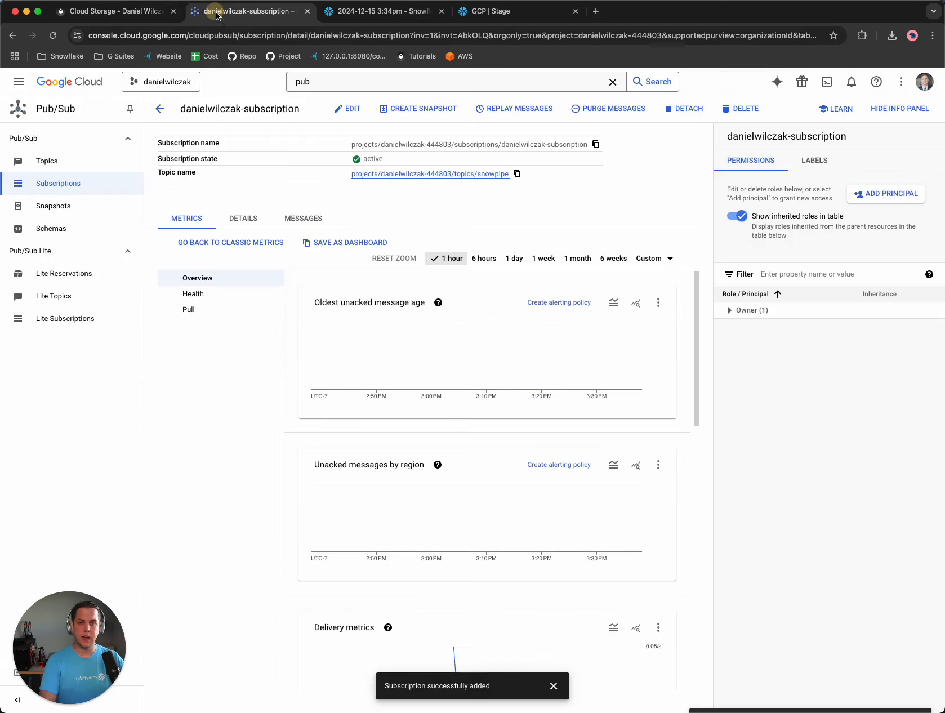
left_click(344, 80)
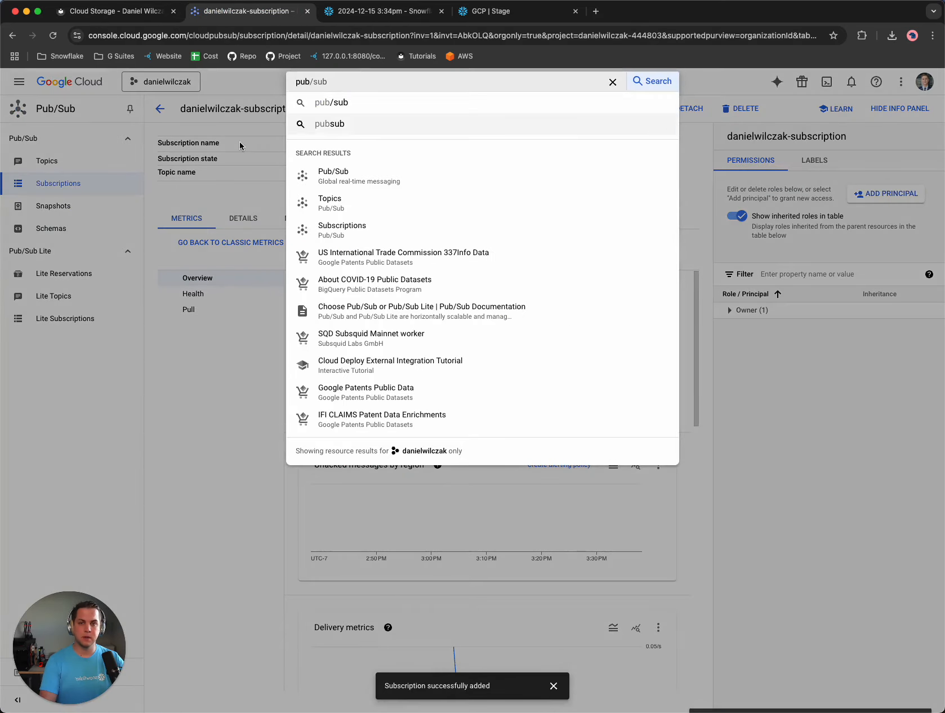
left_click(62, 185)
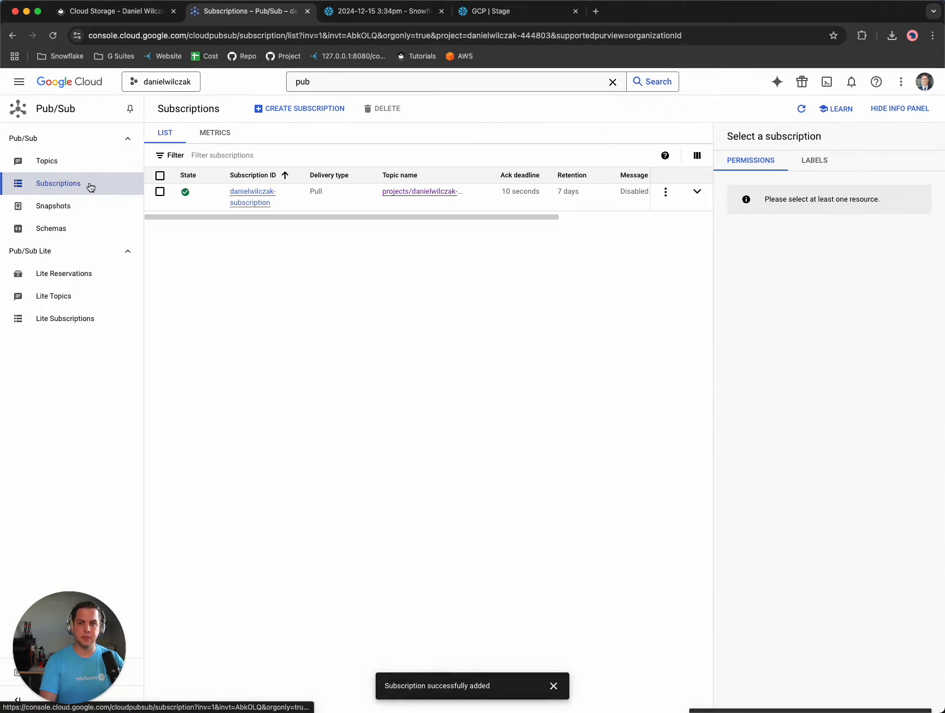
left_click(256, 195)
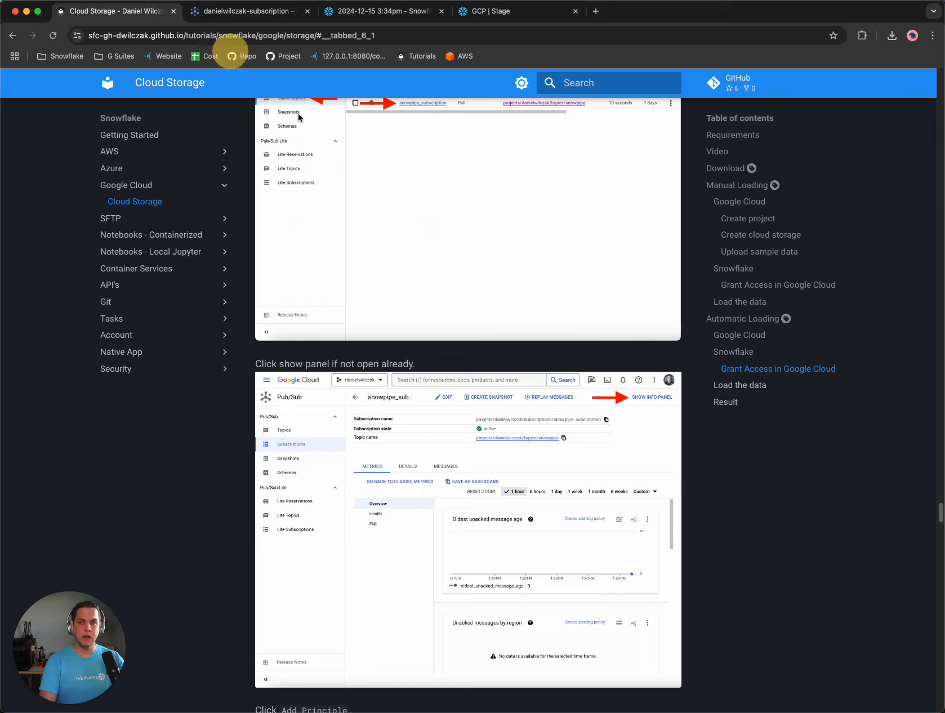
Check the tutorial's instructions for adding a principal and start granting access to the subscription in Google Cloud.
left_click(113, 10)
scroll(584, 310, "down", 3)
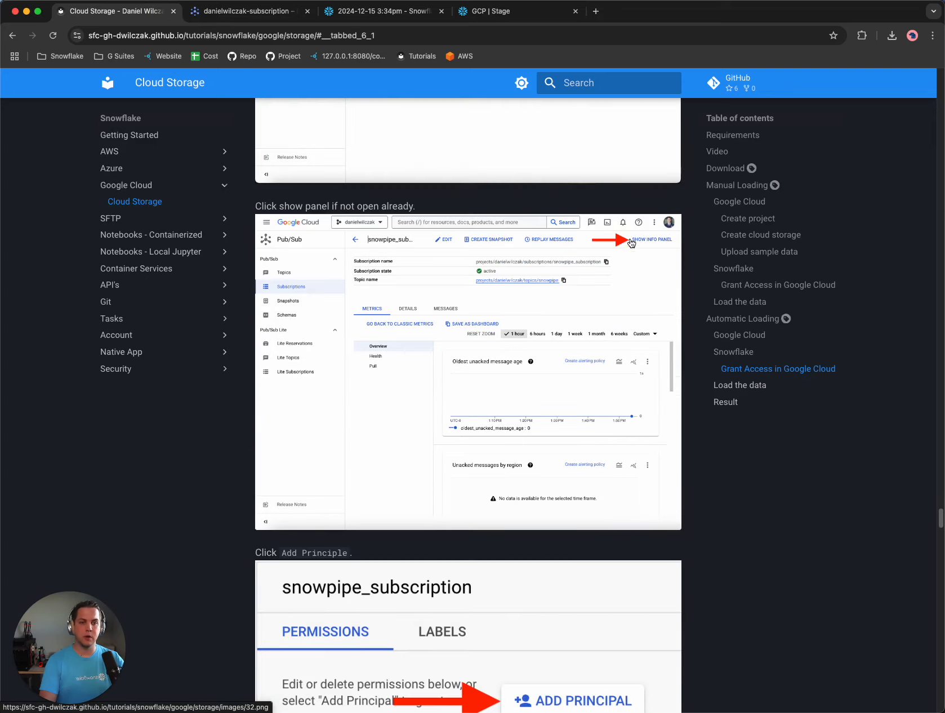
scroll(638, 245, "down", 10)
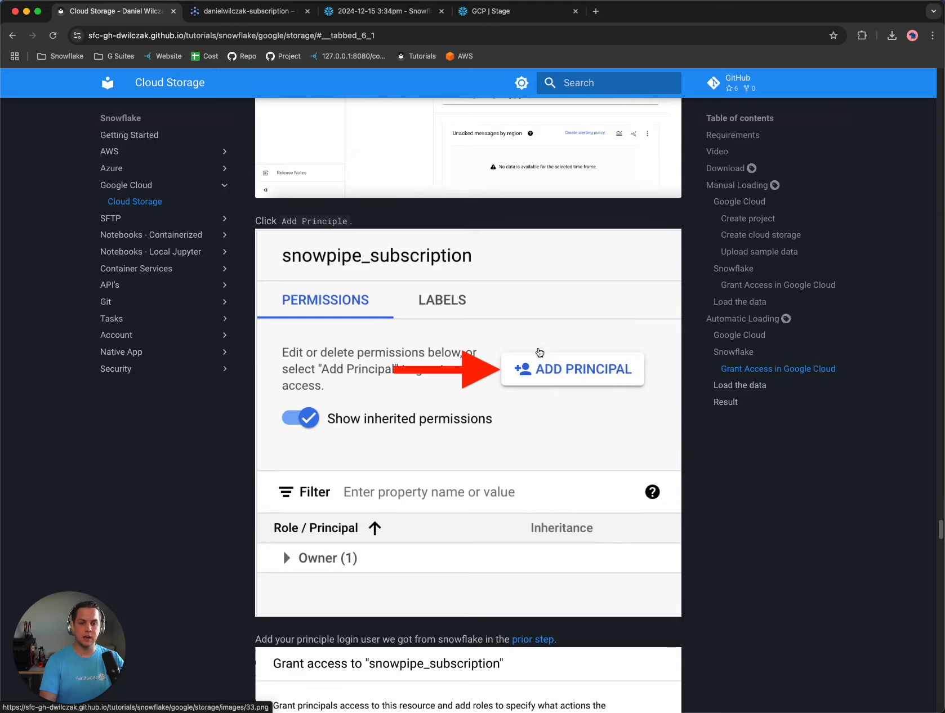
scroll(546, 376, "down", 9)
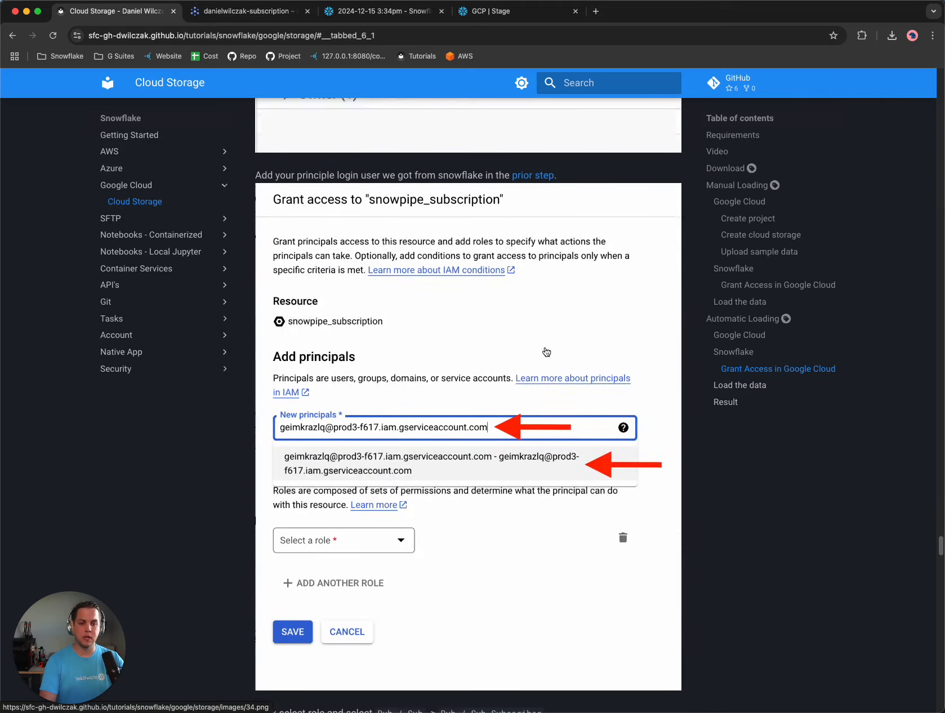
left_click(248, 11)
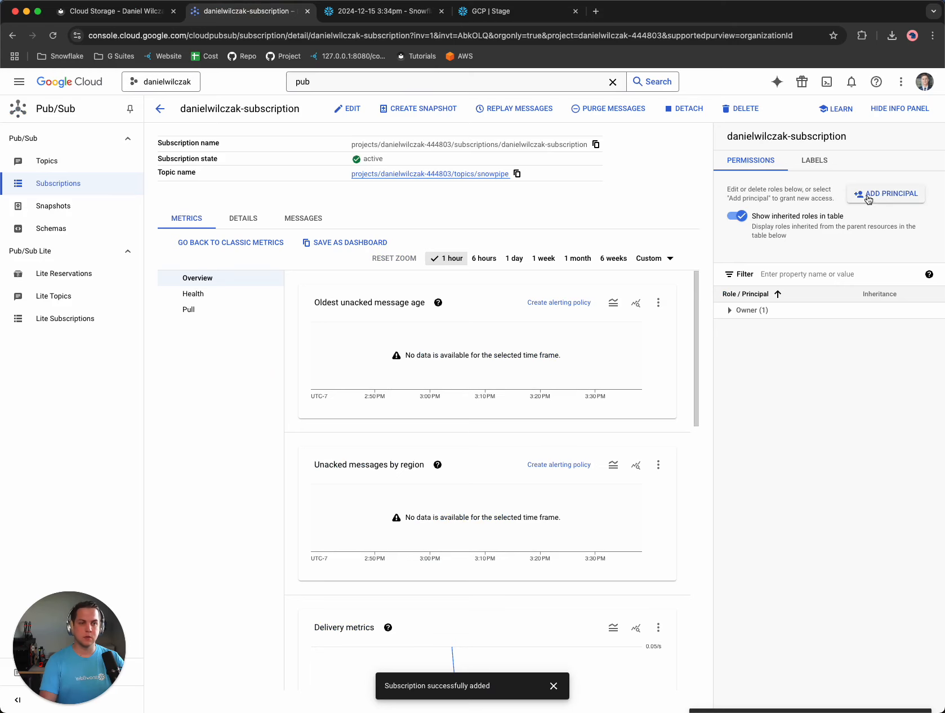
left_click(868, 195)
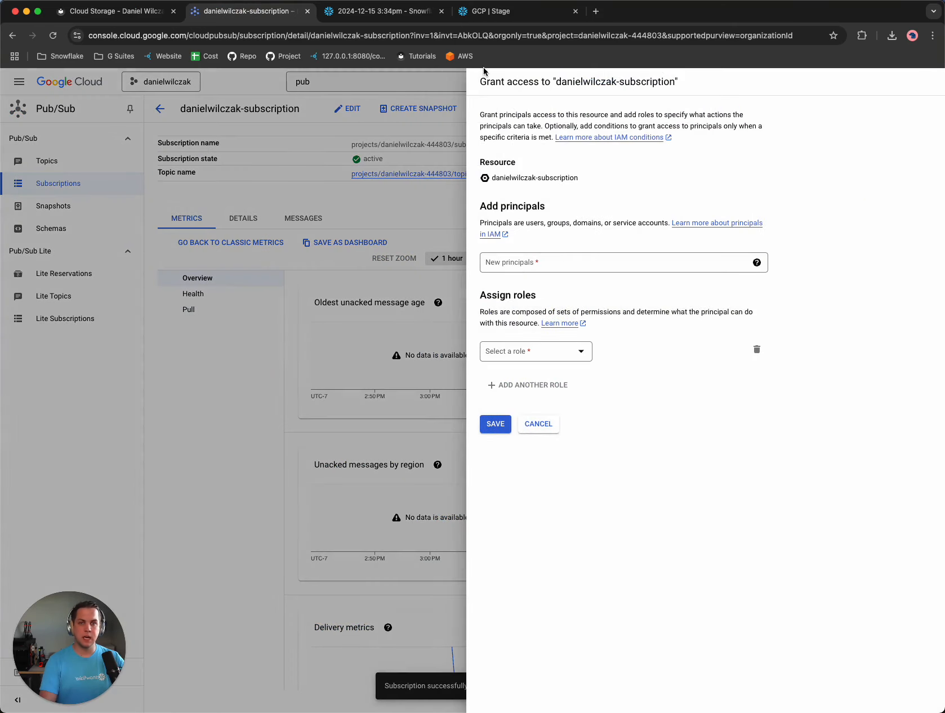
Copy the service account principal from the Snowflake query result and add it as the new principal in Google Cloud's subscription access form.
left_click(394, 13)
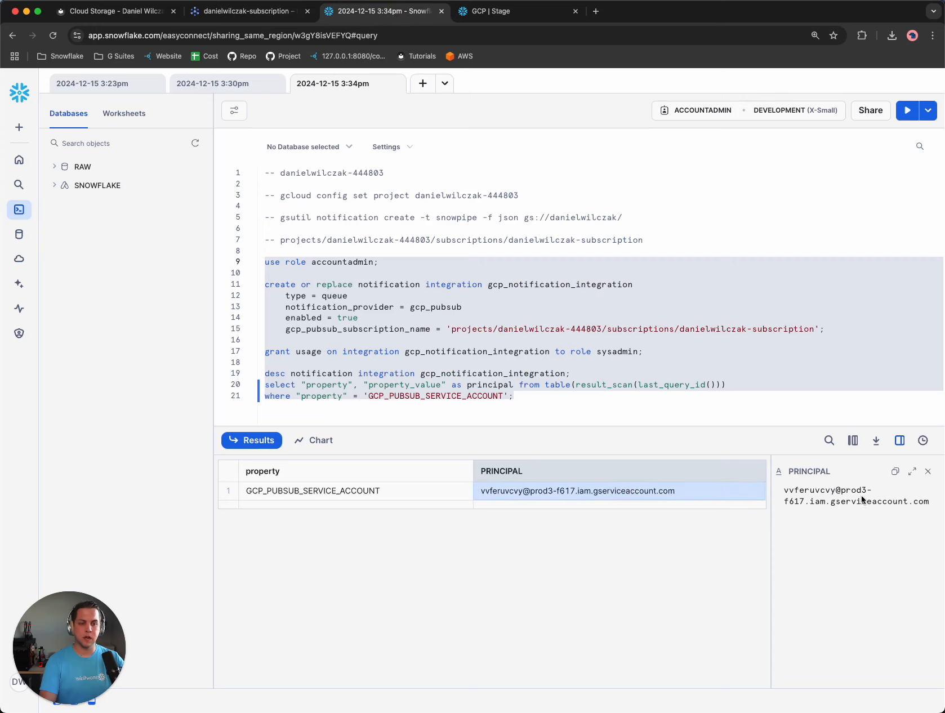
left_click(895, 472)
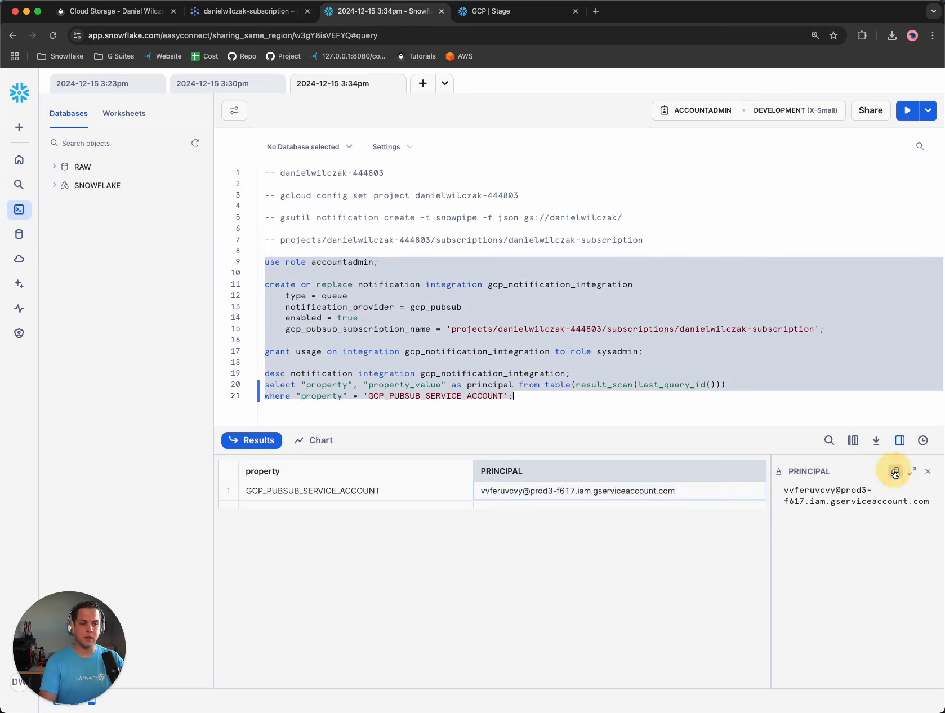
left_click(244, 11)
left_click(516, 264)
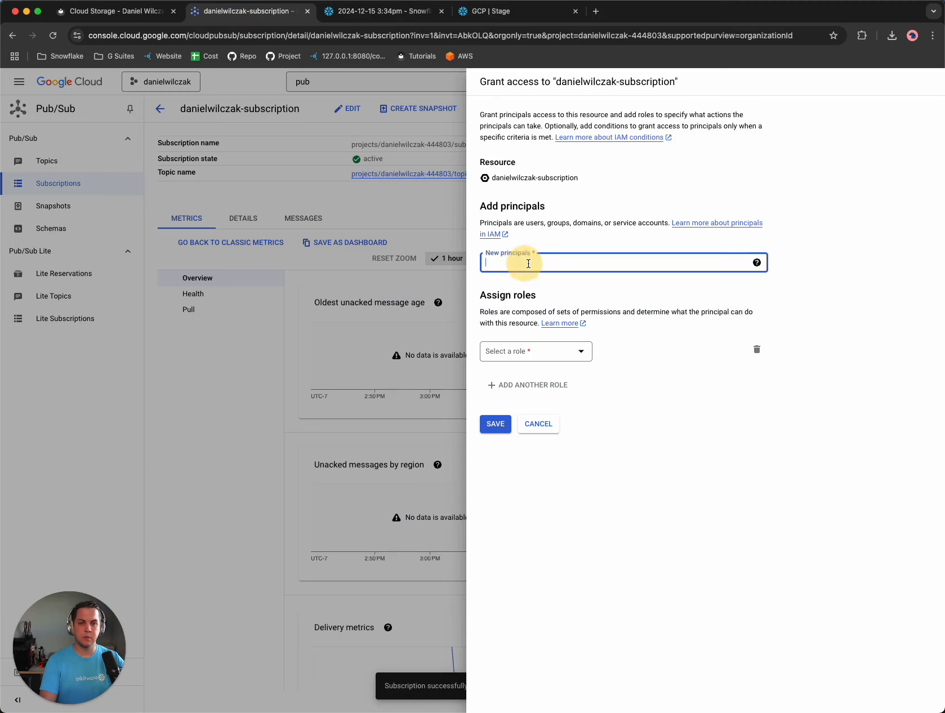
key("super+v")
left_click(591, 285)
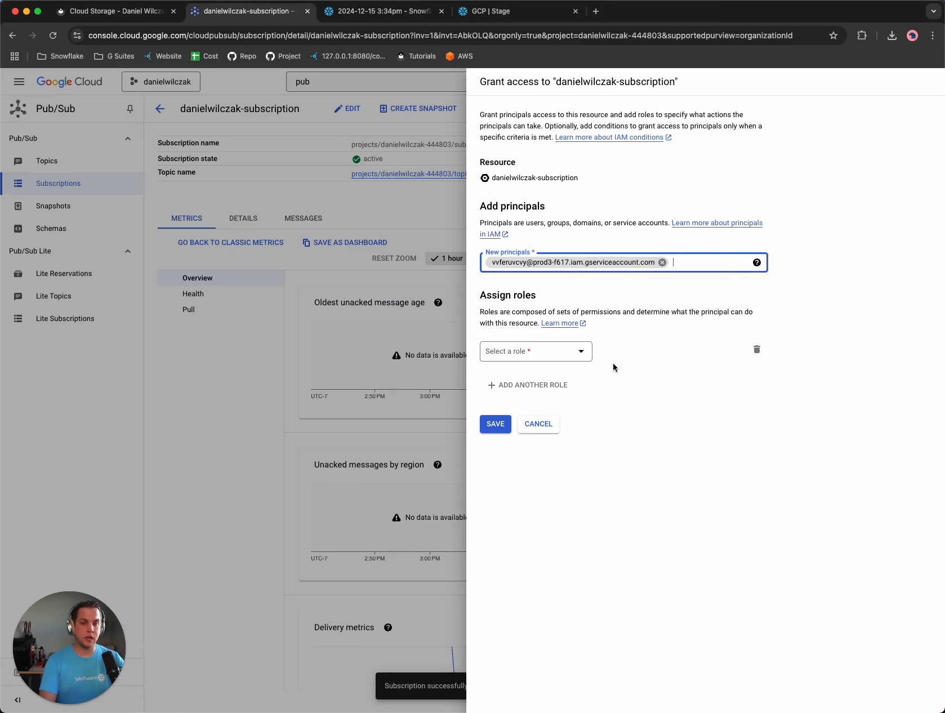
Check the required role in the tutorial and assign Pub/Sub Subscriber to the new principal in Google Cloud.
left_click(135, 11)
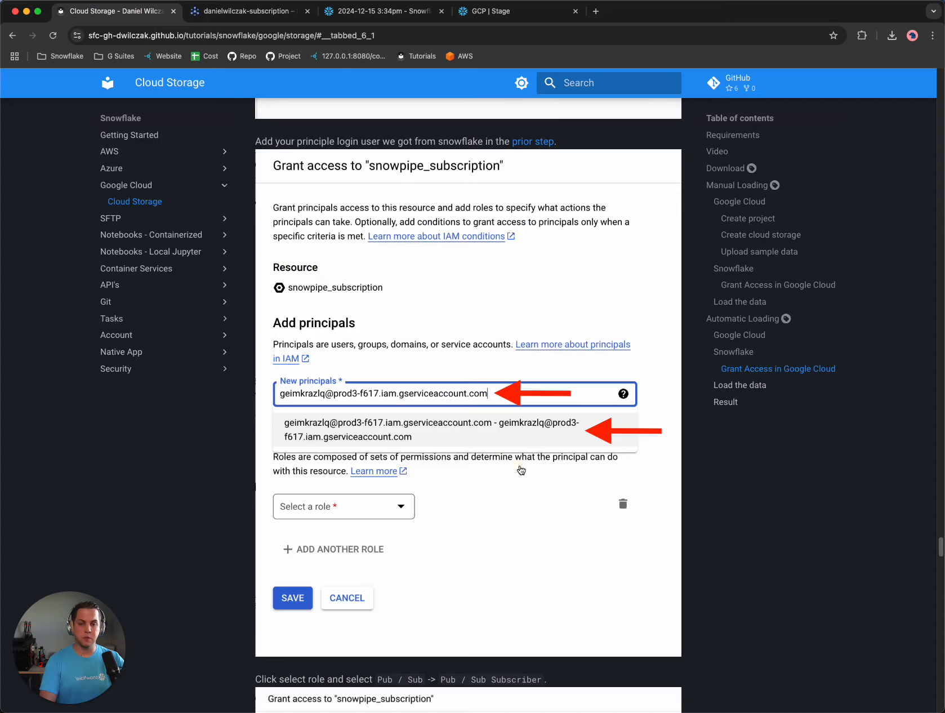
scroll(521, 467, "down", 10)
scroll(521, 465, "down", 3)
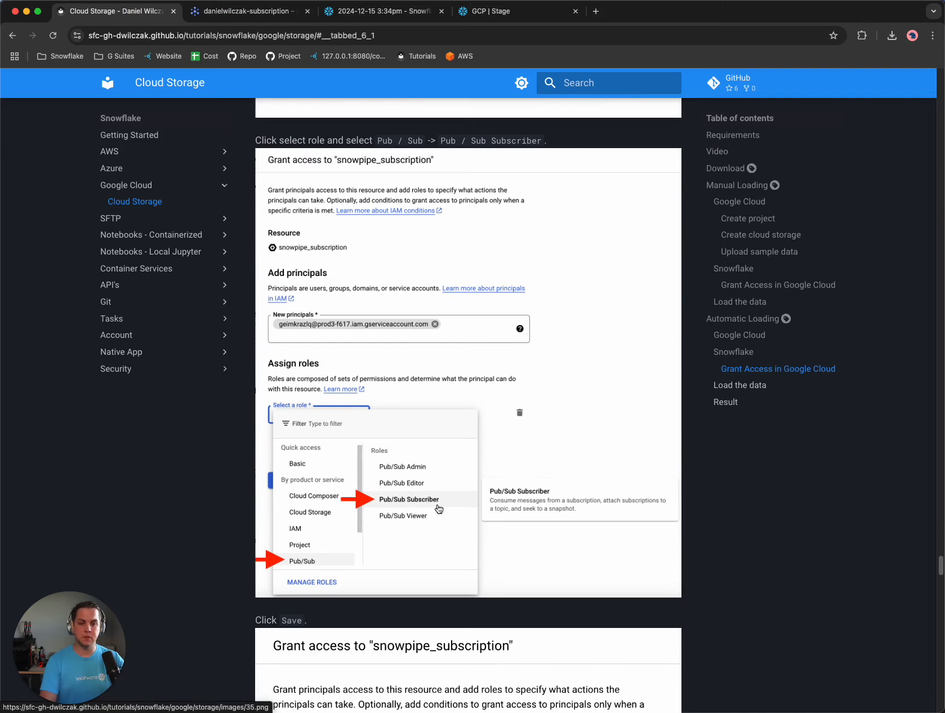
left_click(250, 11)
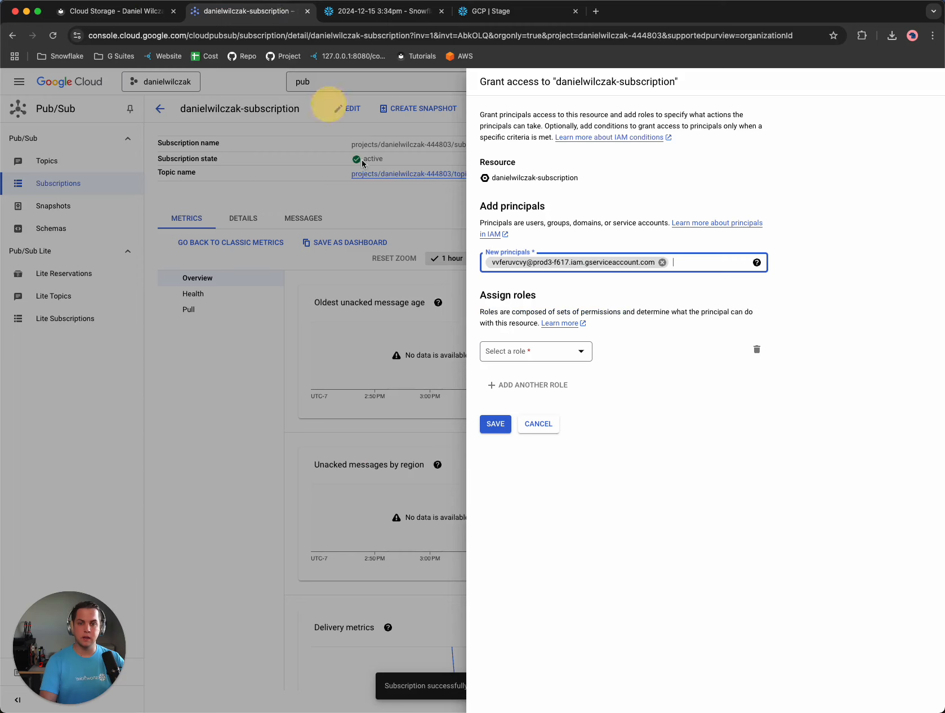
left_click(528, 350)
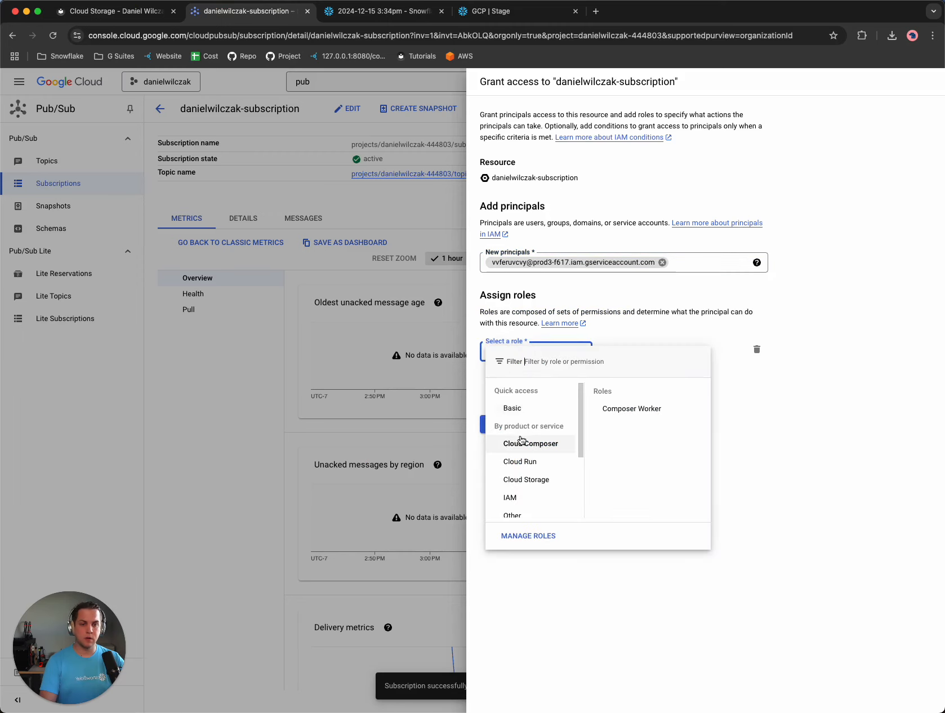
scroll(514, 444, "down", 3)
mouse_move(515, 472)
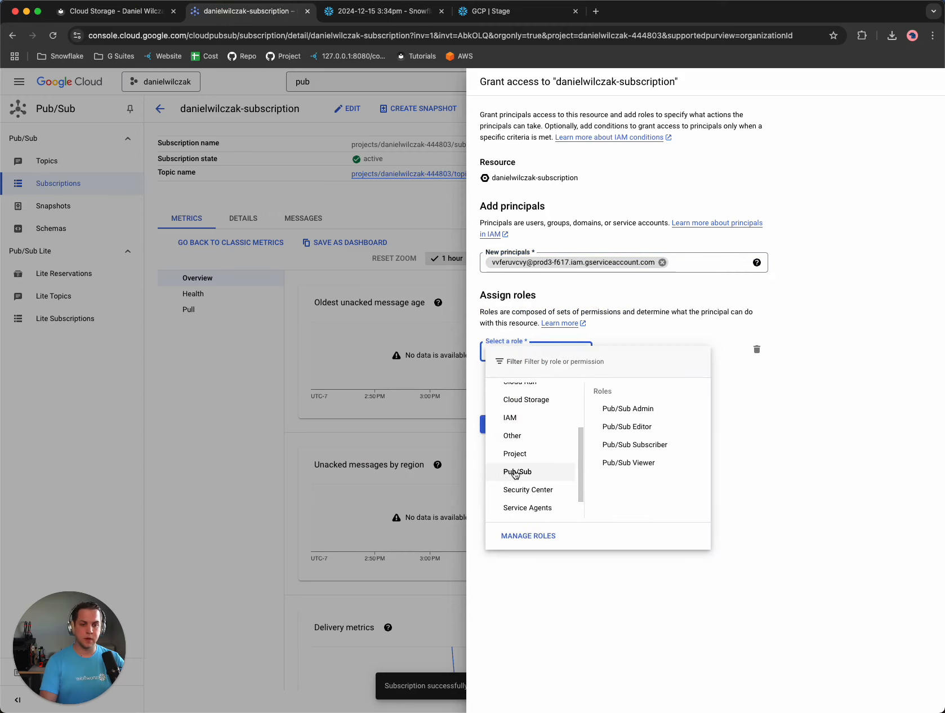
left_click(624, 445)
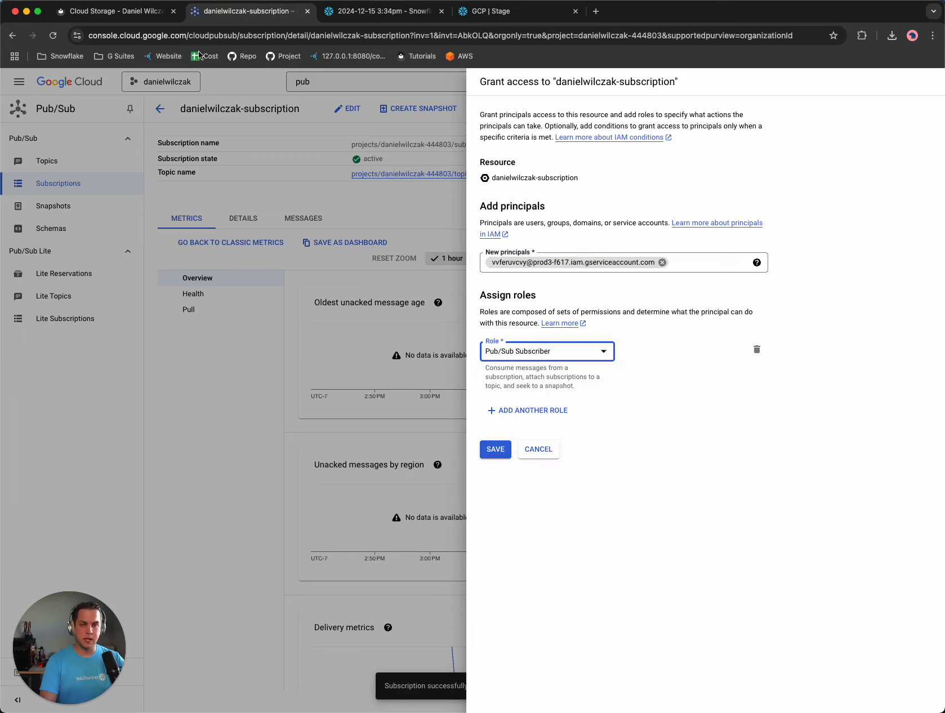
Check the tutorial's save instruction and save the subscription's access grant in Google Cloud.
left_click(113, 11)
scroll(454, 301, "down", 10)
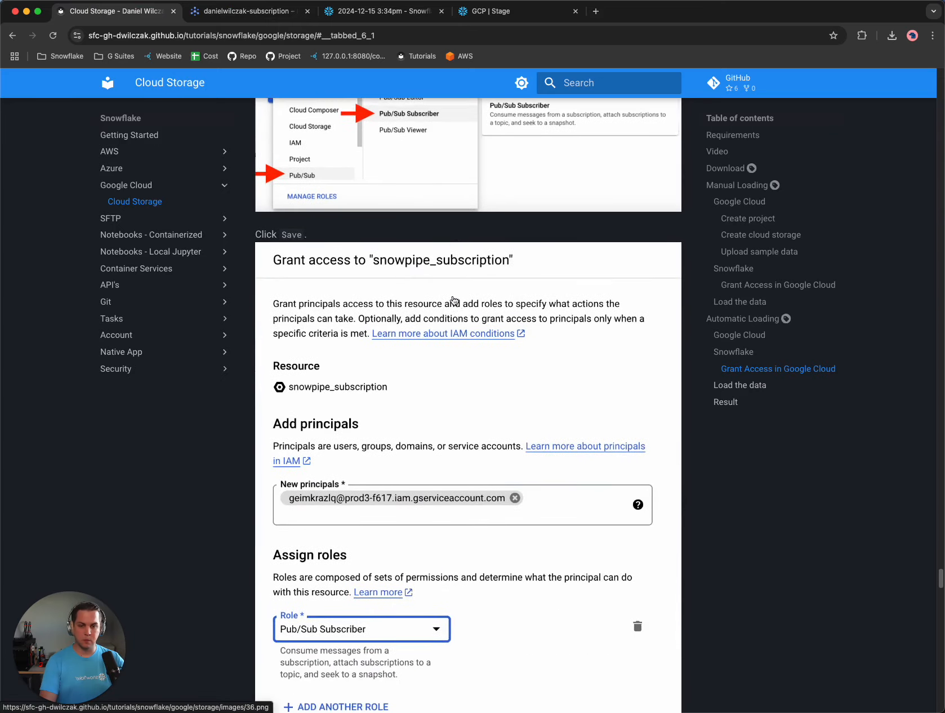
scroll(454, 301, "down", 9)
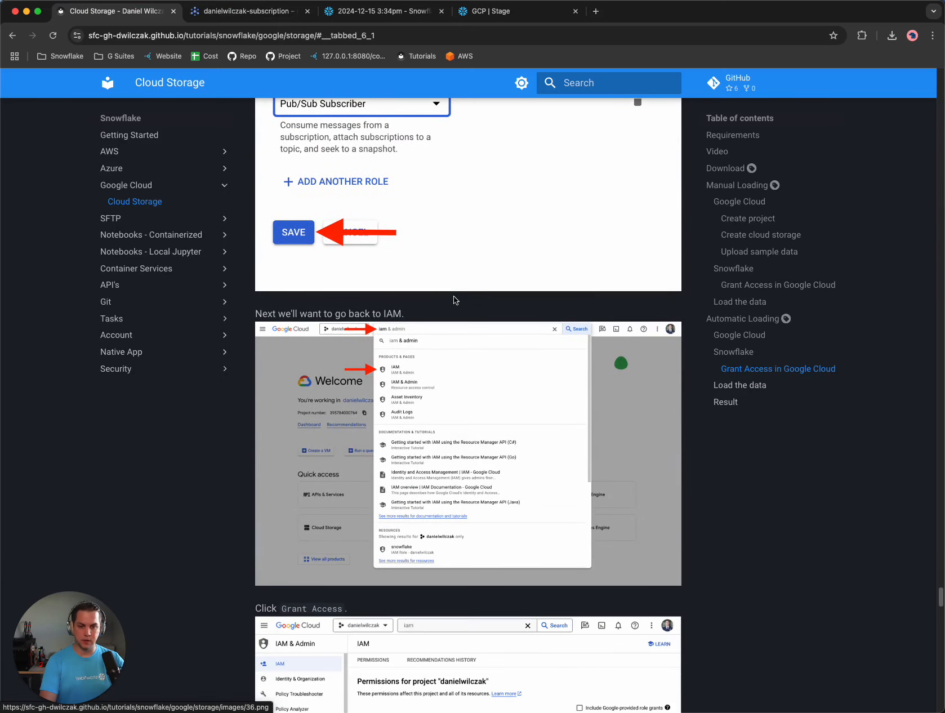
left_click(248, 12)
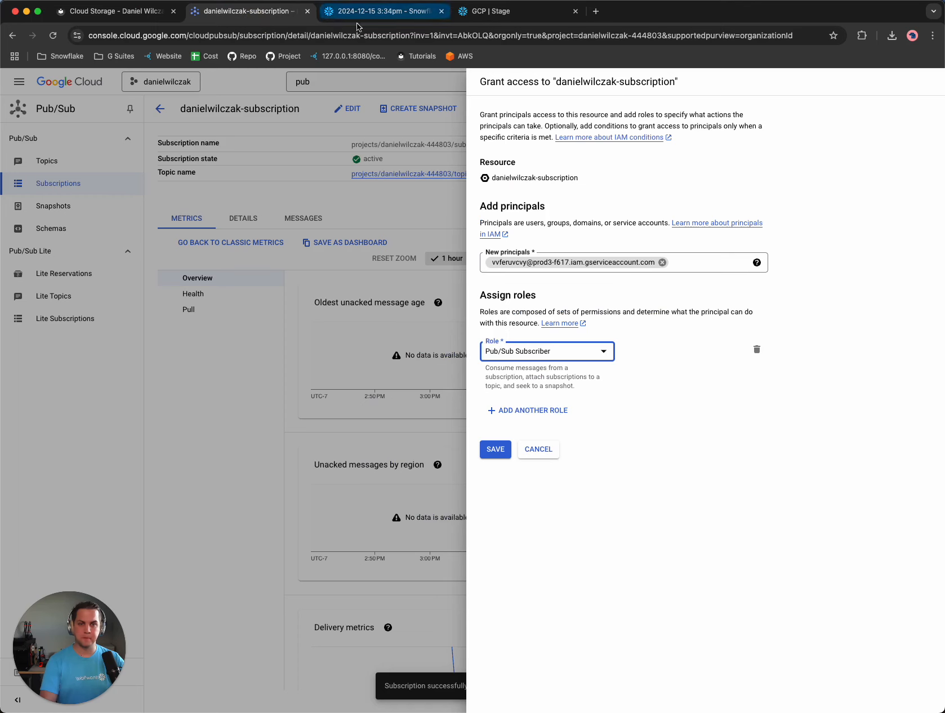
left_click(506, 453)
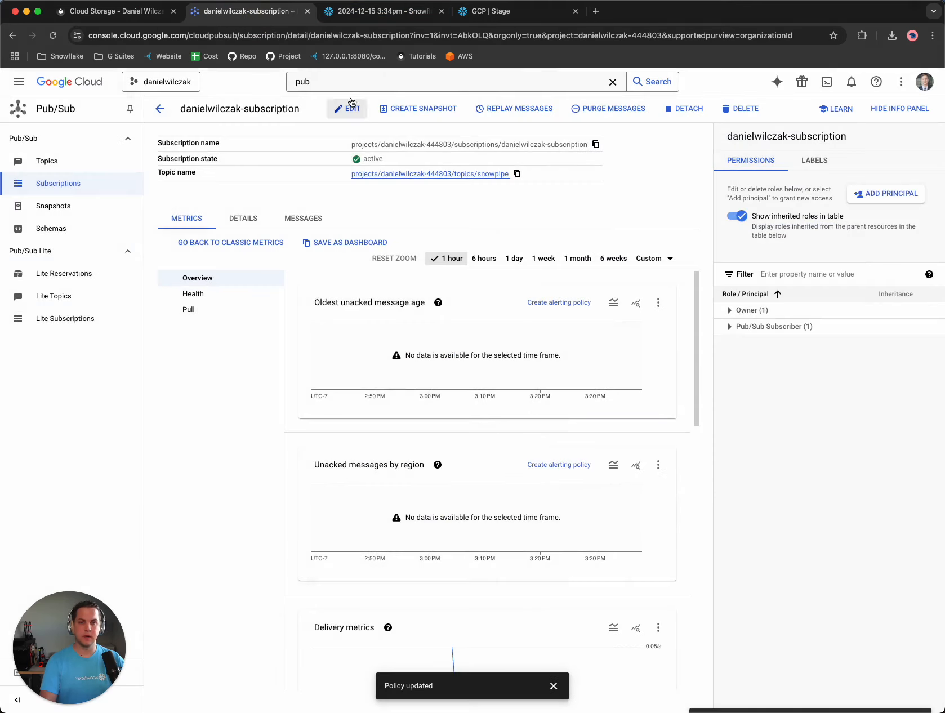
Find and open the project's IAM page in Google Cloud, and read the tutorial's instructions for granting project access.
left_click_drag(323, 84, 268, 85)
type("iam & admin")
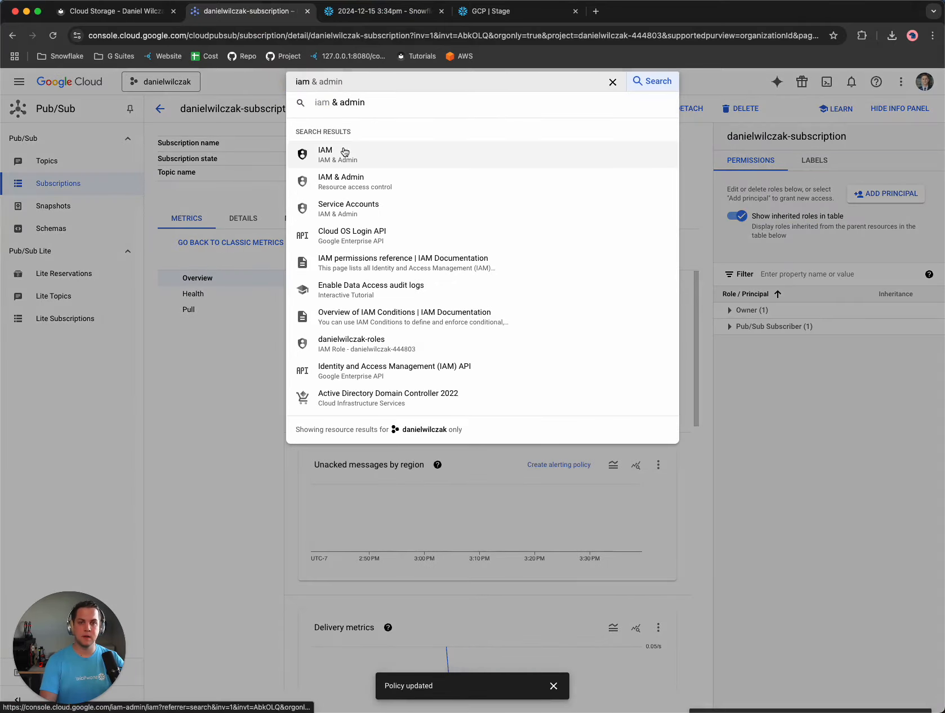
left_click(337, 153)
left_click(119, 14)
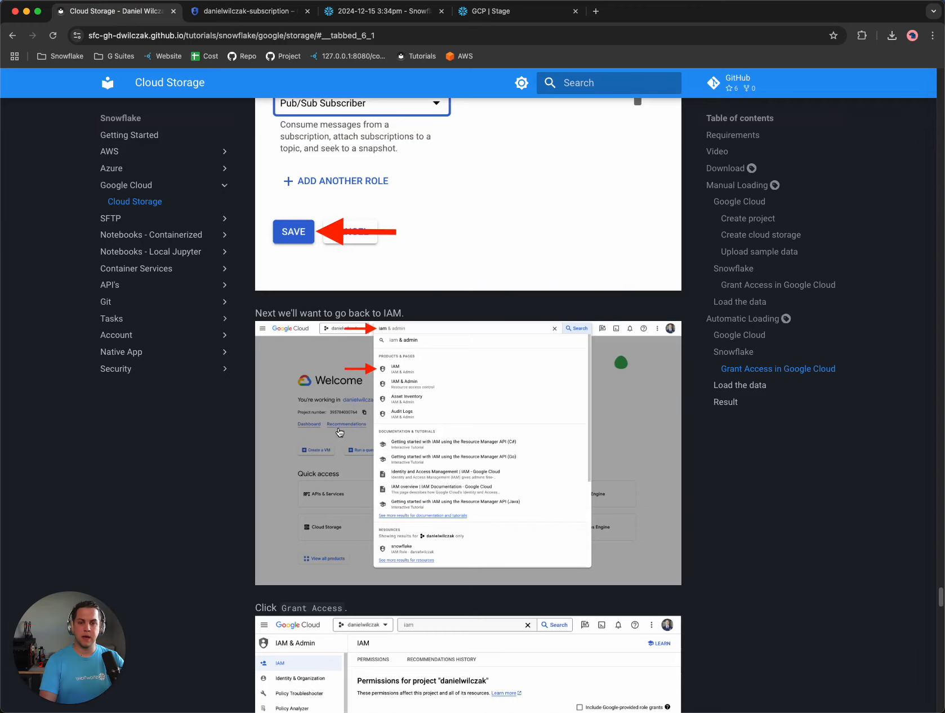
scroll(346, 432, "down", 8)
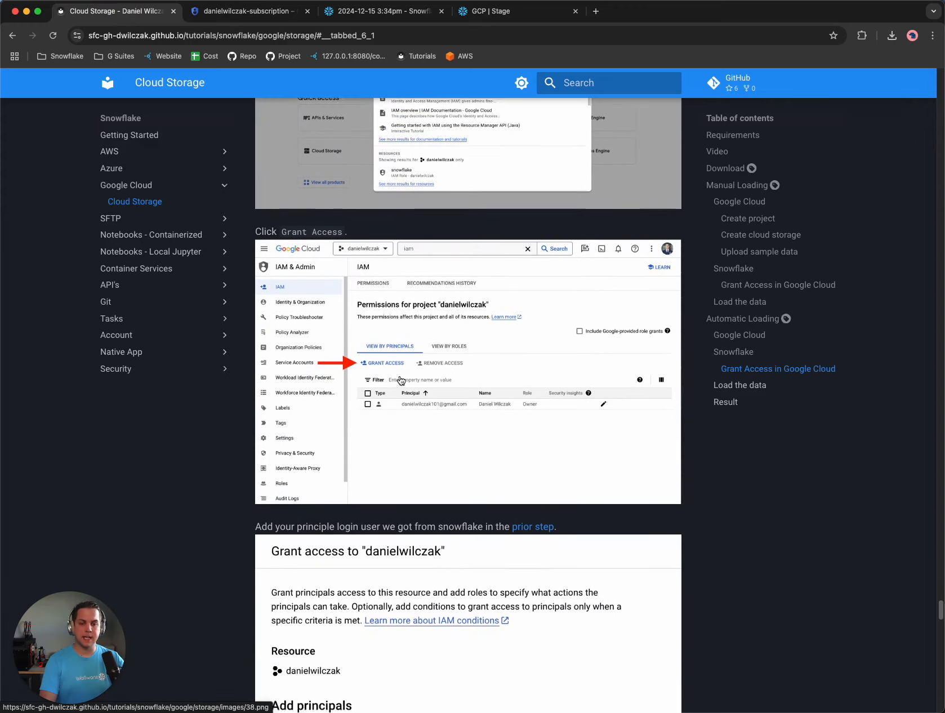
scroll(389, 378, "down", 5)
scroll(399, 377, "down", 3)
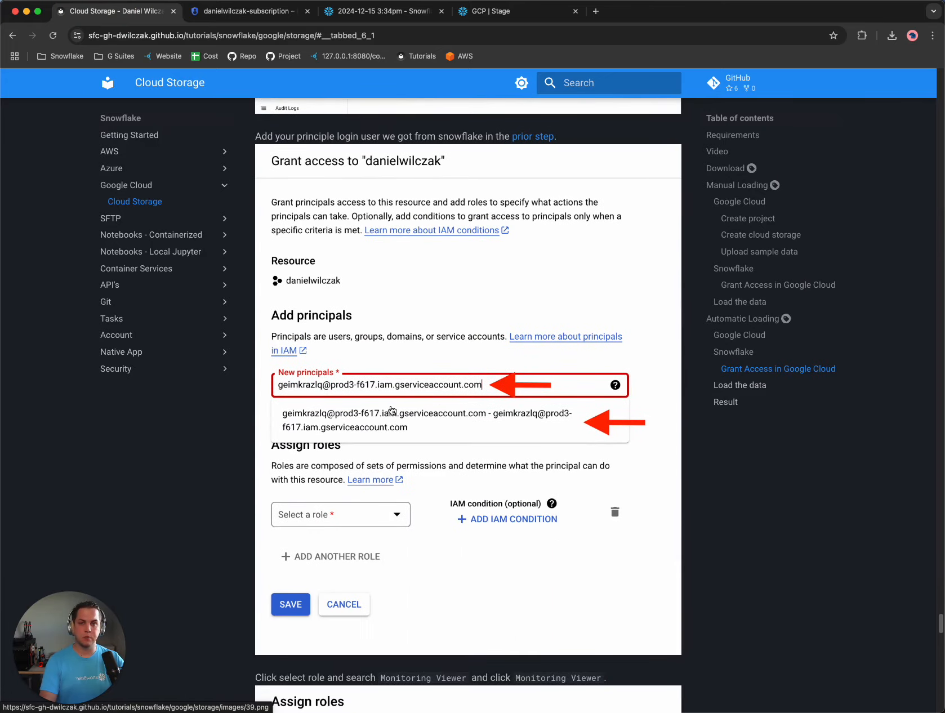
Start granting access to the project in Google Cloud IAM and add the copied Snowflake service account as the new principal.
left_click(256, 11)
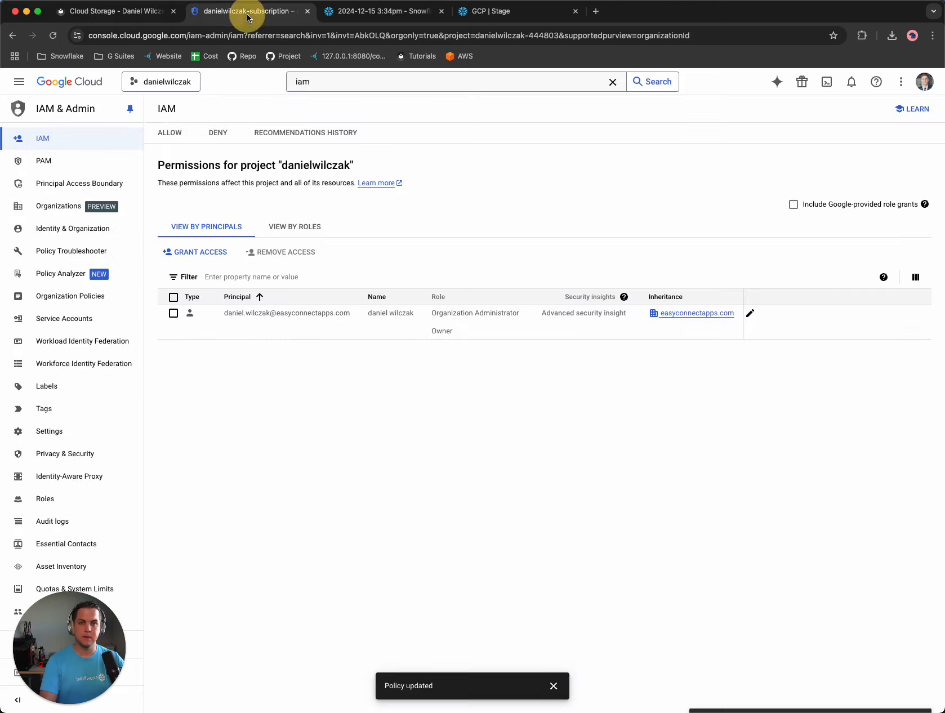
left_click(191, 252)
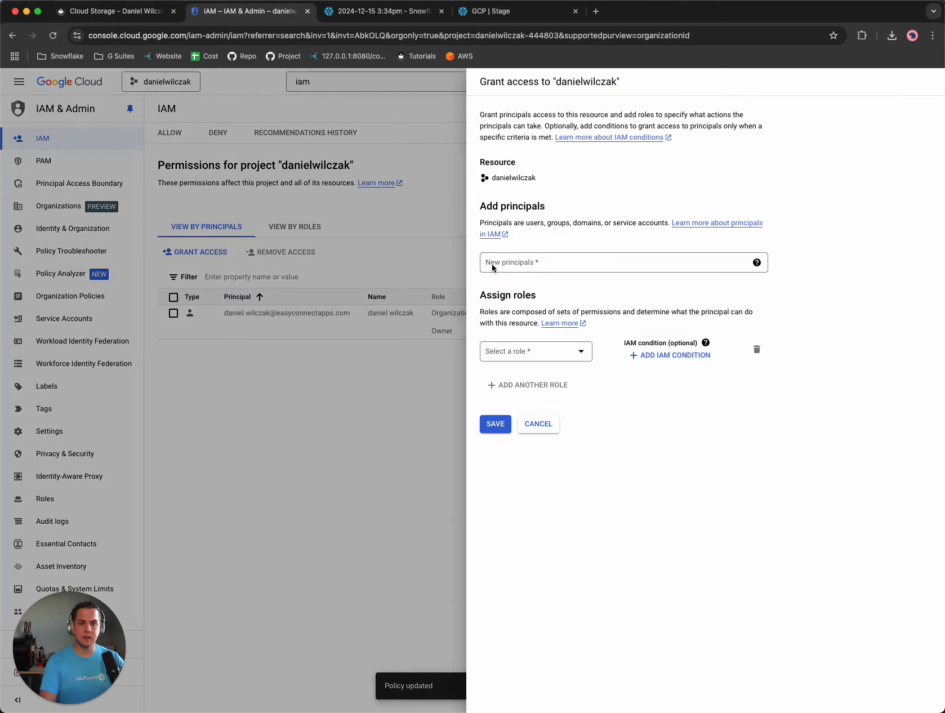
left_click(491, 267)
key("super+v")
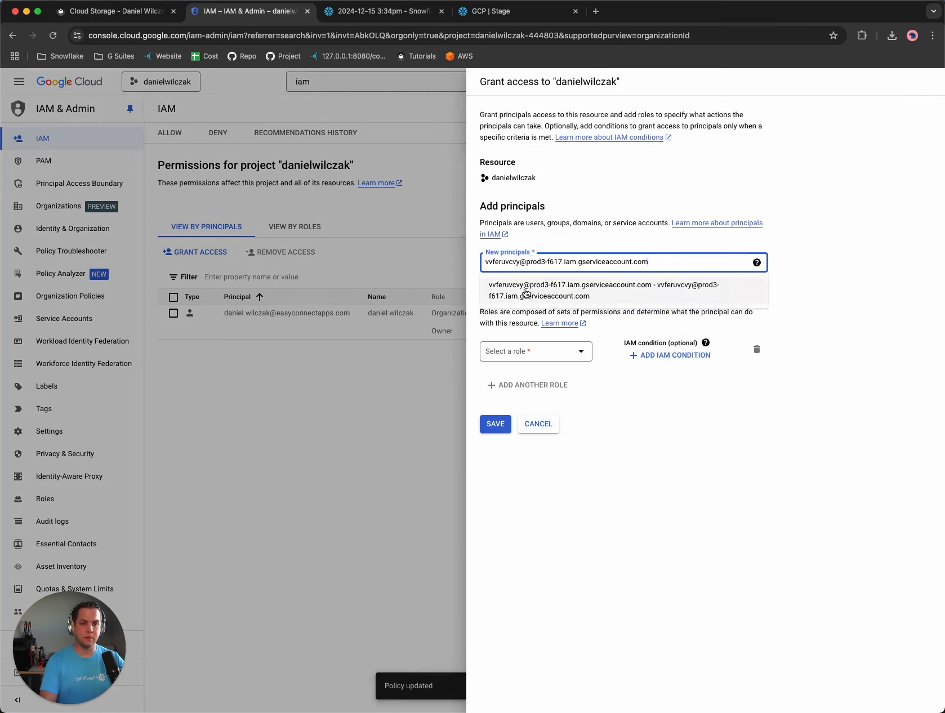
left_click(526, 292)
Open the role selection for the new principal and copy the role name Monitoring Viewer from the tutorial.
left_click(546, 355)
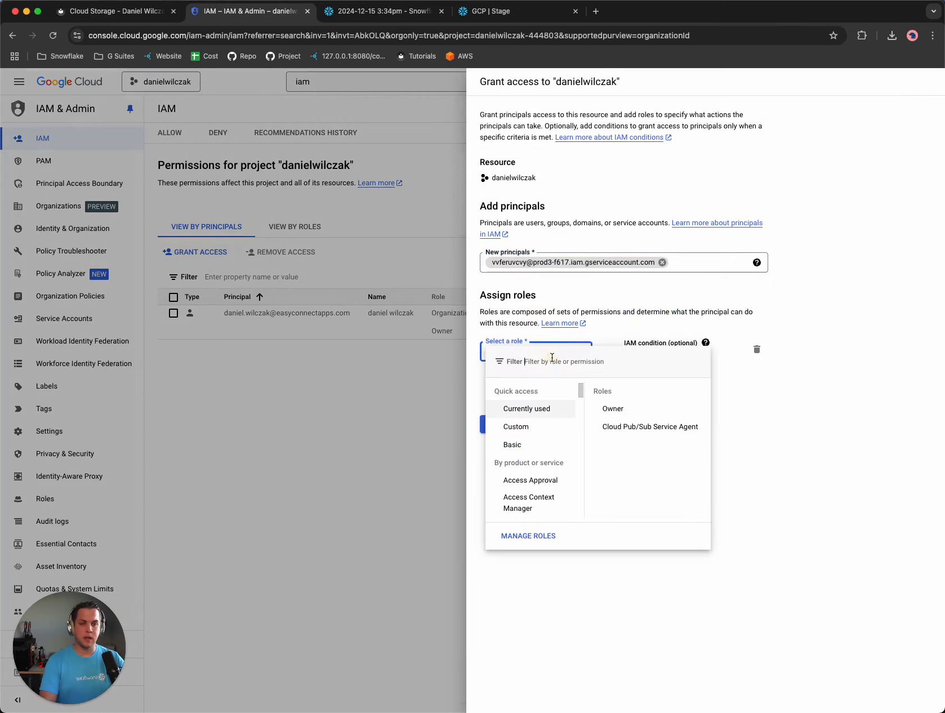
left_click(141, 20)
scroll(422, 306, "down", 6)
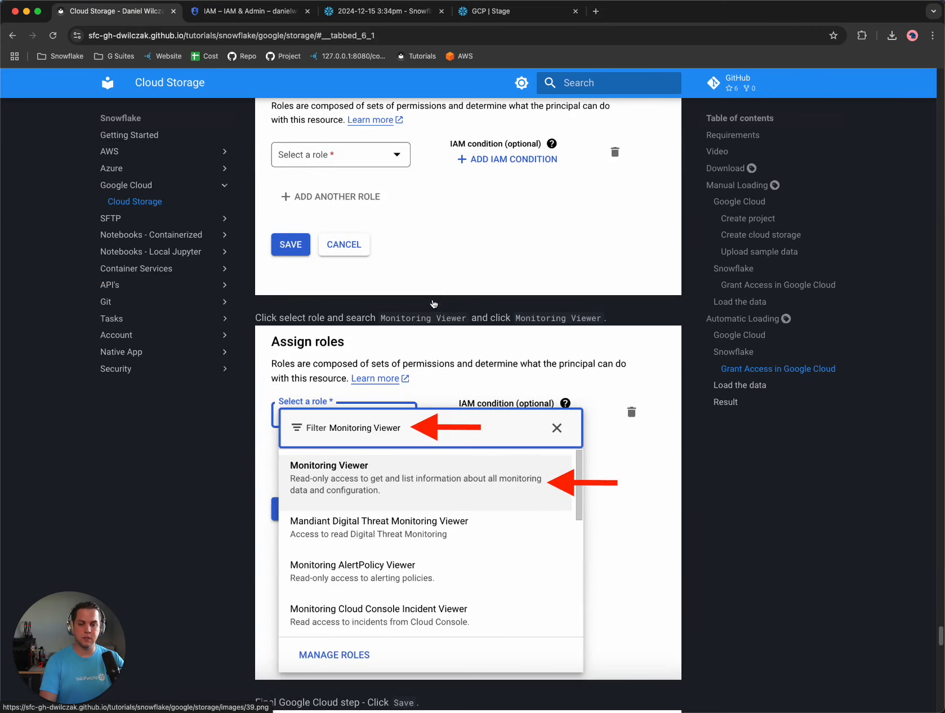
scroll(433, 304, "down", 4)
scroll(433, 291, "up", 2)
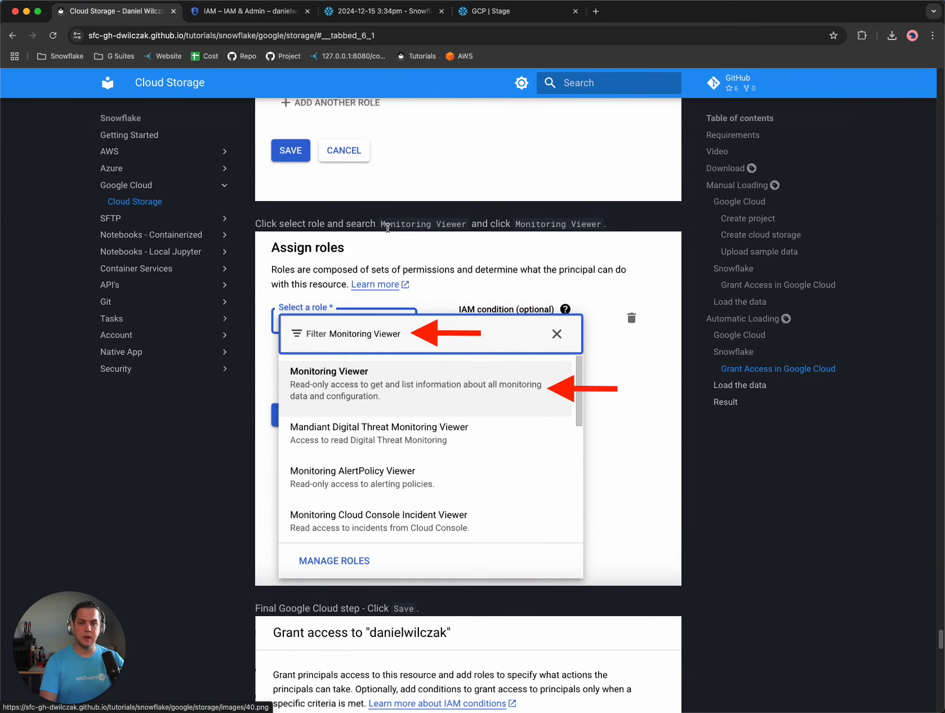
left_click_drag(381, 224, 466, 223)
key("super+c")
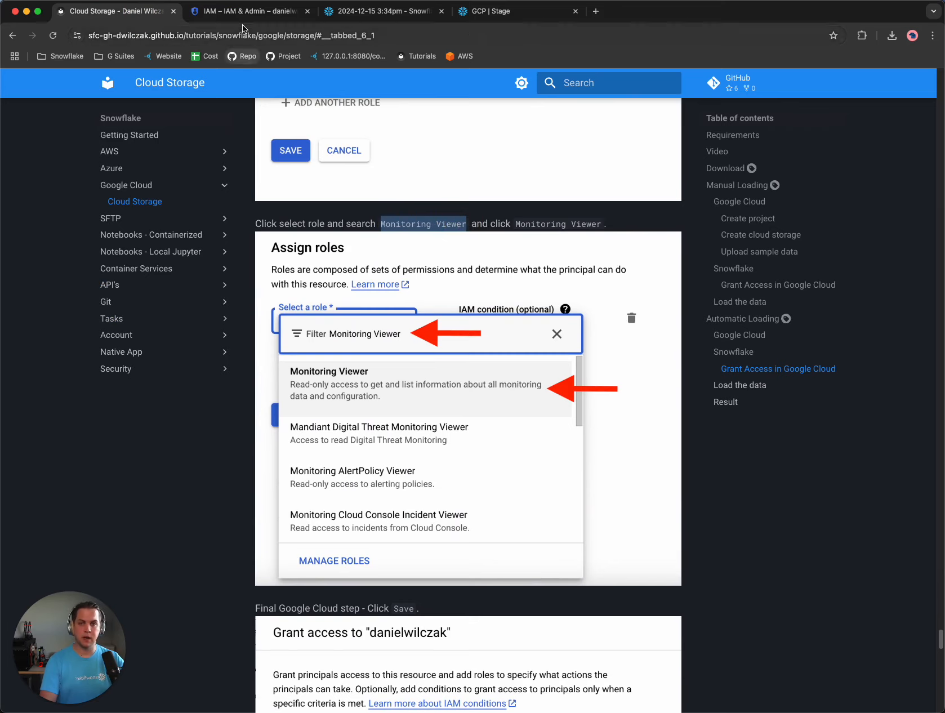
scroll(485, 385, "down", 4)
scroll(498, 384, "down", 6)
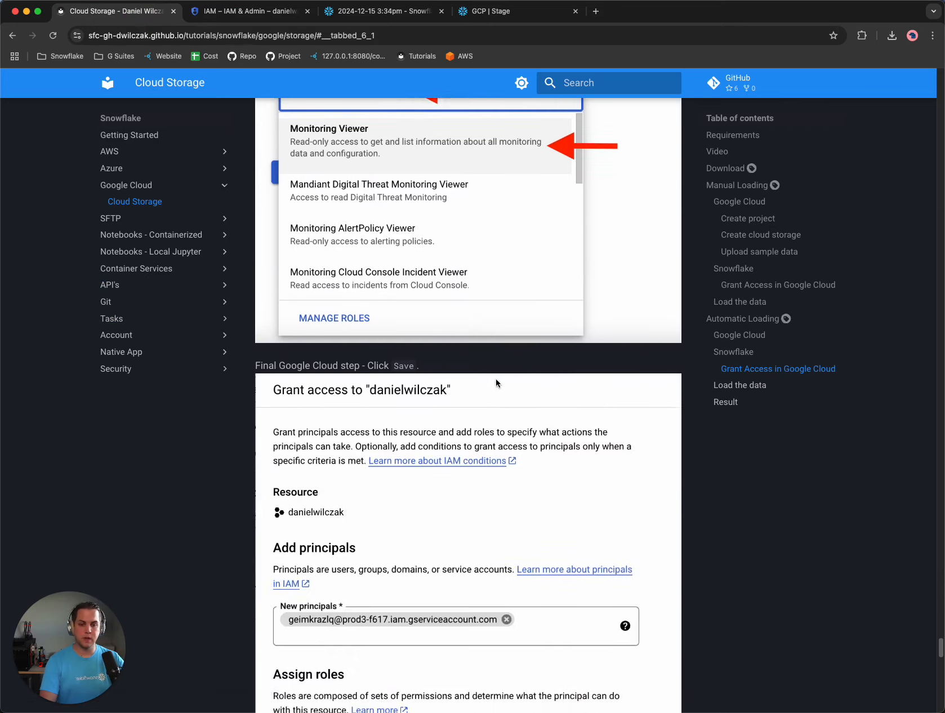
Assign the Monitoring Viewer role to the new principal in Google Cloud and save the project access grant.
left_click(271, 11)
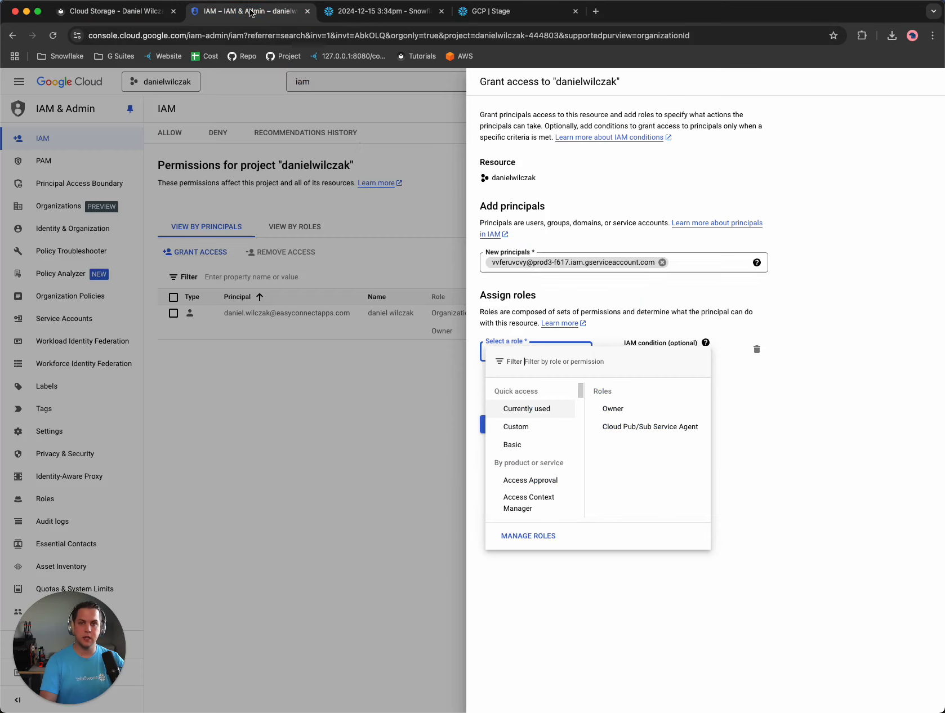
key("super+v")
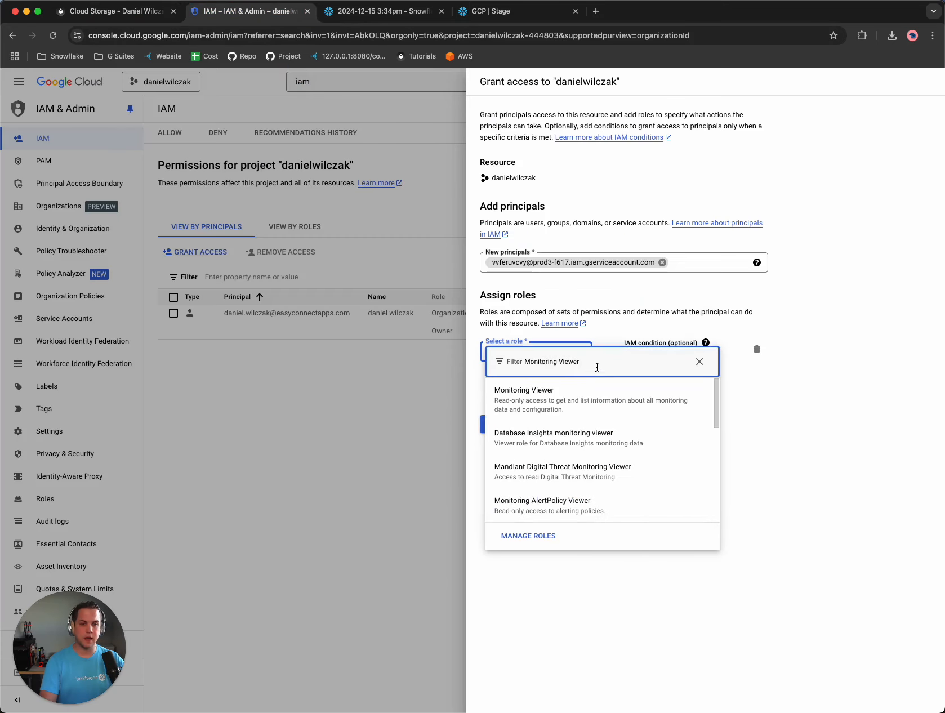
left_click(571, 401)
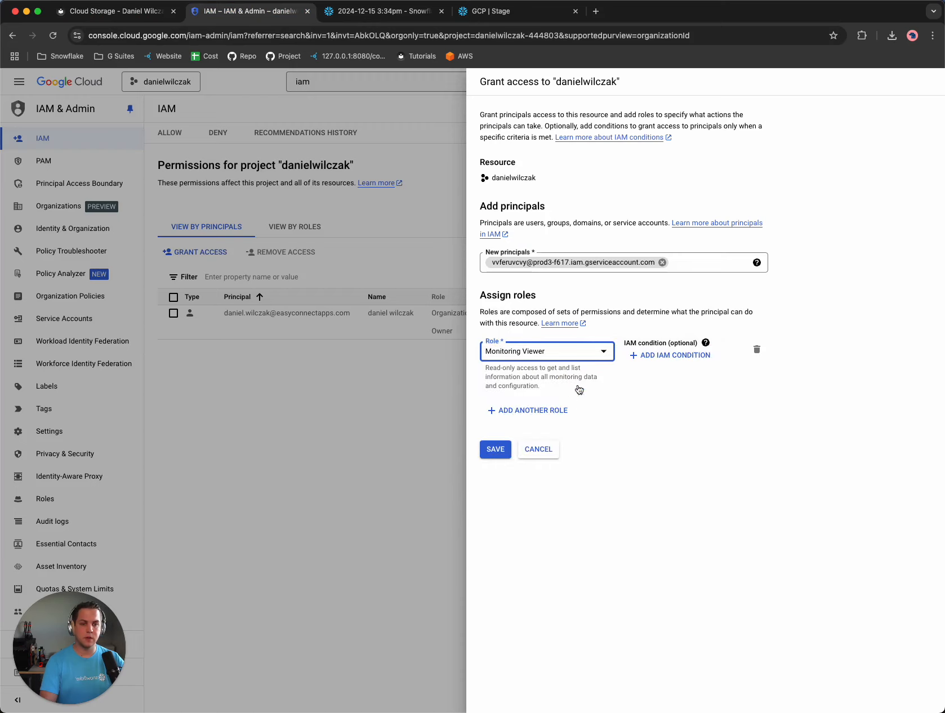
left_click(504, 456)
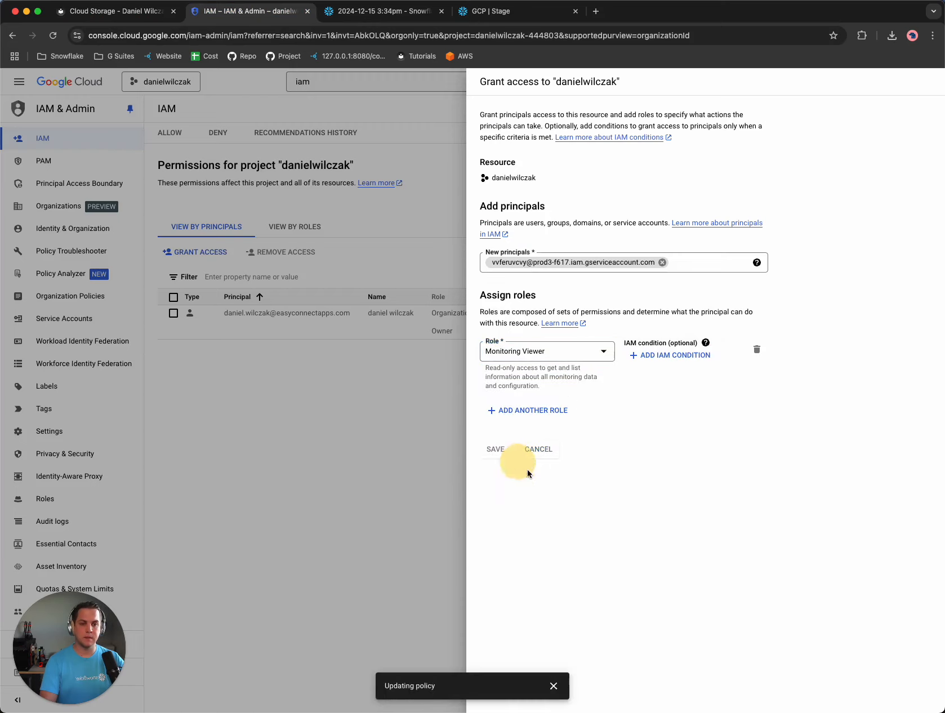
Copy the SQL script from the tutorial's Load the data section and paste it into a new Snowflake worksheet.
left_click(128, 18)
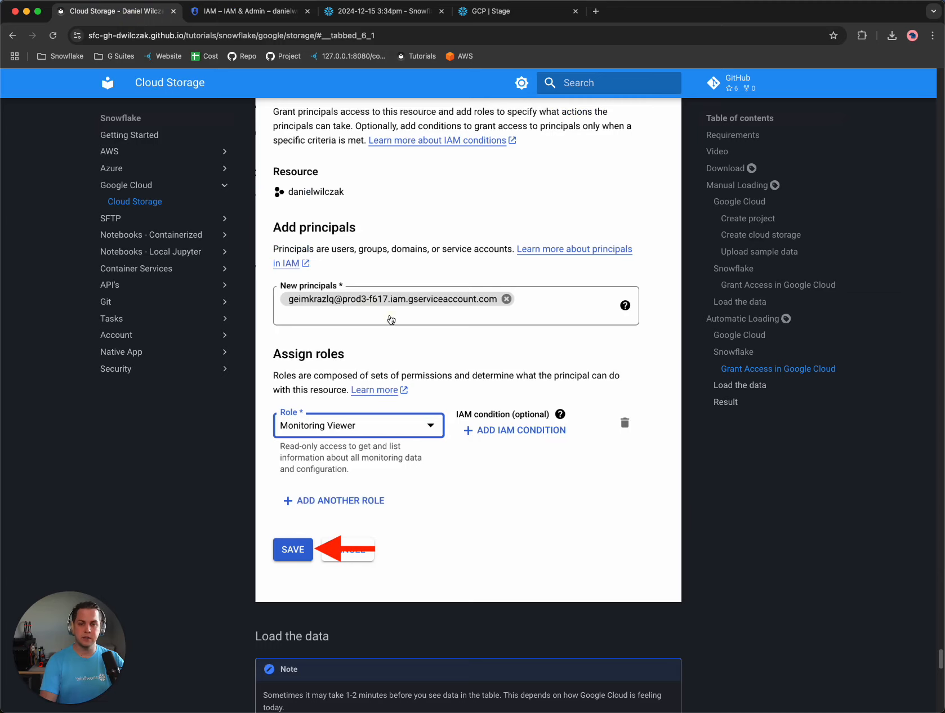
scroll(391, 320, "down", 3)
scroll(352, 309, "down", 10)
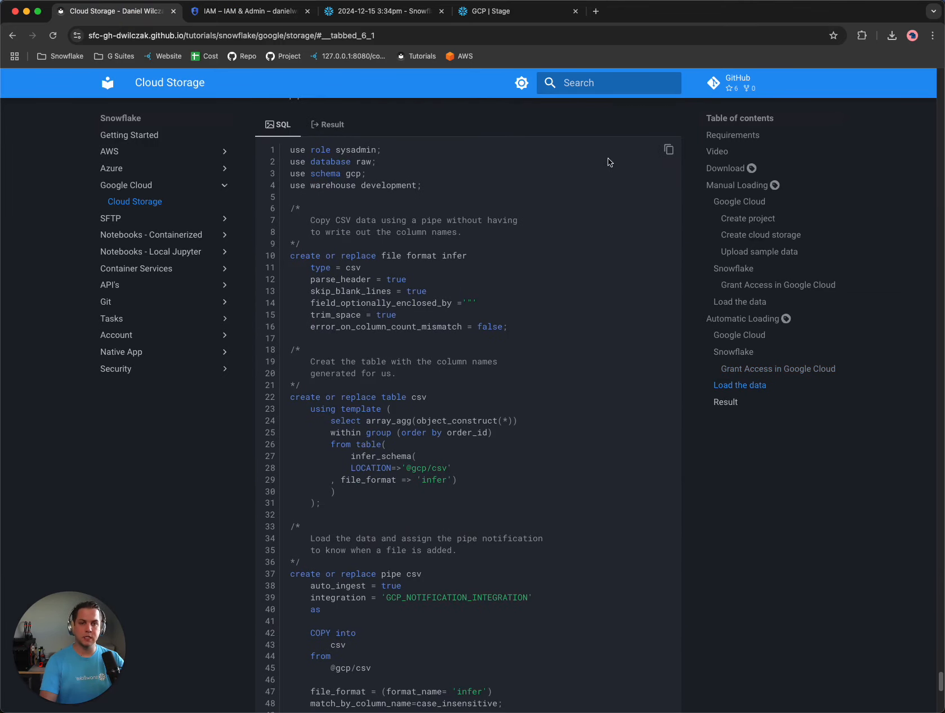
left_click(669, 150)
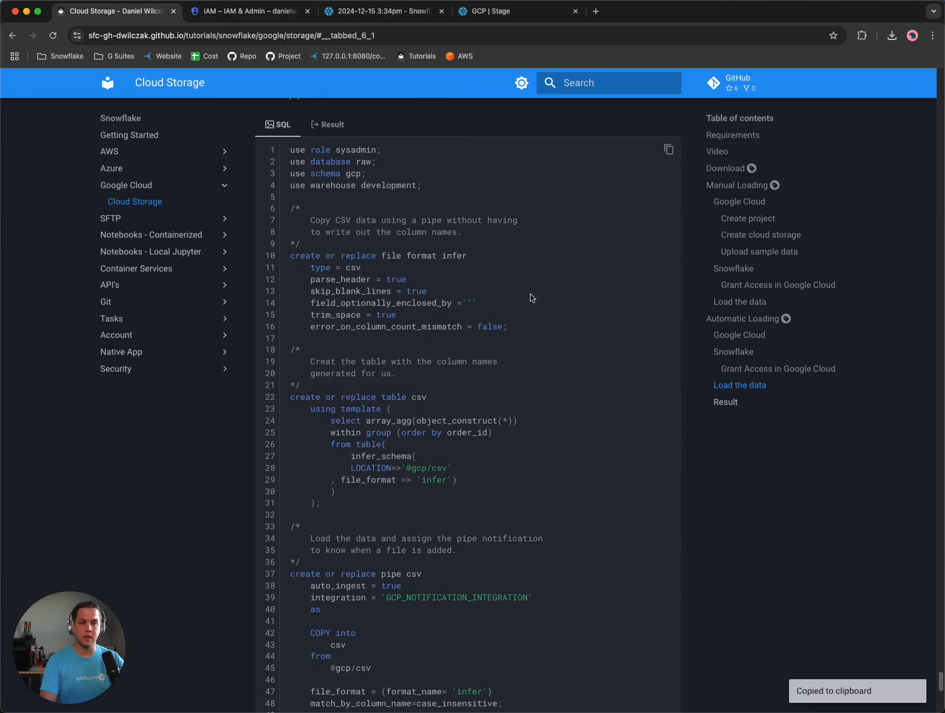
left_click(380, 11)
left_click(420, 85)
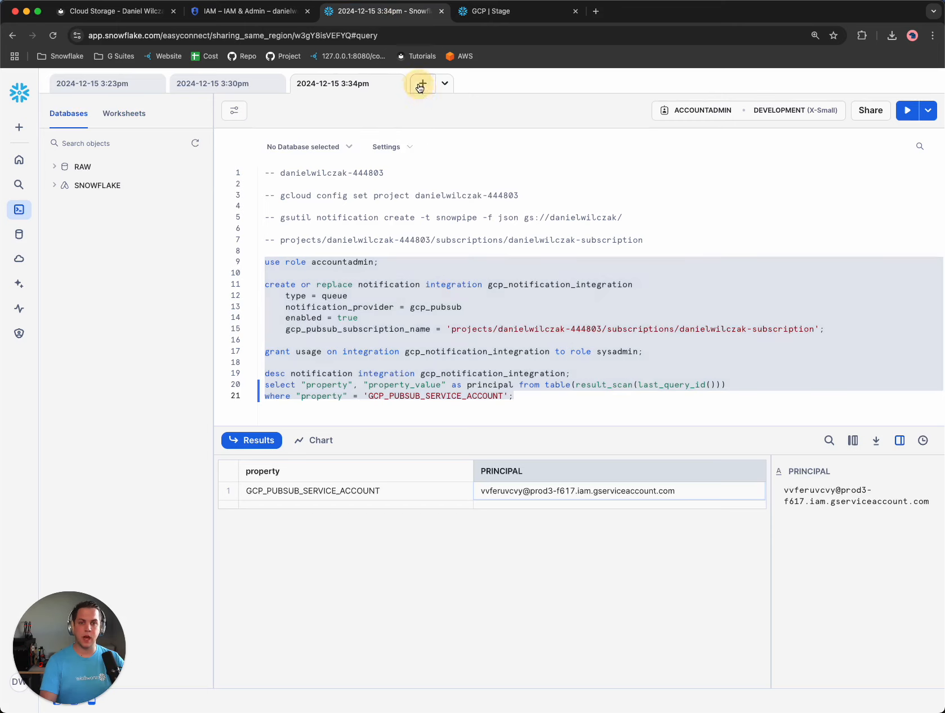
key("super+v")
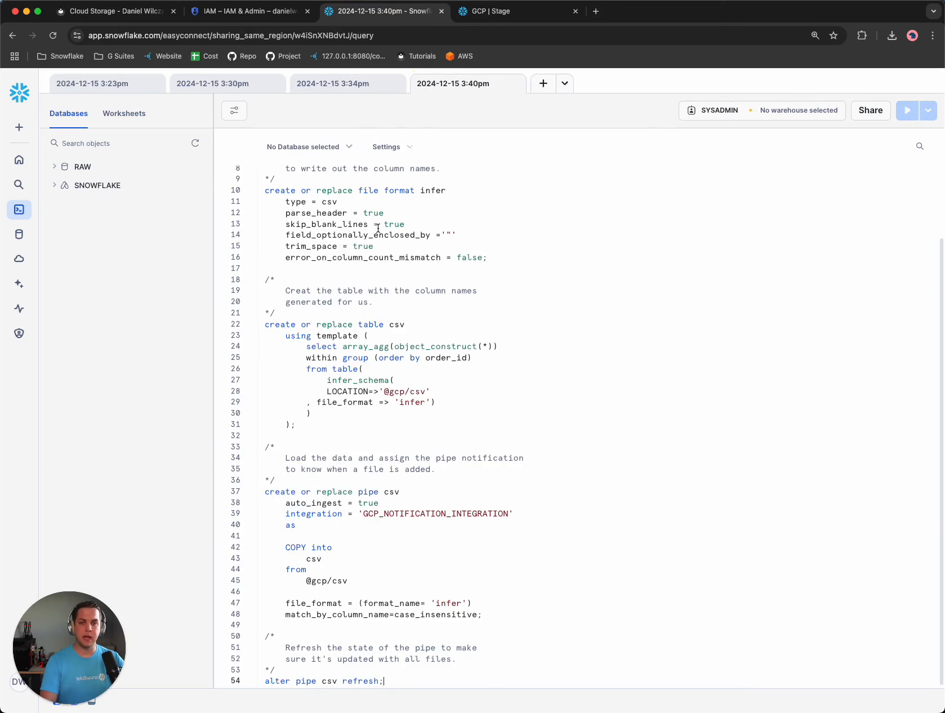
Run the four use statements setting role sysadmin, database raw, schema gcp and warehouse development, and enlarge the SQL editor area.
scroll(393, 234, "up", 10)
left_click_drag(412, 208, 256, 178)
key("super+Return")
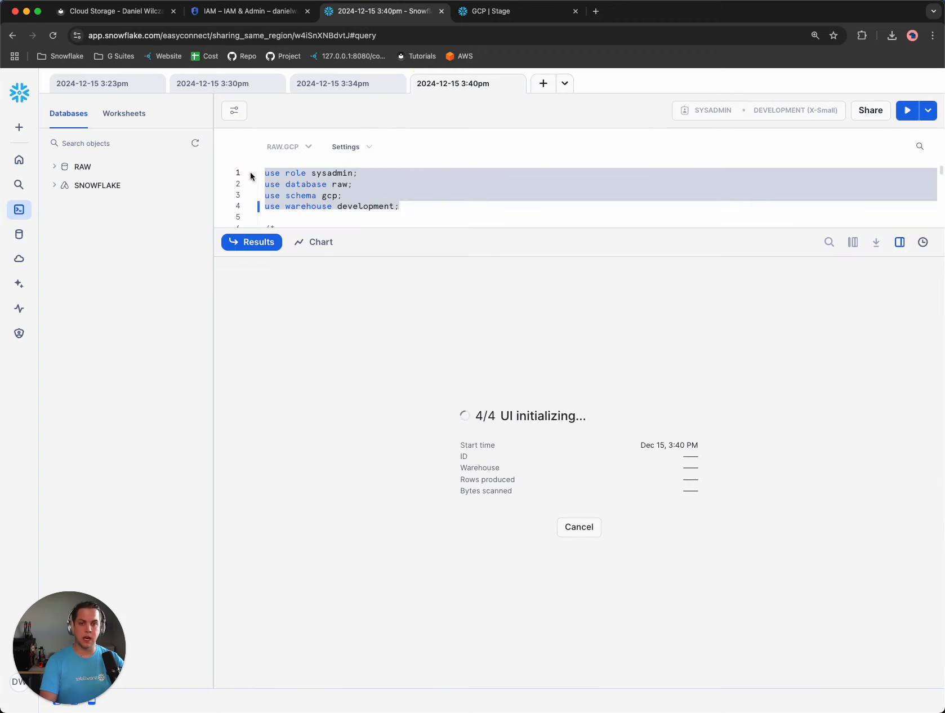
left_click_drag(482, 357, 474, 465)
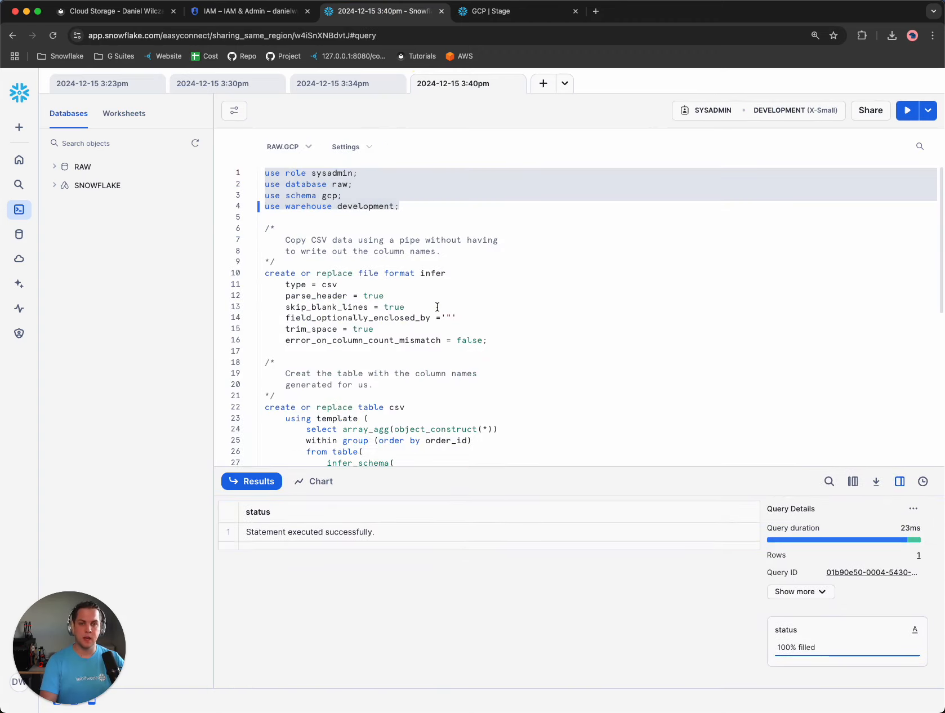
left_click(487, 339)
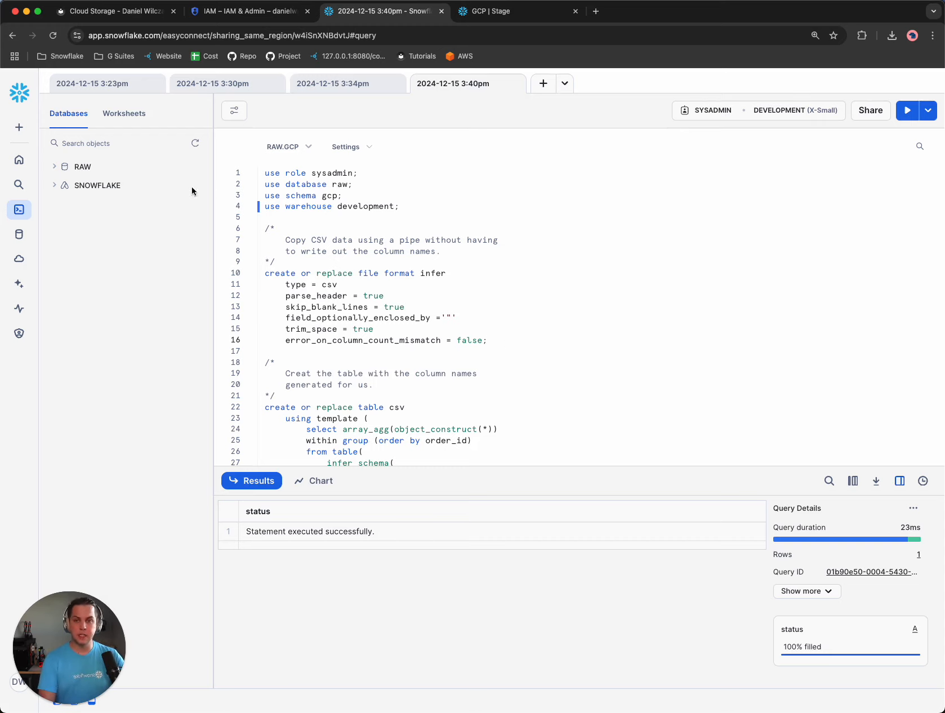
mouse_move(104, 176)
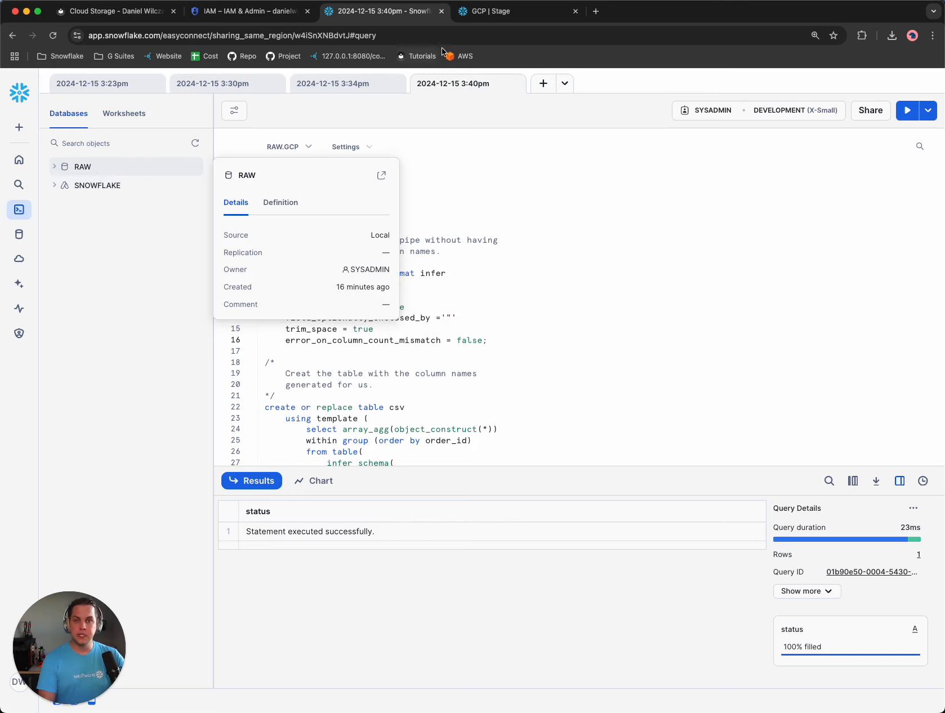
Start loading sample_1.csv from the GCP stage's csv folder into a new table named example in schema RAW.GCP.
left_click(479, 16)
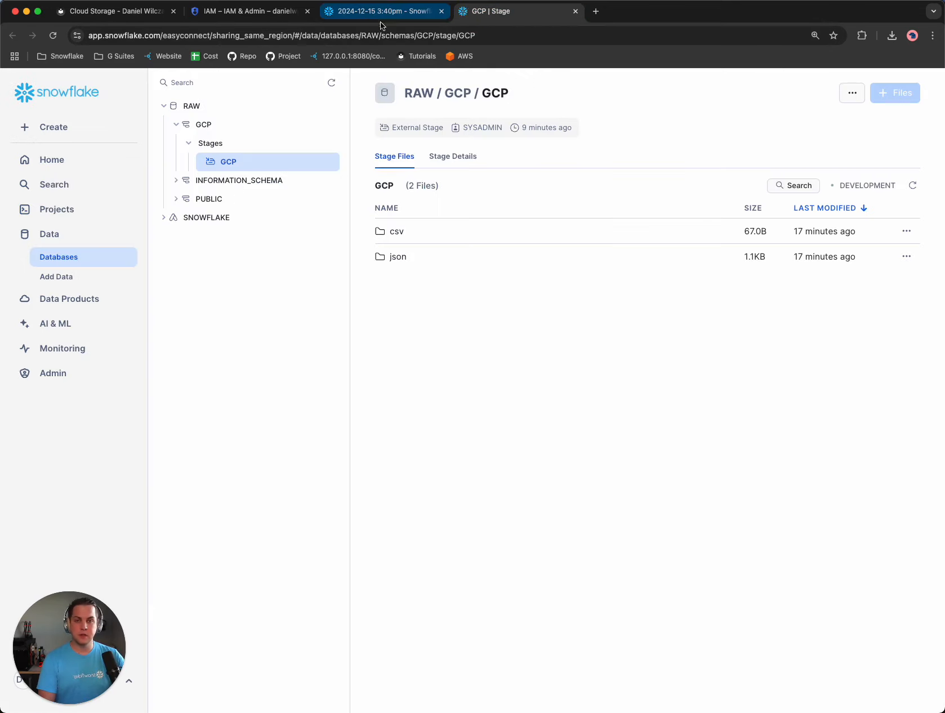
left_click(397, 234)
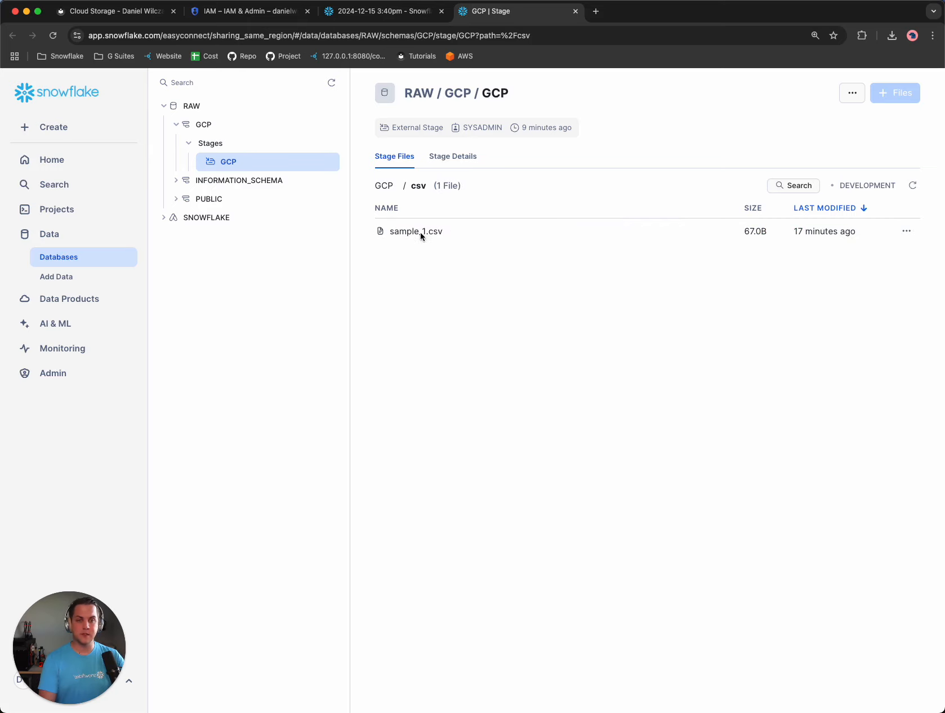
left_click(908, 232)
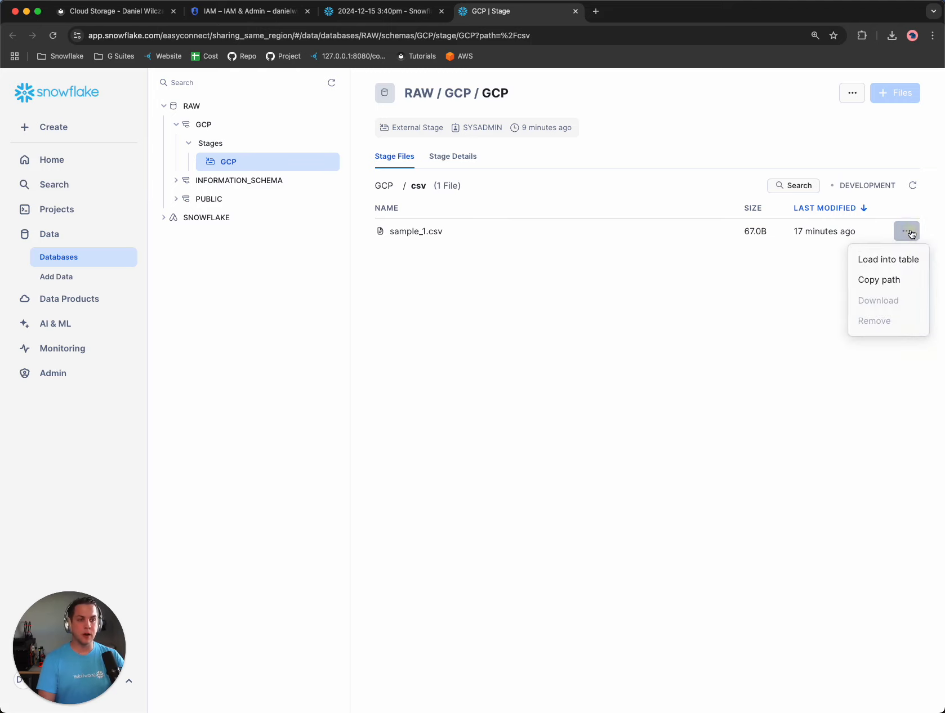
left_click(900, 260)
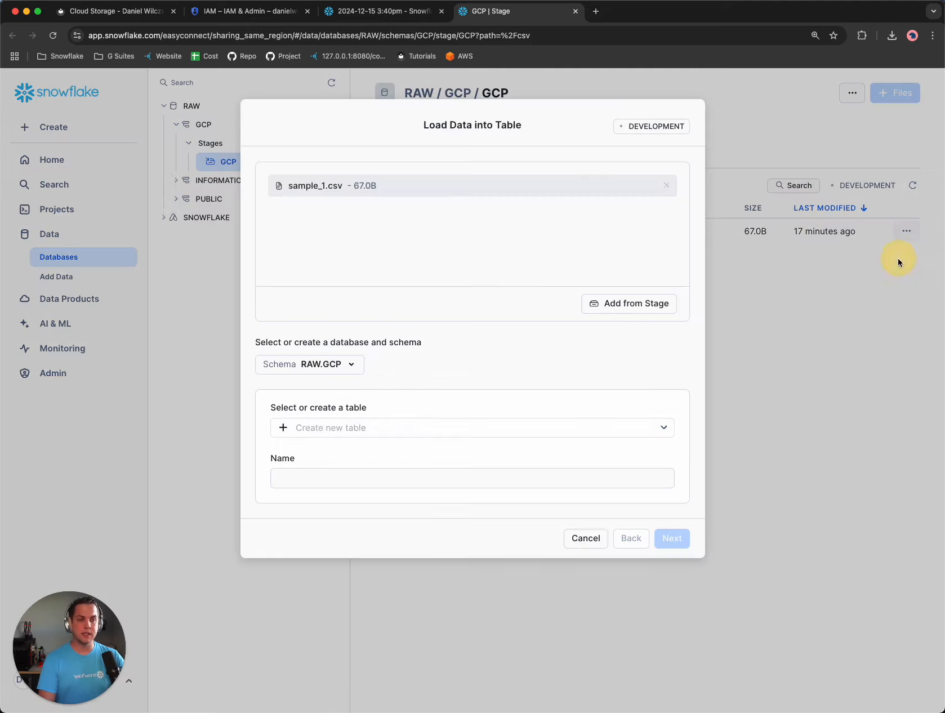
left_click(317, 476)
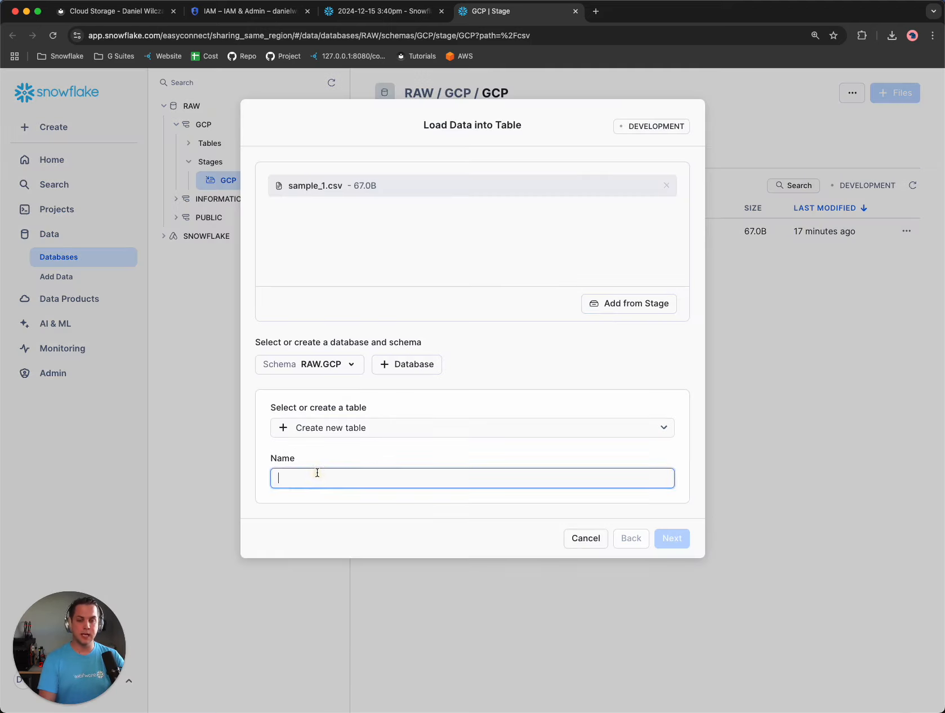
type("exampl")
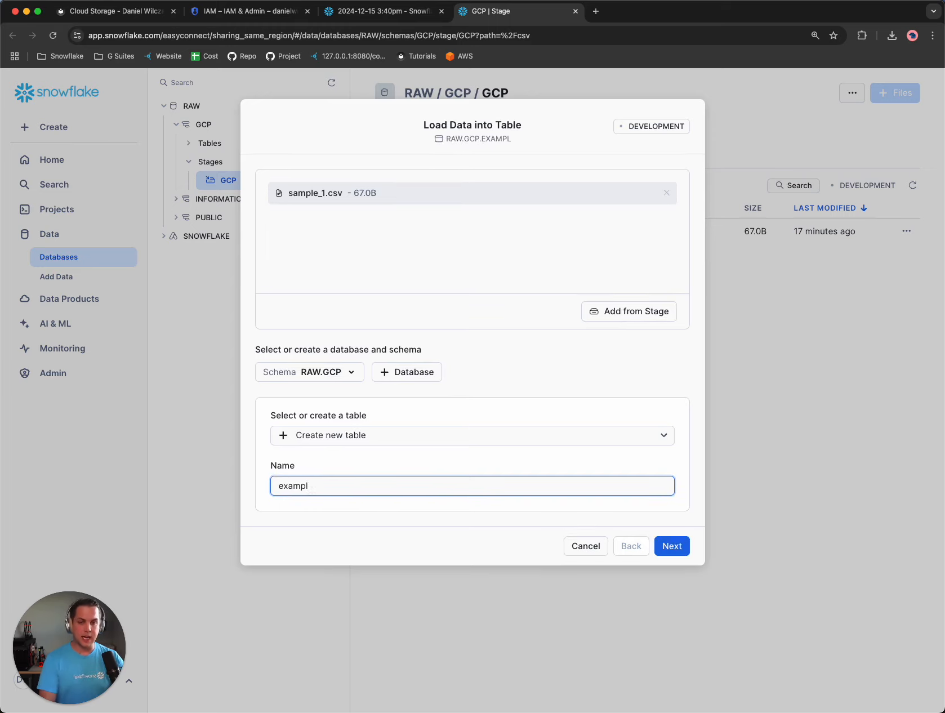
type("e")
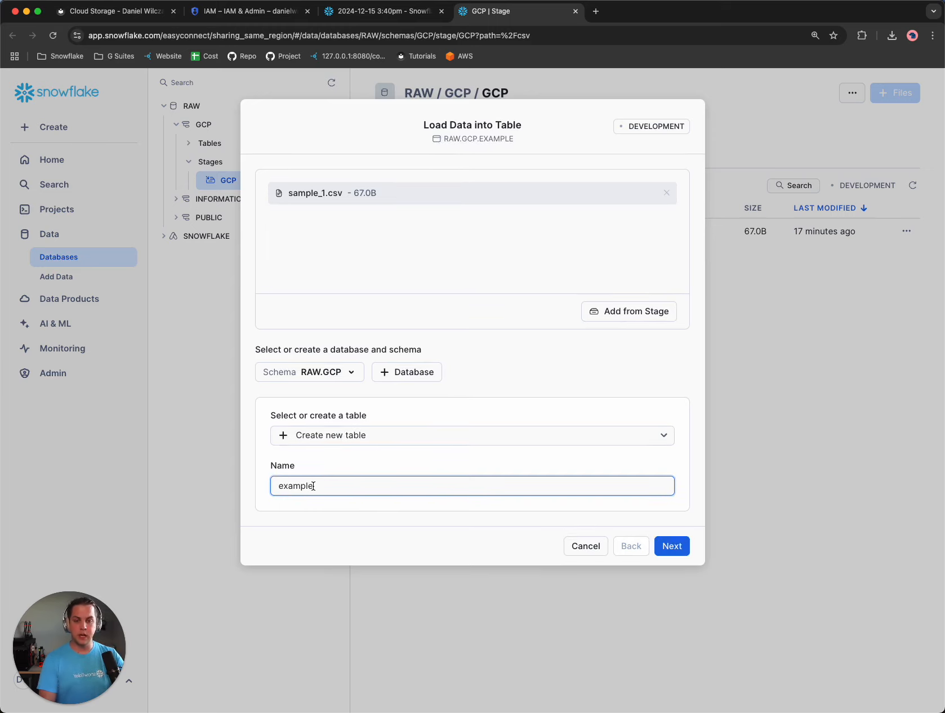
left_click(664, 550)
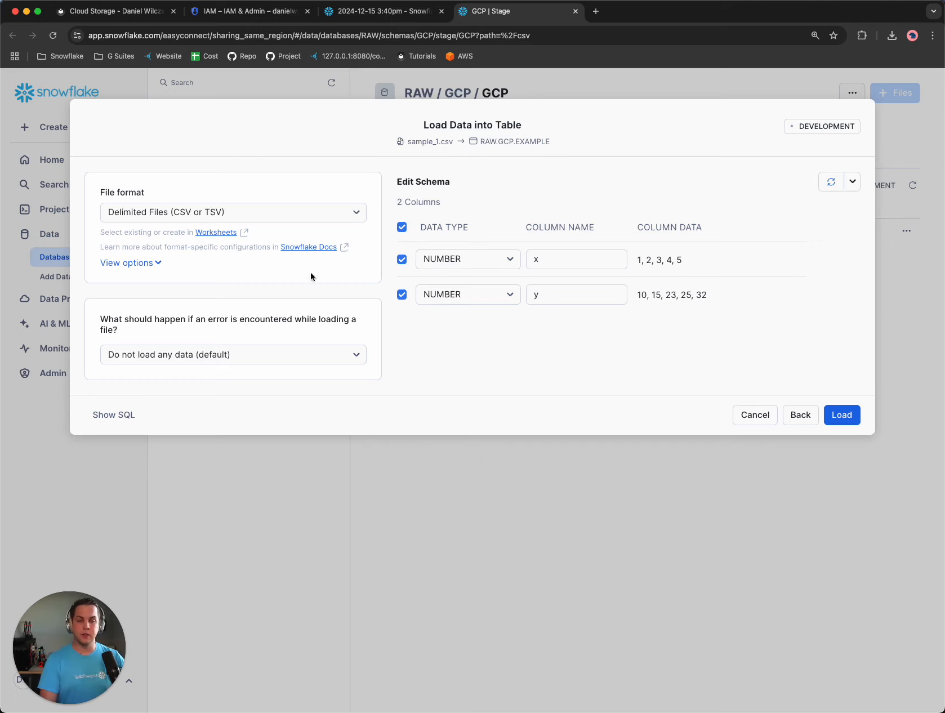
Review the delimited file format and header options, load sample_1.csv into the example table and finish the load dialog.
left_click(146, 270)
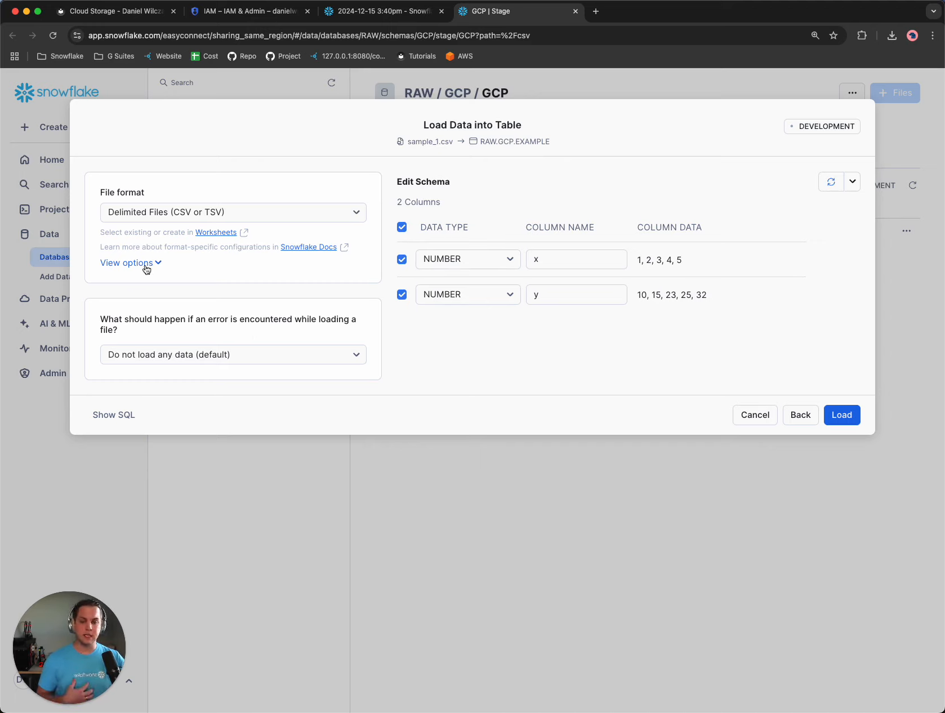
left_click(146, 267)
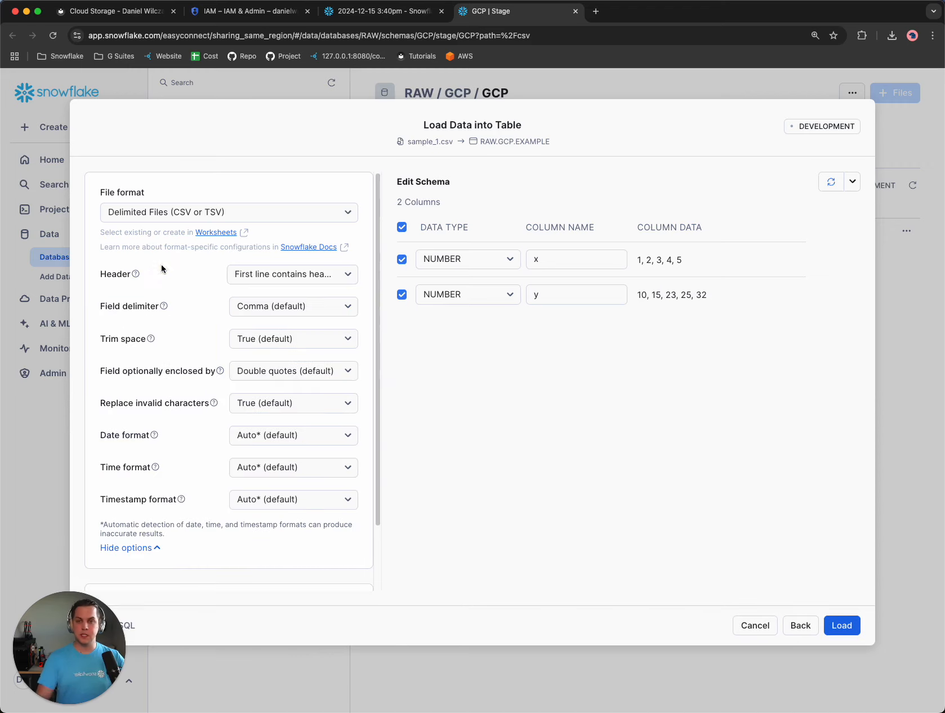
left_click(279, 281)
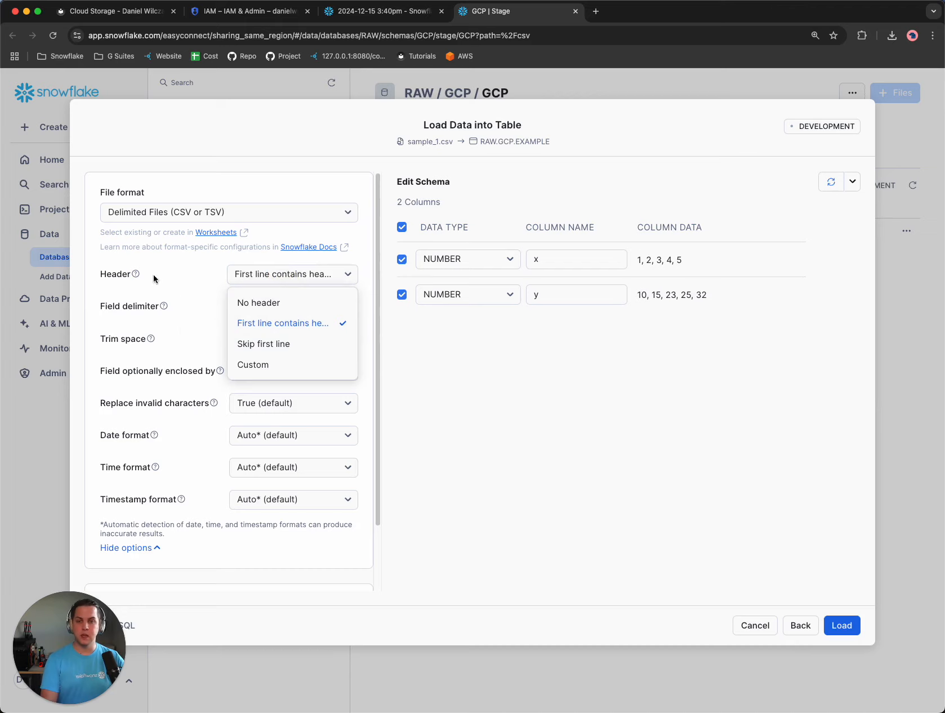
left_click(131, 274)
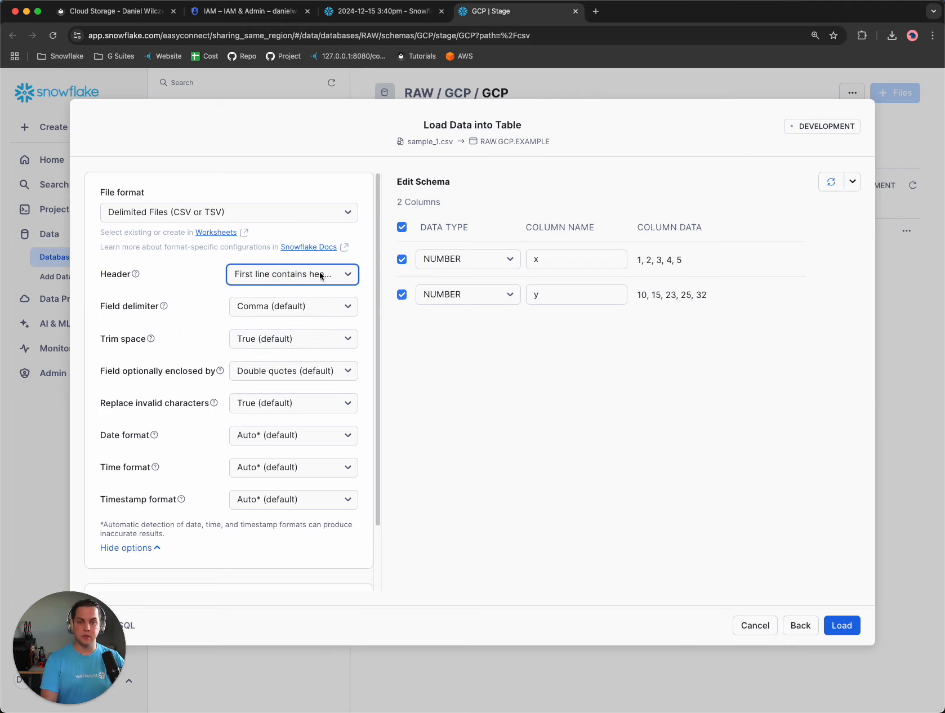
left_click(137, 547)
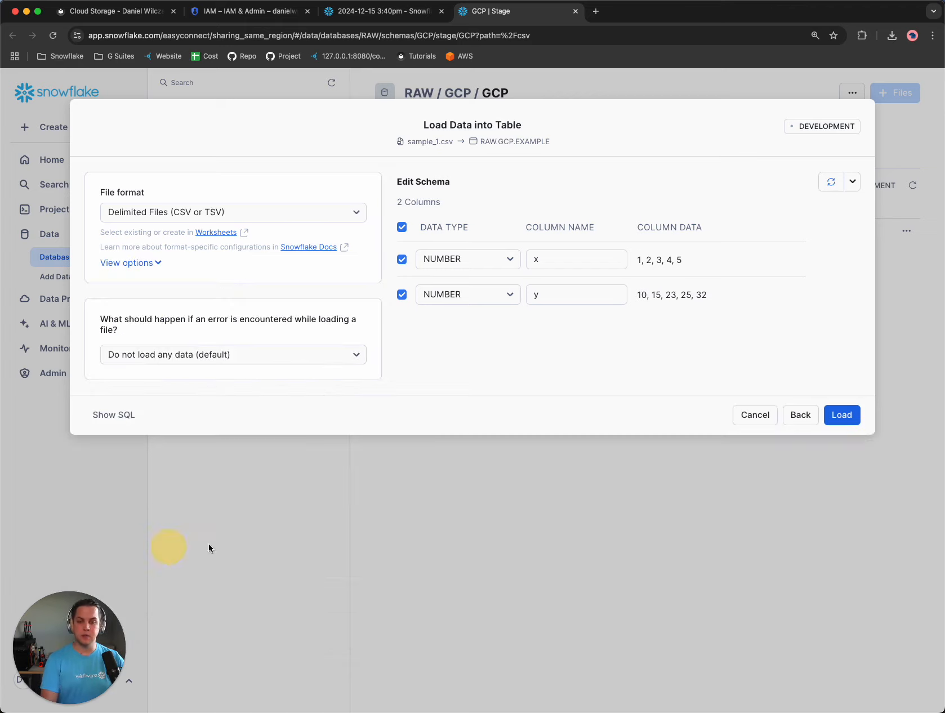
left_click(842, 417)
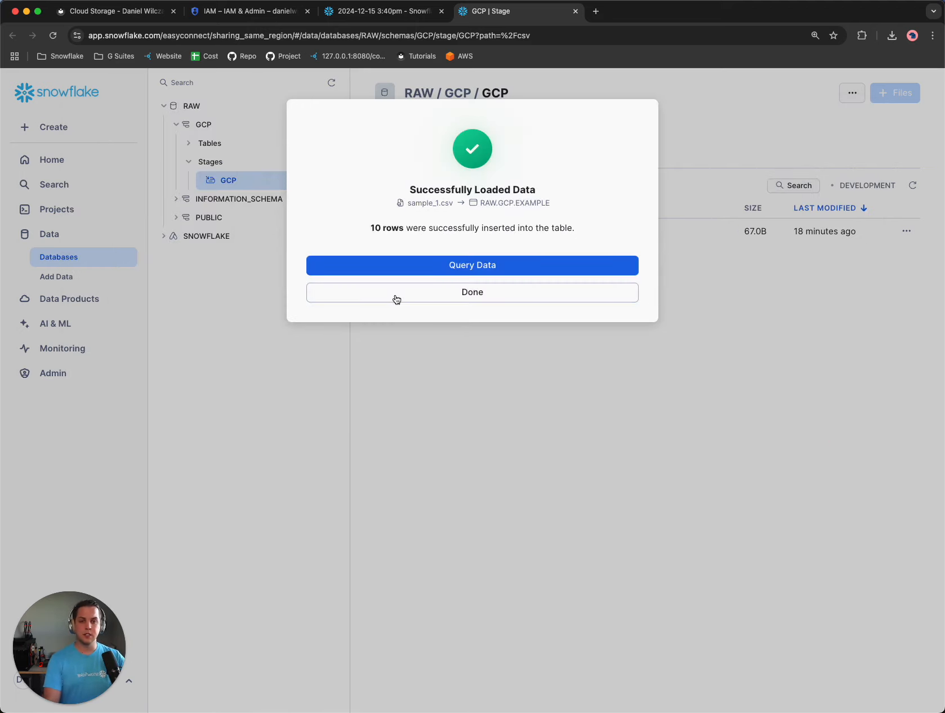
left_click(395, 295)
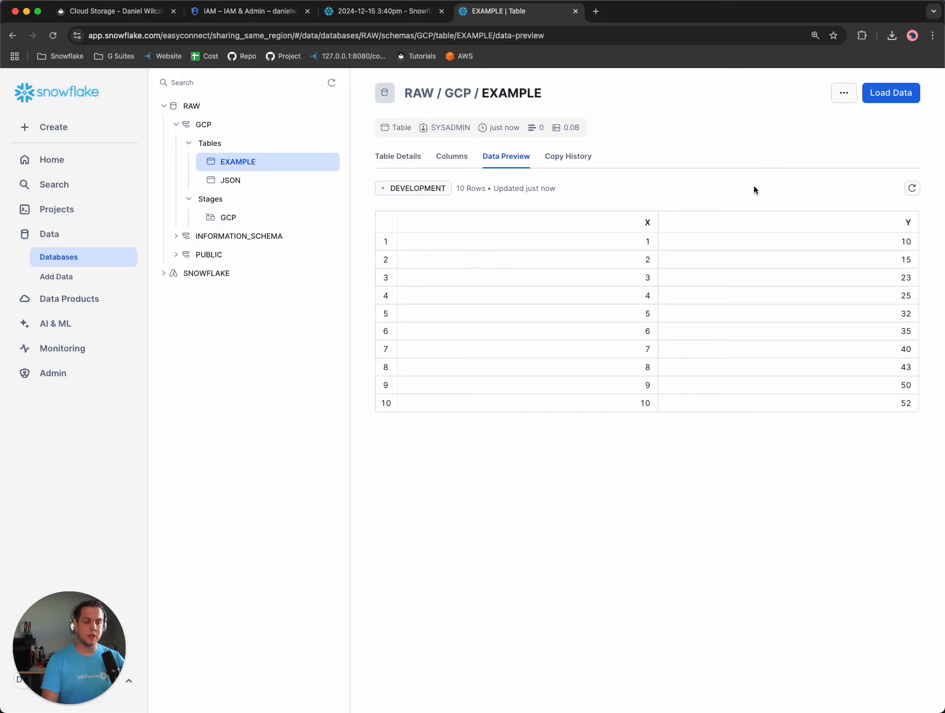
Return to the 3:40pm worksheet and run the create or replace file format infer statement.
left_click(395, 17)
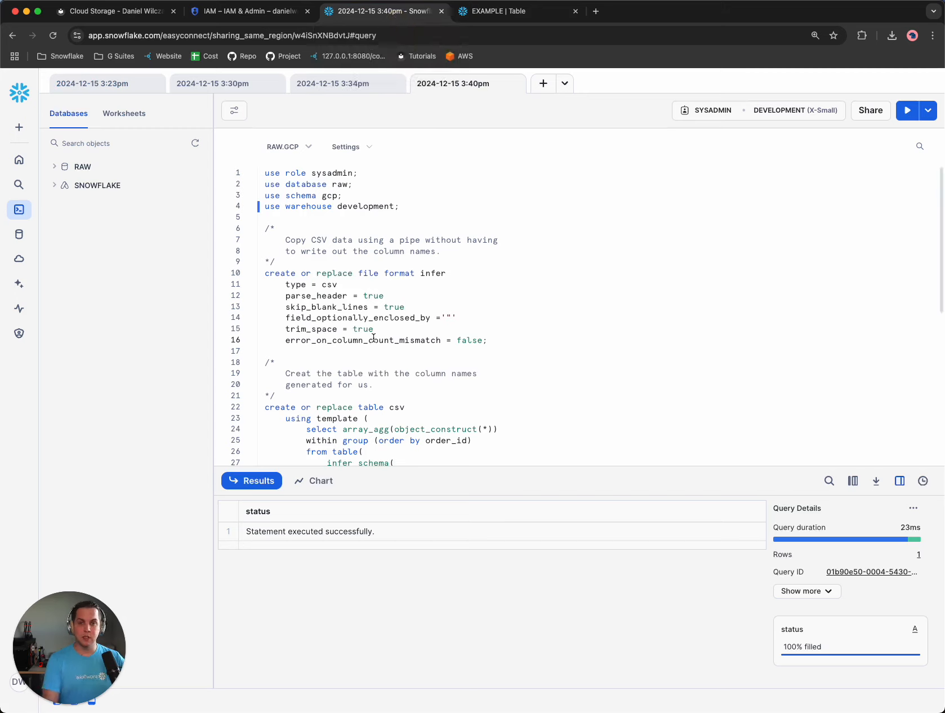
left_click(501, 343)
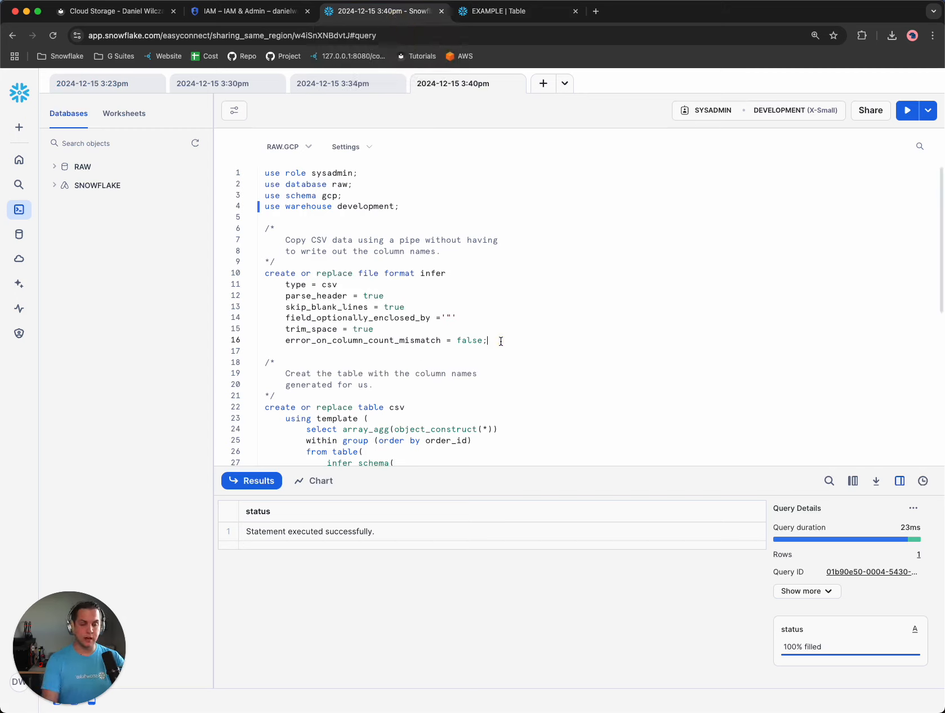
key("super+Return")
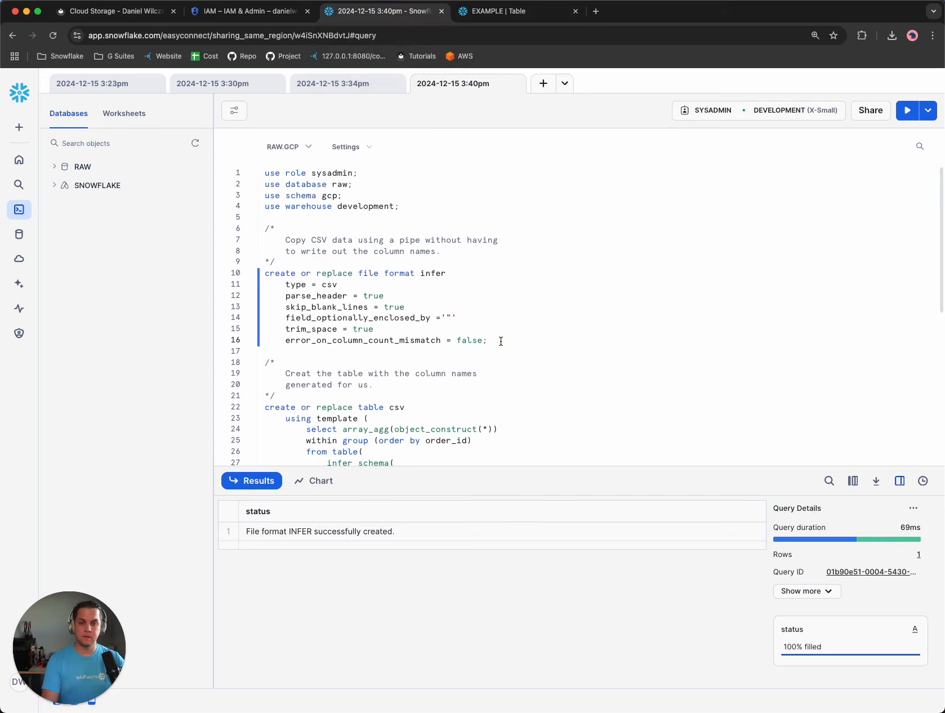
scroll(510, 311, "down", 4)
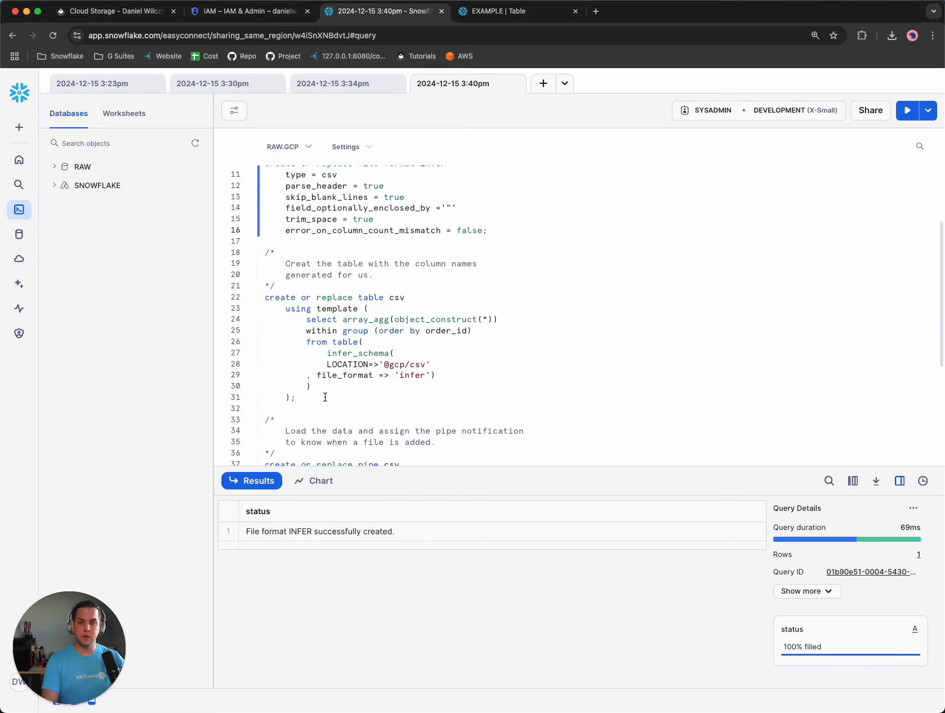
double_click(392, 297)
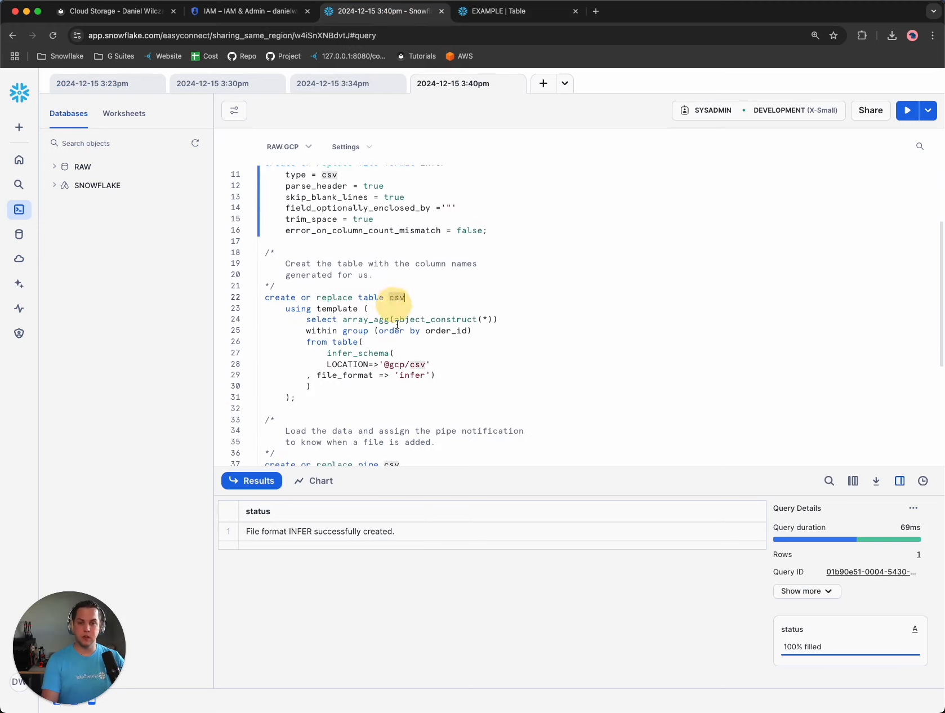
left_click(396, 394)
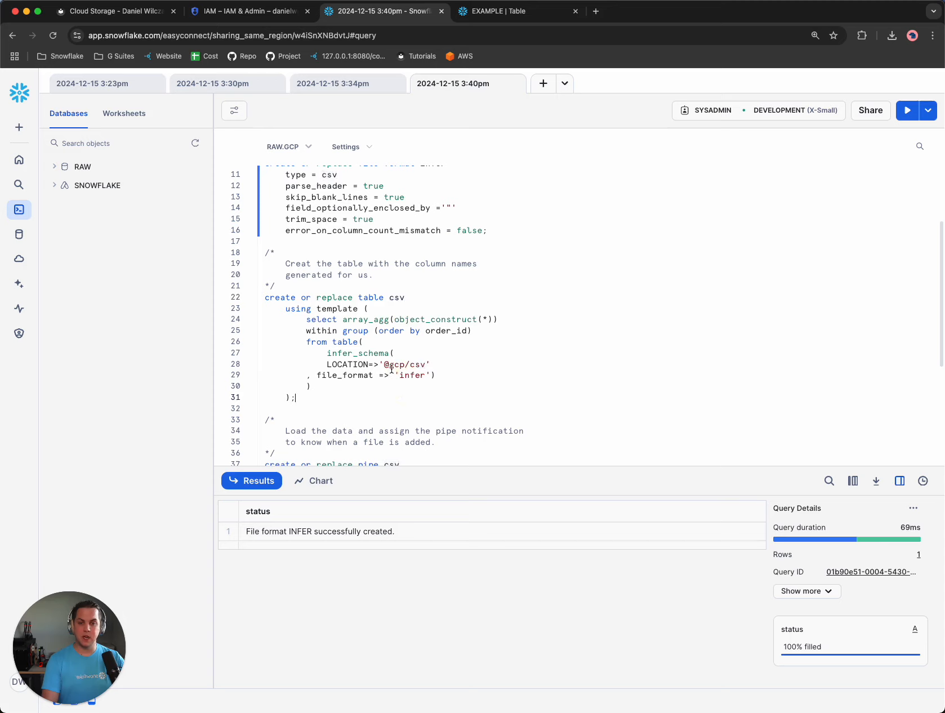
left_click_drag(384, 364, 426, 364)
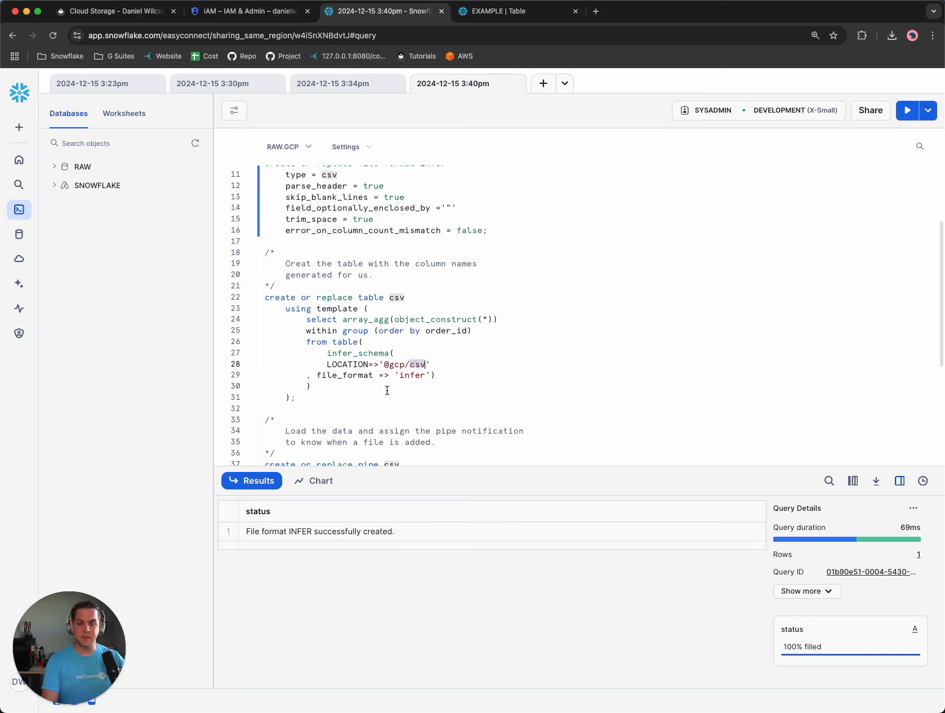
left_click(300, 400)
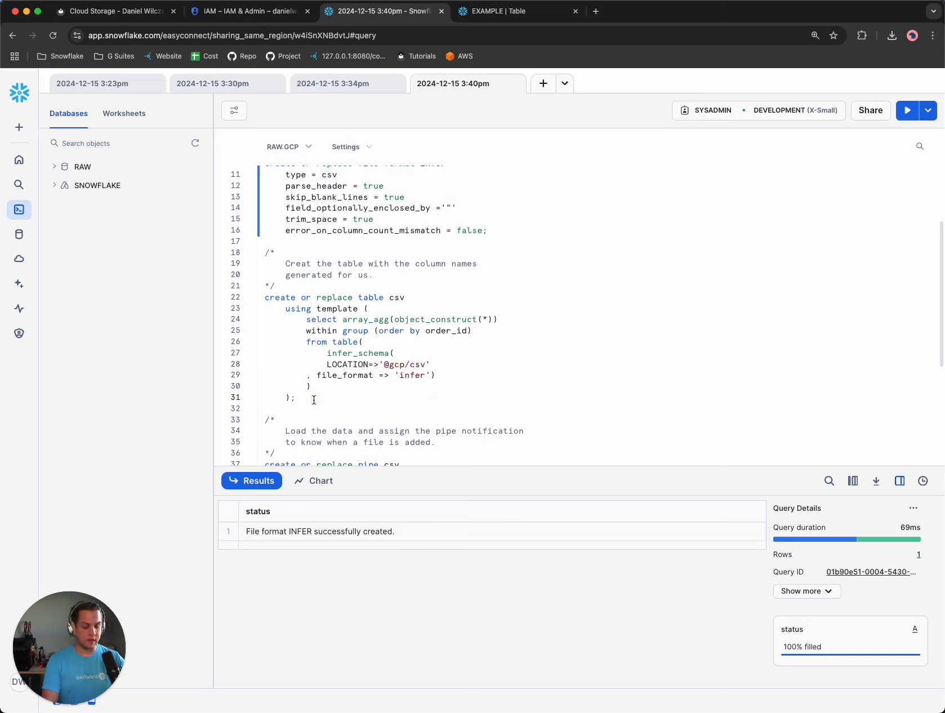
key("super+Return")
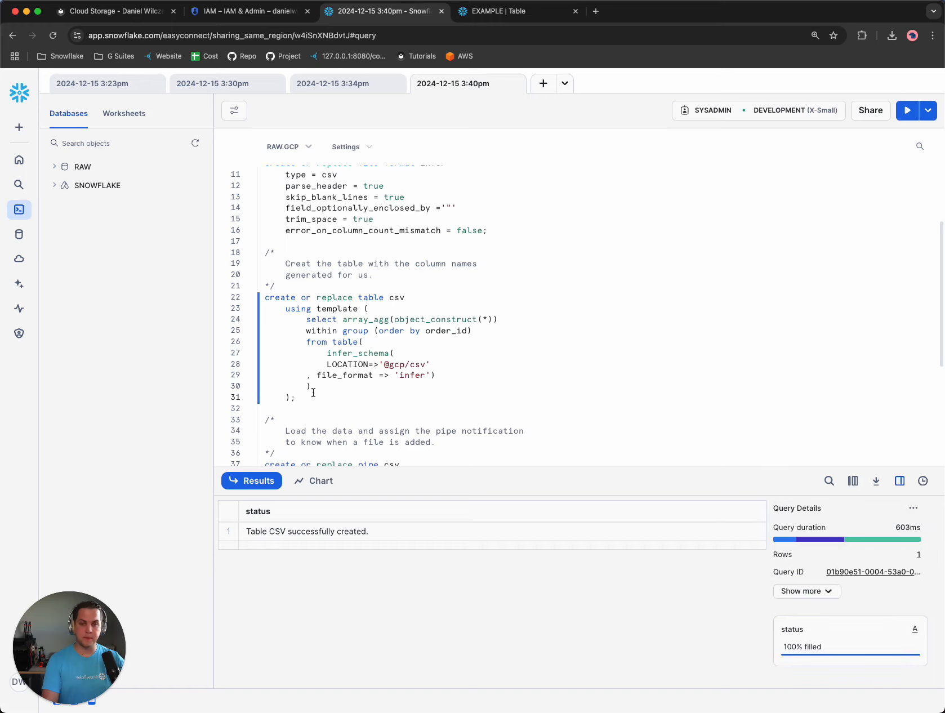
Compare the column definitions of the CSV and EXAMPLE tables in the RAW database's GCP schema.
left_click(80, 166)
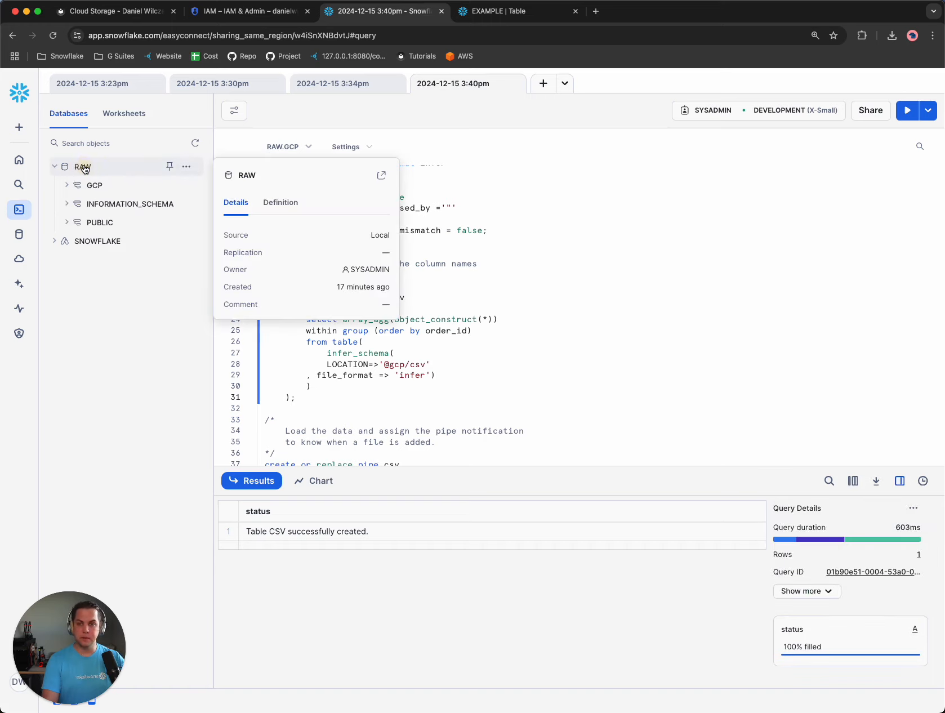
left_click(102, 192)
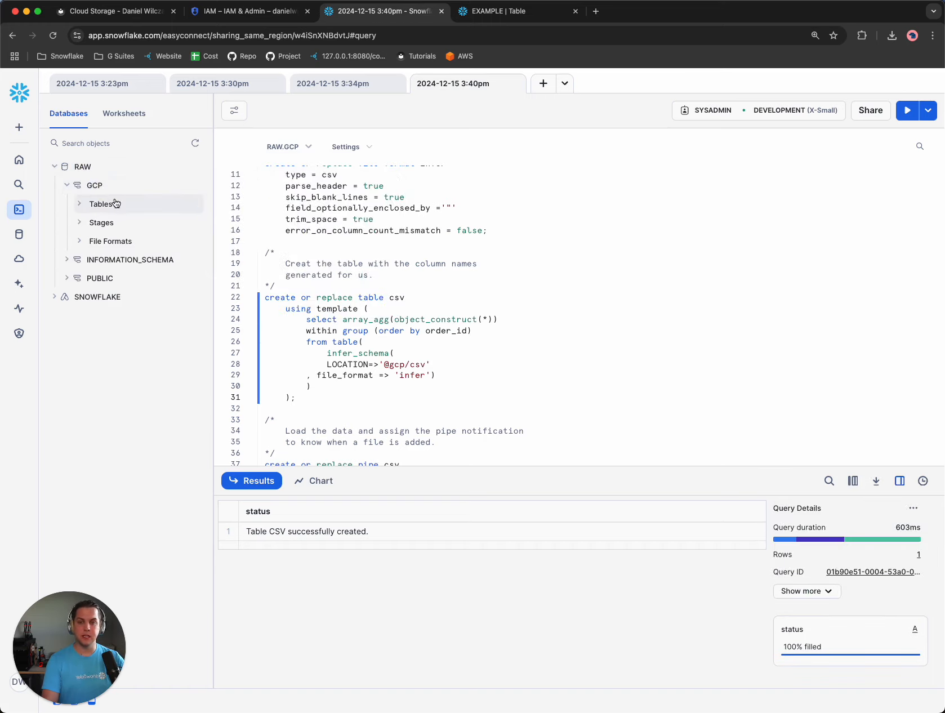
left_click(116, 204)
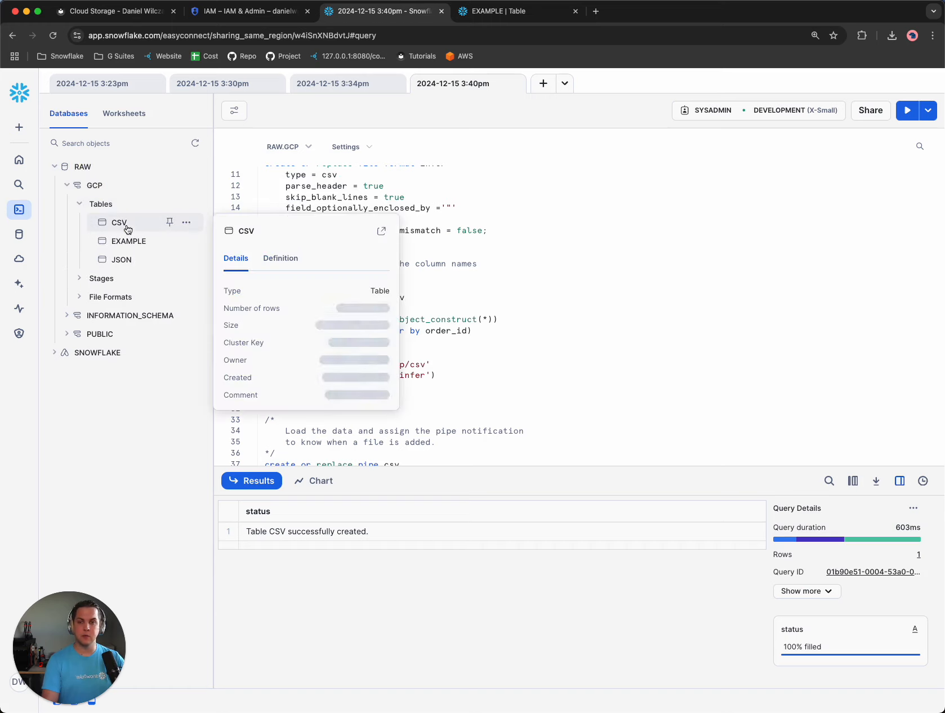
left_click(128, 228)
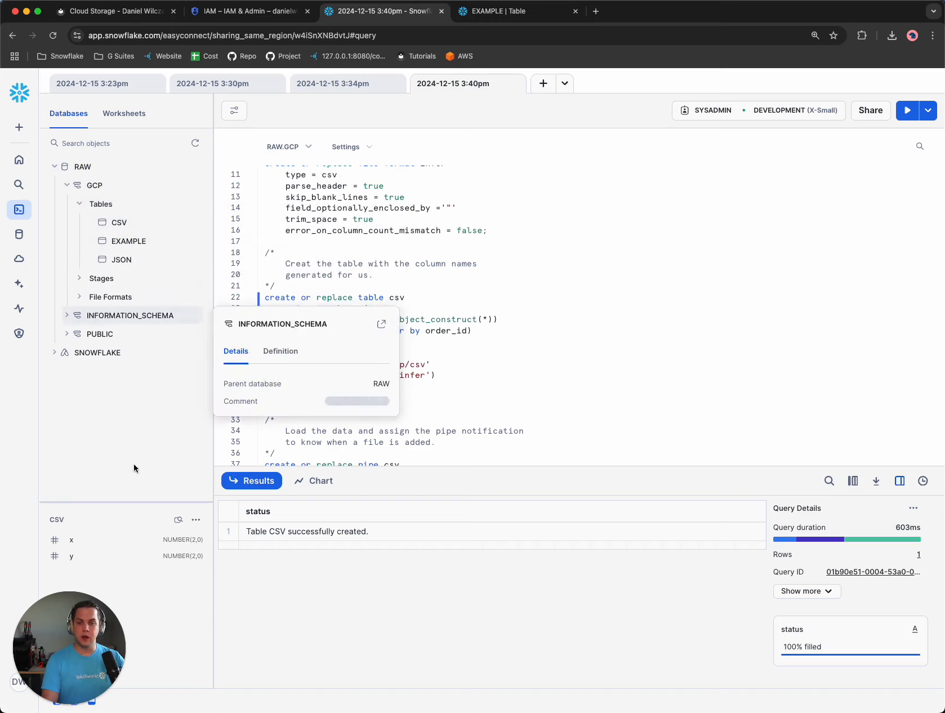
left_click(125, 243)
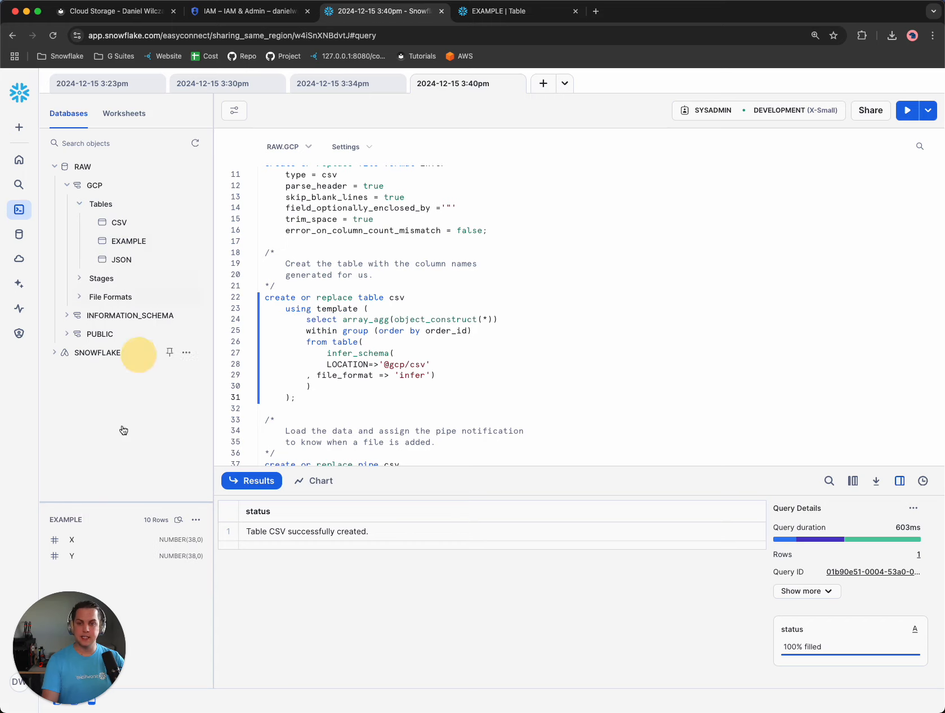
left_click(153, 224)
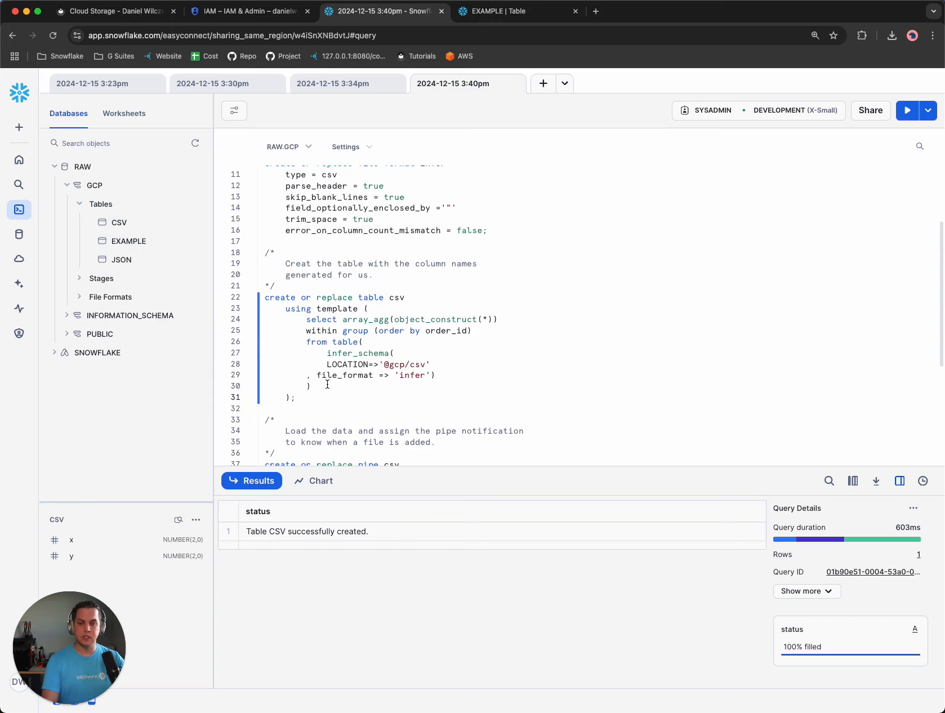
Run the create or replace pipe csv statement with auto-ingest and GCP_NOTIFICATION_INTEGRATION, and run the alter pipe csv refresh statement.
scroll(304, 394, "down", 7)
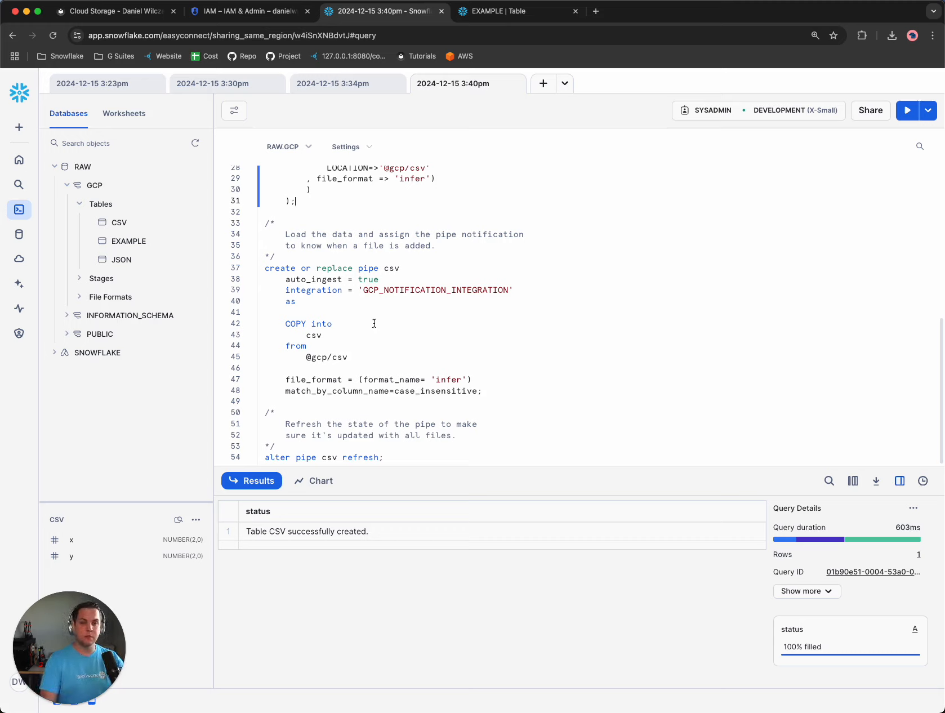
left_click_drag(276, 269, 385, 268)
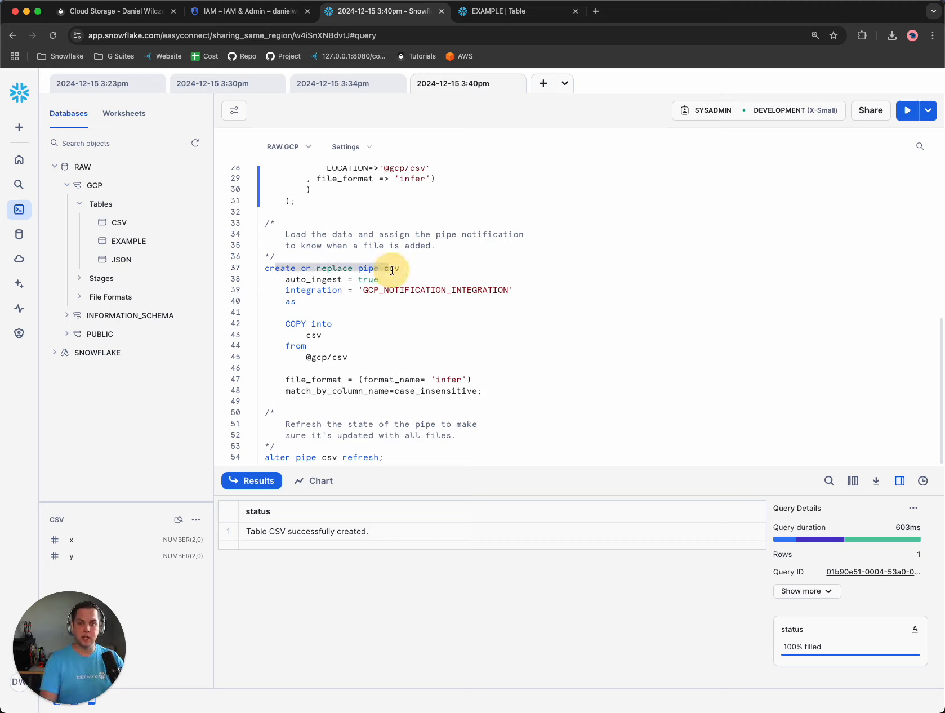
left_click(393, 270)
left_click(388, 279)
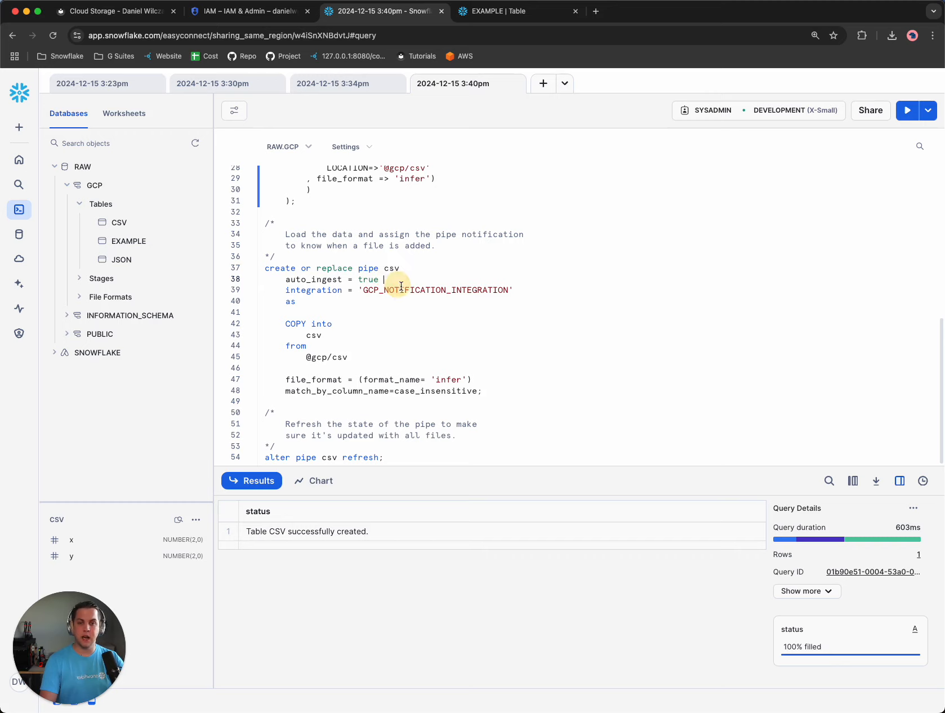
left_click(531, 292)
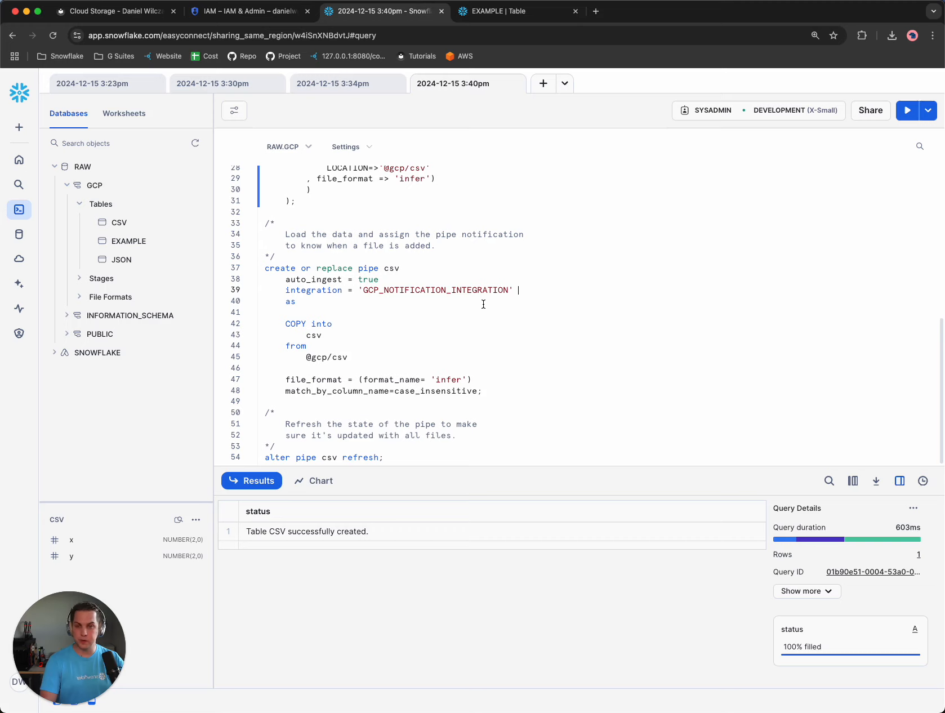
left_click_drag(285, 324, 506, 390)
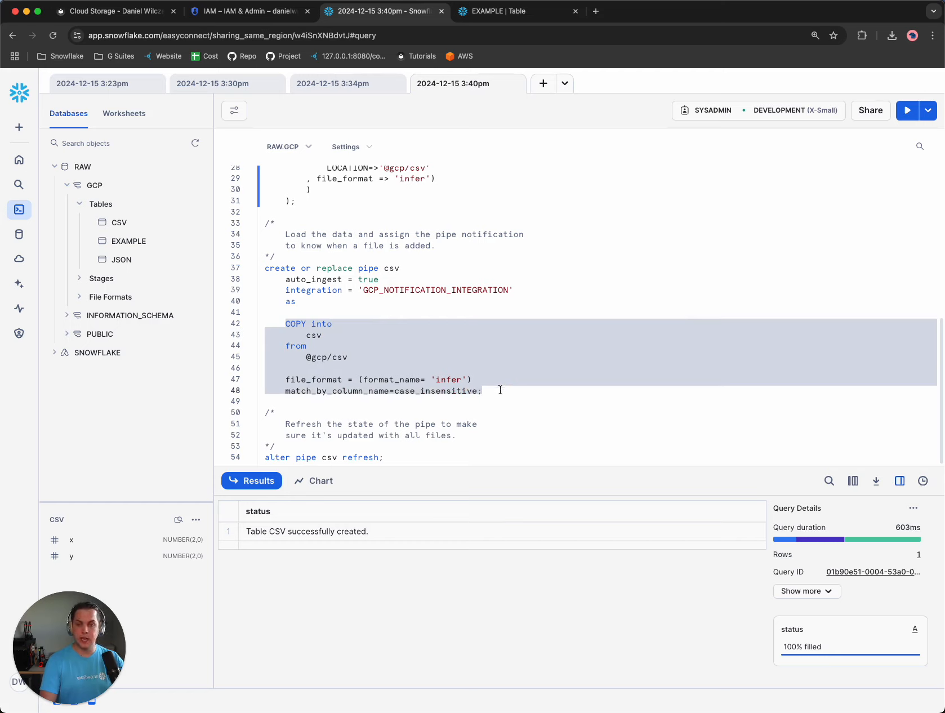
left_click(501, 390)
key("super+Return")
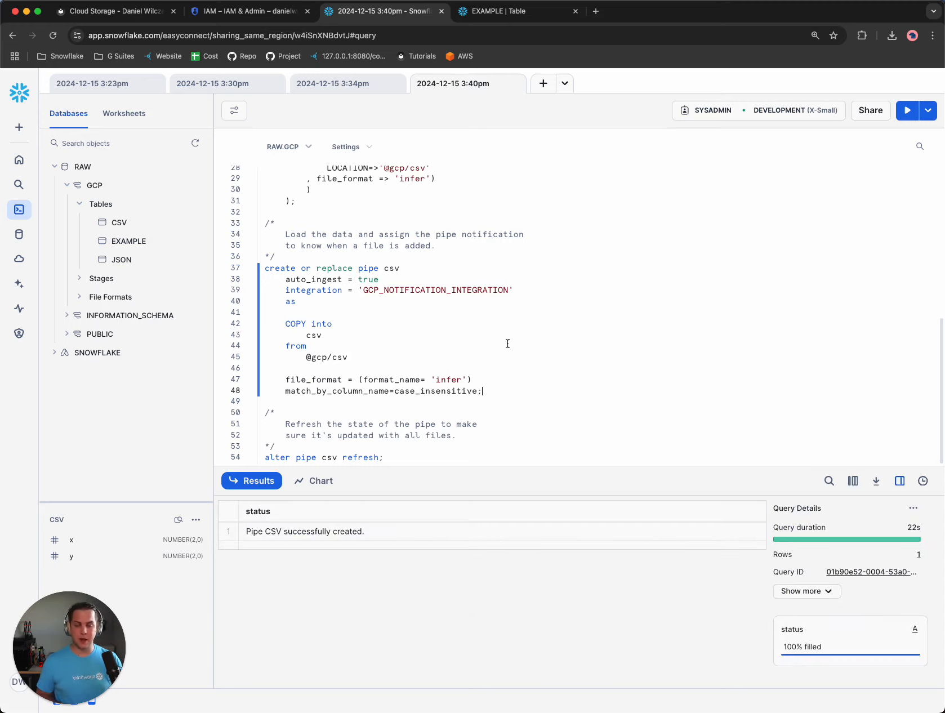
left_click(402, 455)
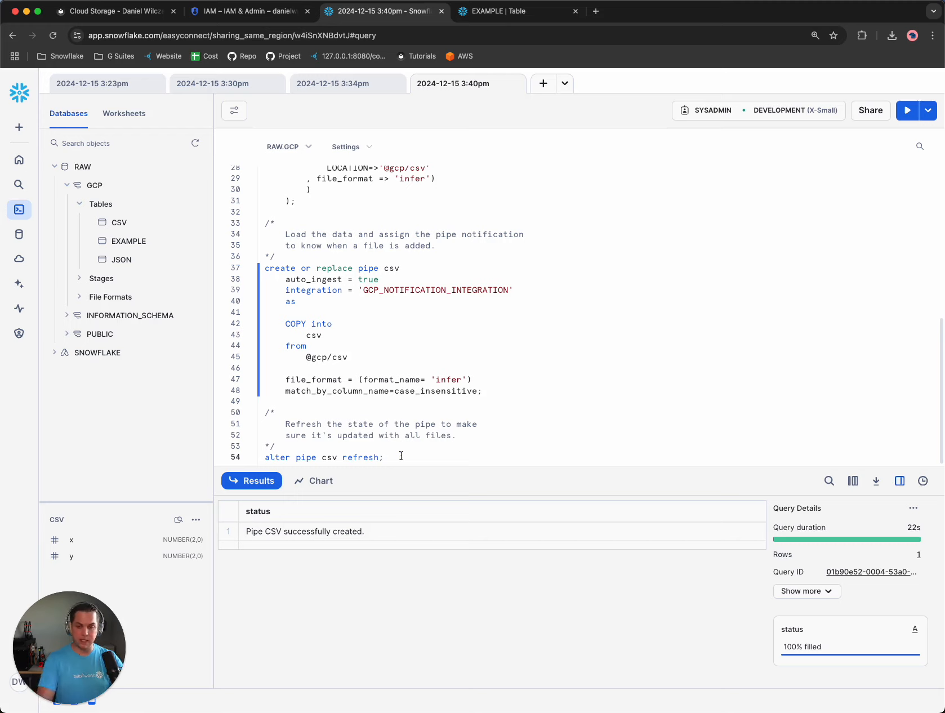
key("super+Return")
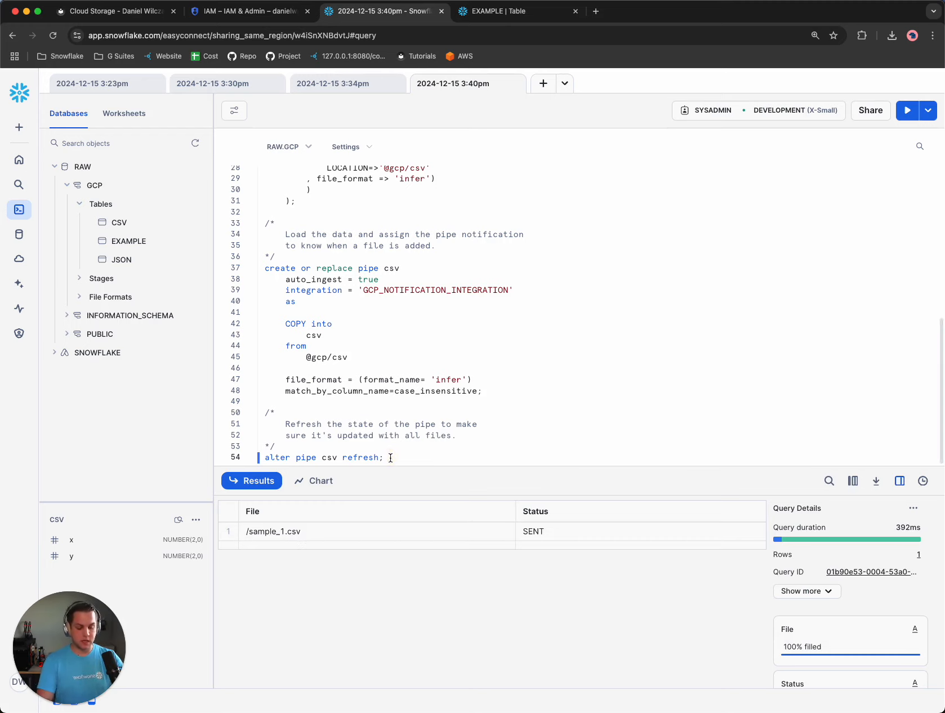
Add a select * from RAW.GCP.CSV; query below the pipe refresh and run it repeatedly to check for loaded rows.
key("Return")
key("Return")
type("select ")
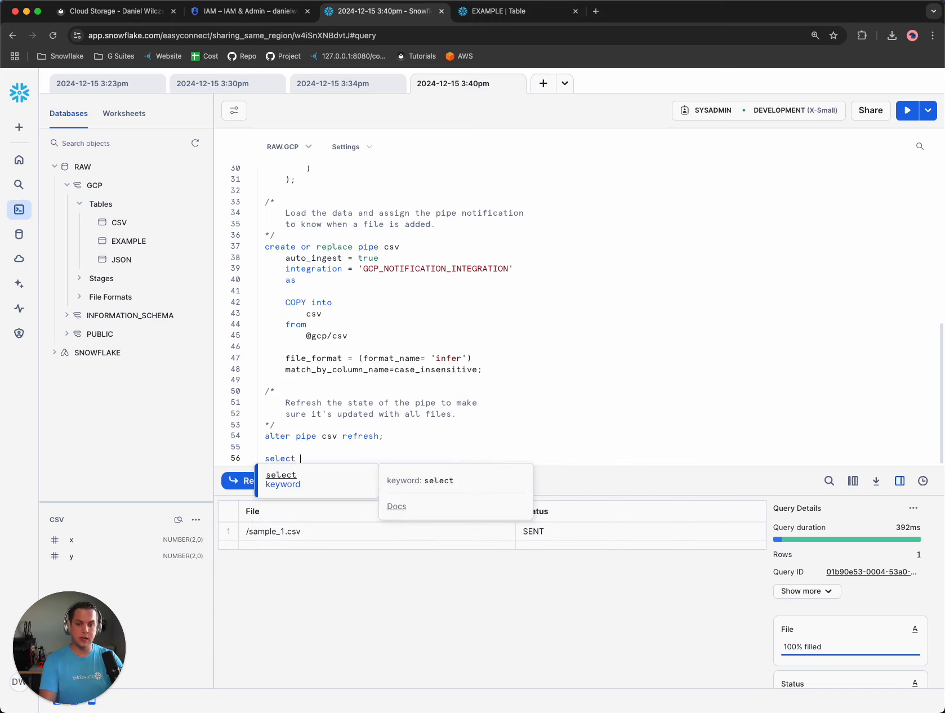
type("* from")
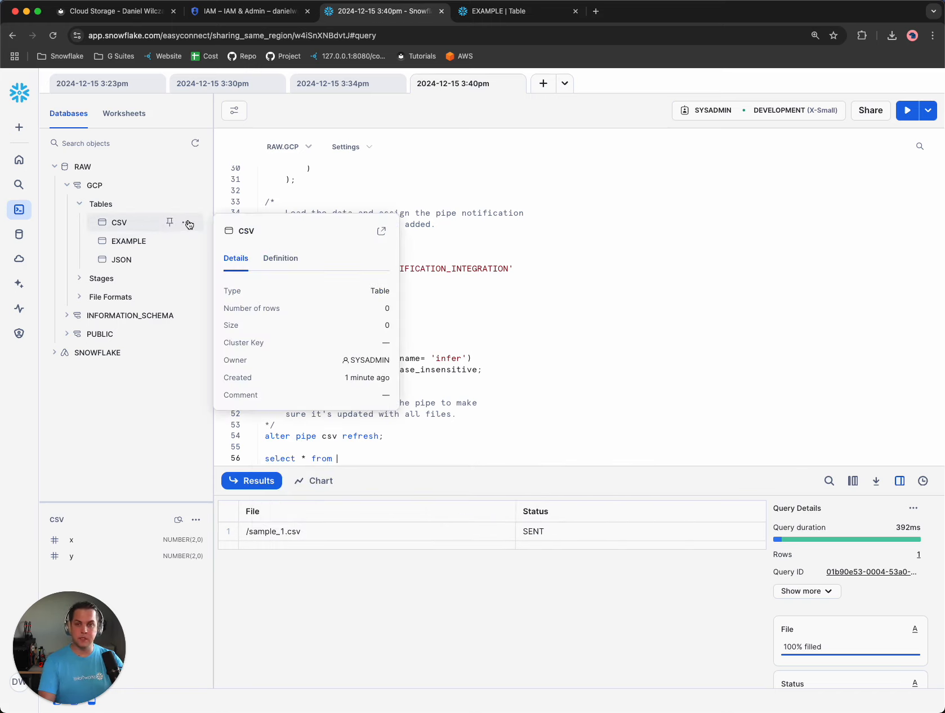
left_click(189, 223)
left_click(177, 252)
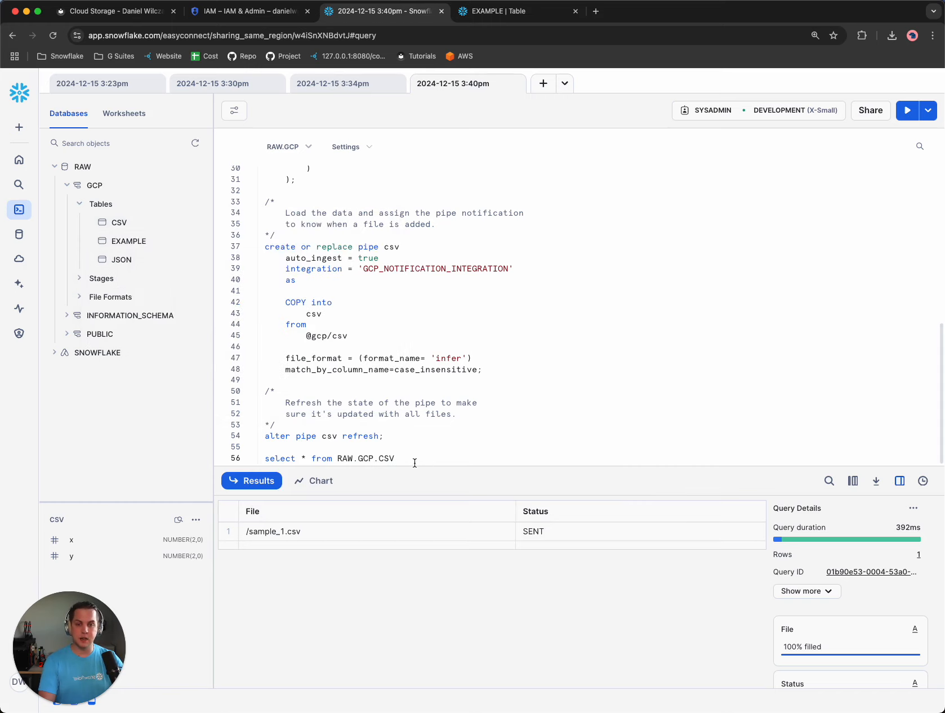
key("super+Return")
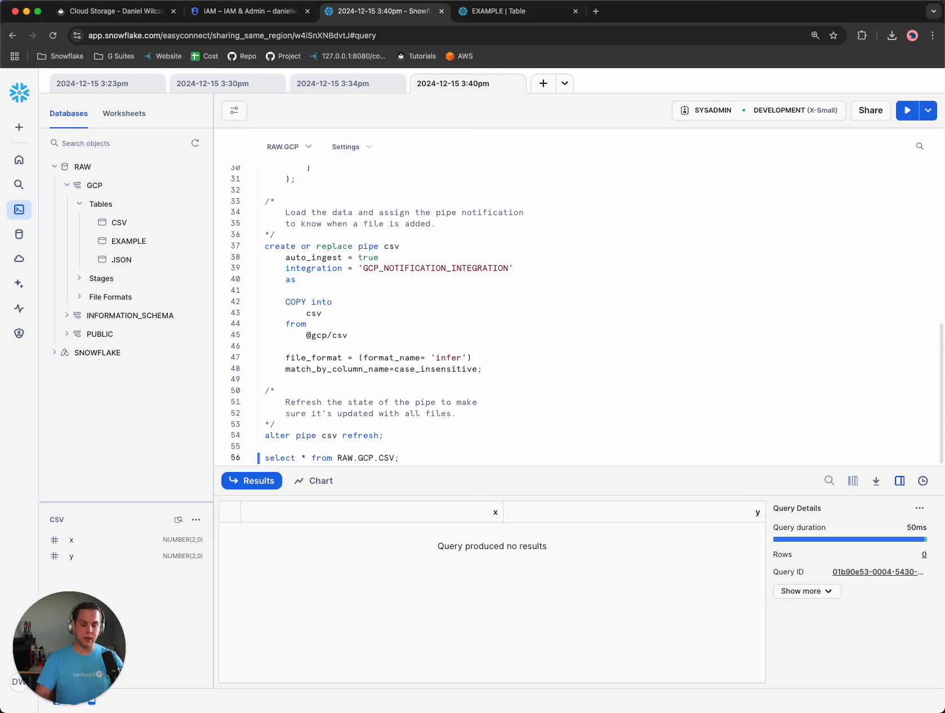
key("super+Return")
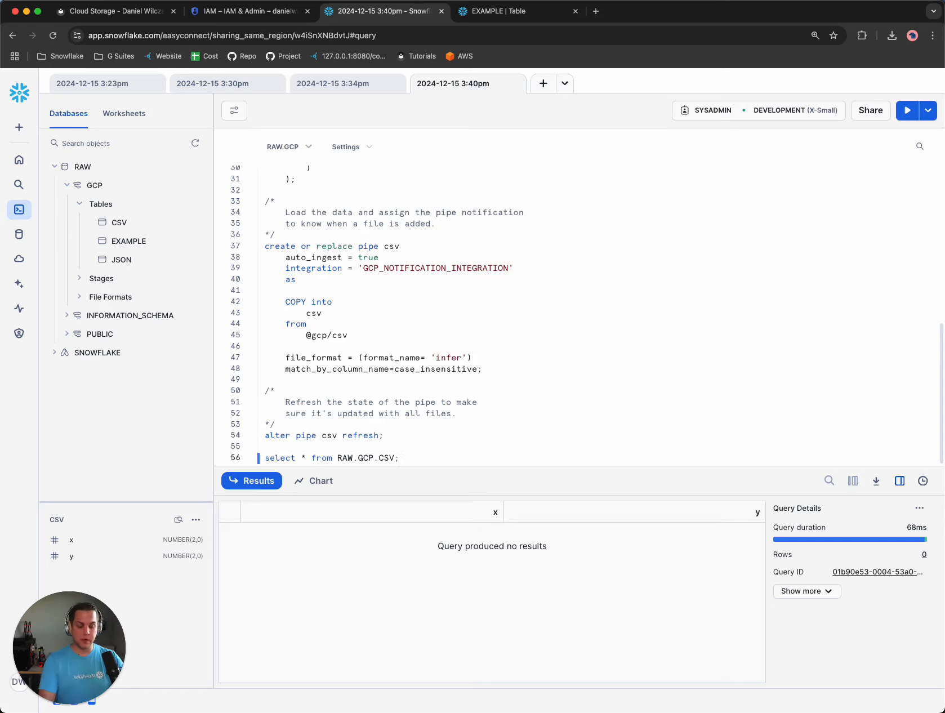
key("super+Return")
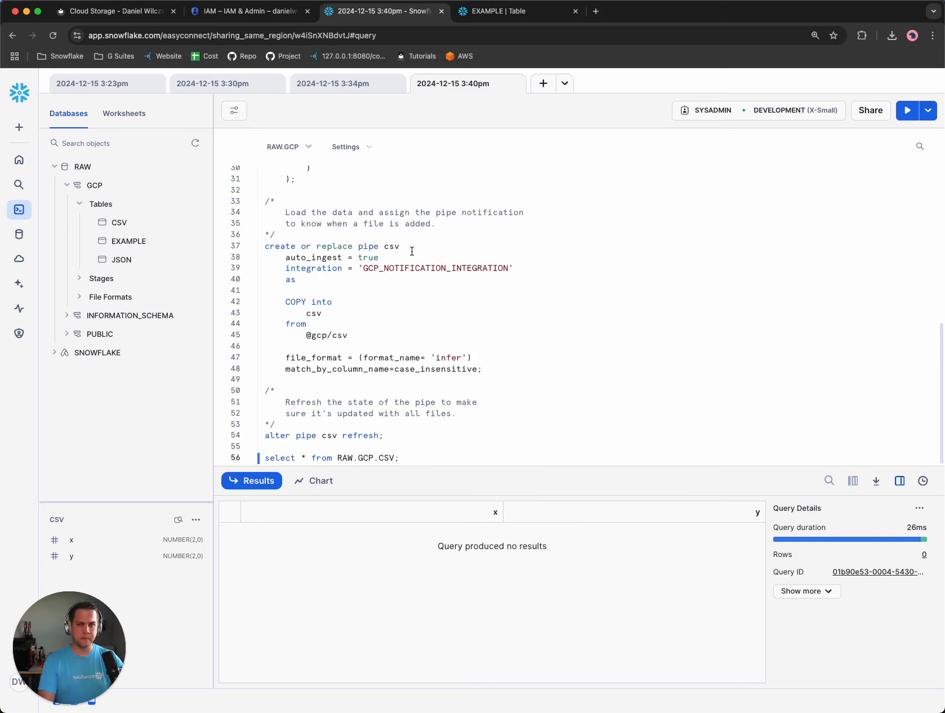
Switch to Google Cloud, find the Cloud Storage buckets, open the project bucket's csv folder and dismiss the inventory reports tip.
left_click(257, 19)
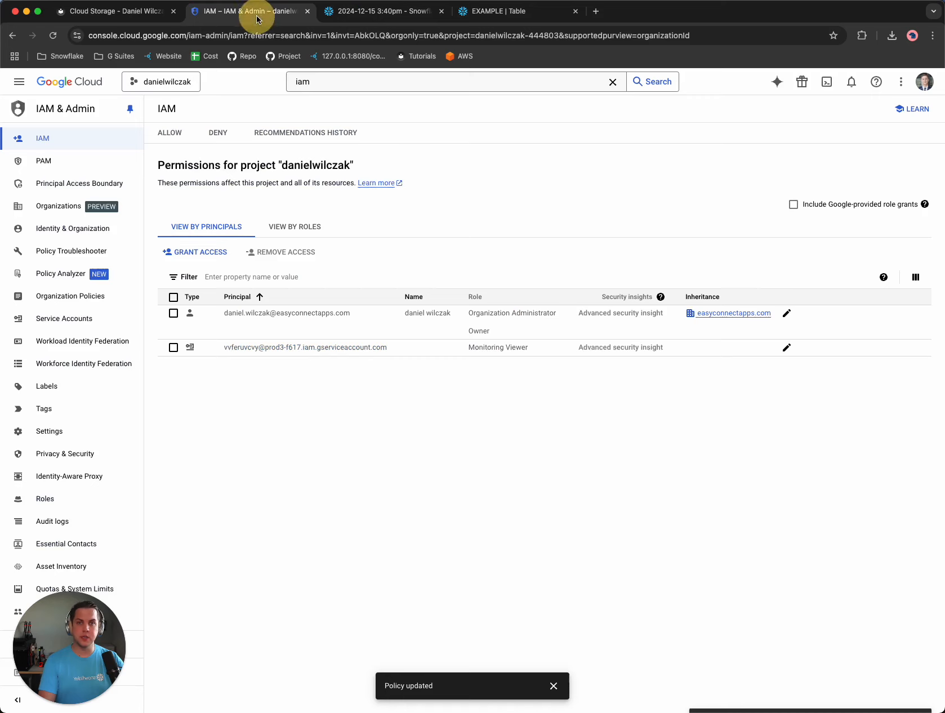
left_click(324, 85)
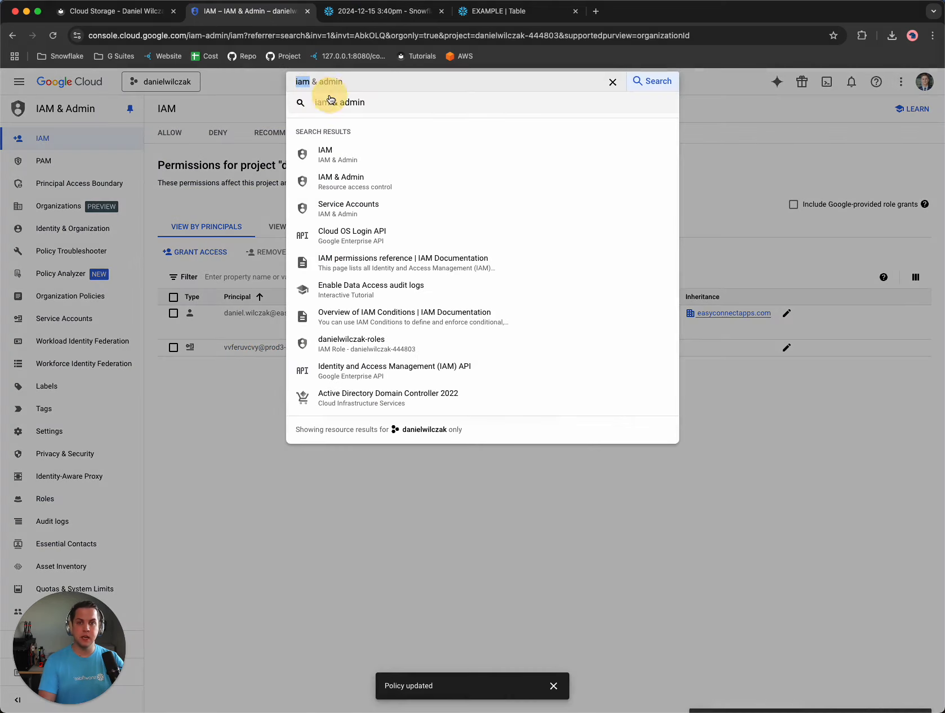
key("BackSpace")
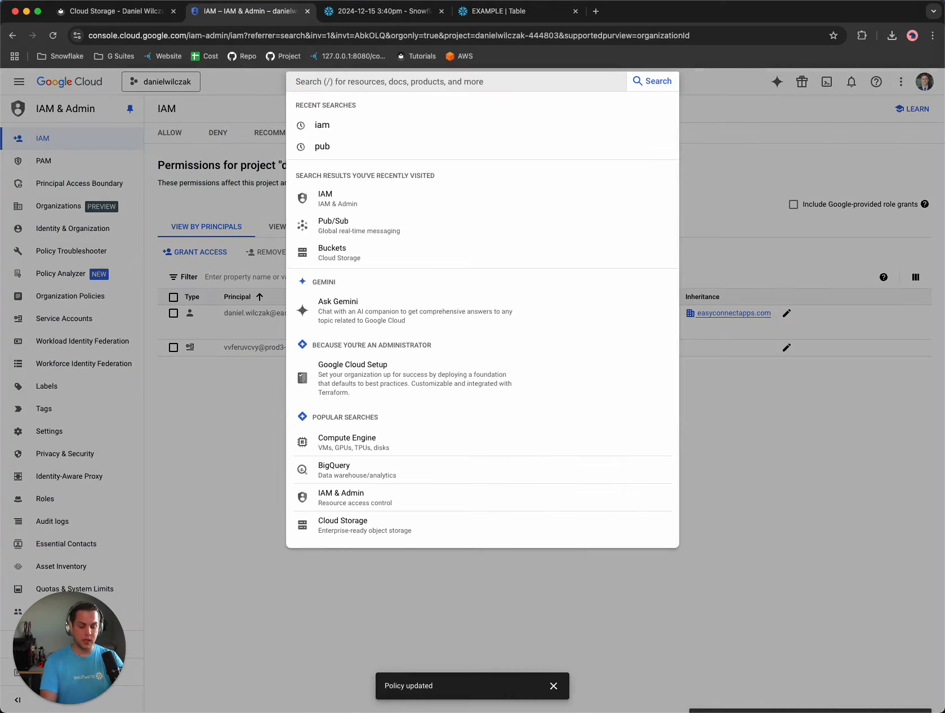
type("bucke")
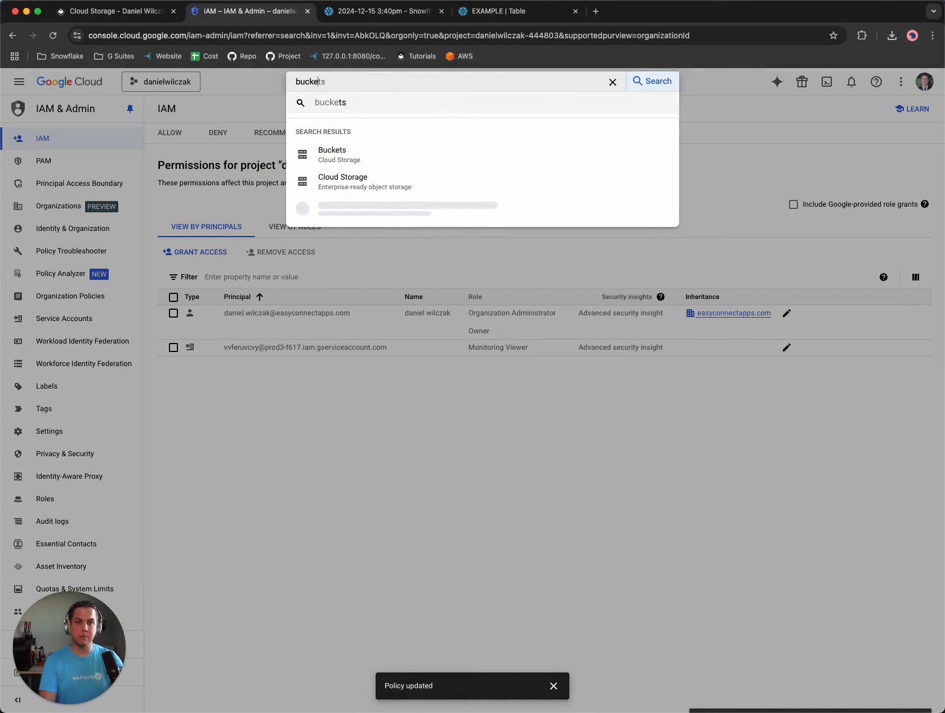
left_click(378, 157)
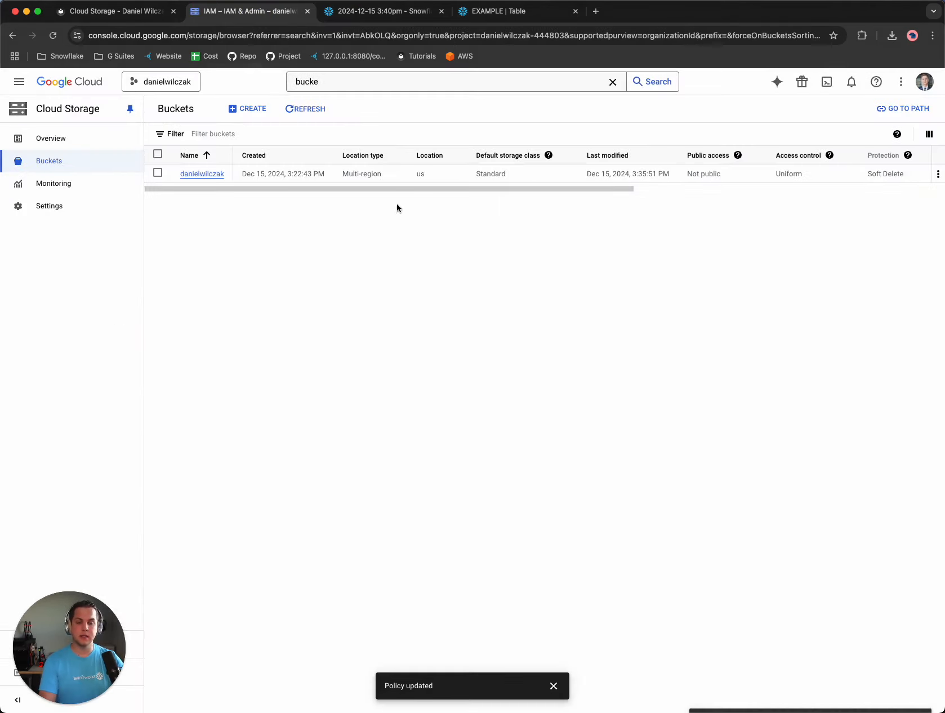
left_click(203, 175)
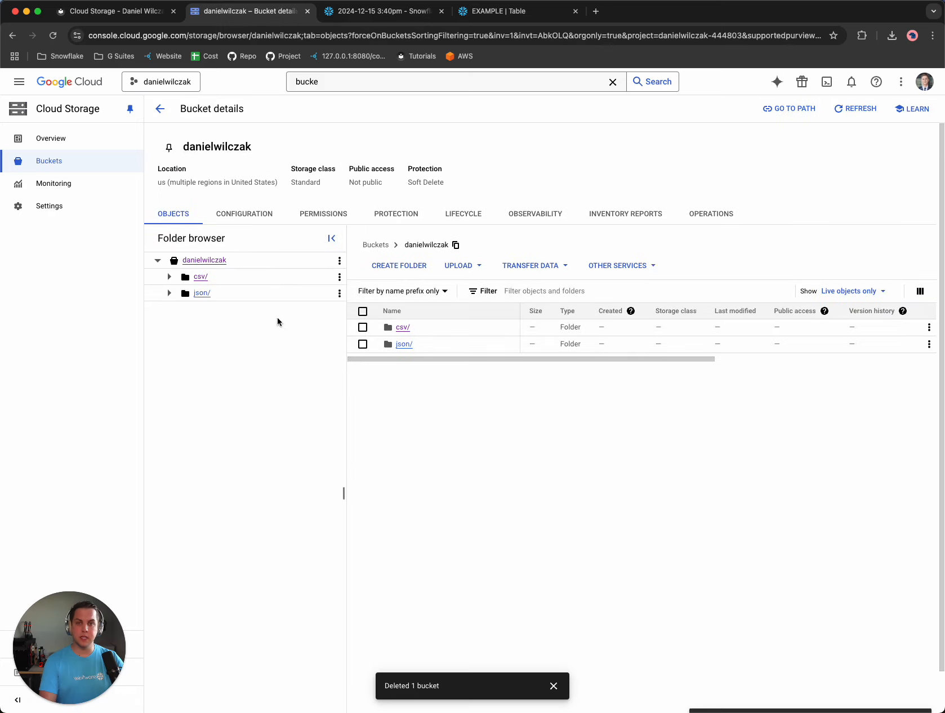
left_click(403, 328)
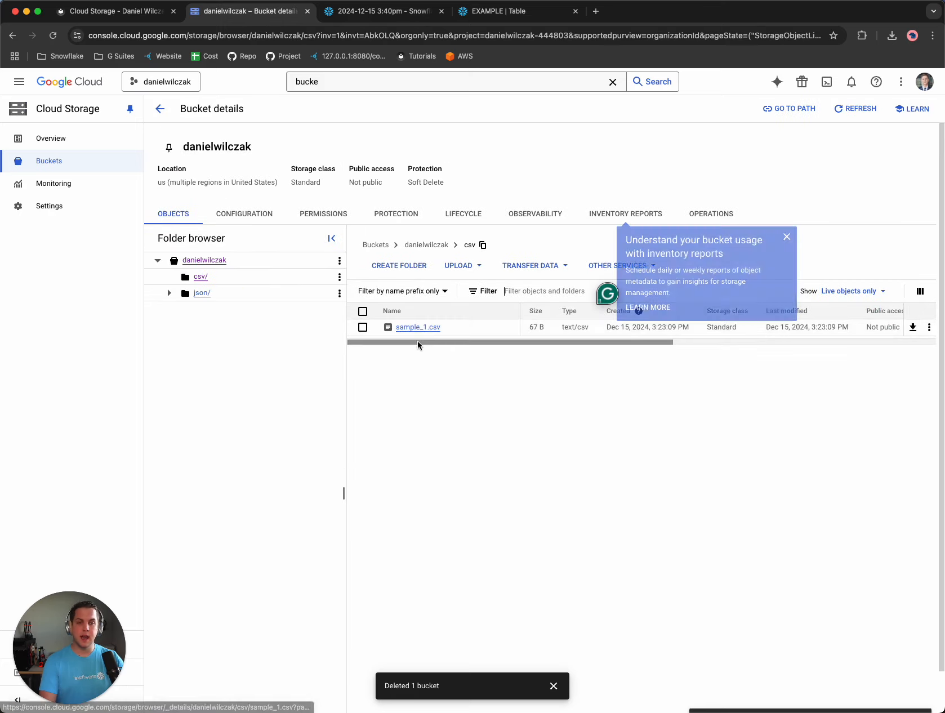
left_click(787, 237)
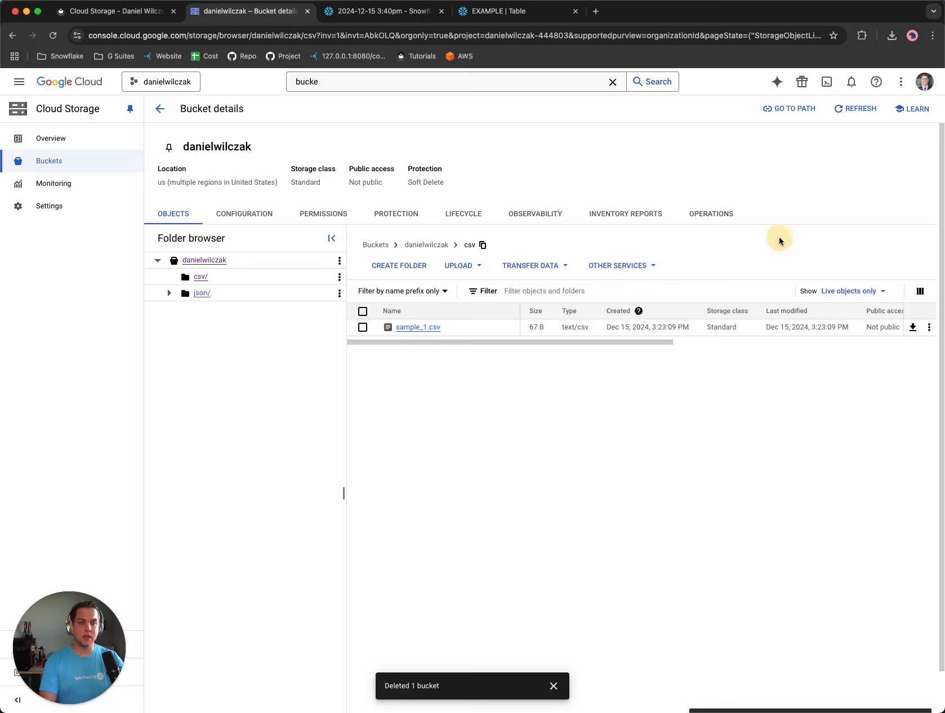
Show the downloaded files in Finder and rename sample_1.csv in the data/csv folder to sample_2.csv.
left_click(896, 37)
left_click(865, 87)
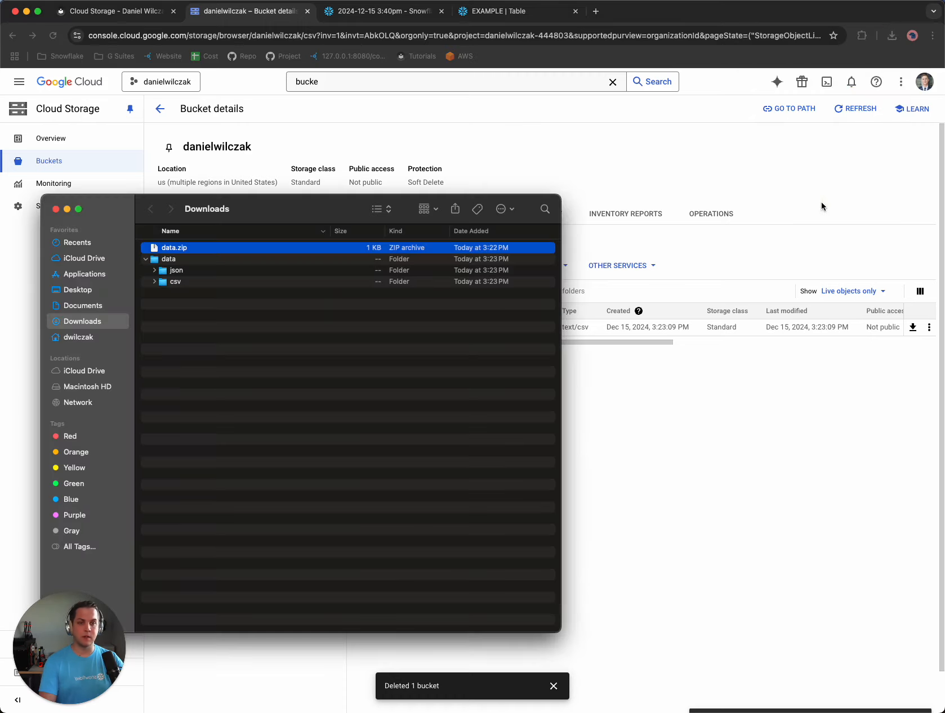
left_click_drag(320, 219, 282, 150)
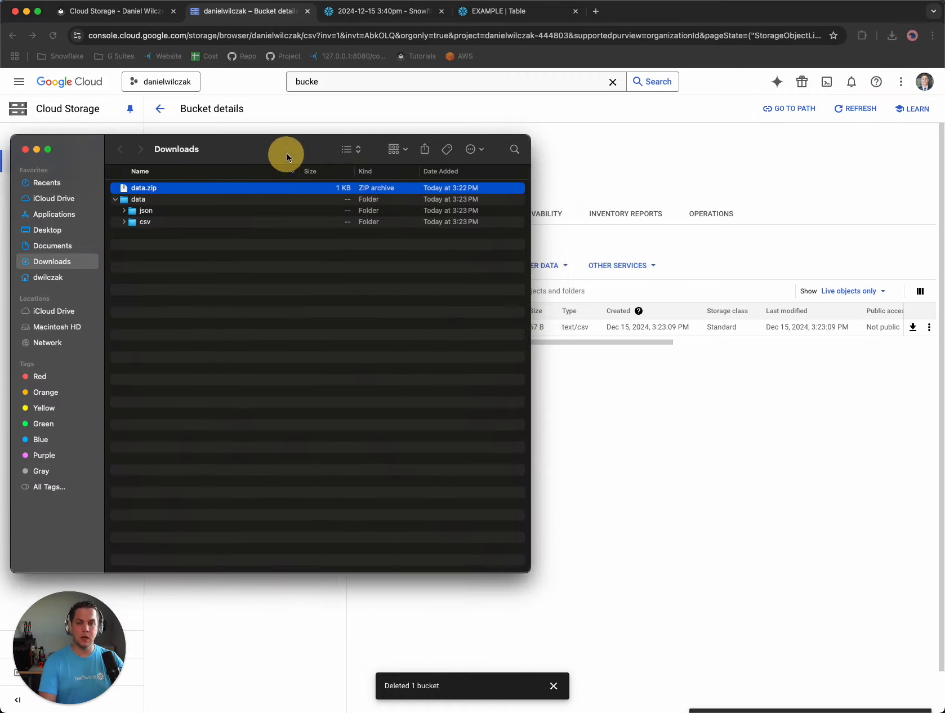
left_click(136, 224)
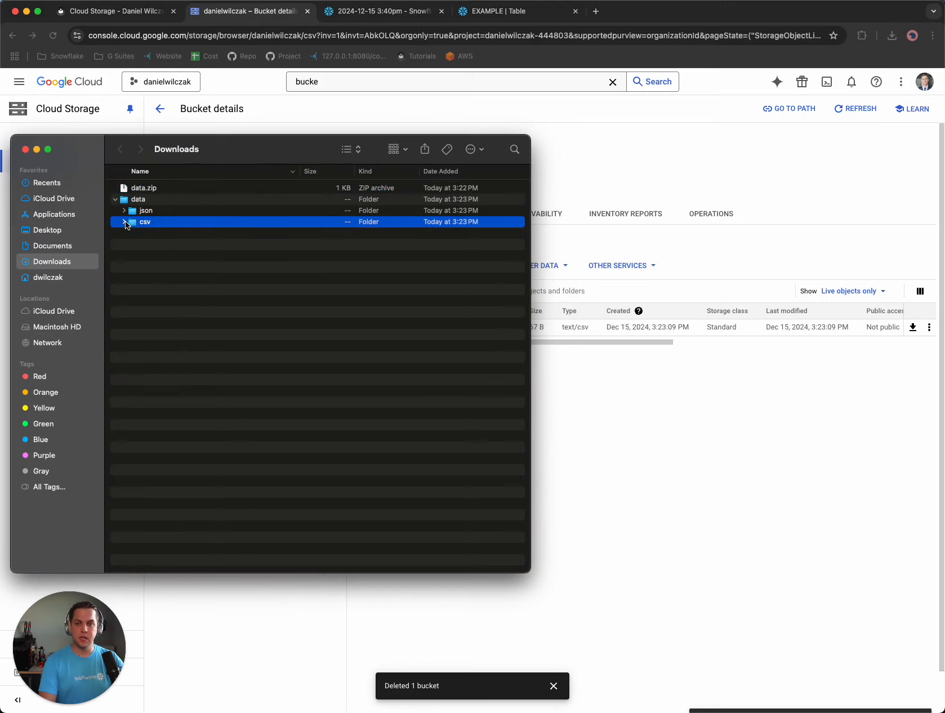
left_click(125, 222)
left_click(165, 233)
right_click(171, 234)
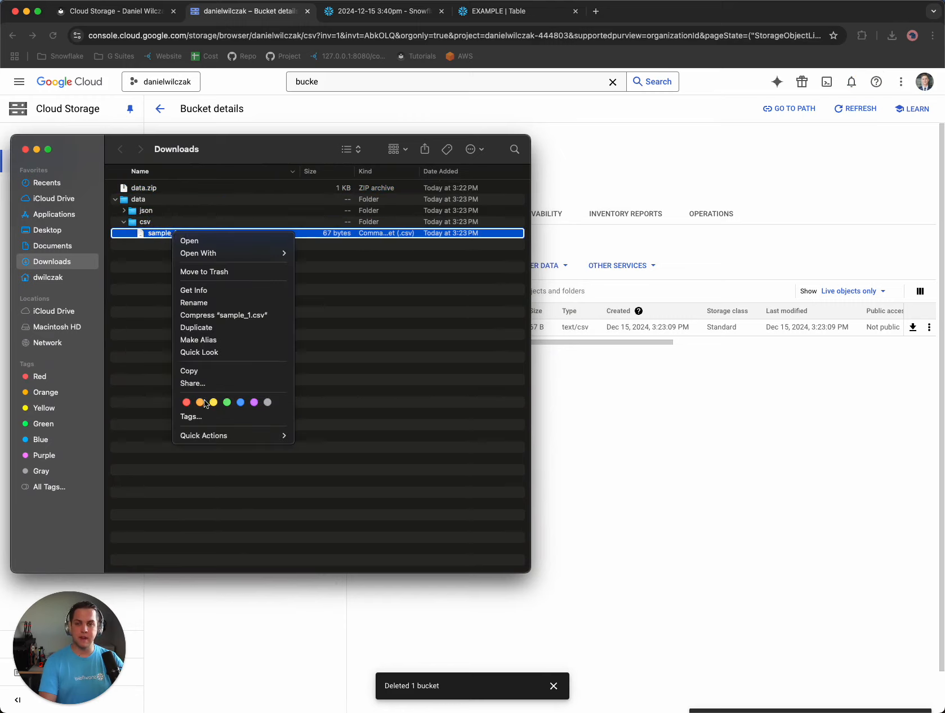
left_click(202, 303)
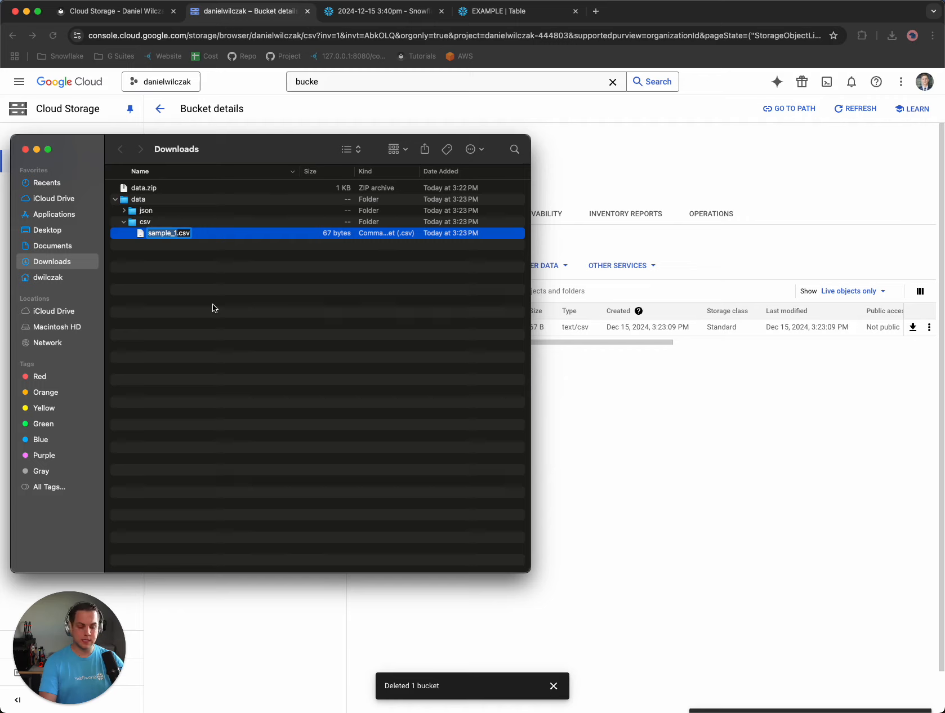
key("Right")
key("BackSpace")
type("2")
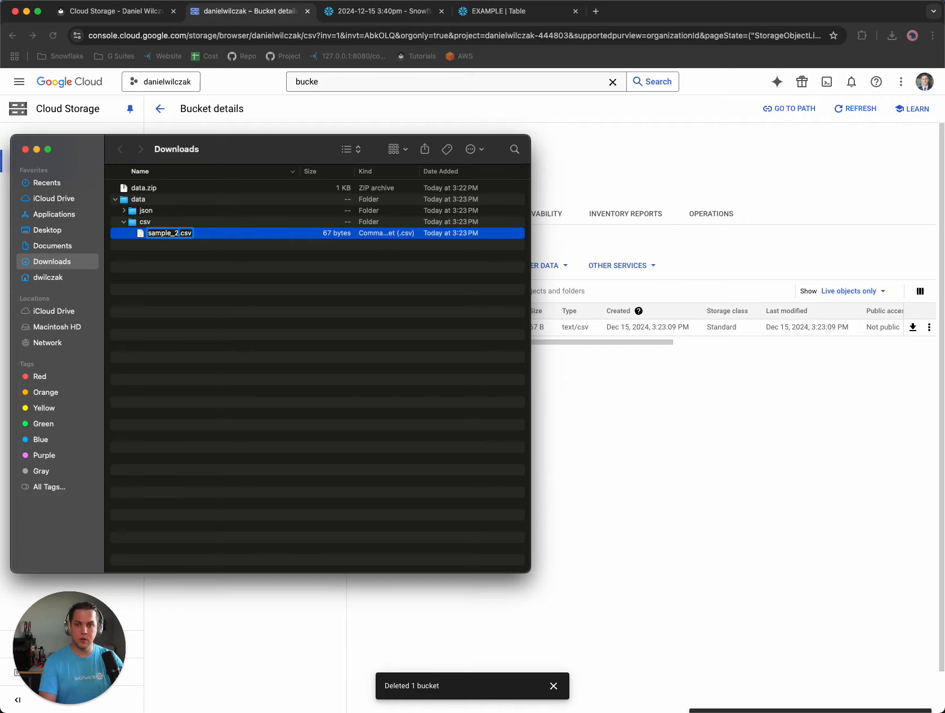
key("Return")
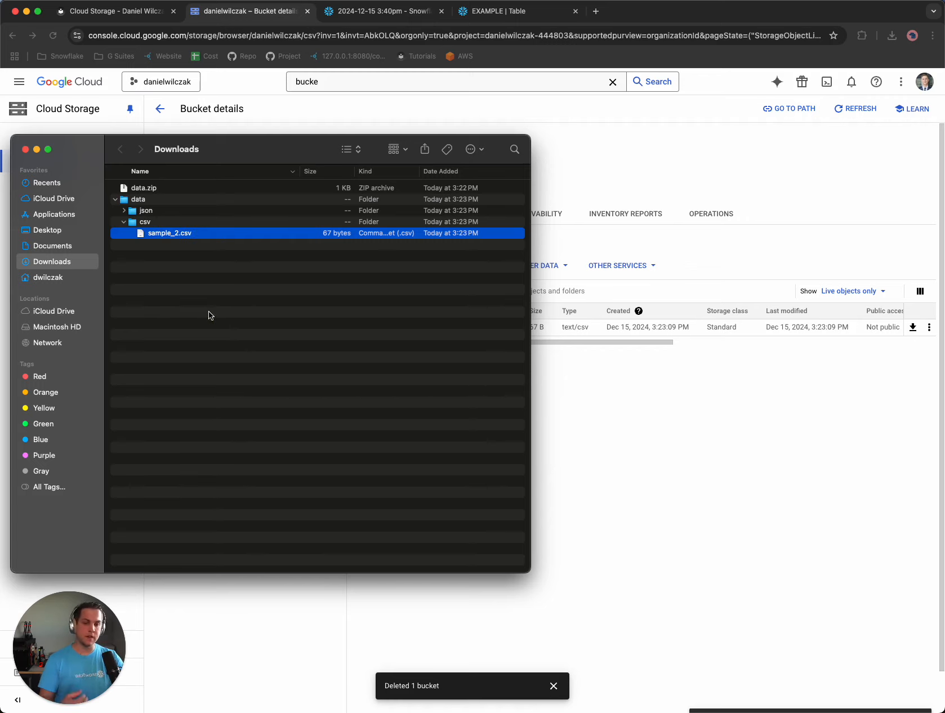
left_click(159, 264)
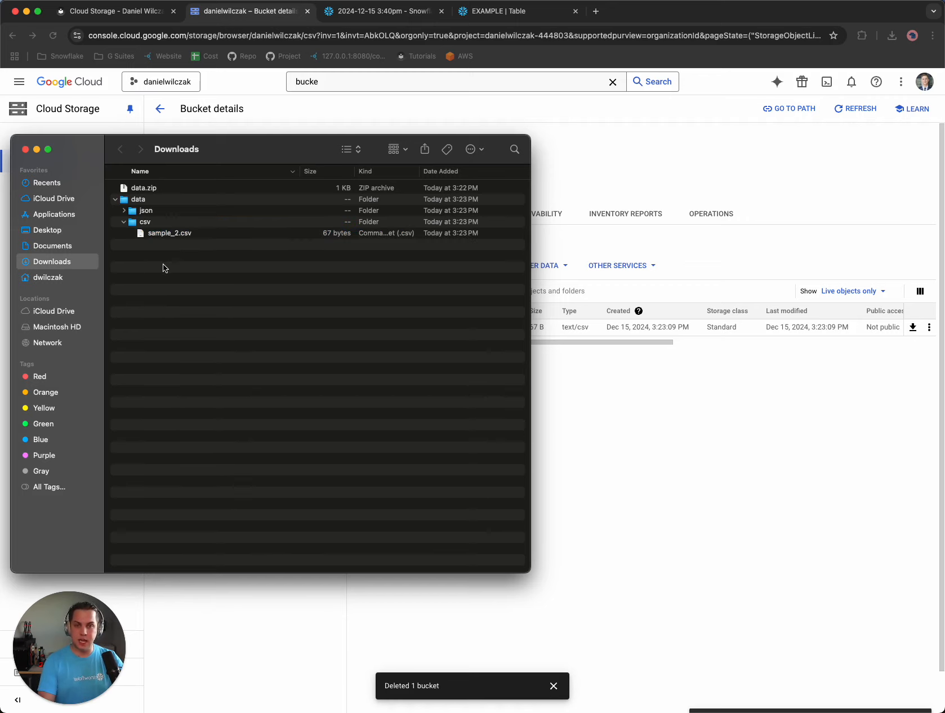
left_click_drag(237, 153, 286, 210)
left_click(679, 392)
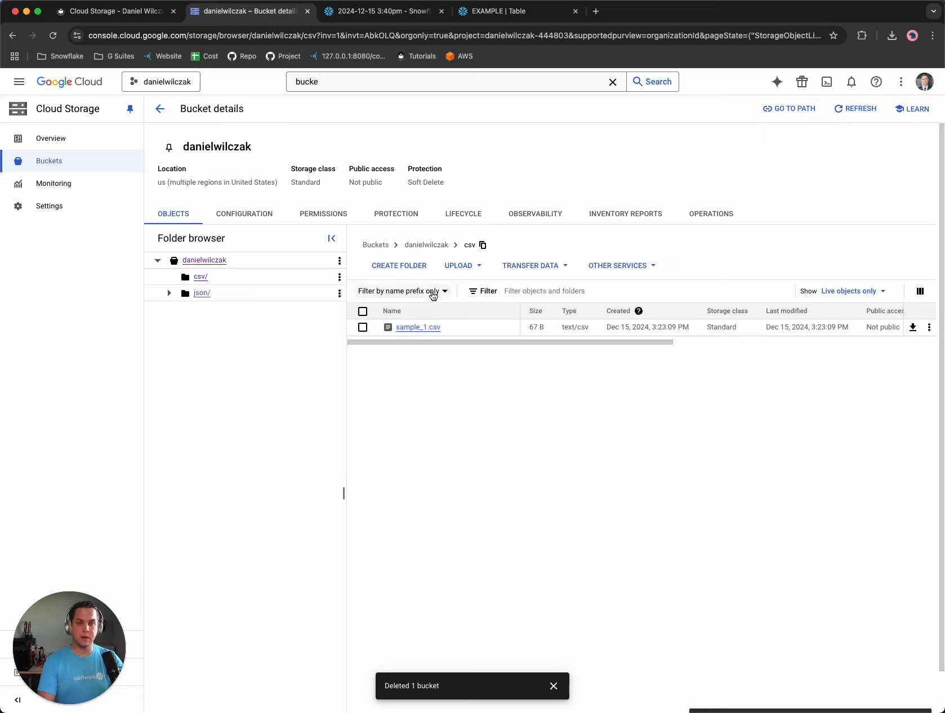
left_click(458, 269)
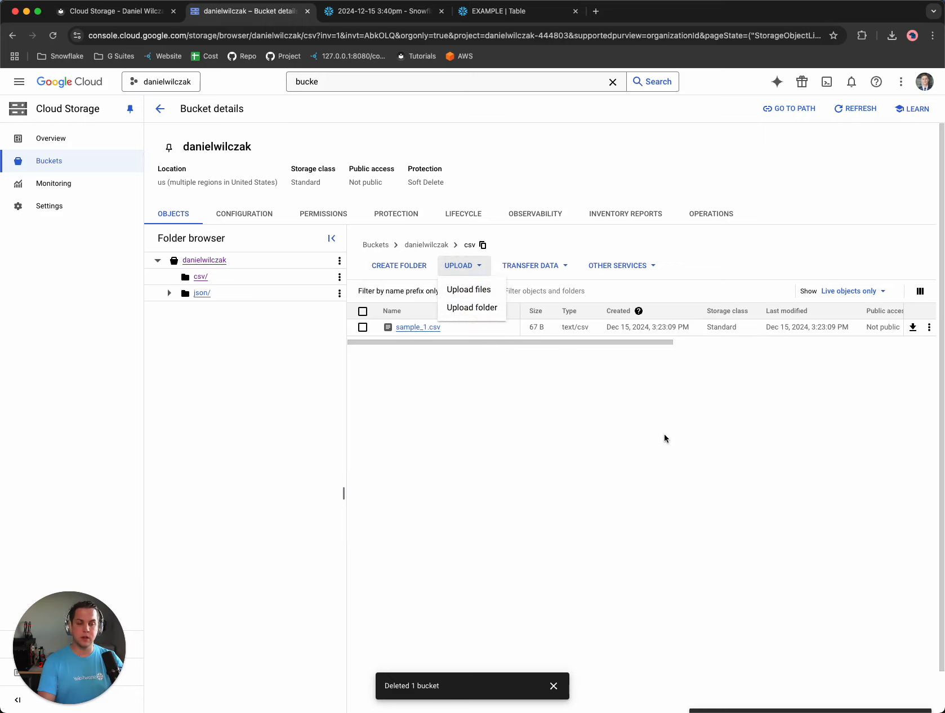
left_click(640, 424)
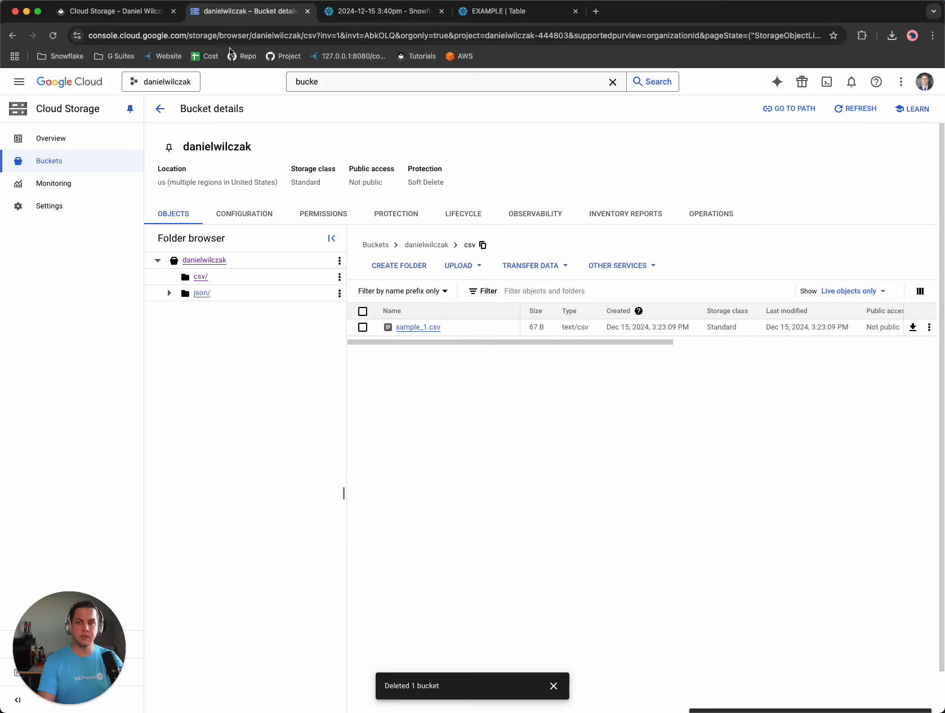
Switch back to the Snowflake 3:40pm worksheet and rerun the select * from RAW.GCP.CSV query.
left_click(363, 12)
left_click(458, 183)
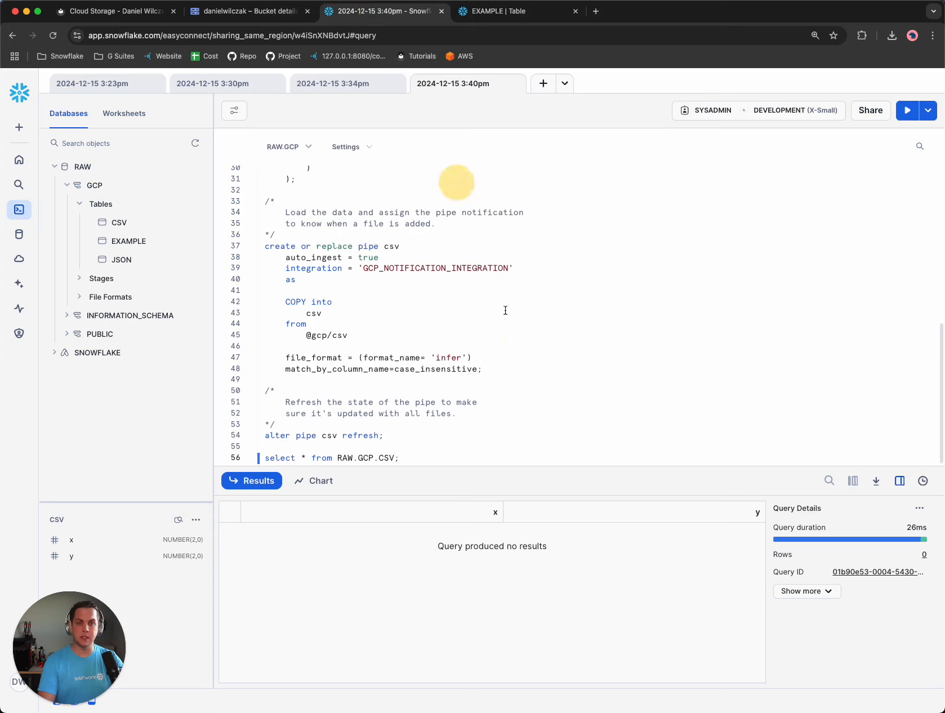
left_click(413, 459)
key("super+Return")
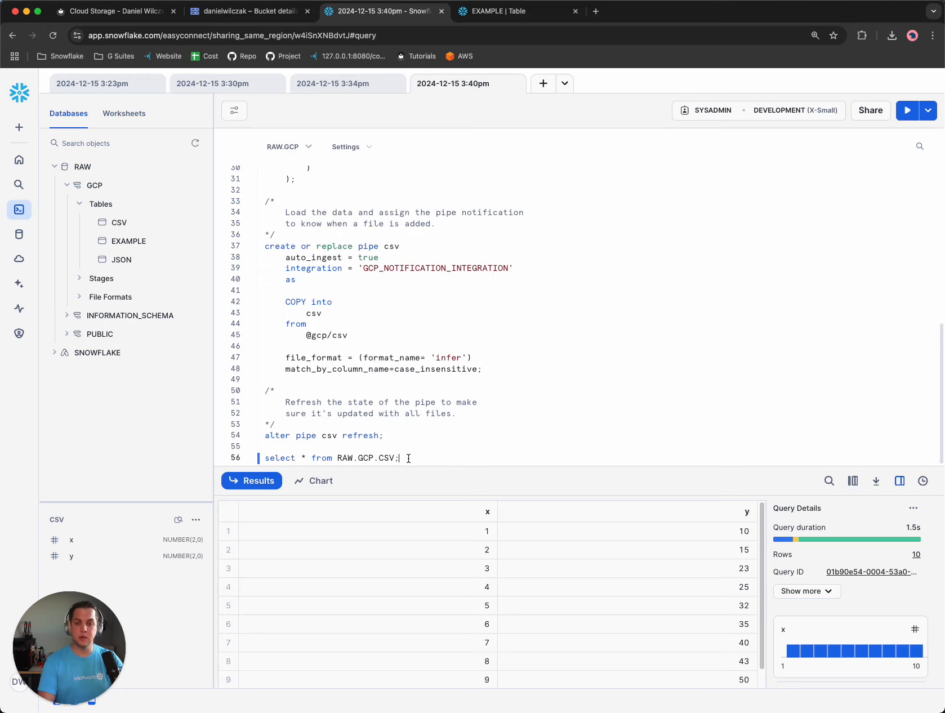
Change the last query to select count(*) from RAW.GCP.CSV; and run it.
left_click(302, 455)
type("count")
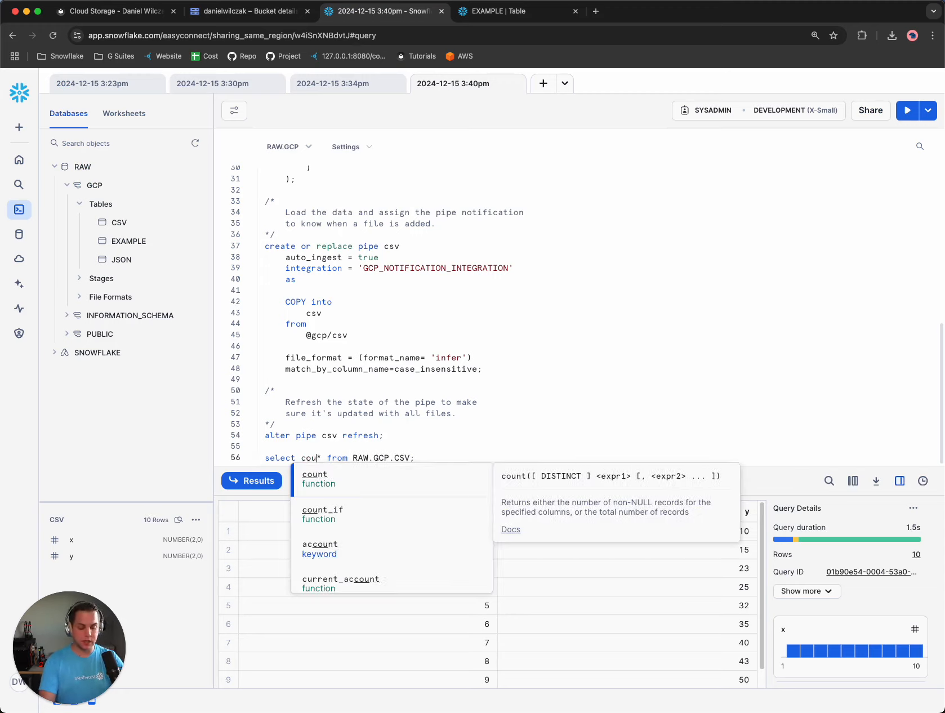
type("(")
key("Right")
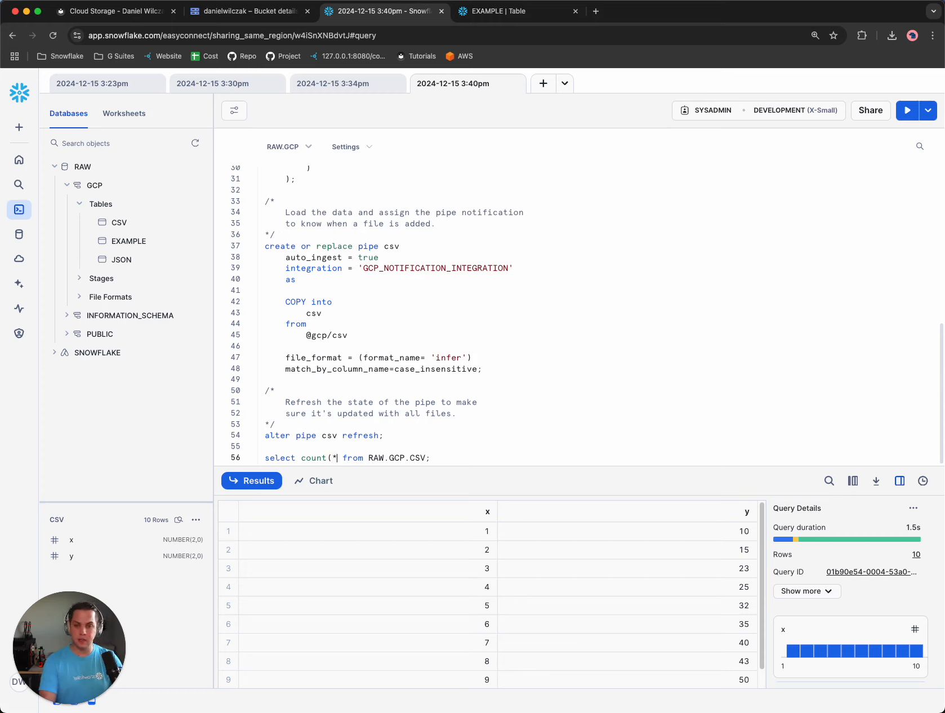
type(")")
key("super+Return")
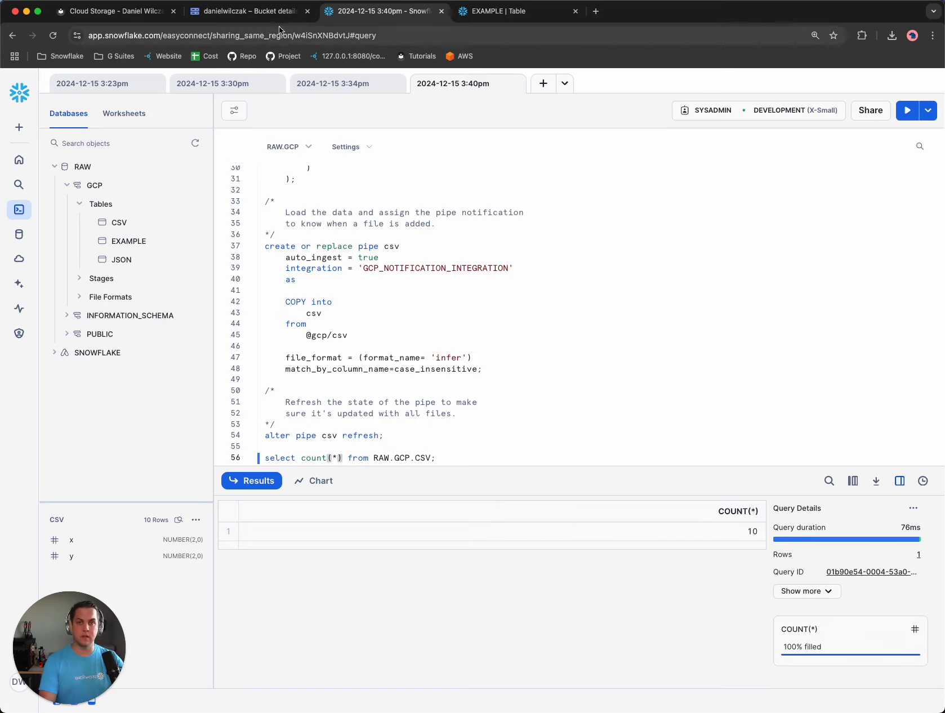
Switch to the Google Cloud bucket page, show the downloaded files in Finder and try to drop sample_2.csv into the csv folder.
left_click(260, 11)
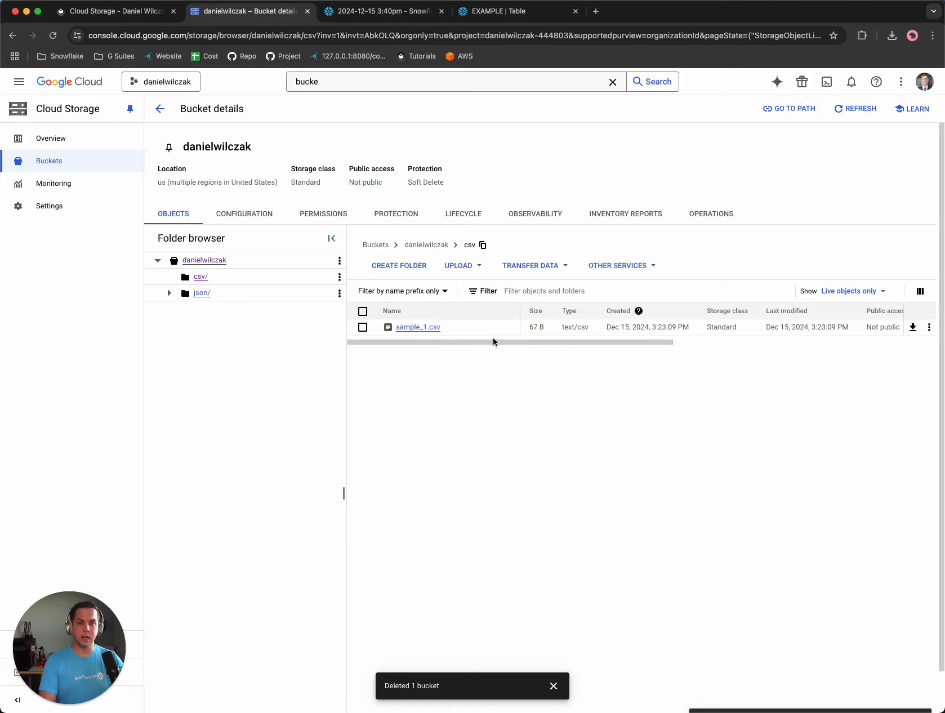
left_click(892, 35)
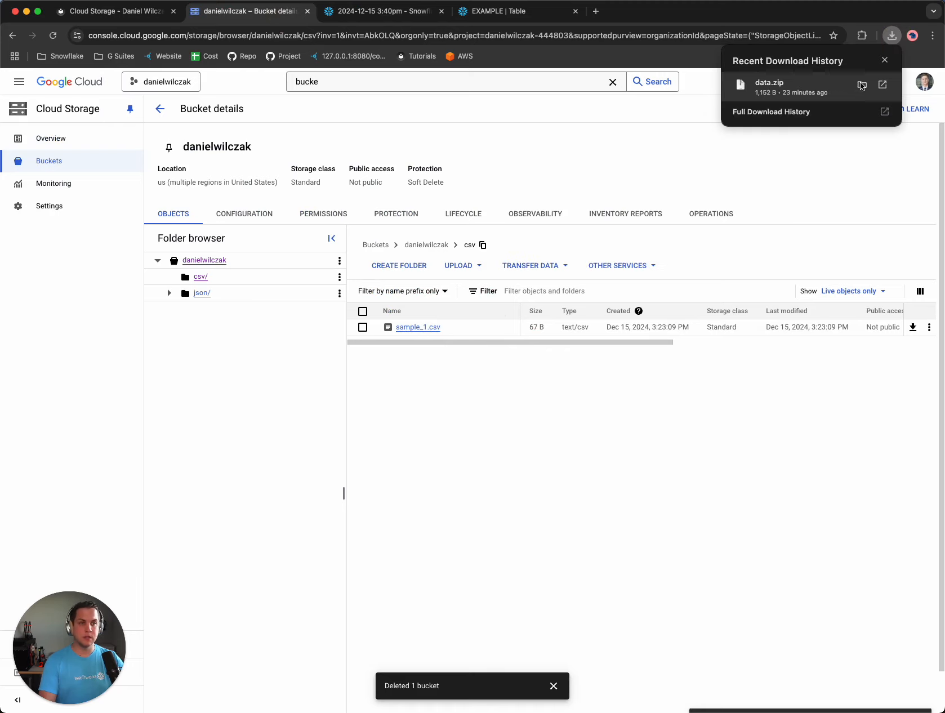
left_click(862, 85)
left_click_drag(219, 291, 750, 434)
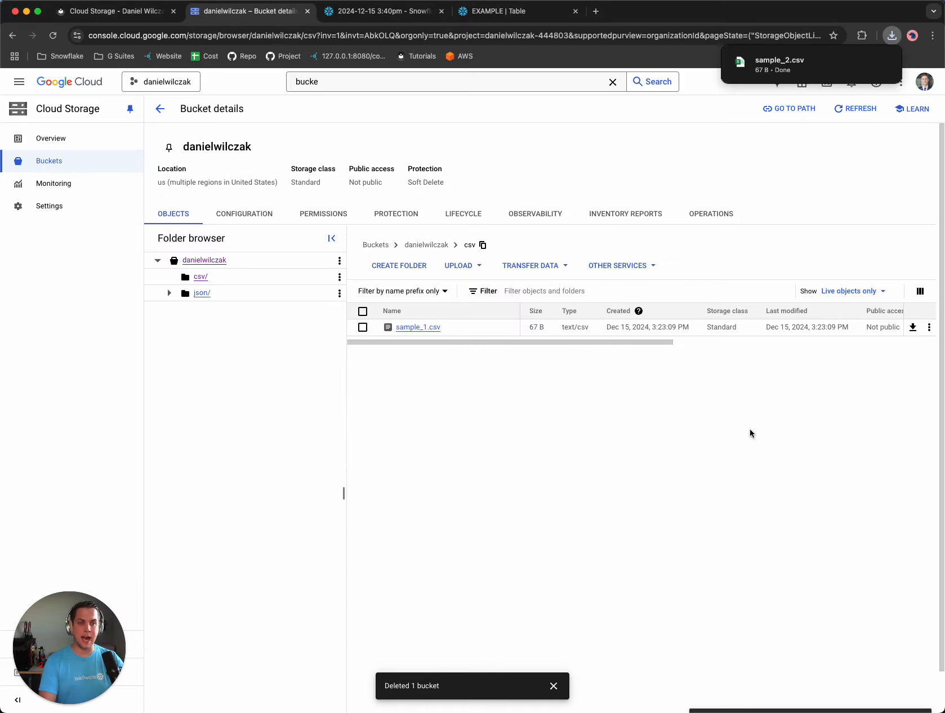
Upload sample_2.csv from the Downloads folder into the bucket's csv folder.
left_click(462, 266)
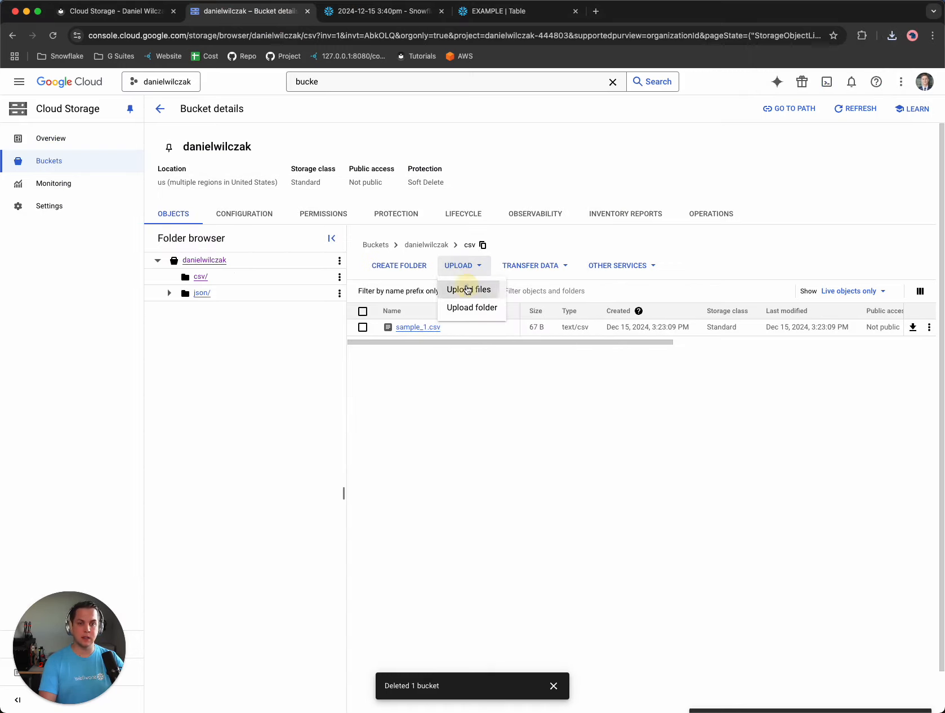
left_click(468, 287)
left_click(369, 302)
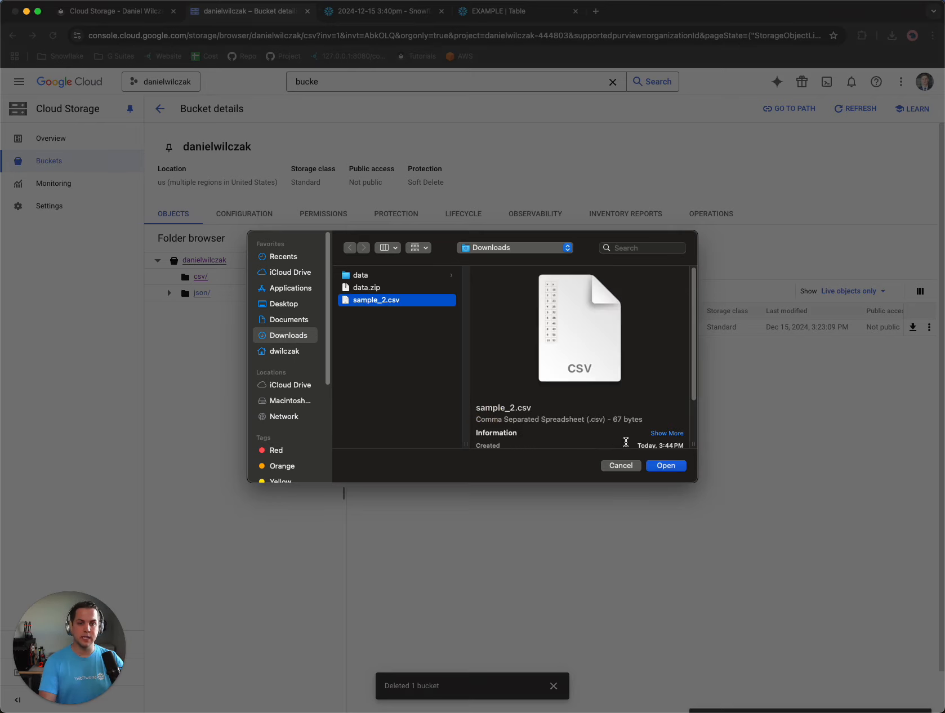
left_click(665, 466)
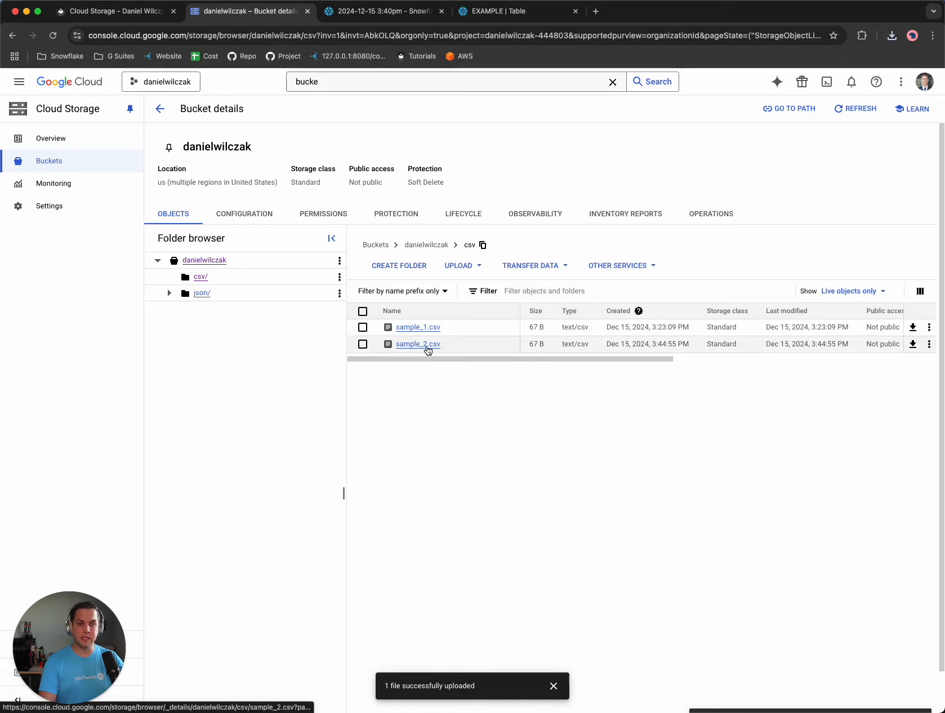
Switch back to the Snowflake 3:40pm worksheet and rerun the count(*) query on RAW.GCP.CSV repeatedly to check for newly loaded rows.
left_click(369, 17)
left_click(440, 458)
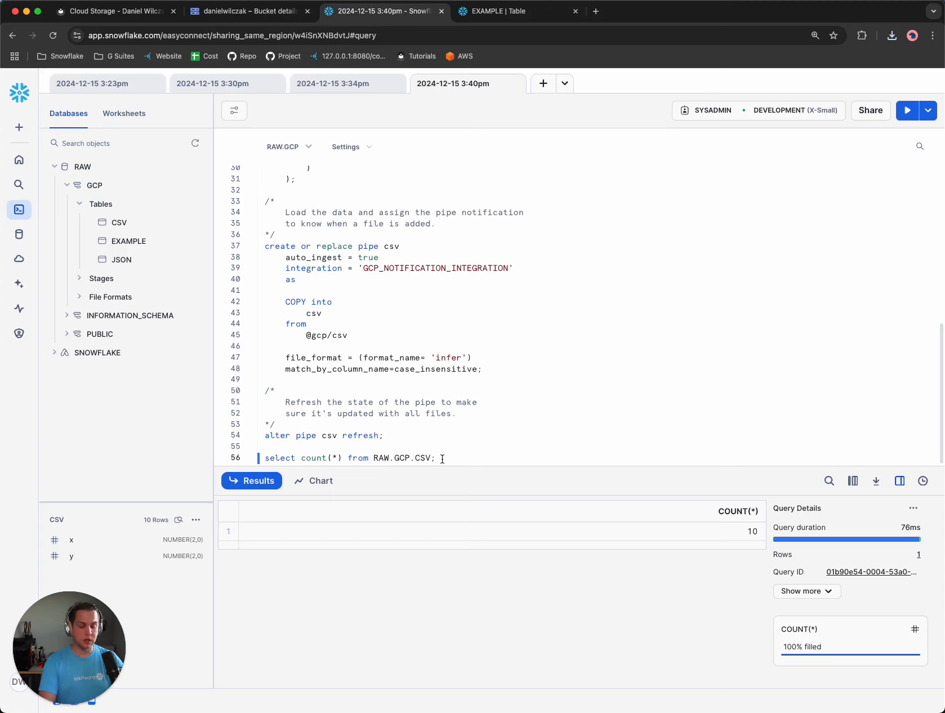
key("super+Return")
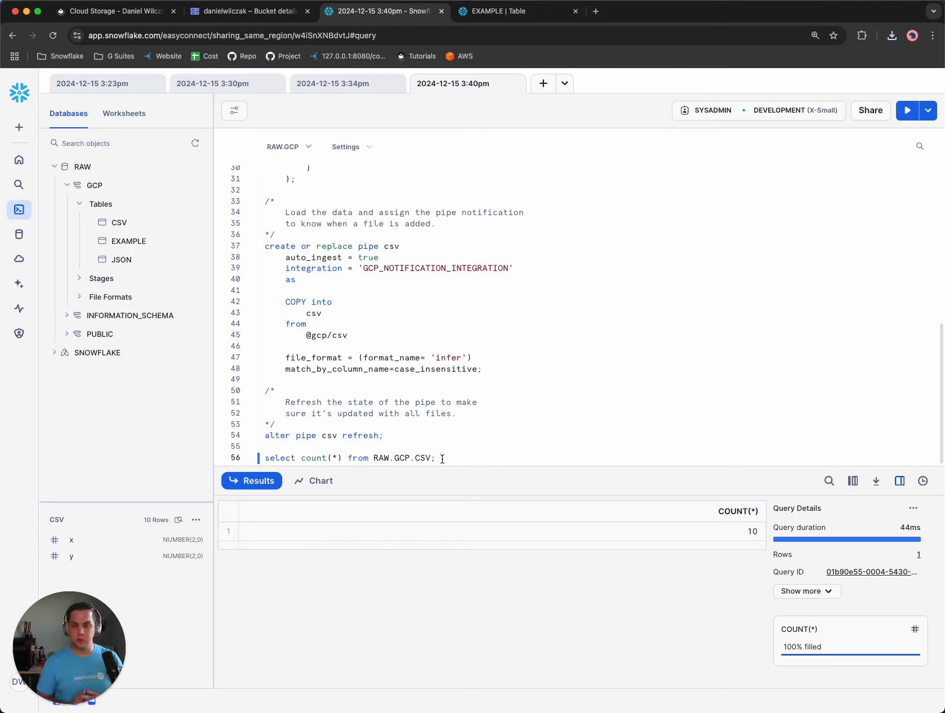
key("super+Return")
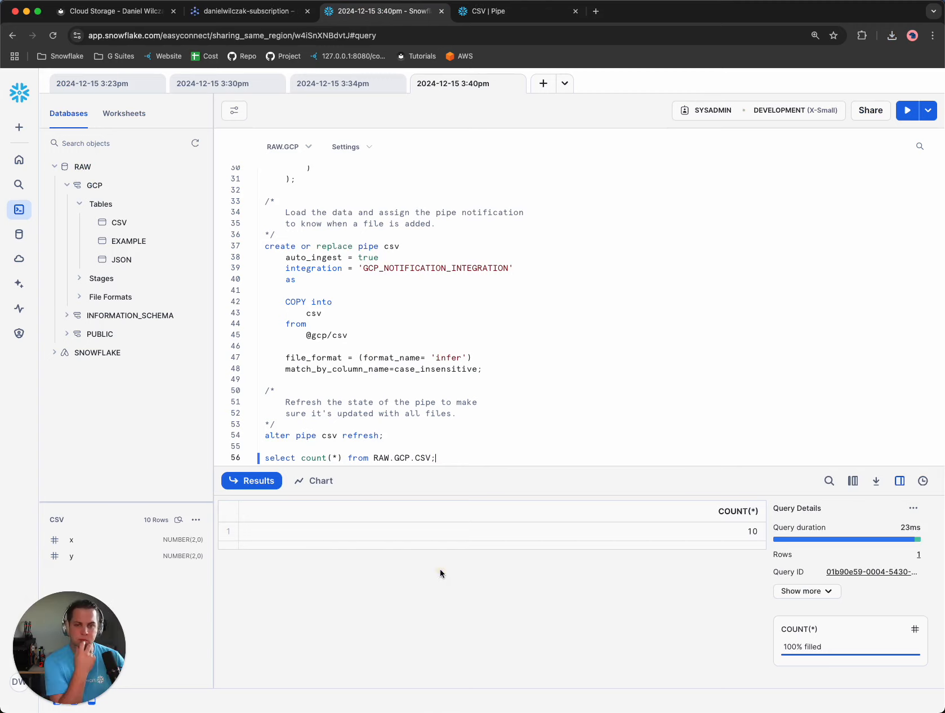